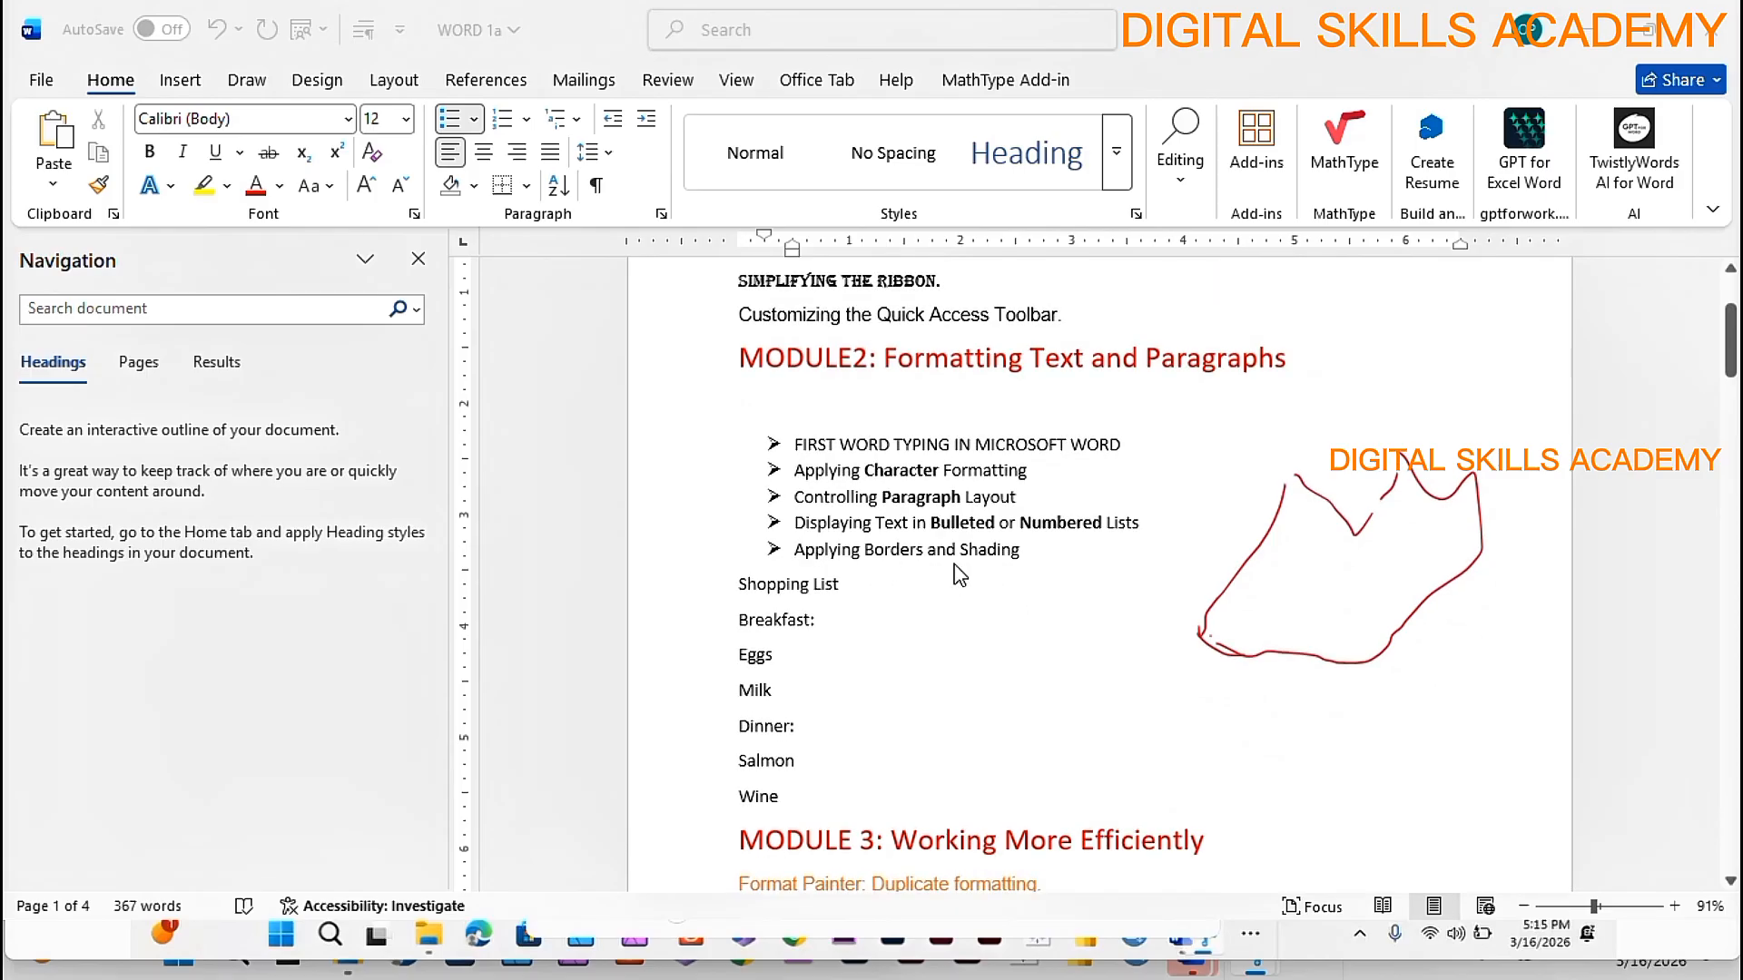
# - Copy the MODULE2 heading with its five-item bullet list and paste it below the last paragraph on page 4
pyautogui.click(1034, 550)
pyautogui.moveTo(1041, 560)
pyautogui.mouseDown()
pyautogui.moveTo(716, 452)
pyautogui.moveTo(729, 335)
pyautogui.moveTo(744, 374)
pyautogui.mouseUp()
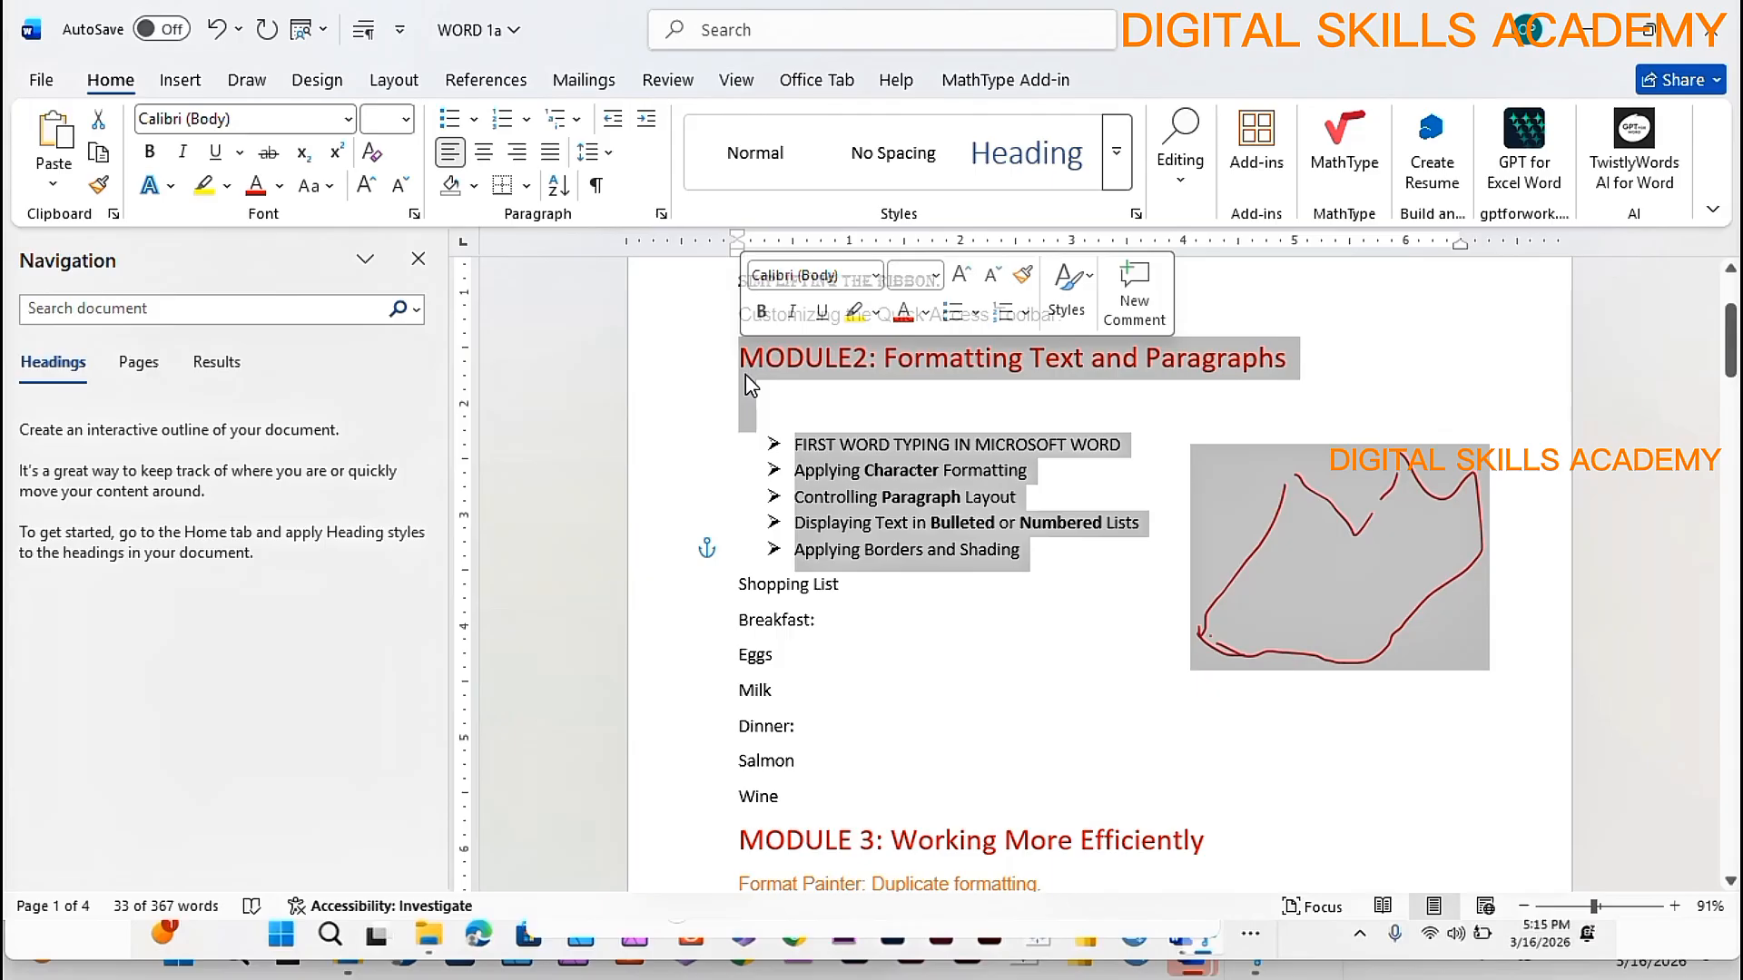
pyautogui.rightClick(744, 374)
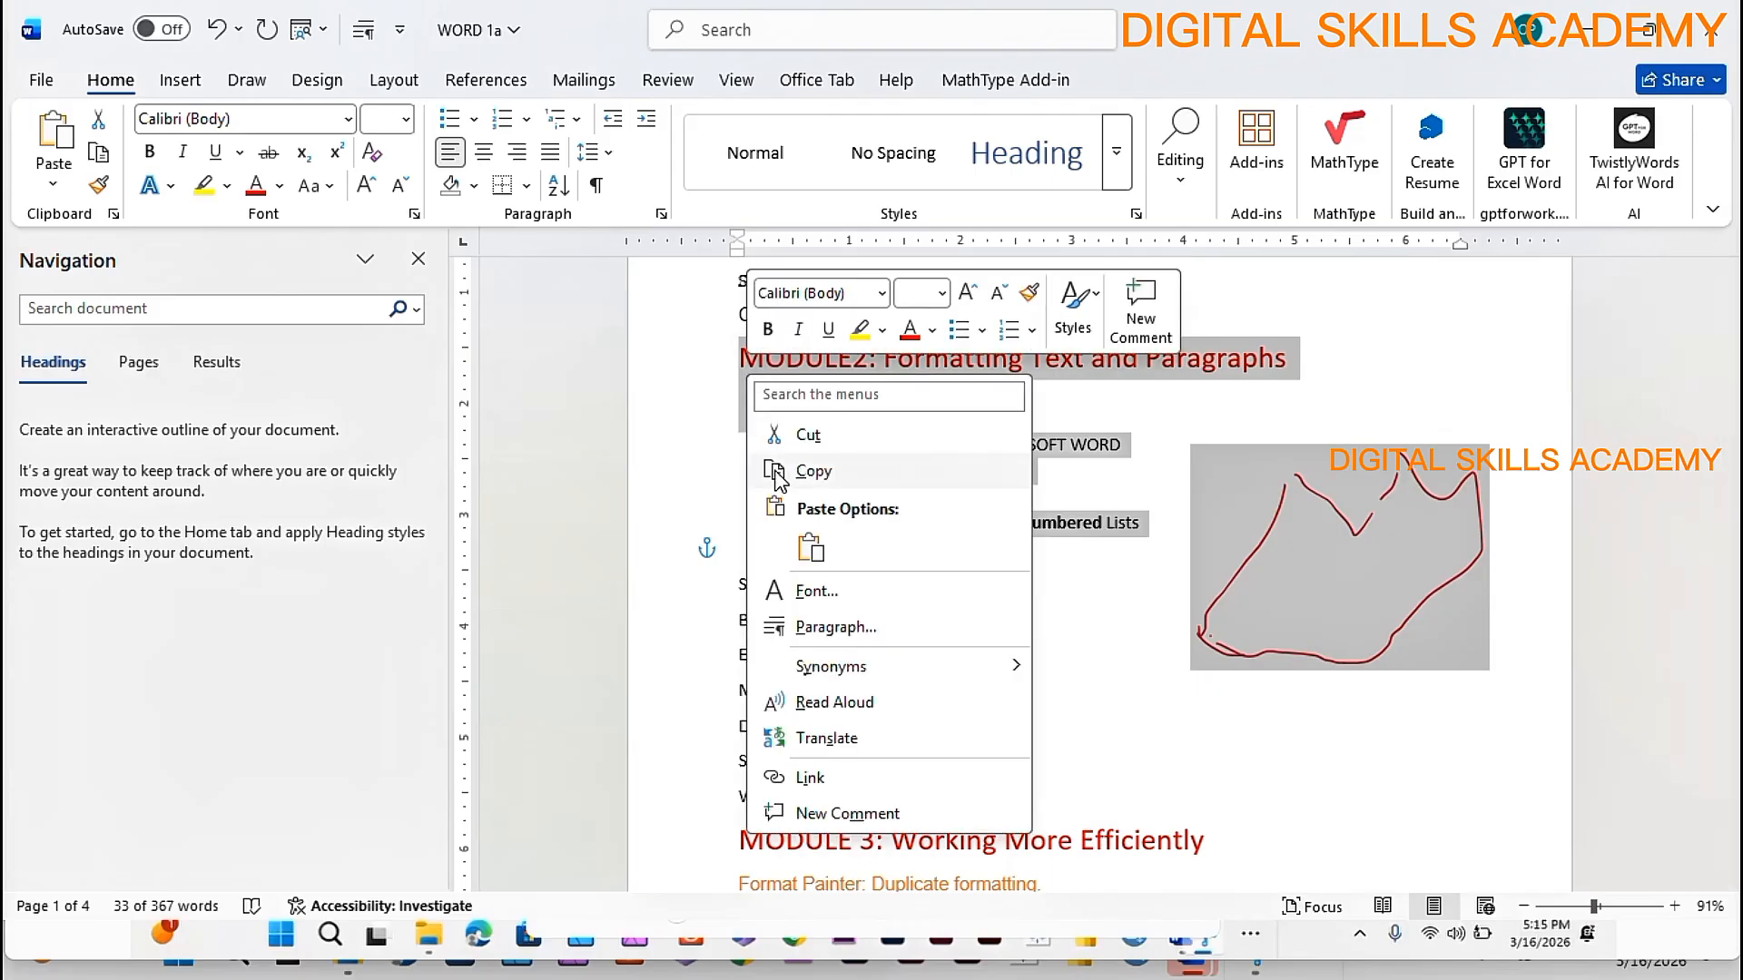
pyautogui.click(782, 474)
pyautogui.scroll(-8, 934, 514)
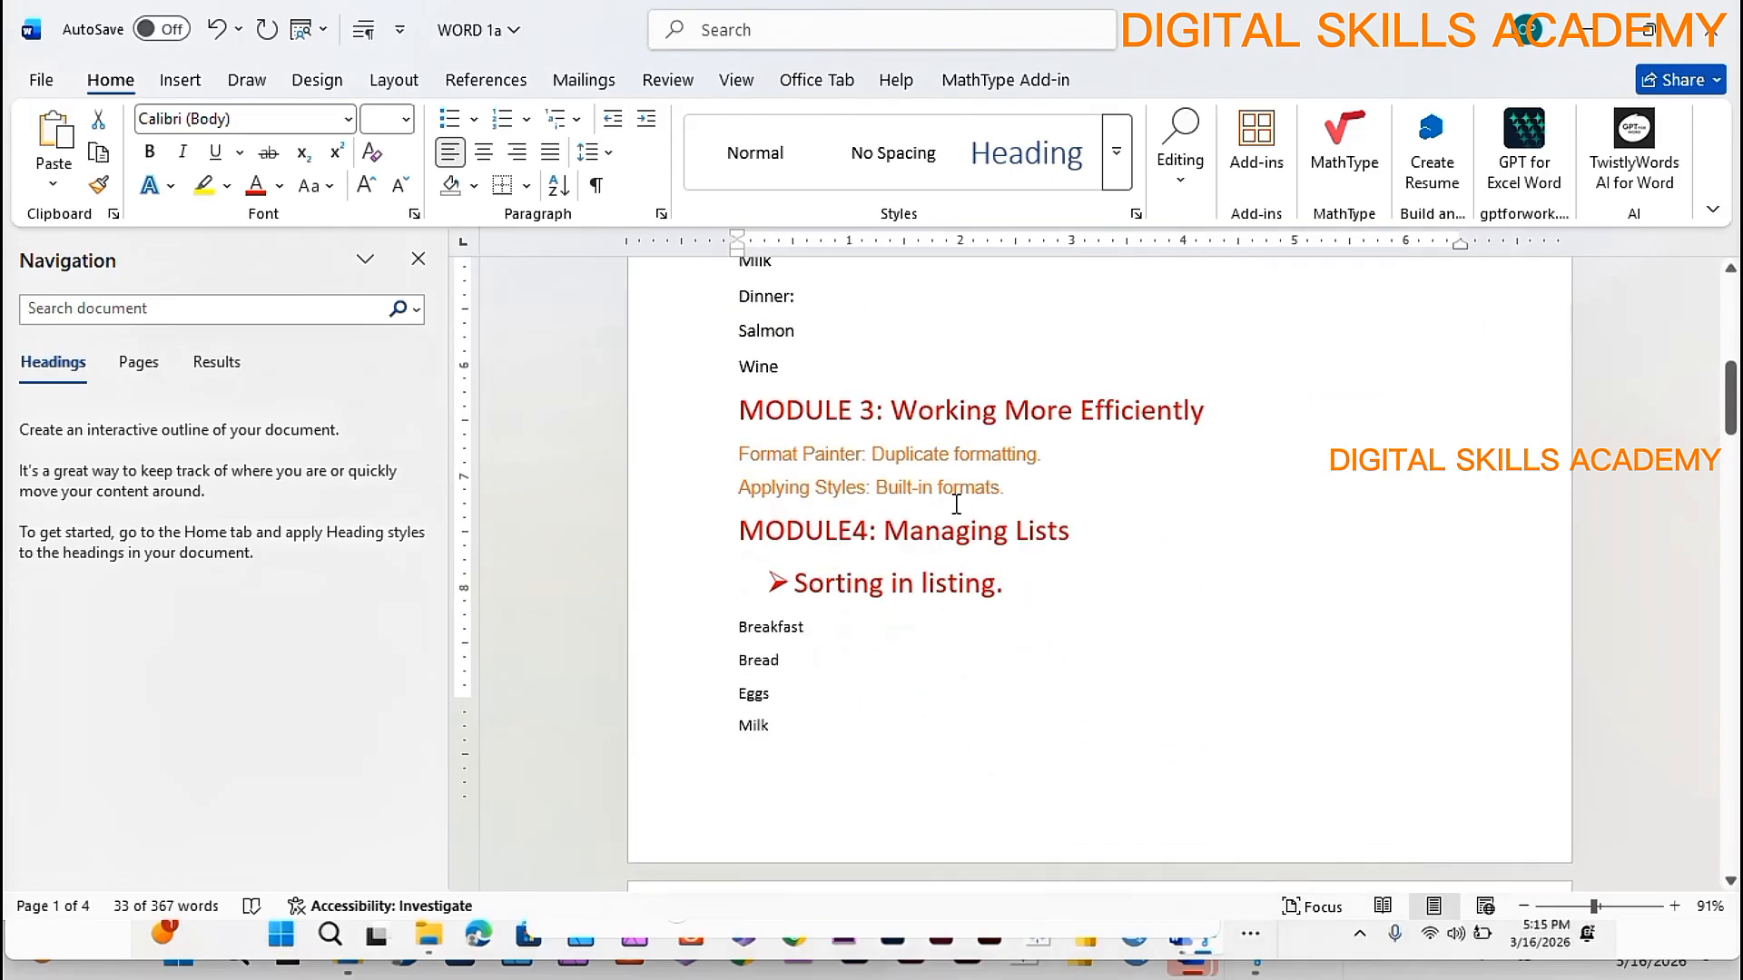
pyautogui.scroll(-15, 972, 487)
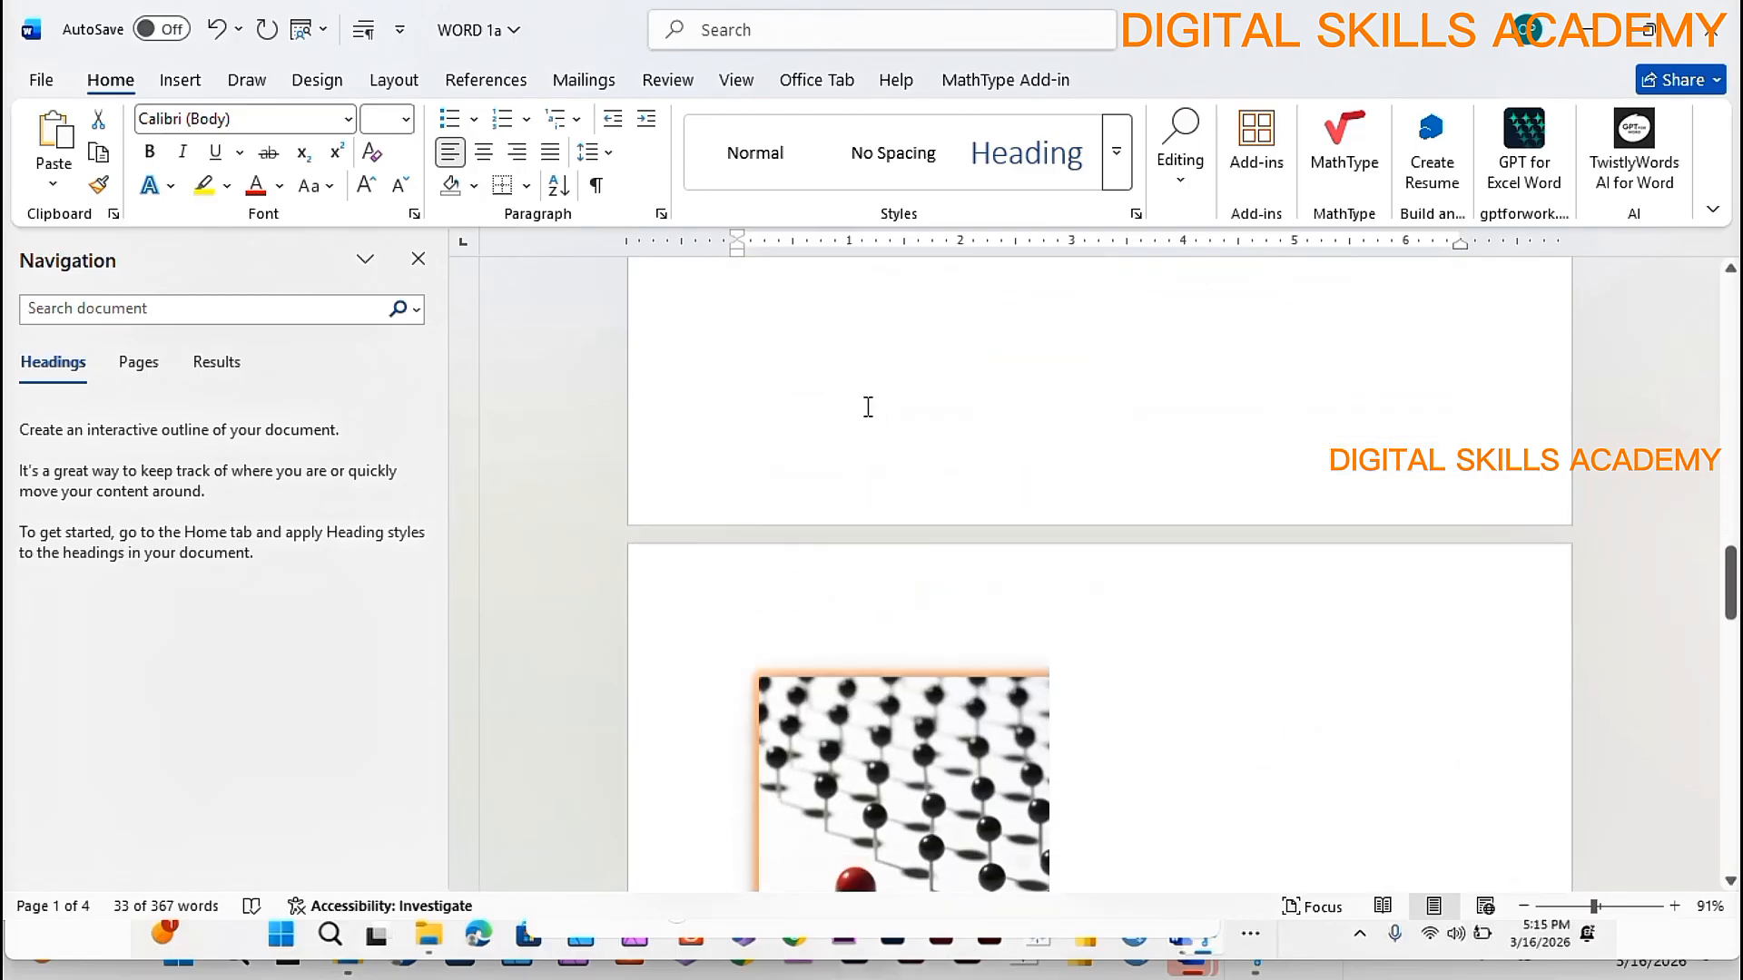
pyautogui.scroll(-12, 852, 411)
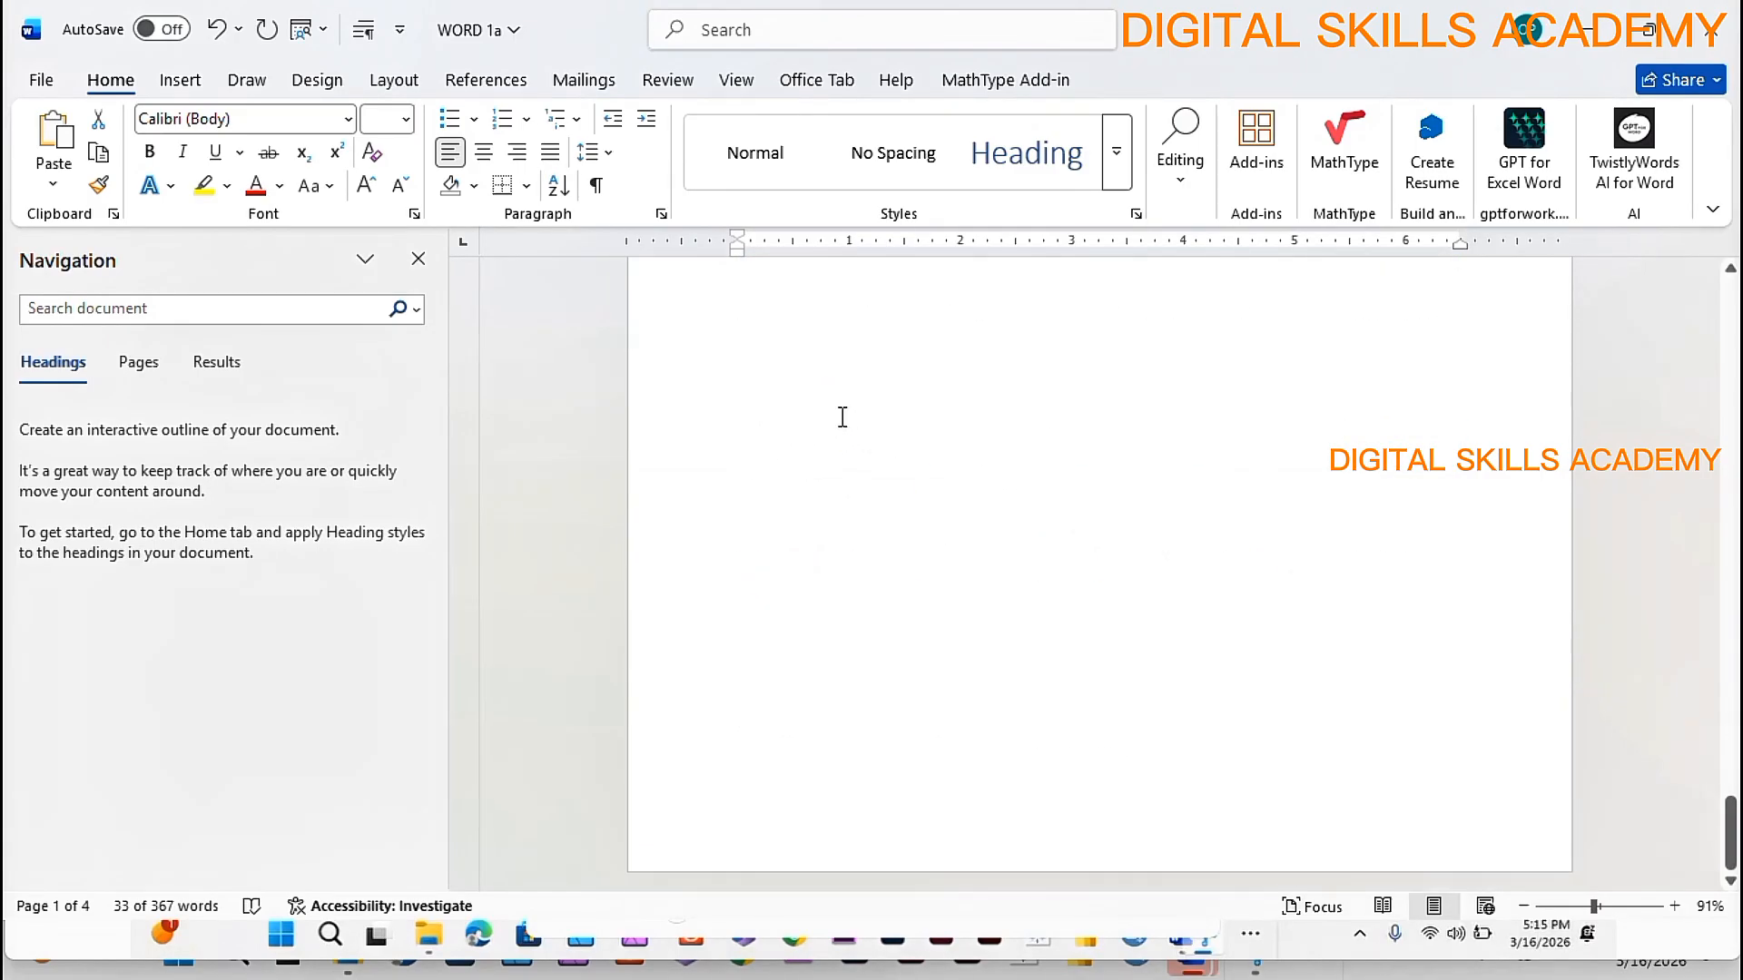
pyautogui.click(745, 396)
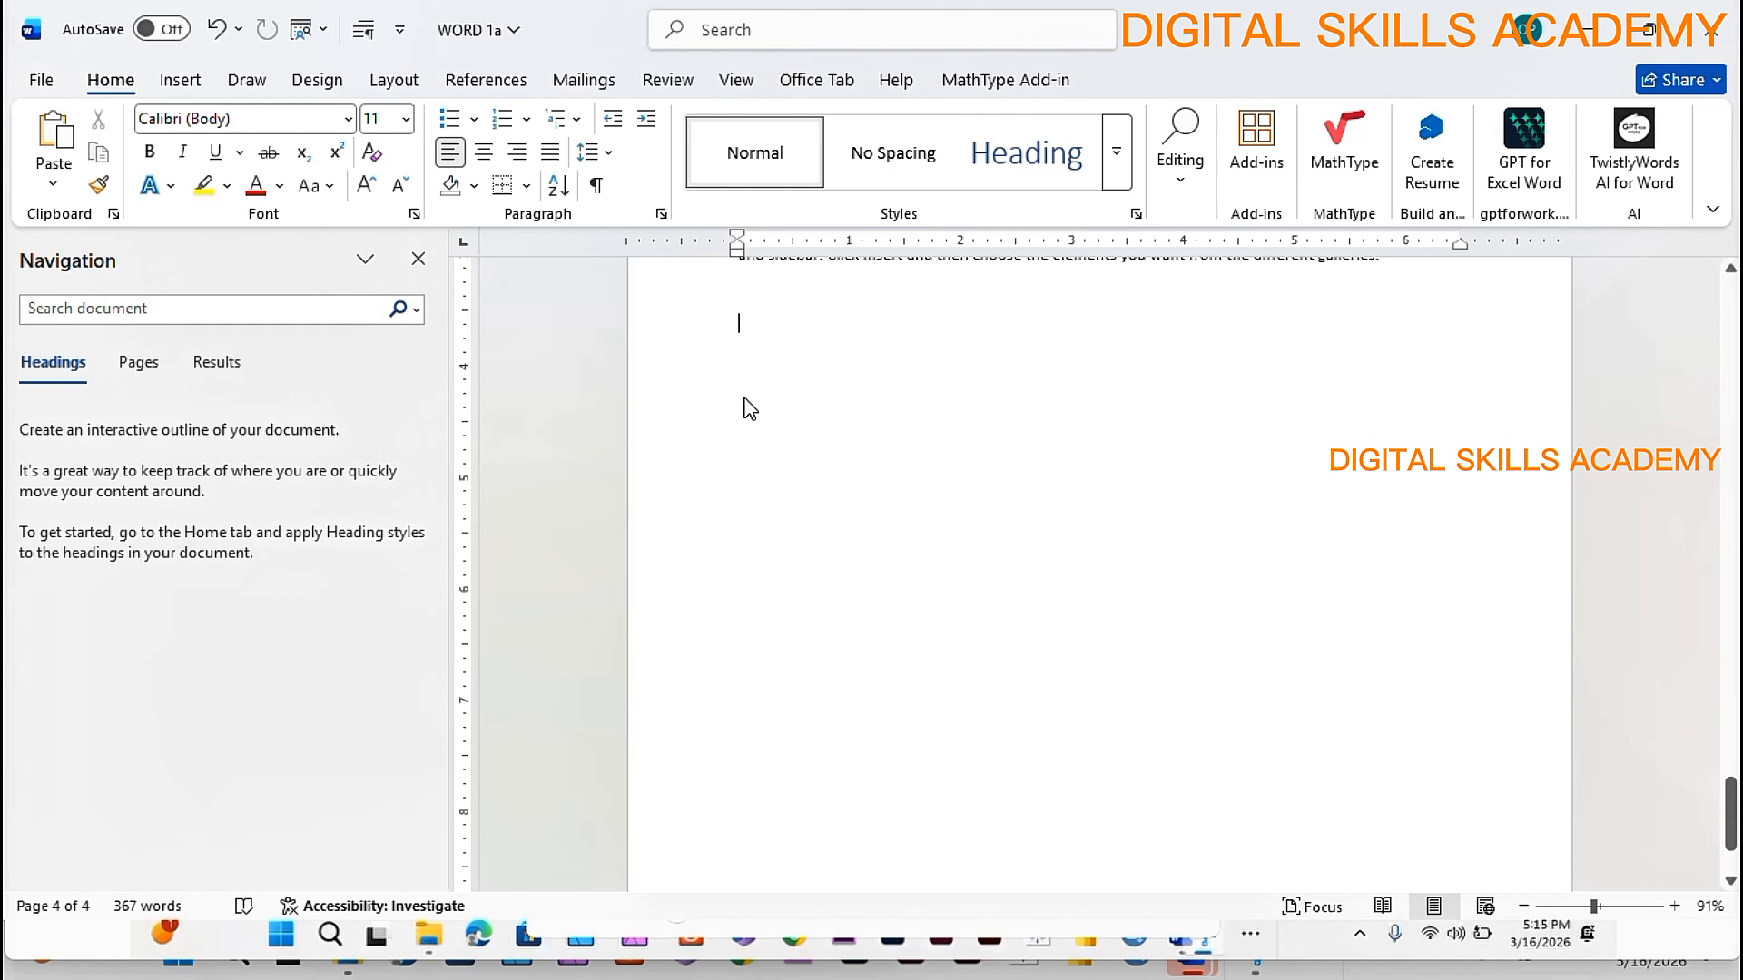
pyautogui.hotkey('ctrl', 'v')
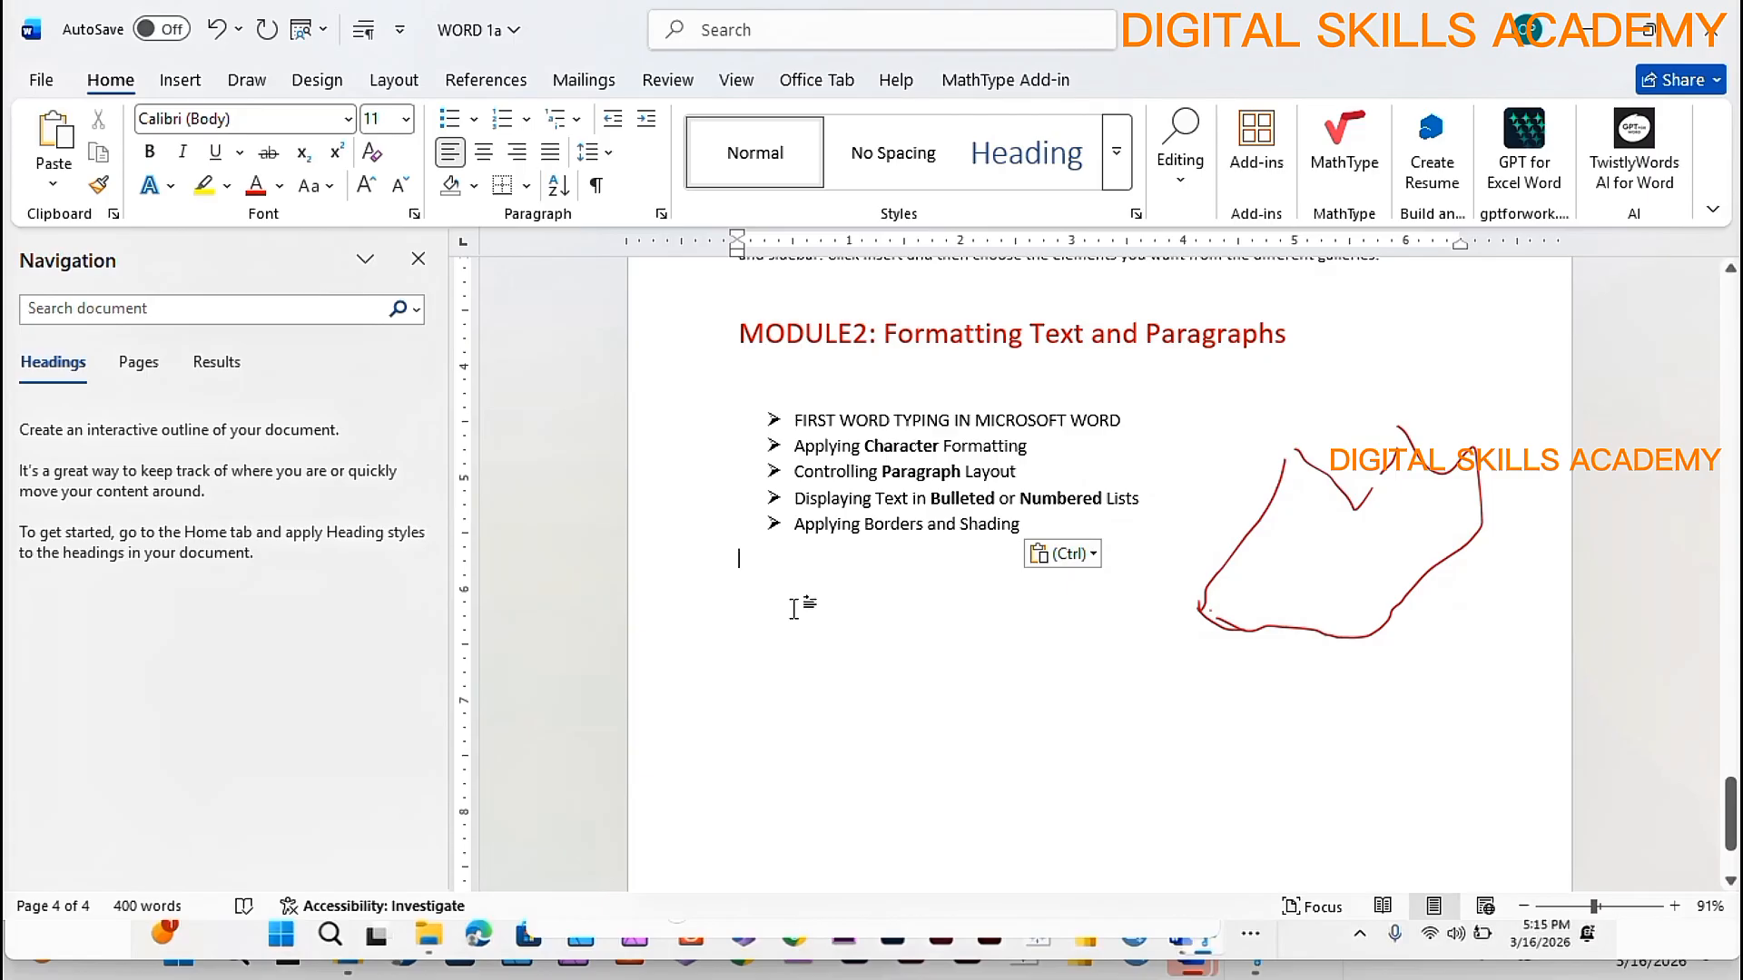
# - Below the pasted list, add a line with the instructor's name and "IS A YOUNG PHILOSOPHER OF 20ST CENTURY", making ST superscript
pyautogui.press('Return')
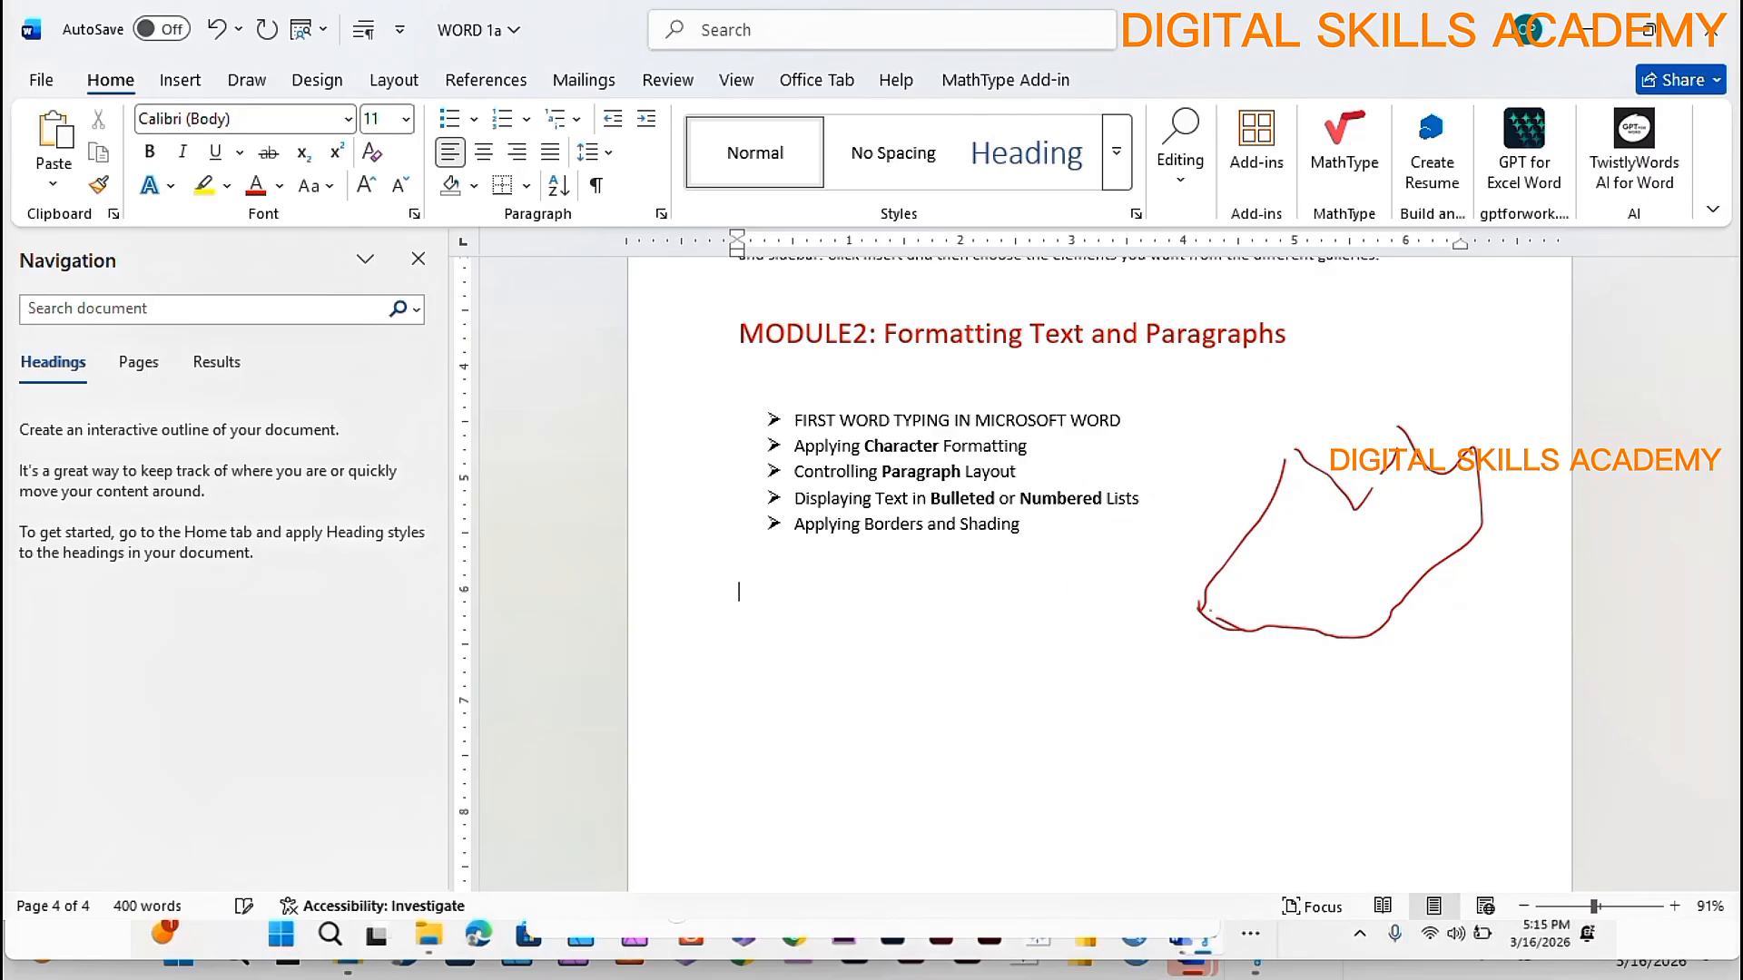
pyautogui.write('MOTURI IS A YOUNG PHIL')
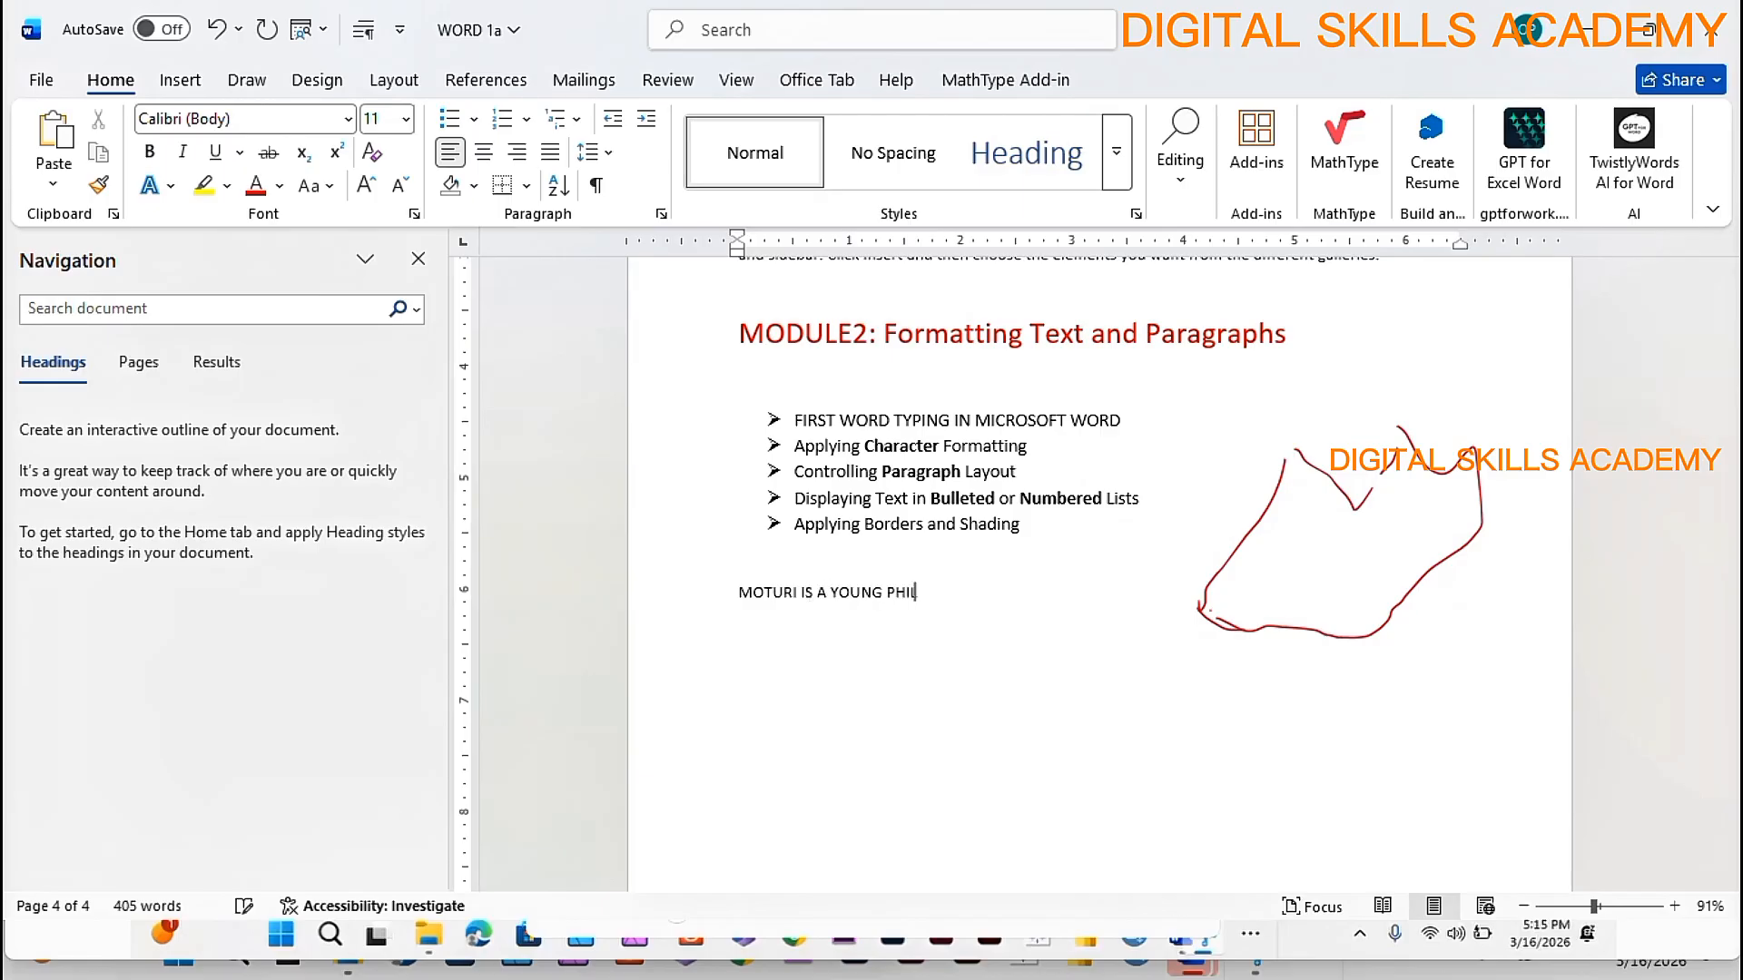
pyautogui.write('OSOPHER OF 202')
pyautogui.press('BackSpace')
pyautogui.click(336, 155)
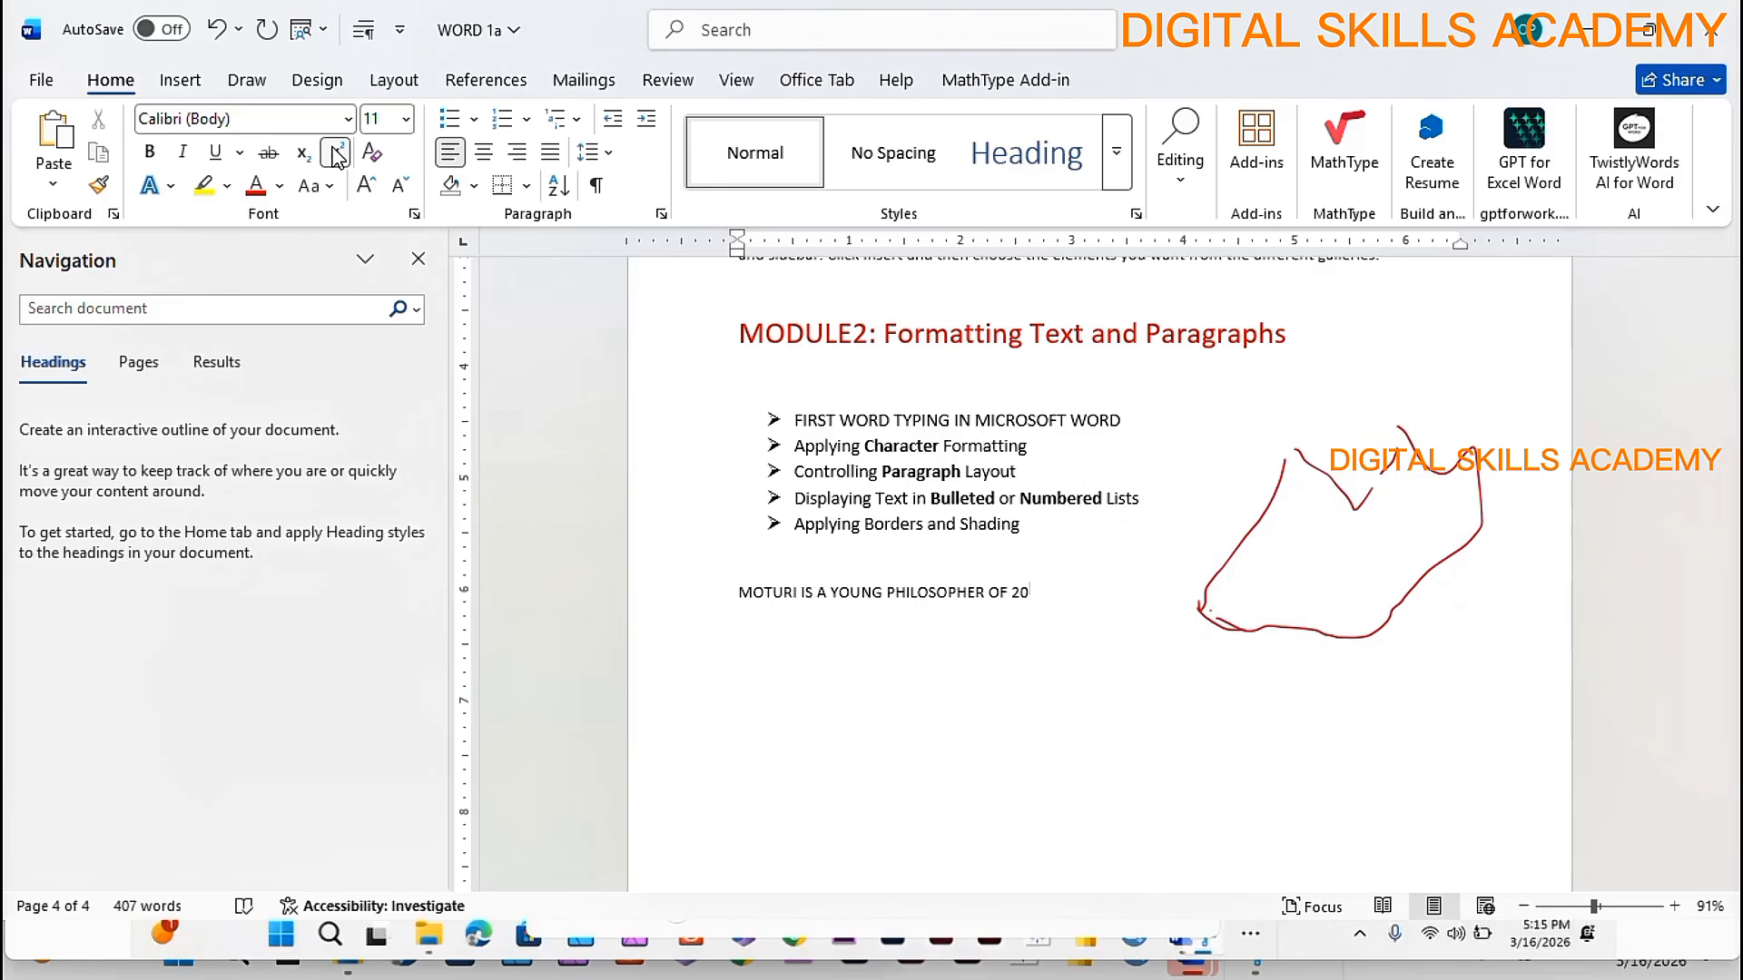
pyautogui.write('ST')
pyautogui.click(336, 152)
pyautogui.write('C')
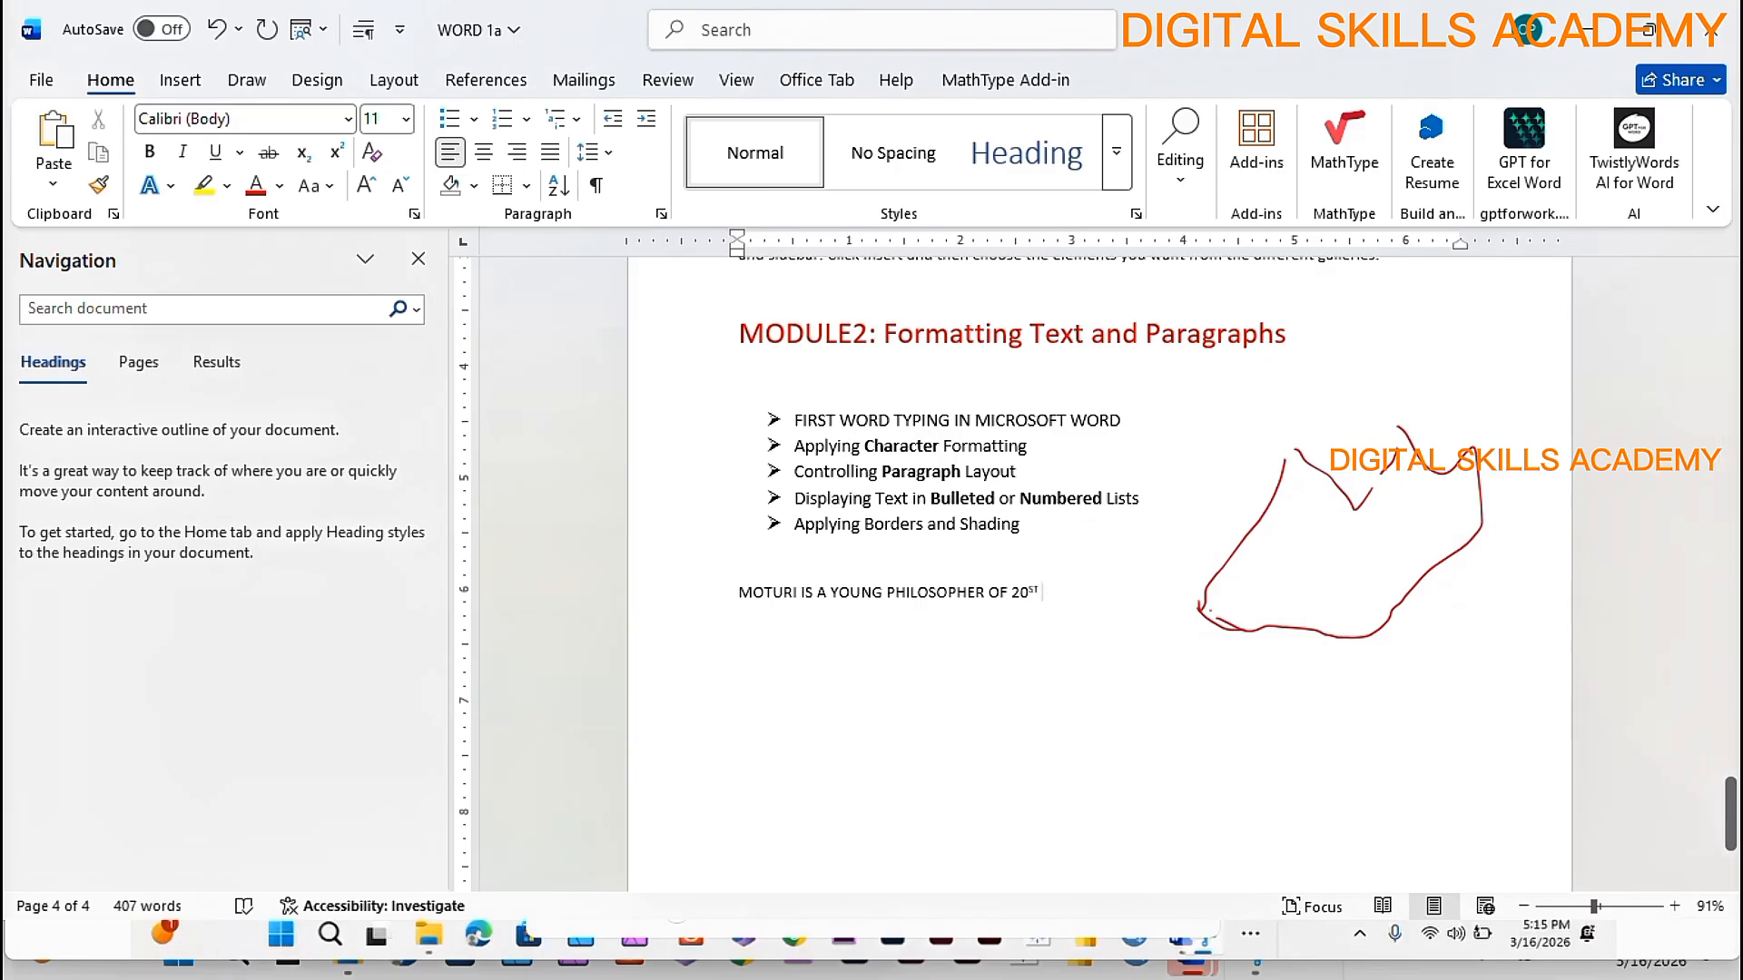
pyautogui.write('EN')
pyautogui.write('TURY')
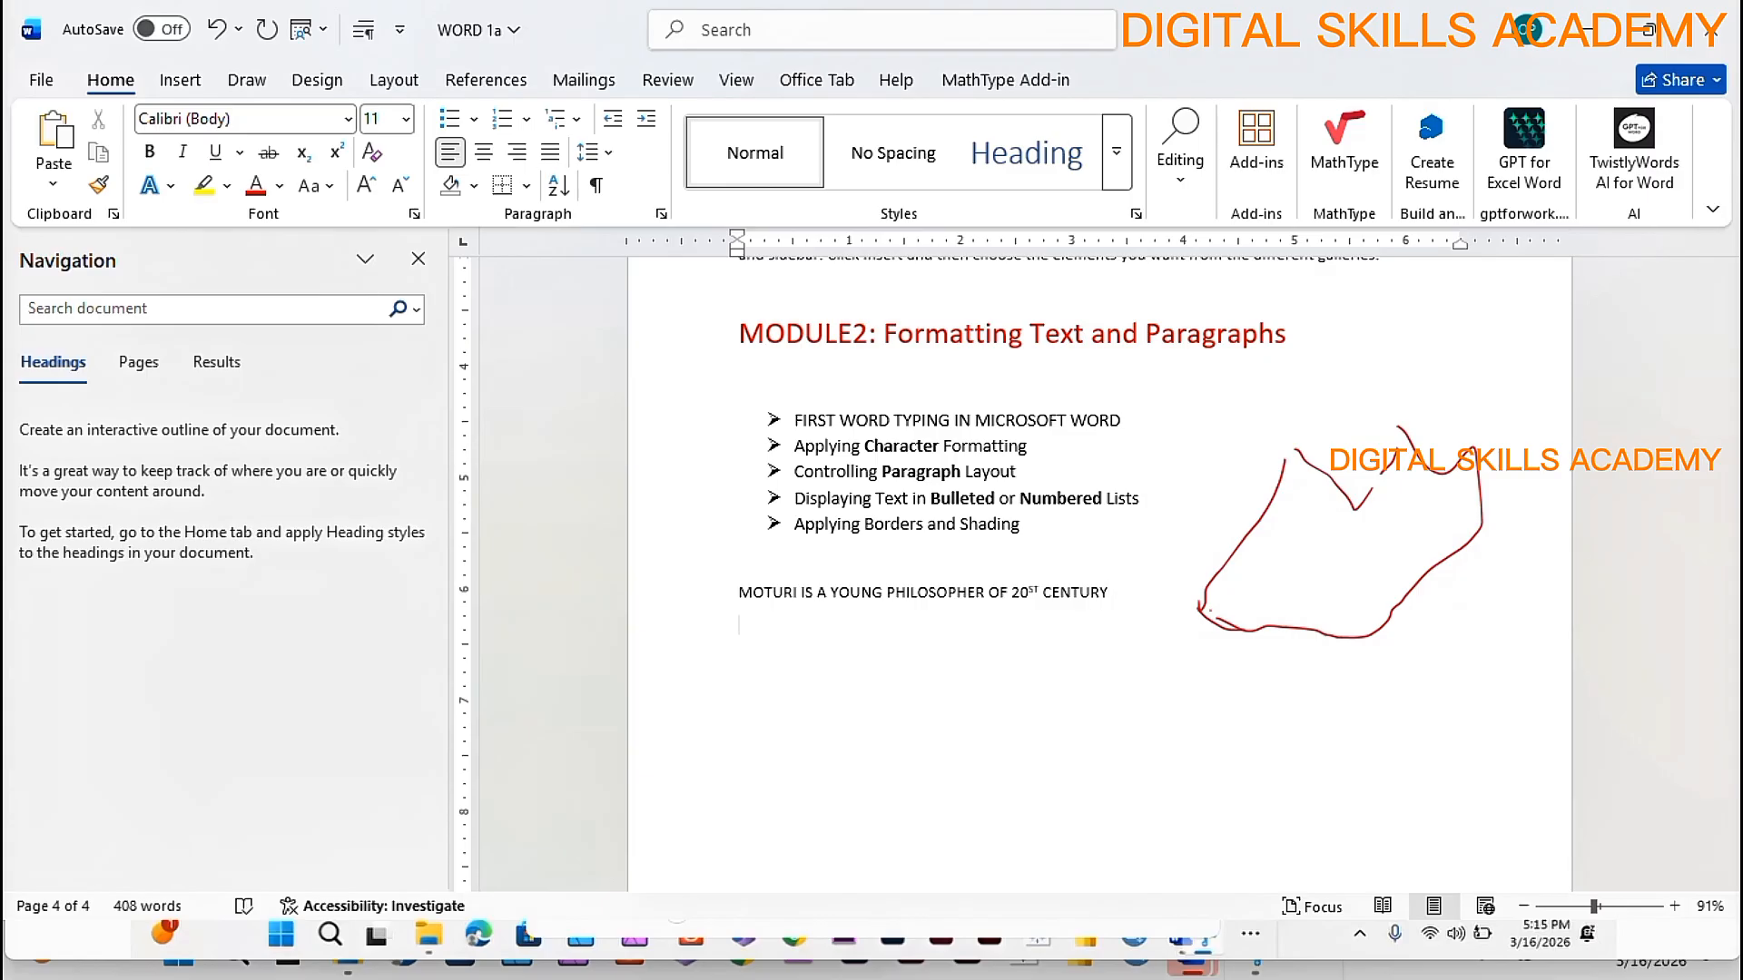
# - Write a second line with the instructor's name followed by "IS GOING TOBE YOUR INSTRUTOR THROUGHT THESE COURSE"
pyautogui.write('MOTUR')
pyautogui.write('I IS GOING TOBE')
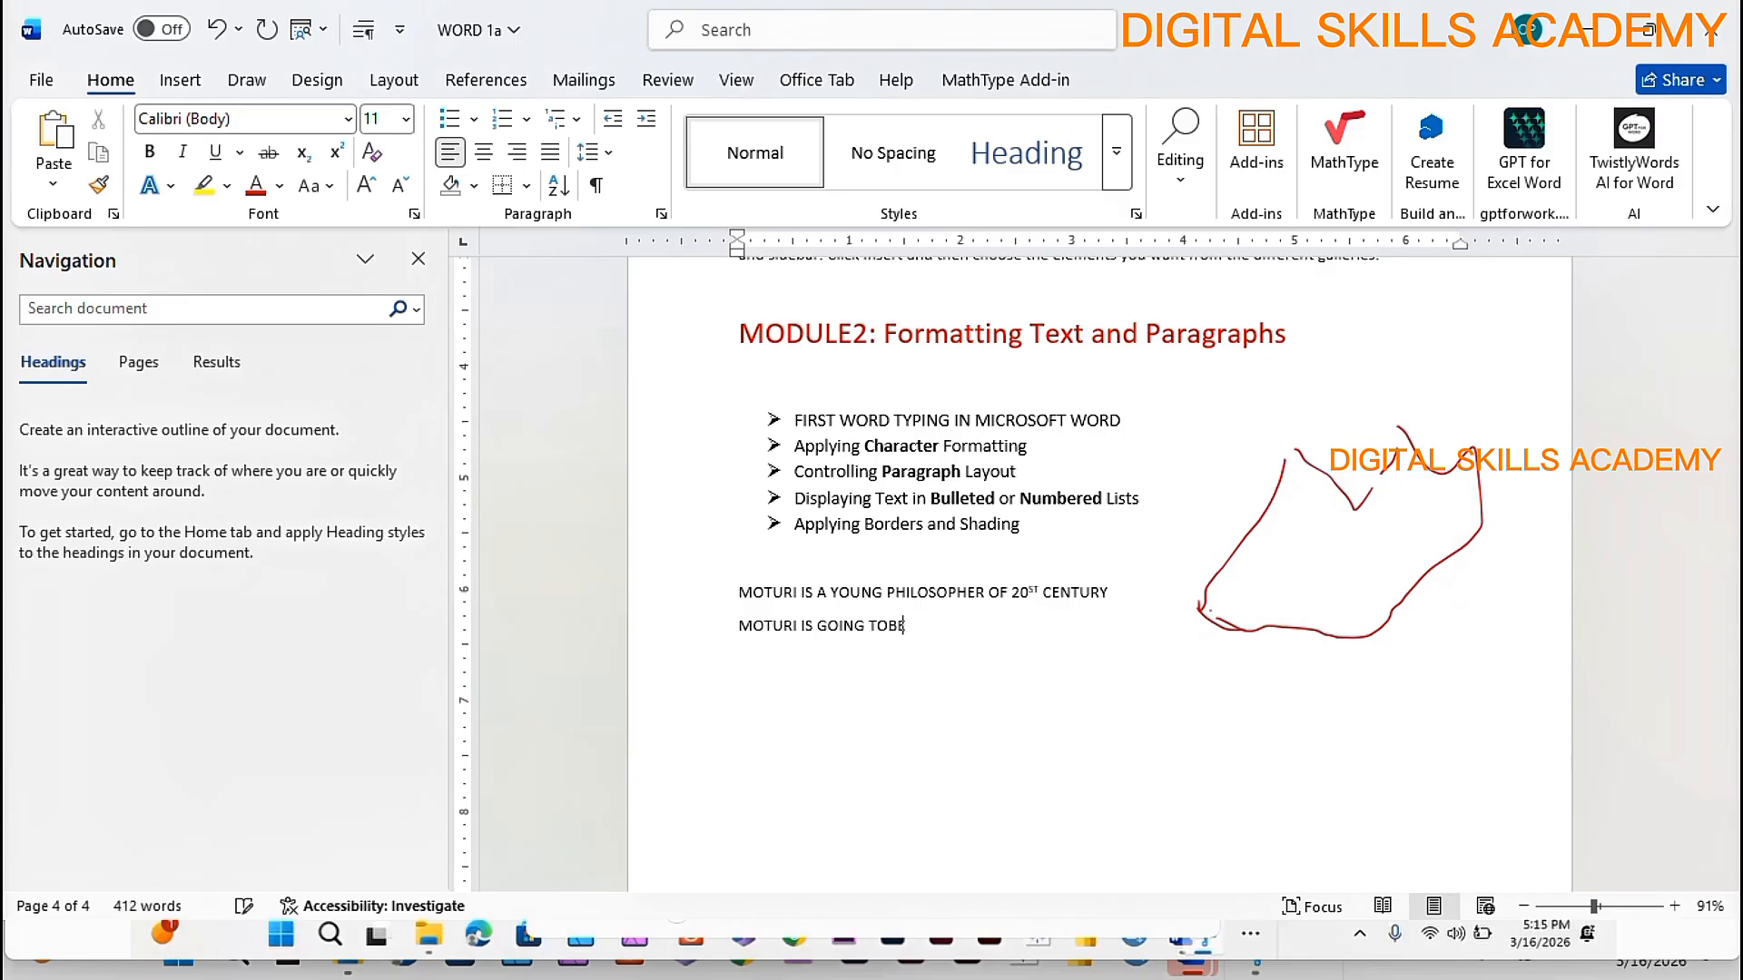
pyautogui.write(' YOUR INSTRUTOR THROUGHT TH')
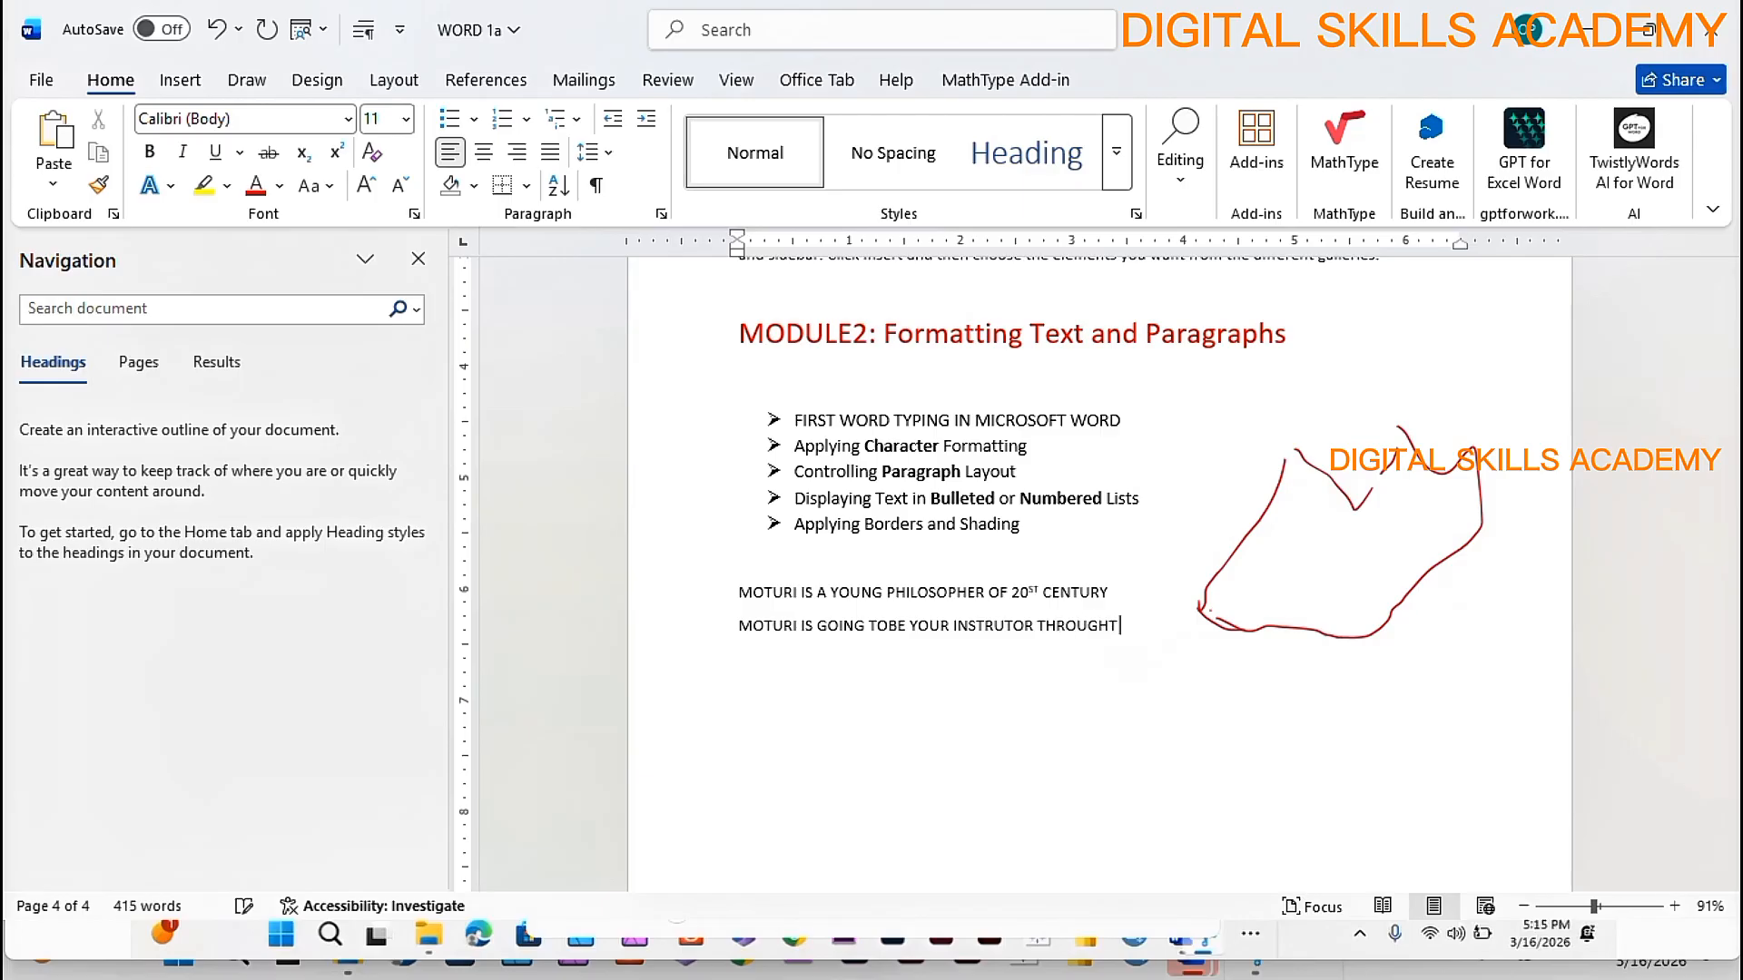
pyautogui.write('ESE COURSE')
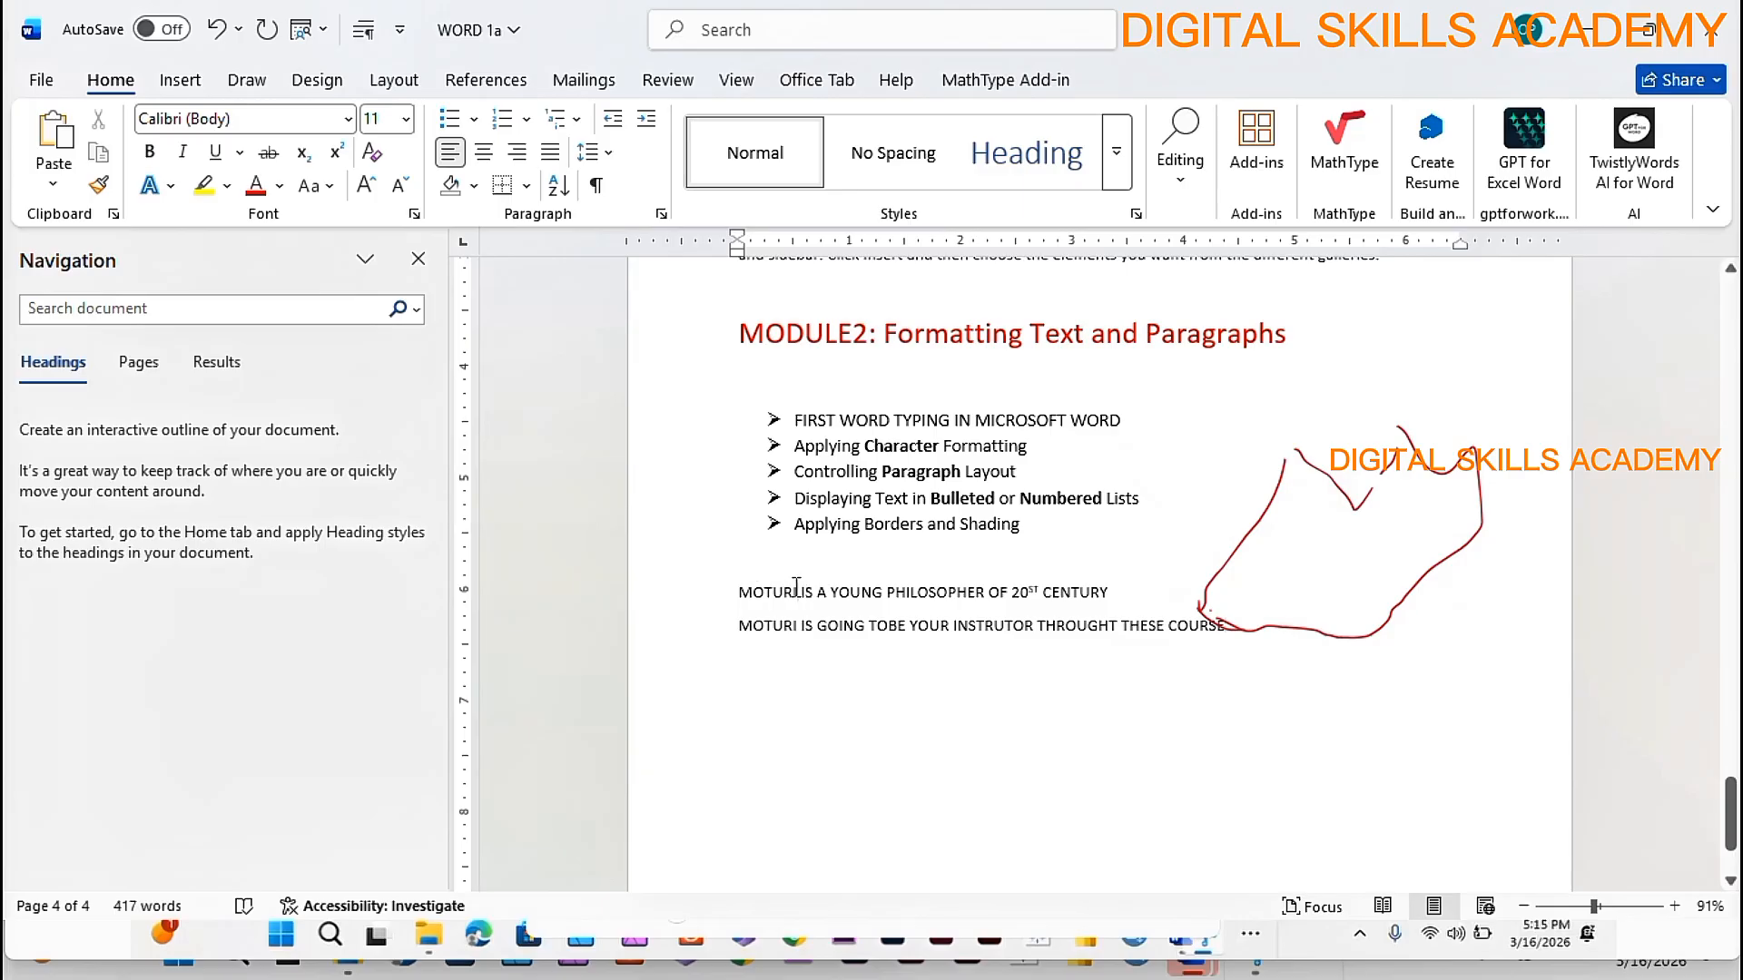
# - Enlarge the instructor's name in the first new line to 18 pt and shrink it back to 11 pt
pyautogui.moveTo(796, 592); pyautogui.dragTo(737, 592)
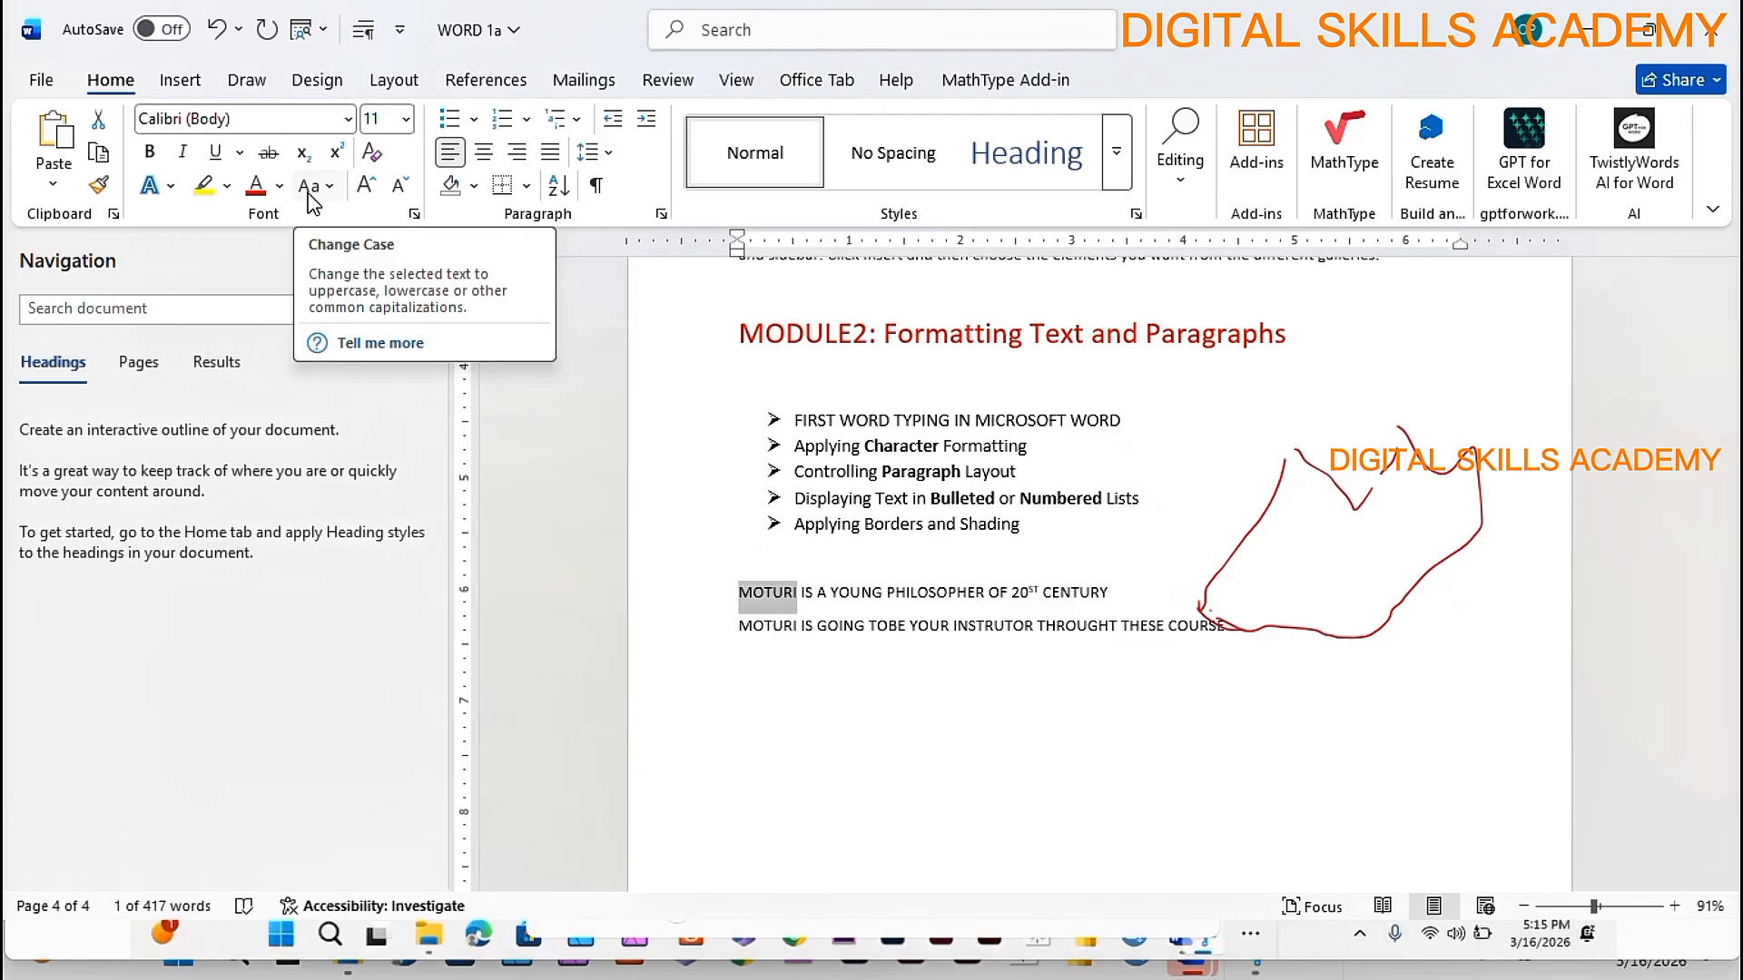
pyautogui.click(366, 185)
pyautogui.click(366, 185)
pyautogui.click(366, 186)
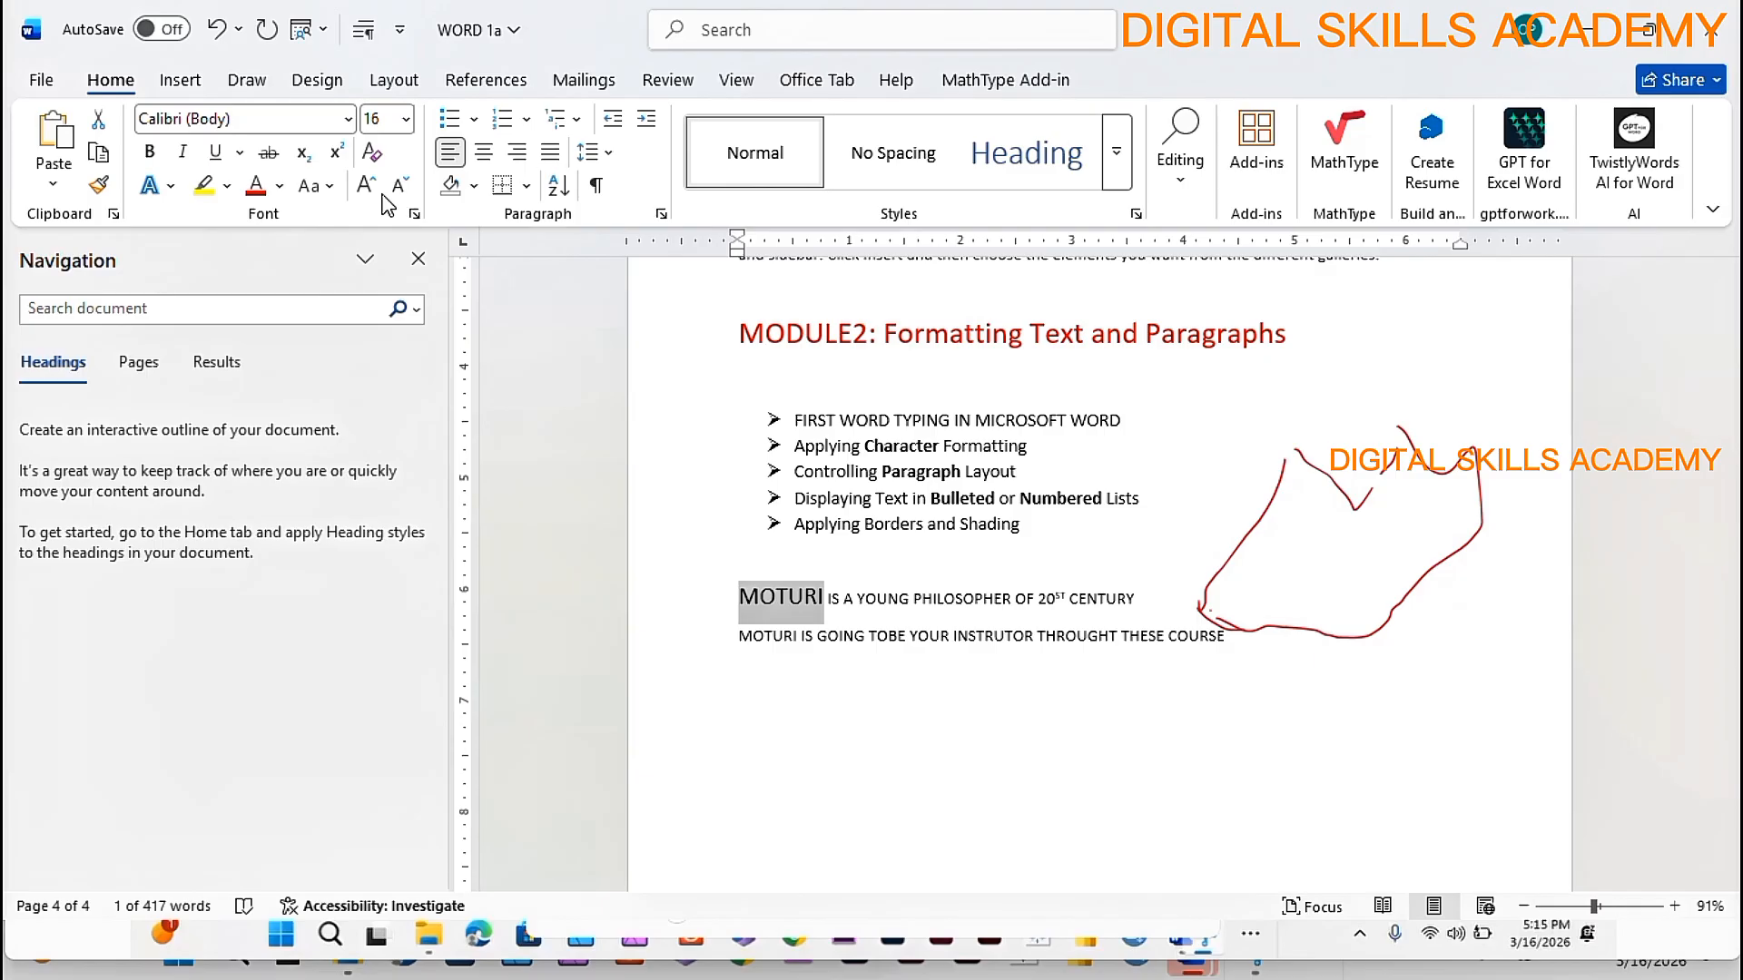
pyautogui.click(373, 187)
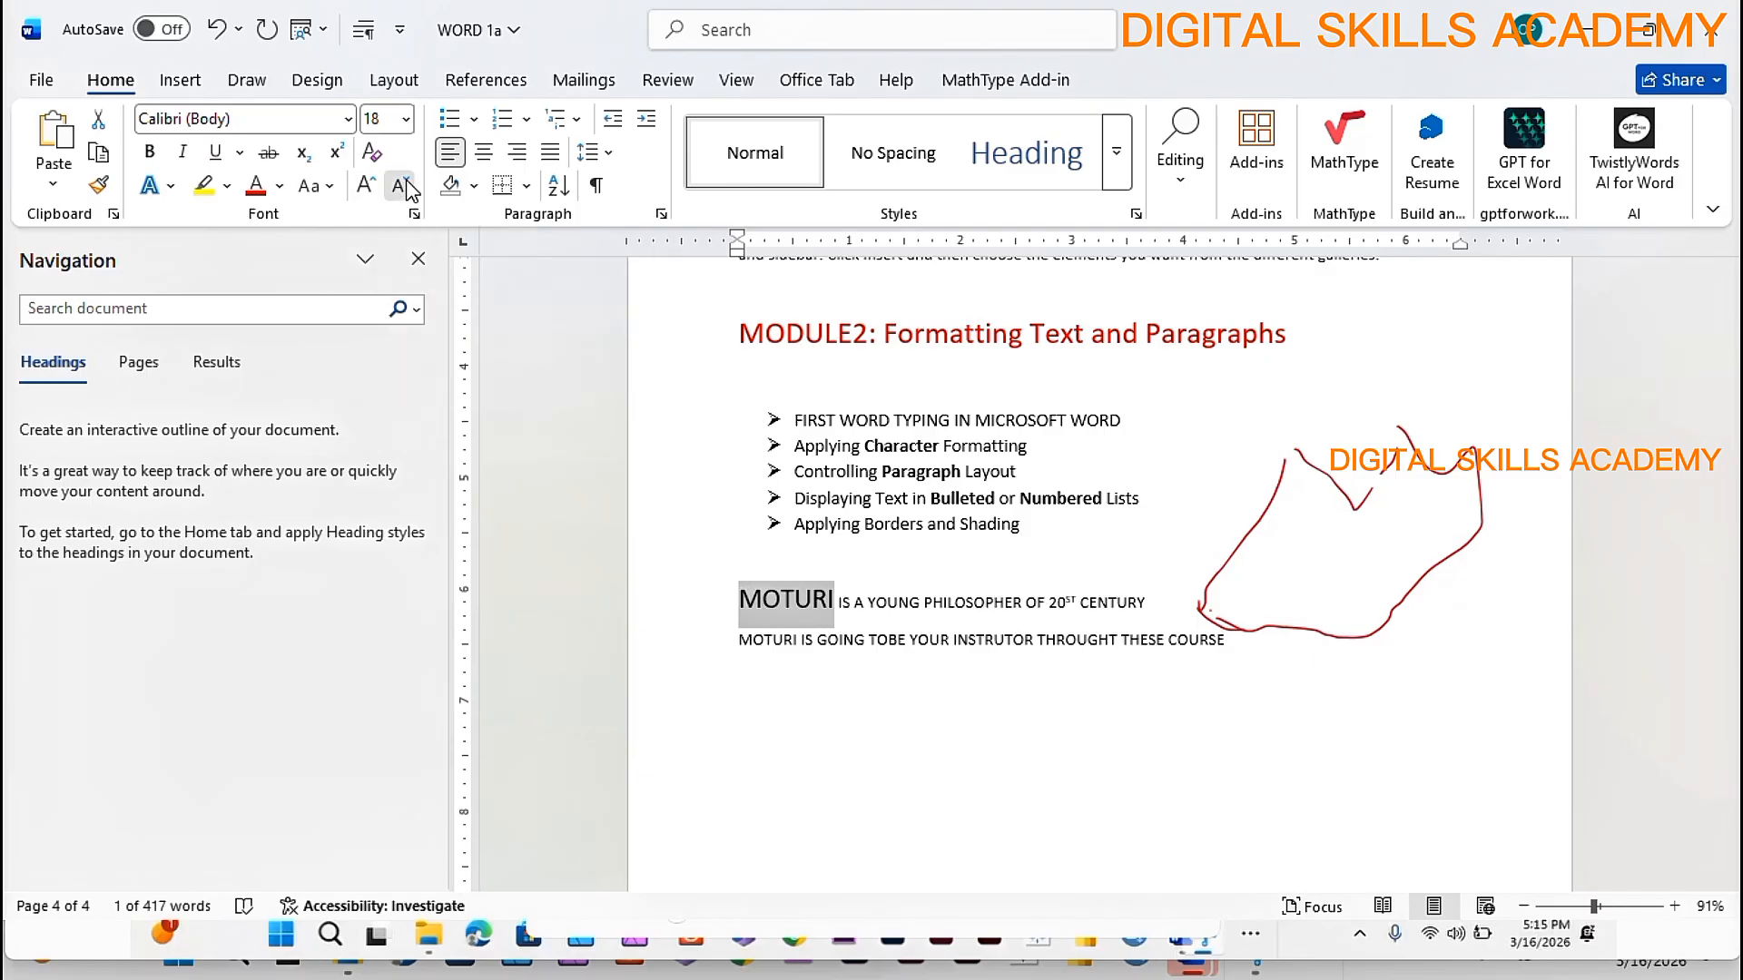
pyautogui.click(404, 187)
pyautogui.click(405, 187)
pyautogui.click(405, 187)
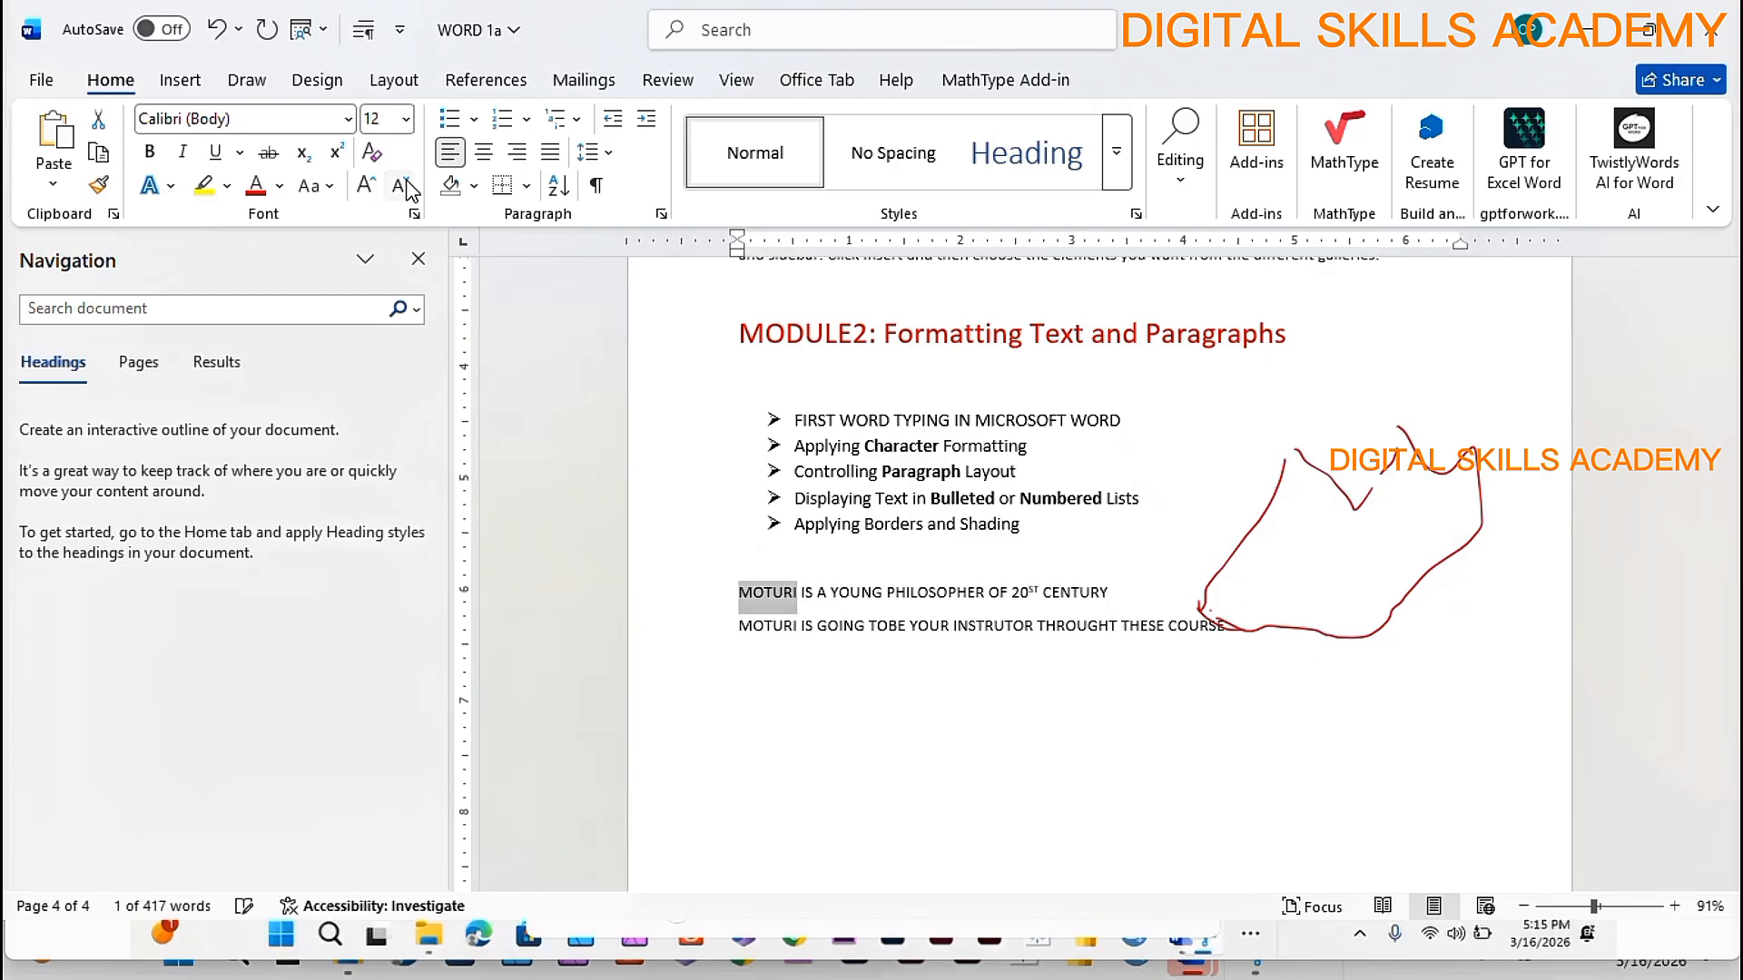
# - Colour the instructor's name in the first new line dark red and give it an outer shadow text effect
pyautogui.click(279, 187)
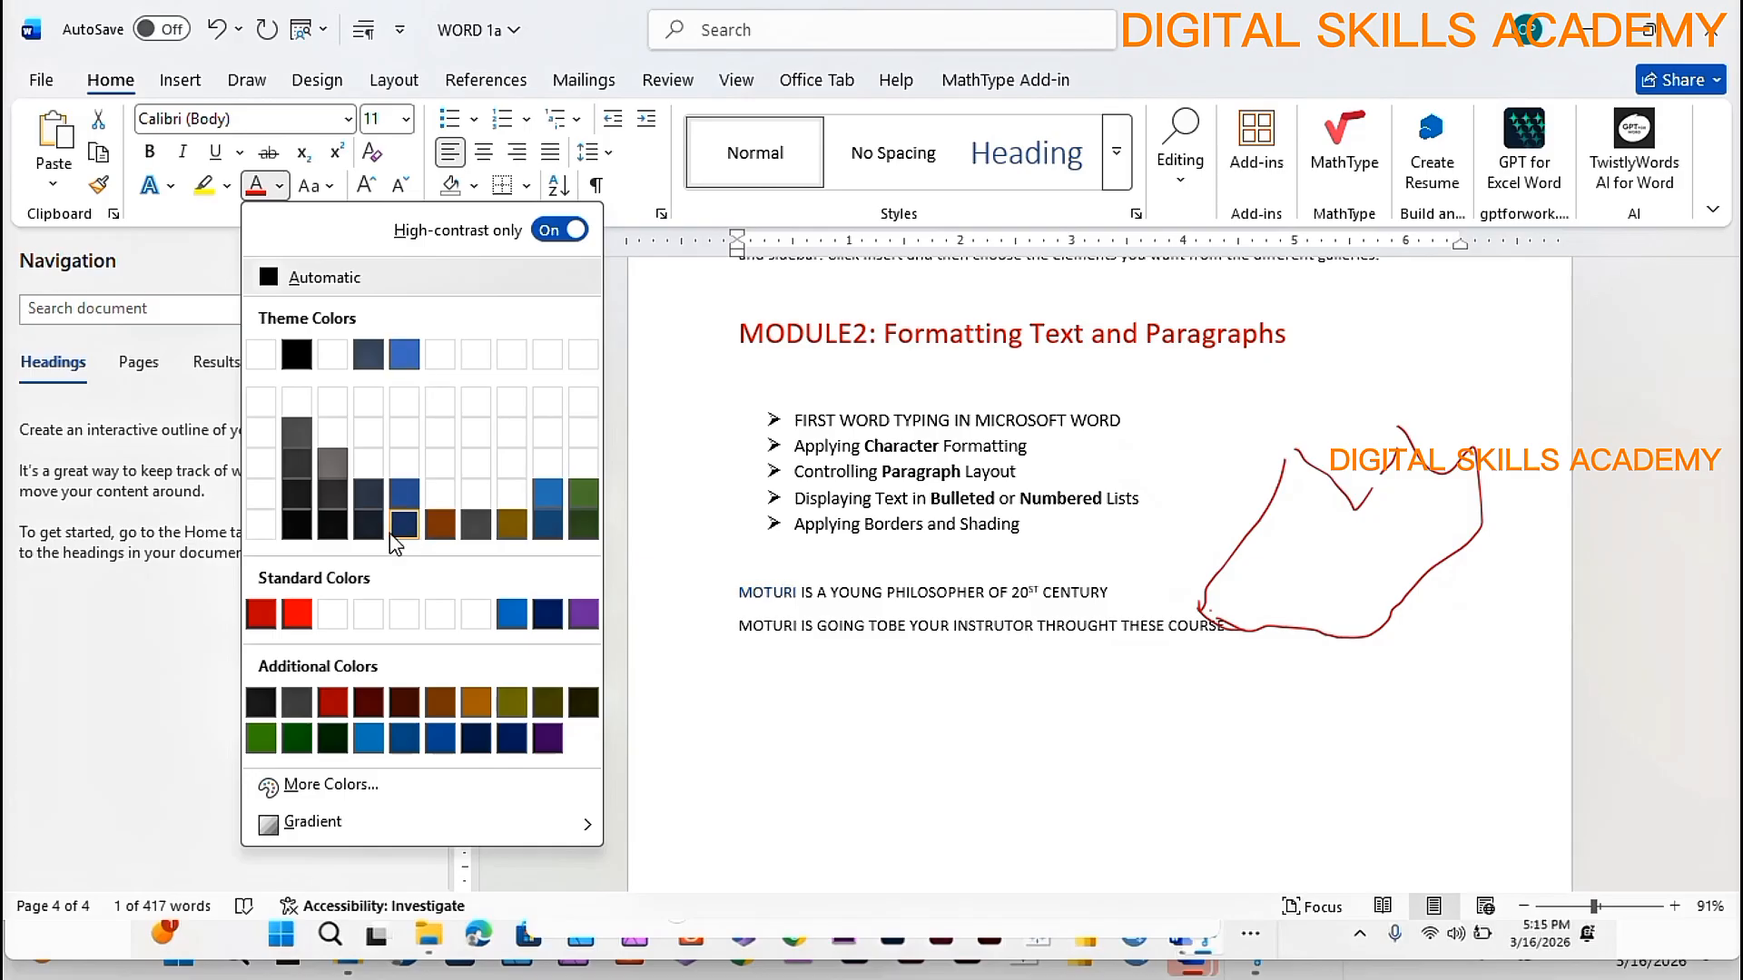
pyautogui.click(334, 700)
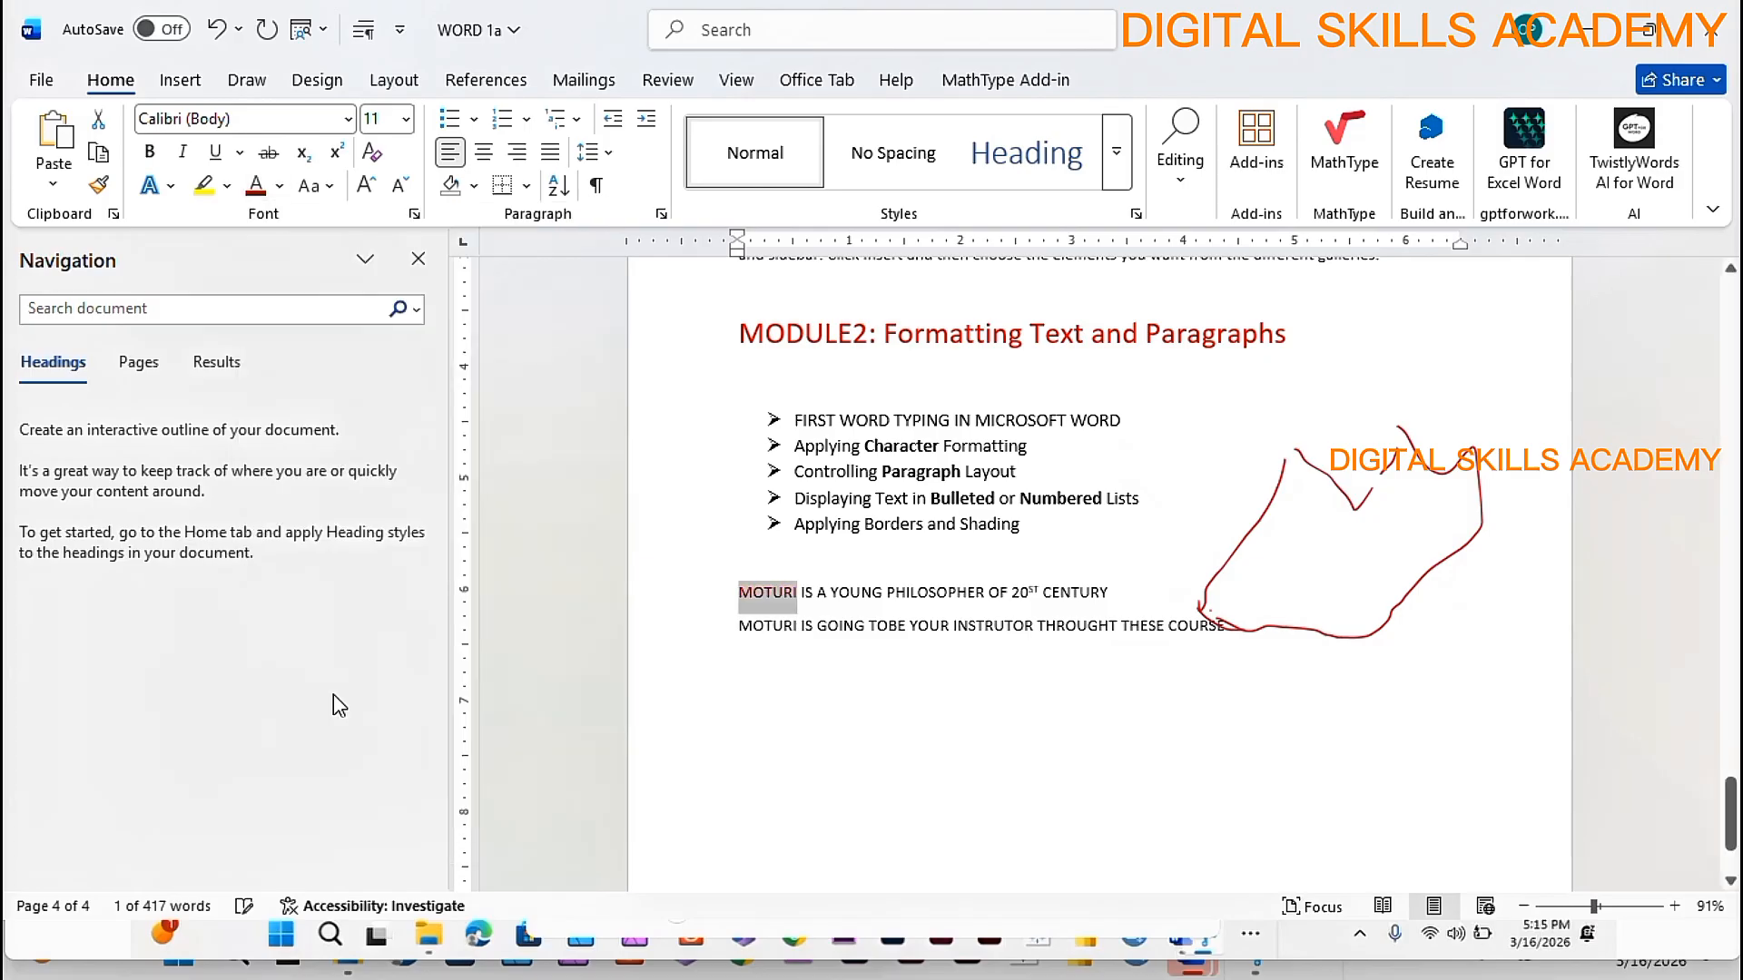
pyautogui.click(176, 194)
pyautogui.click(172, 187)
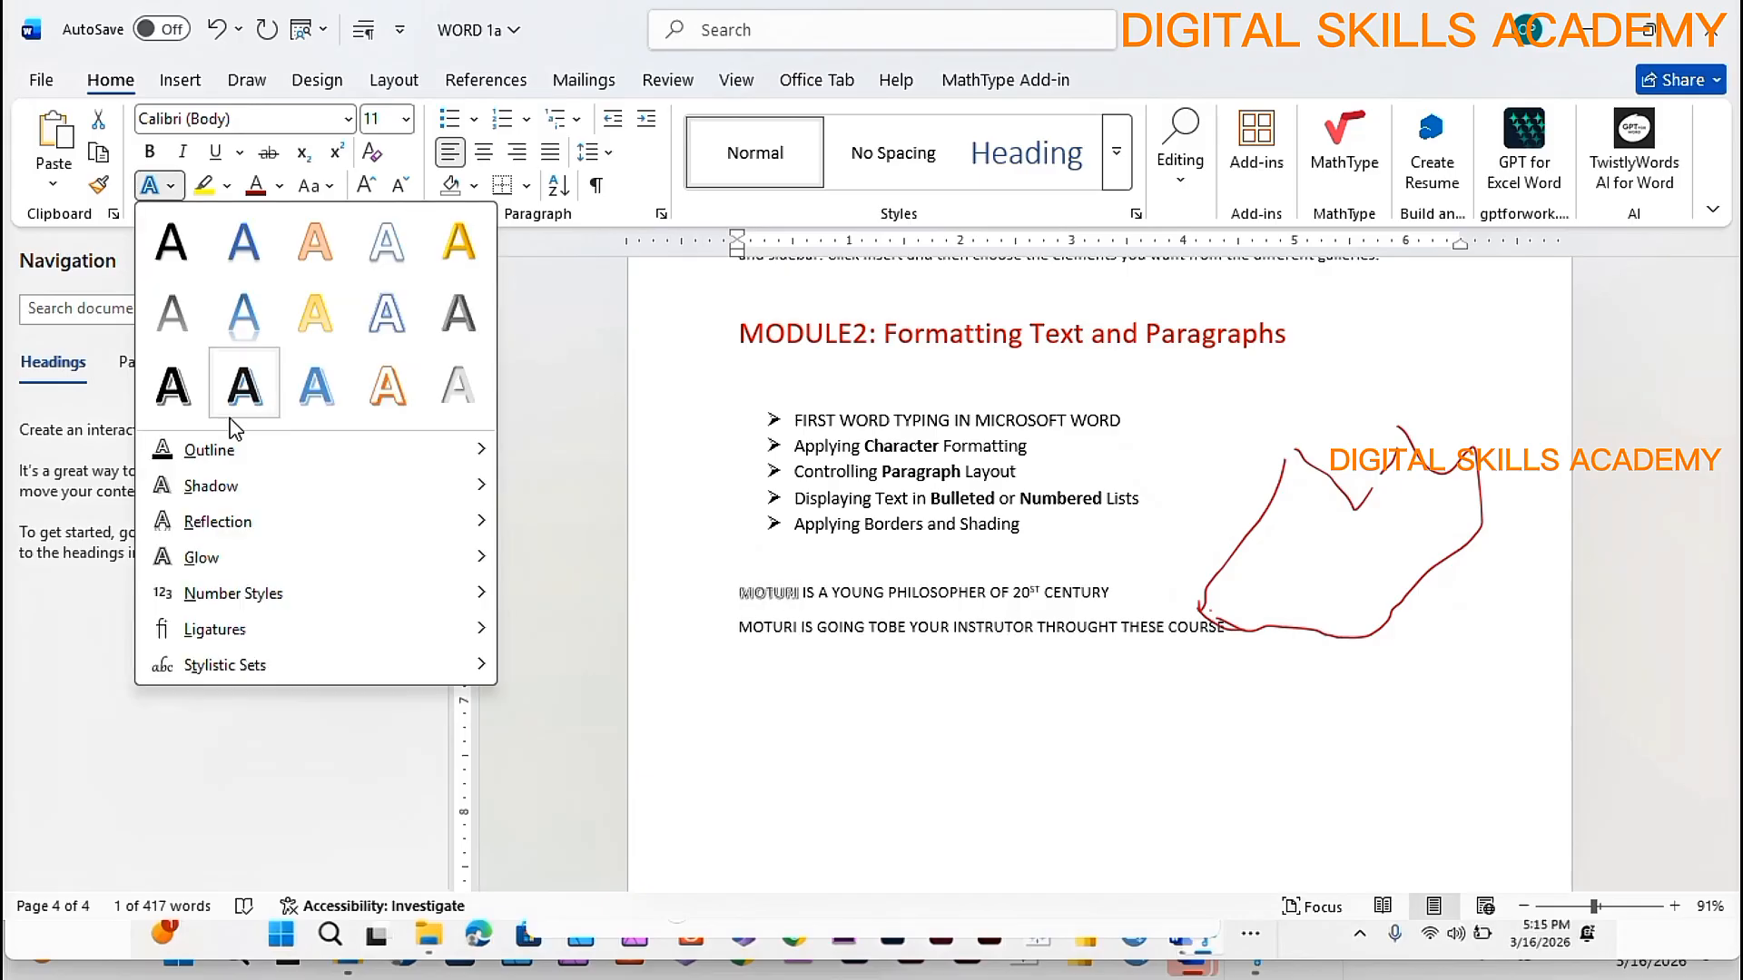
pyautogui.moveTo(318, 488)
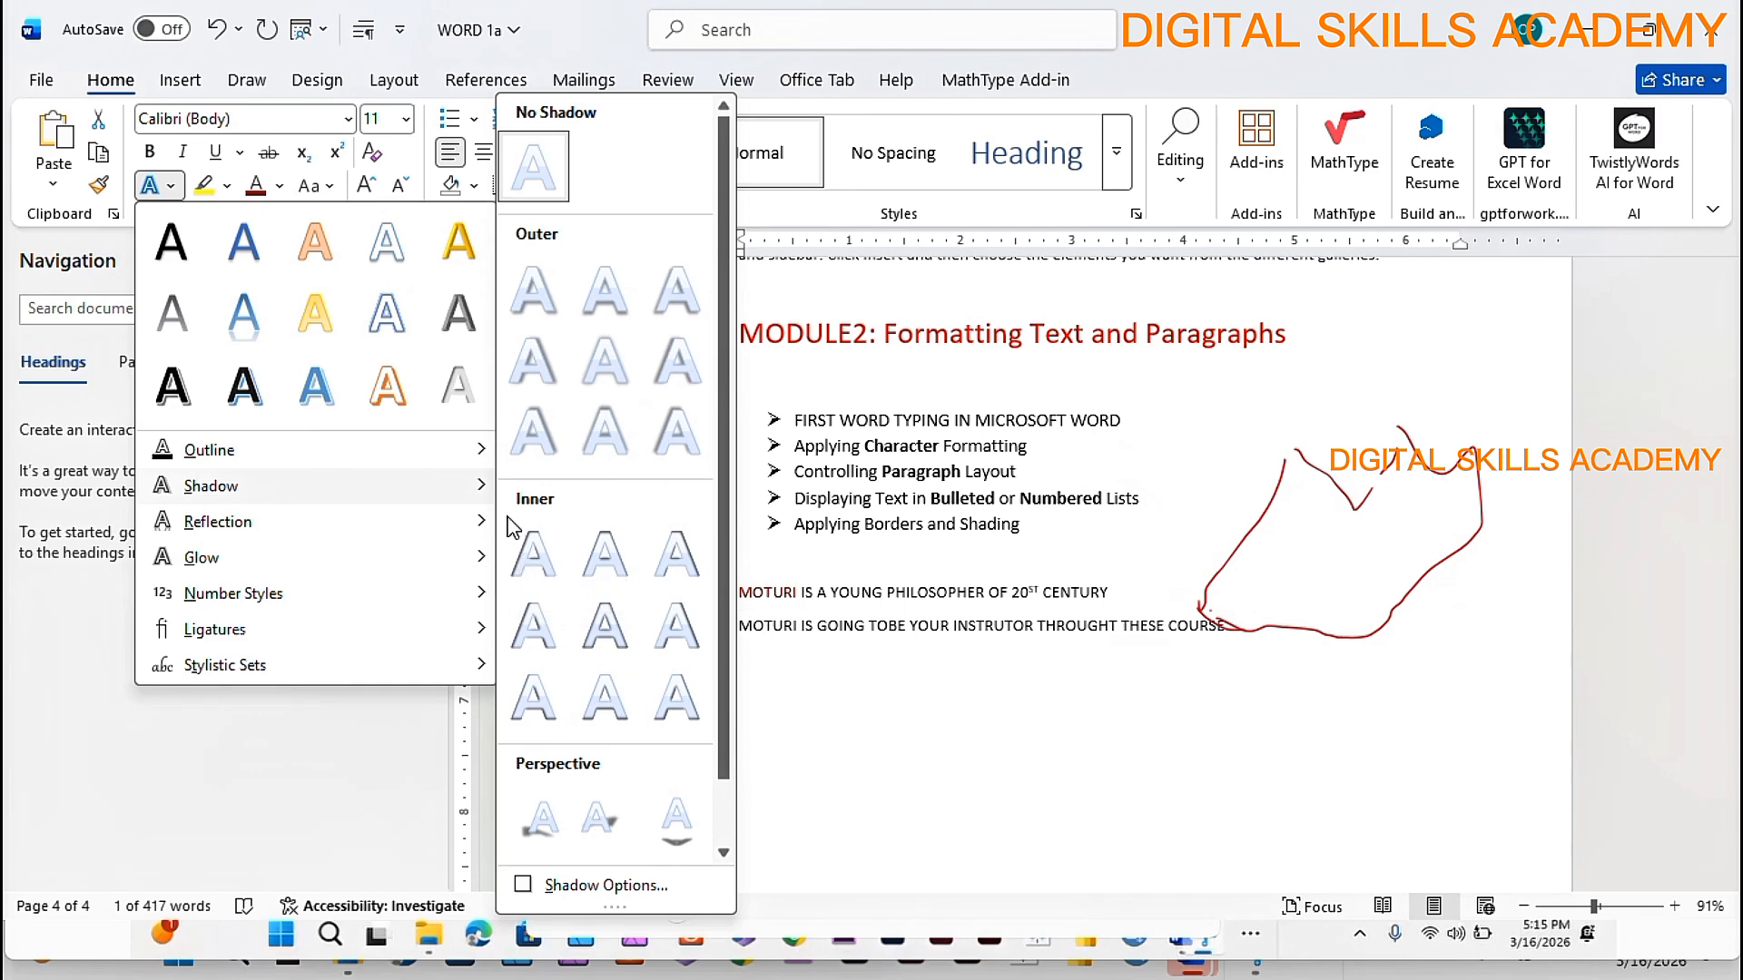
pyautogui.click(532, 432)
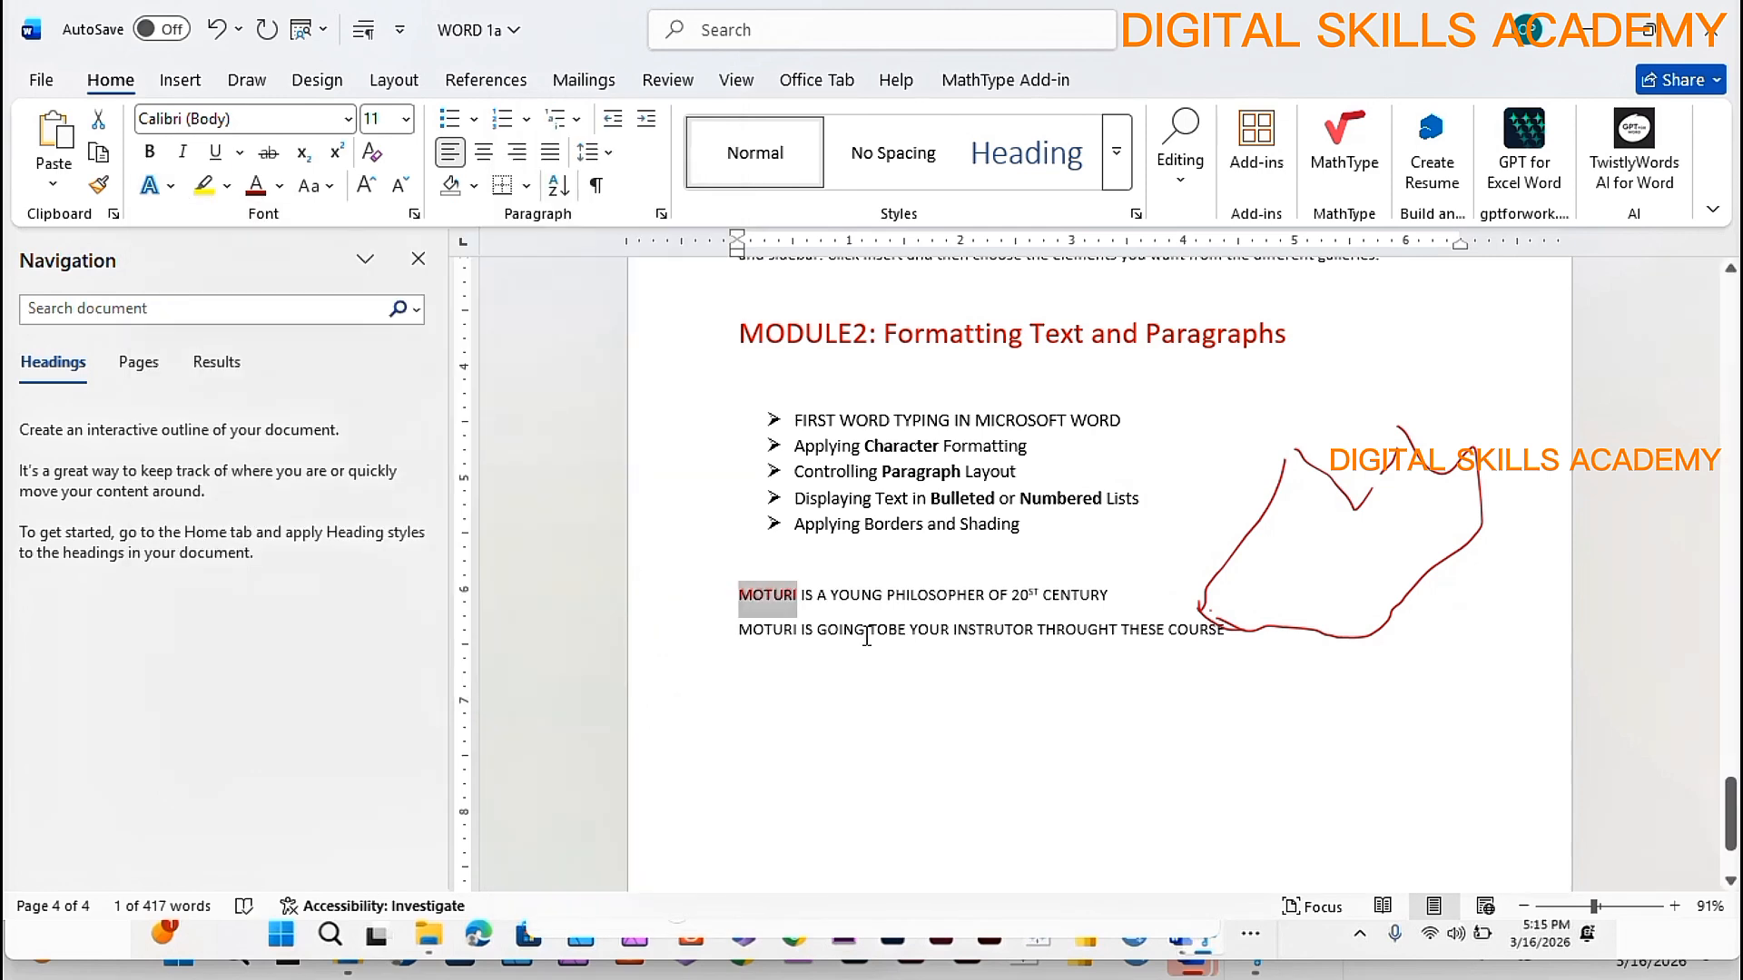
pyautogui.click(802, 647)
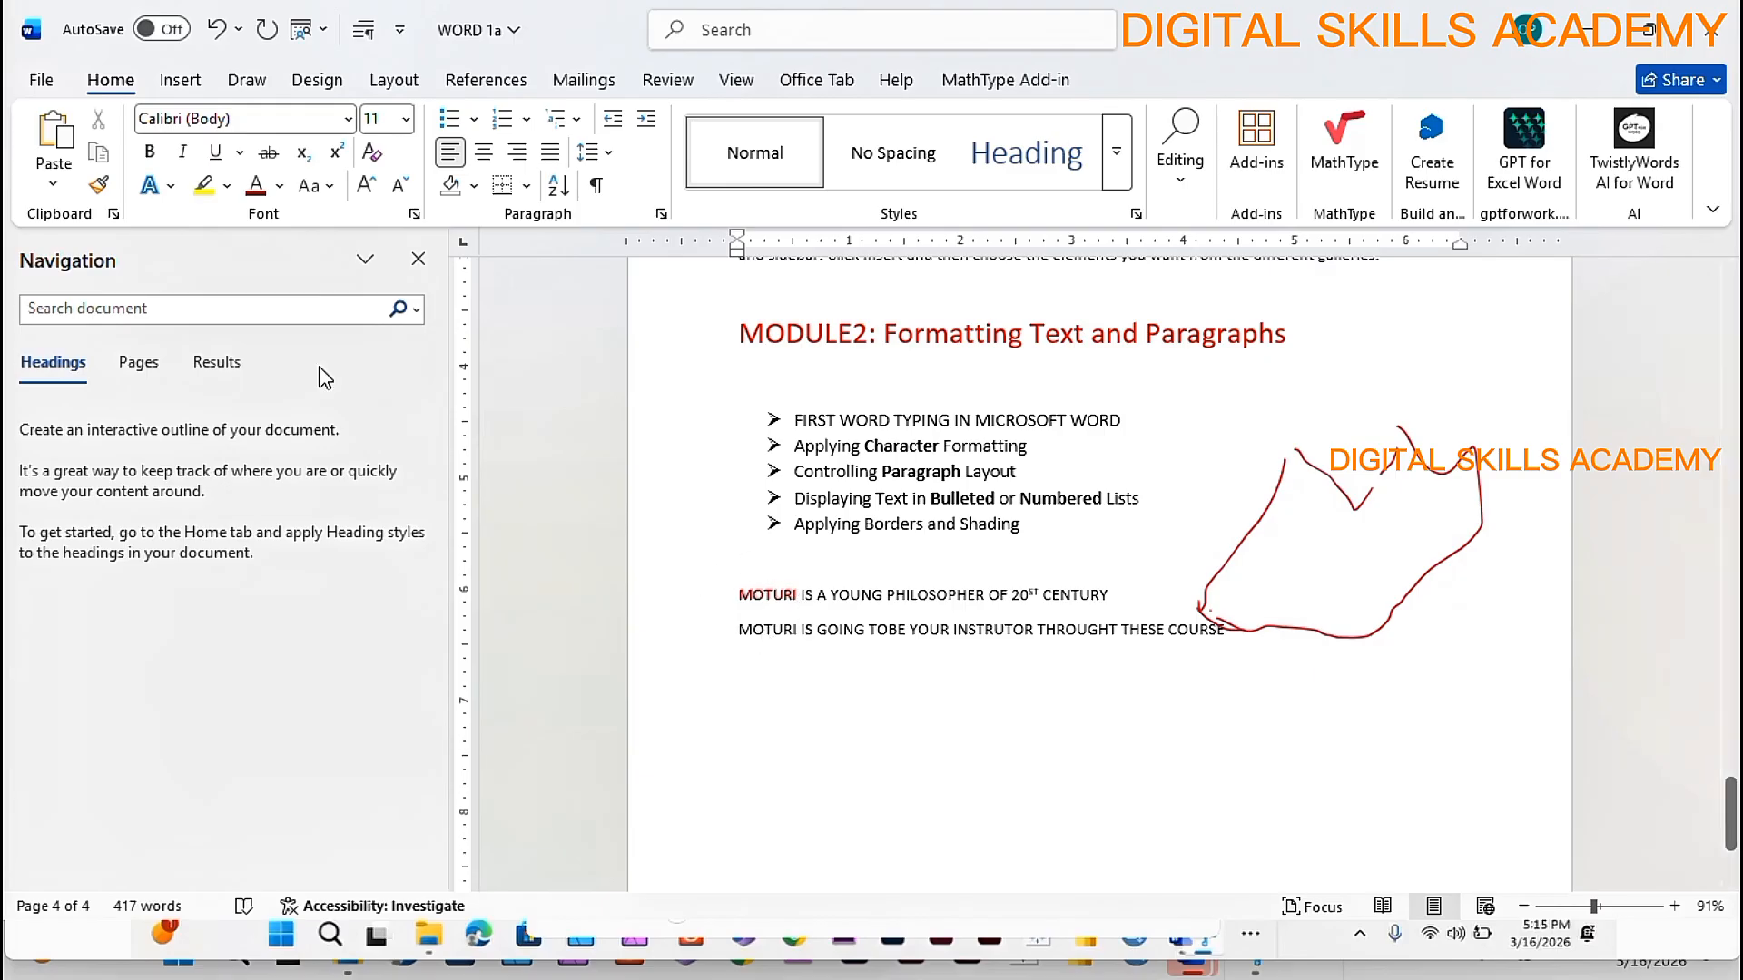
# - Make "IS A YOUNG PHILOSOPHER OF 20ST CENTURY" bold and enlarge it to 14 pt
pyautogui.click(150, 152)
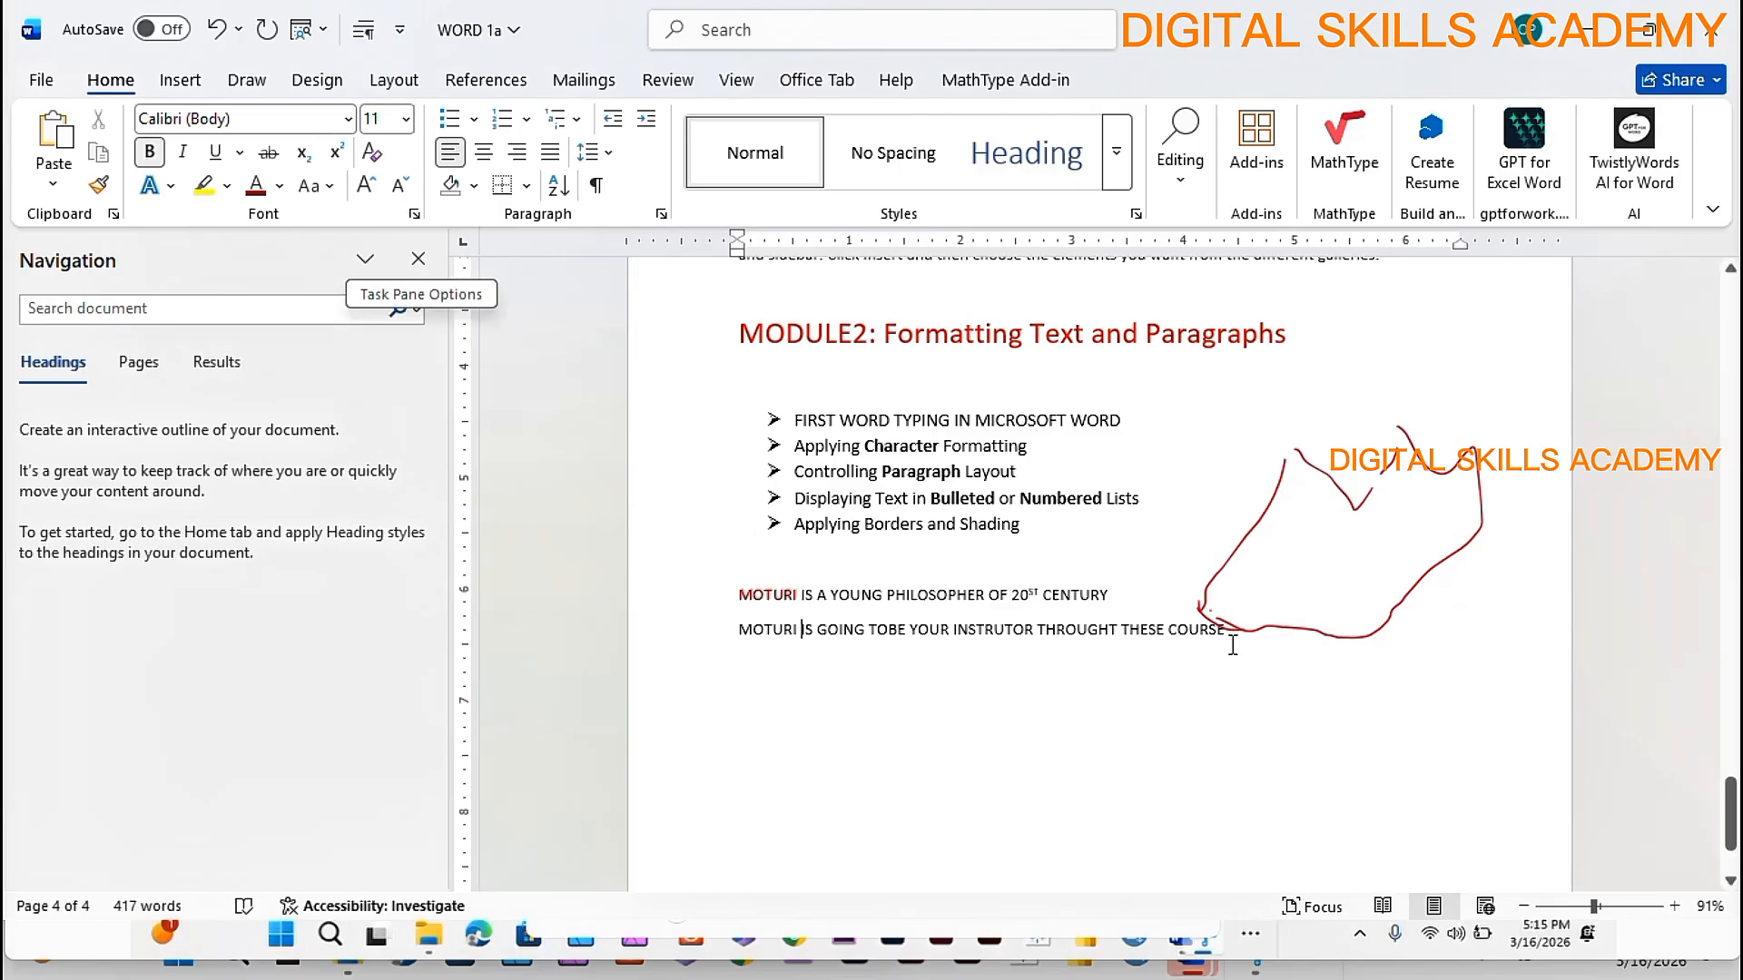
pyautogui.moveTo(1109, 595); pyautogui.dragTo(802, 595)
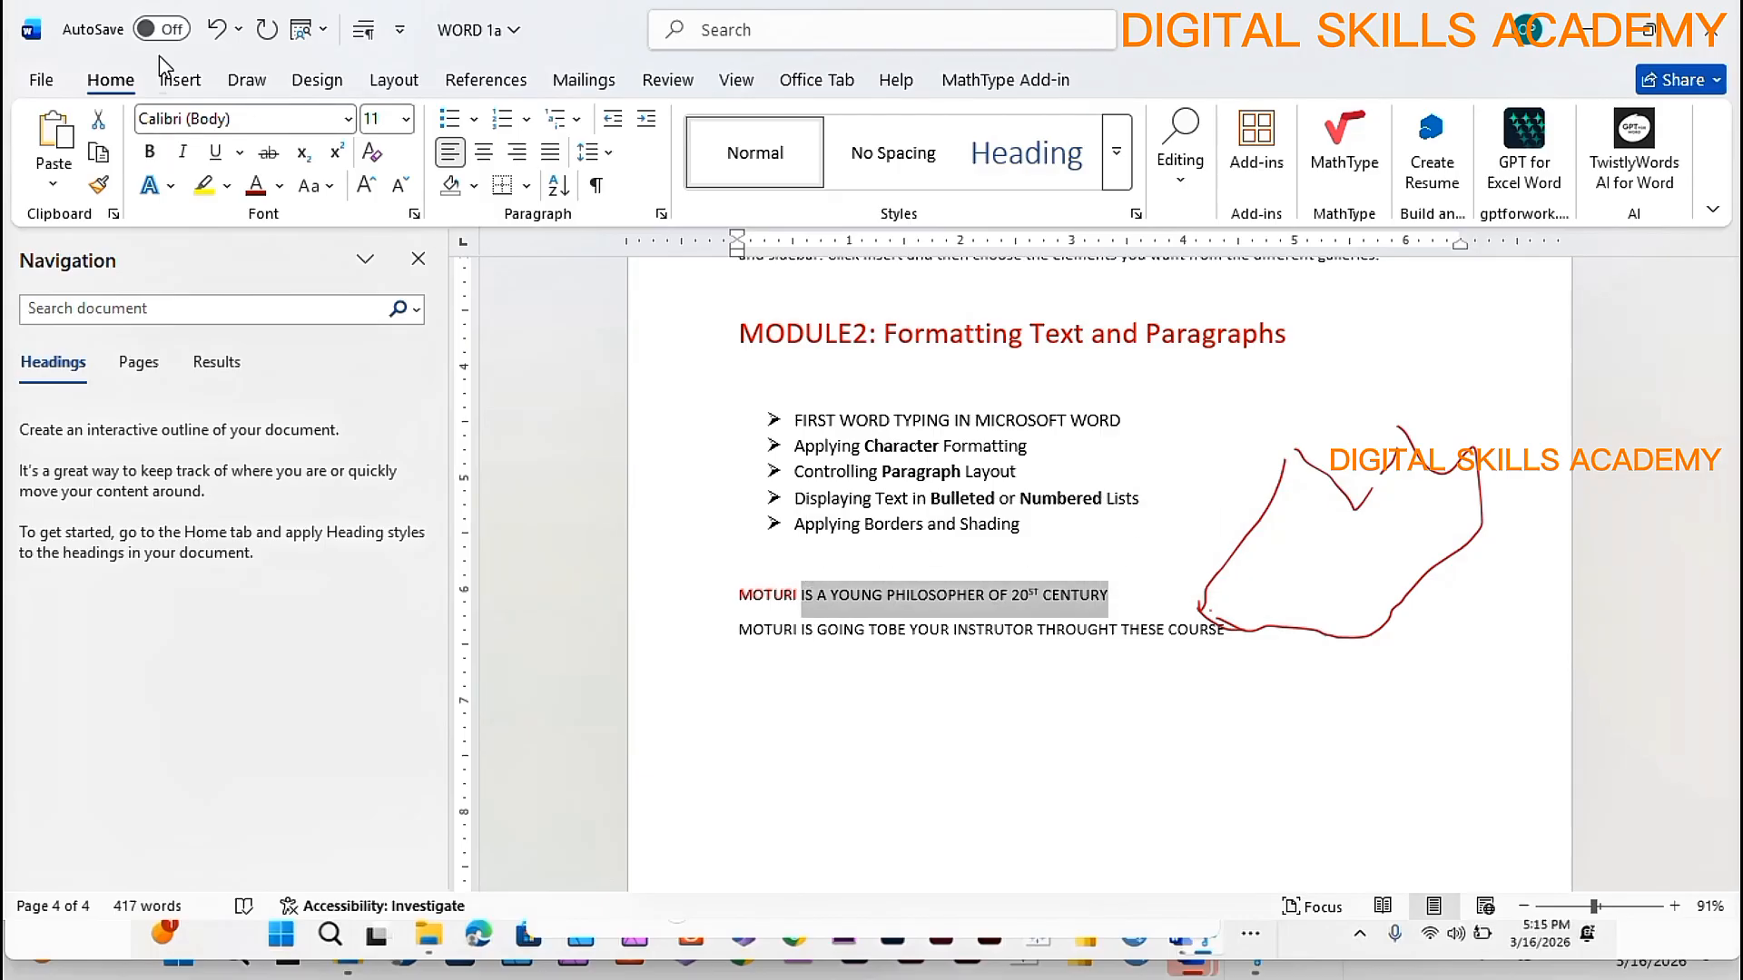
pyautogui.click(151, 155)
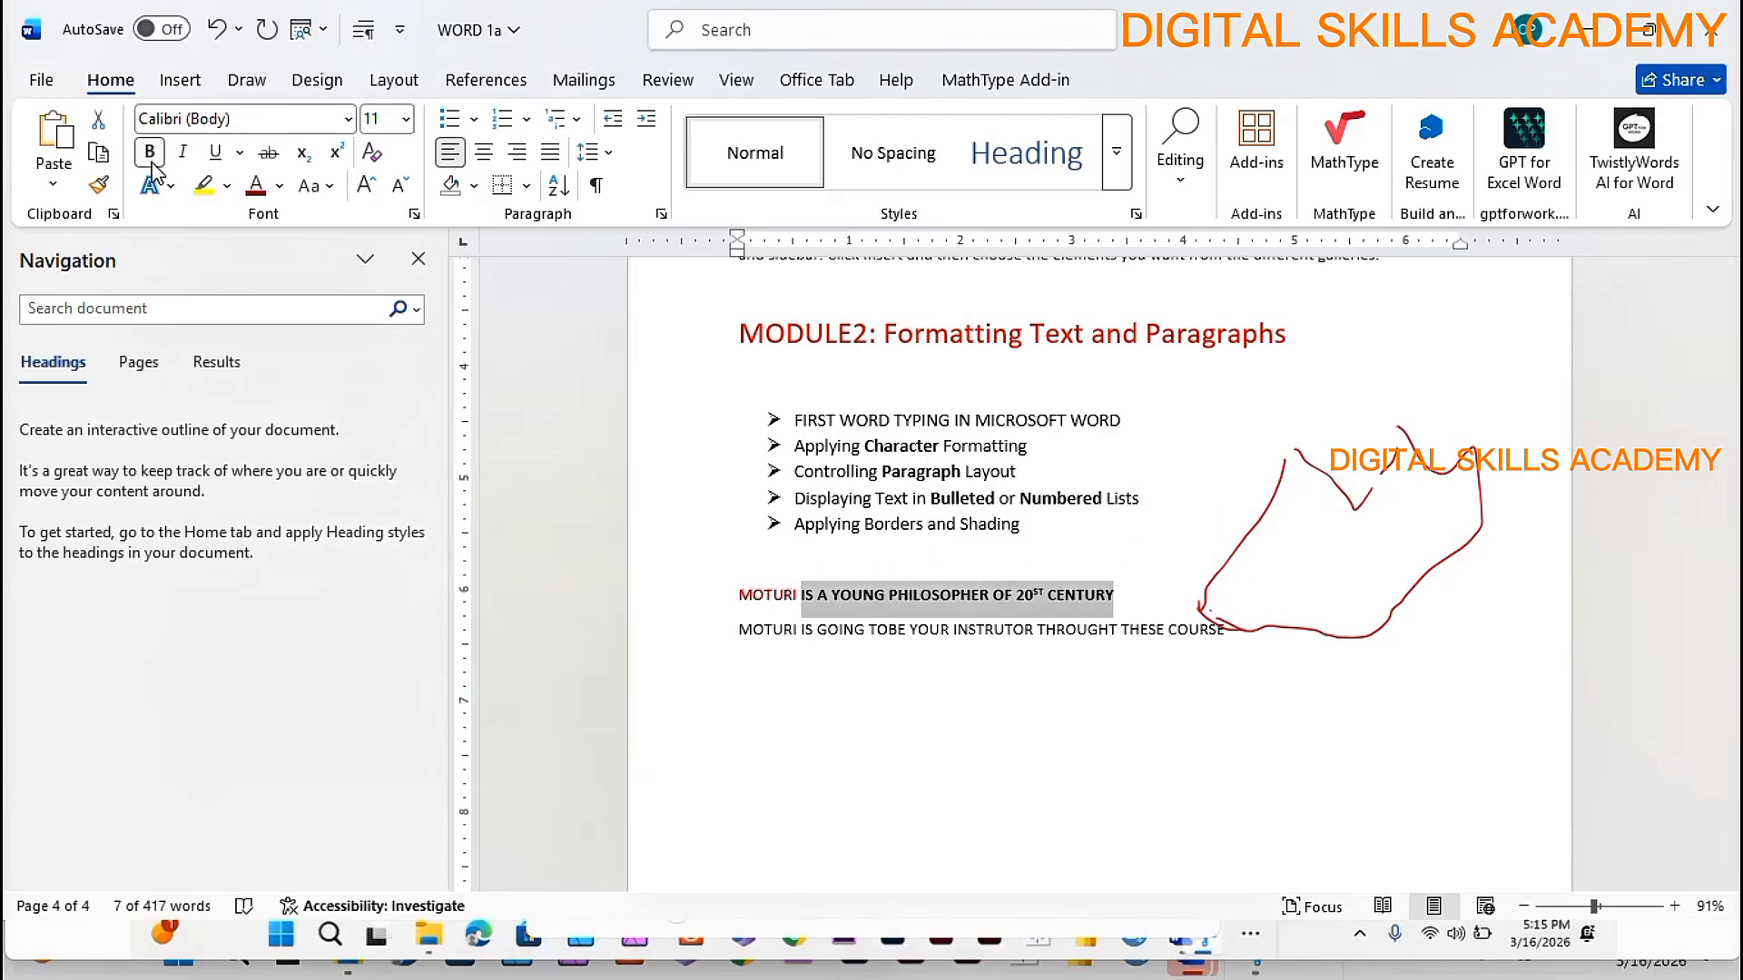
pyautogui.click(368, 187)
pyautogui.click(367, 187)
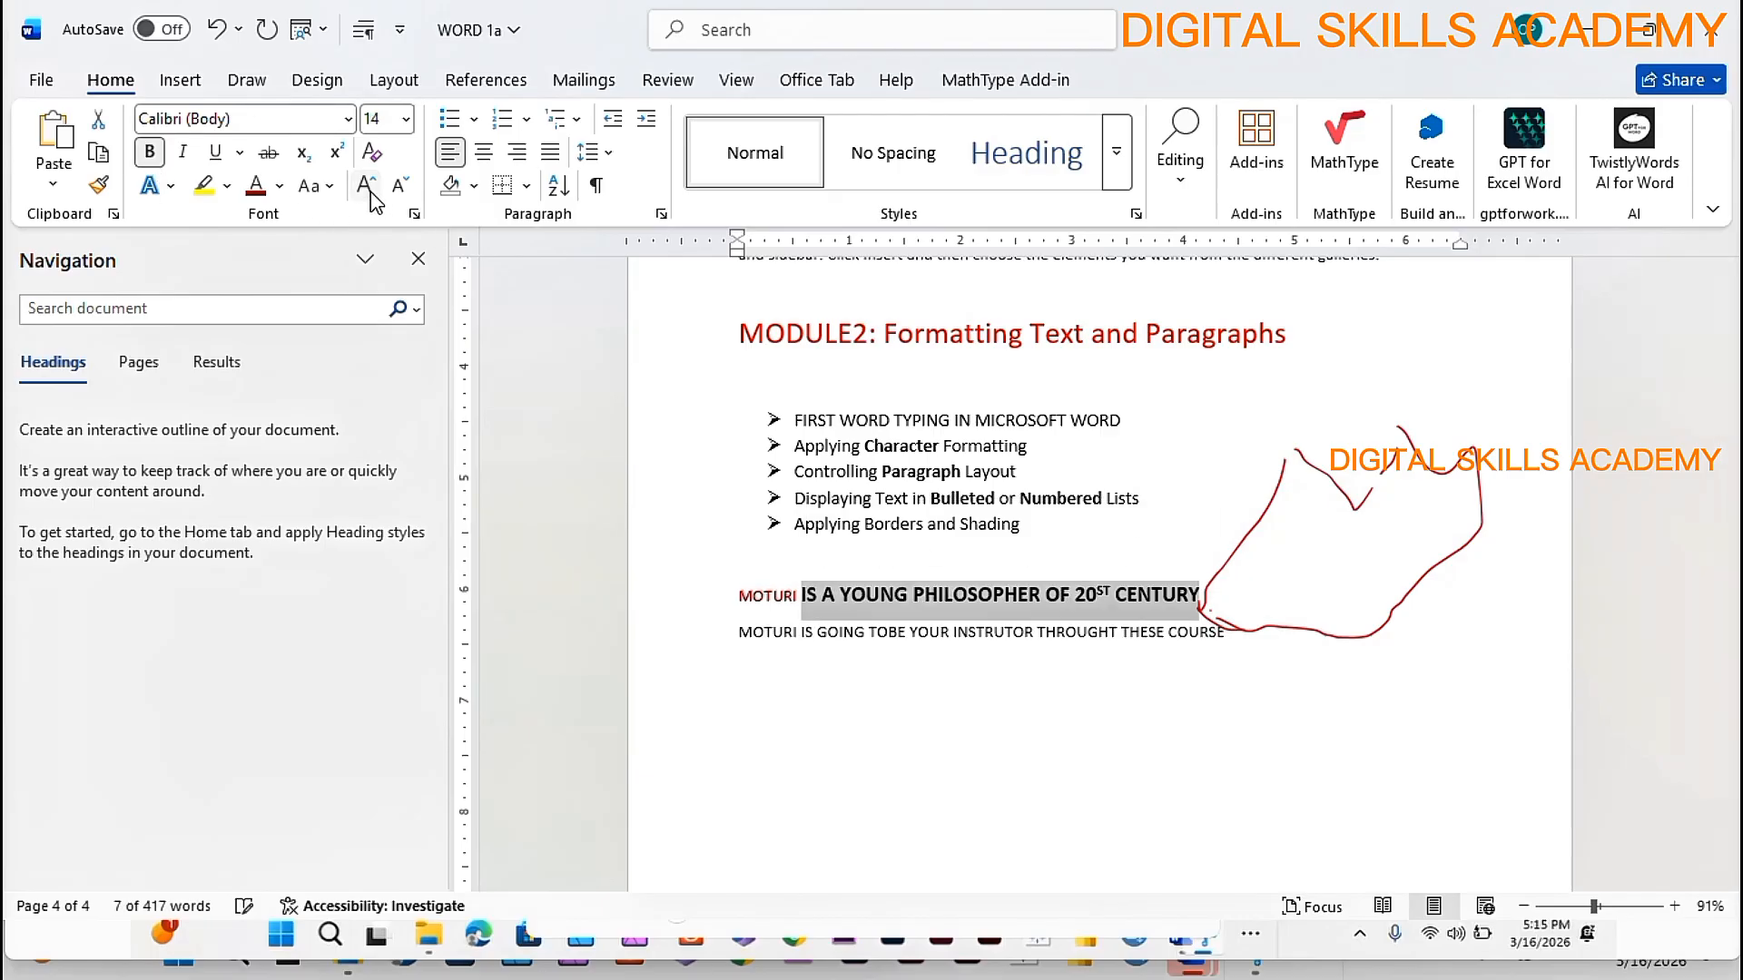
# - Set the font colour of "IS A YOUNG PHILOSOPHER OF 20ST CENTURY" to Dark Green
pyautogui.click(279, 186)
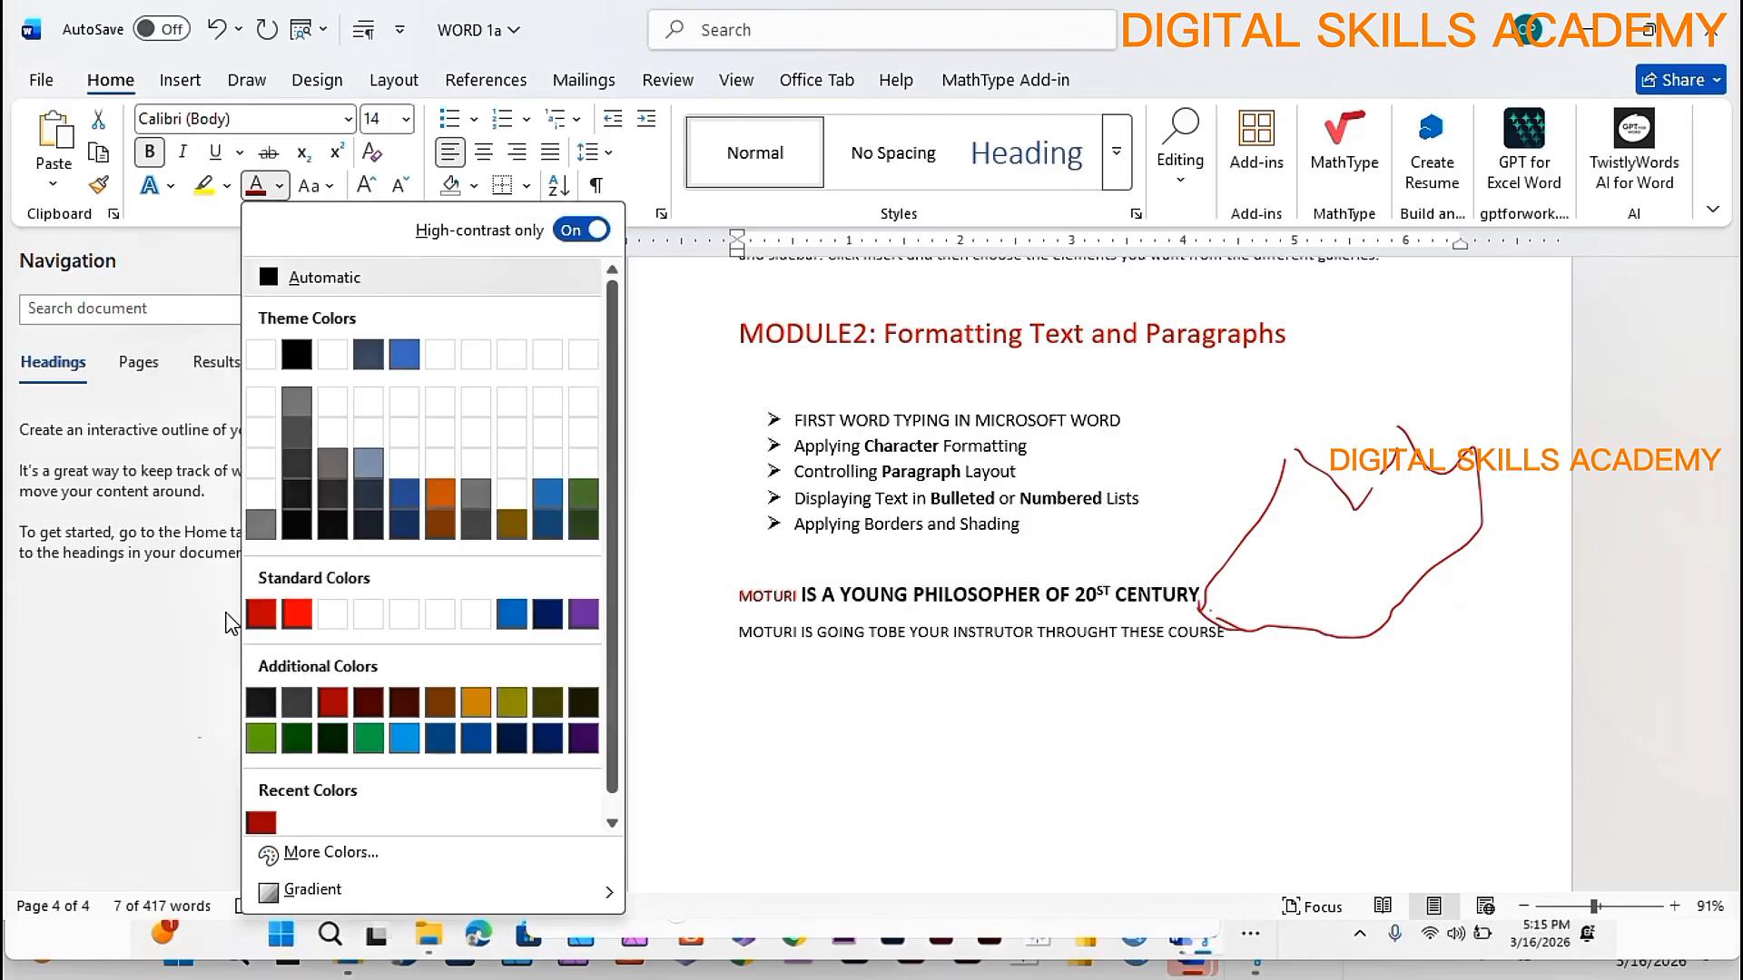
pyautogui.click(270, 740)
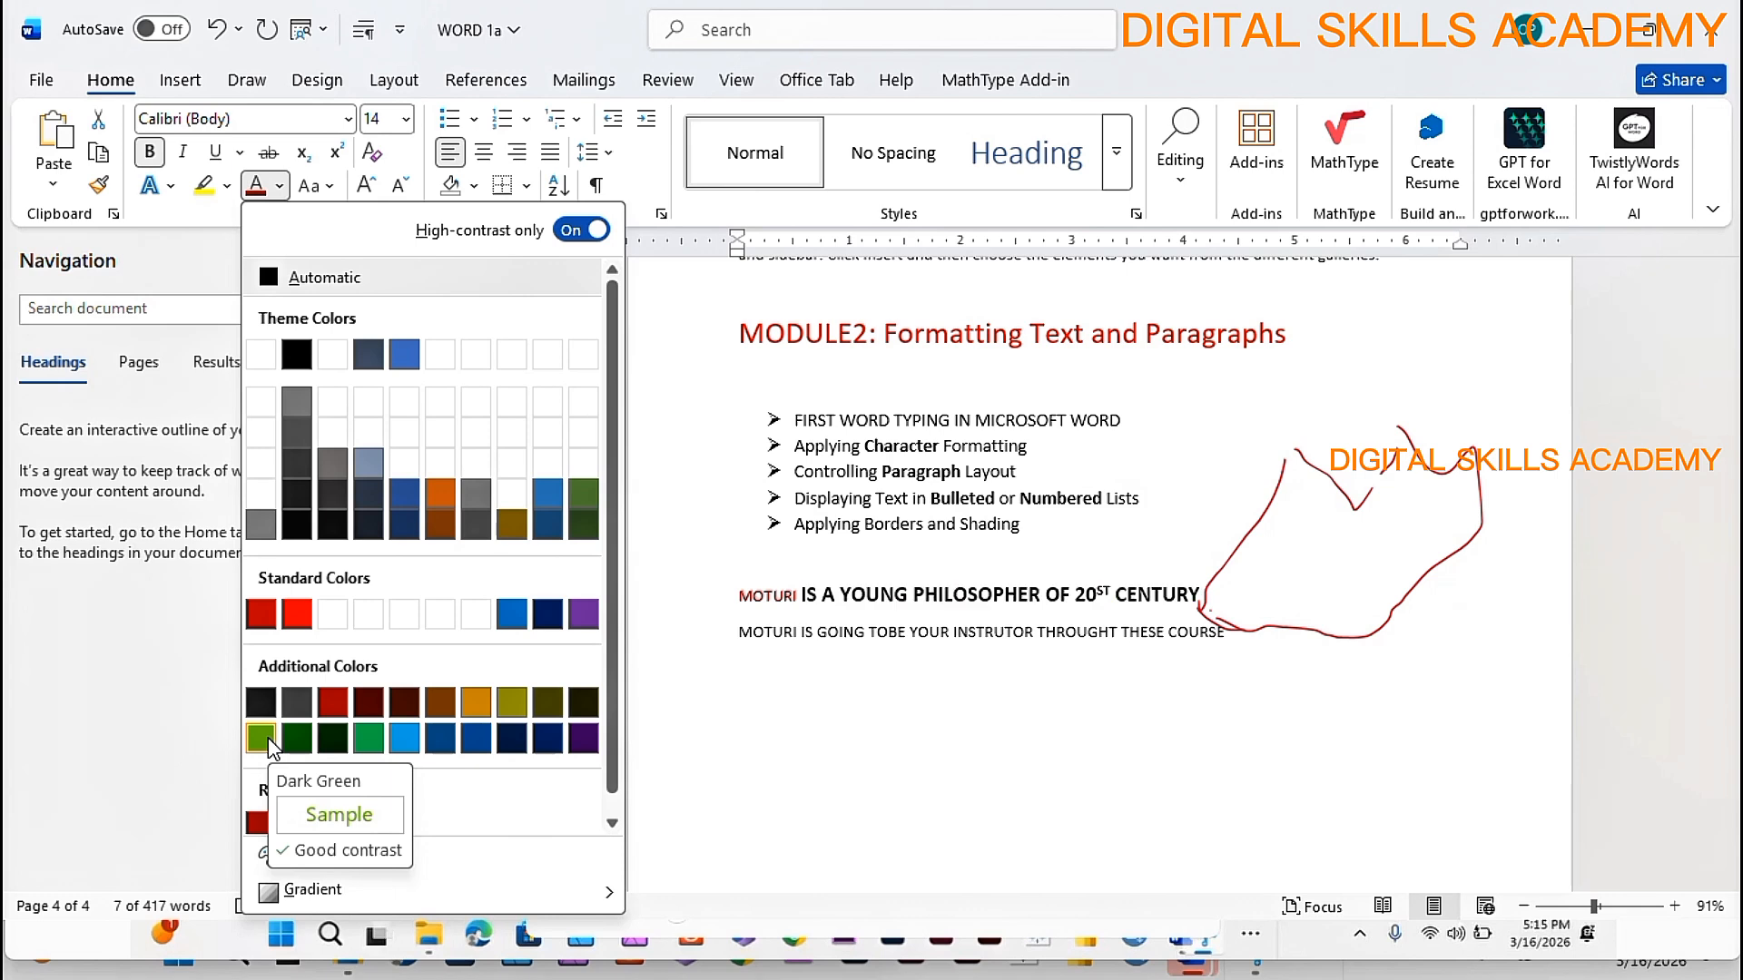
pyautogui.press('Escape')
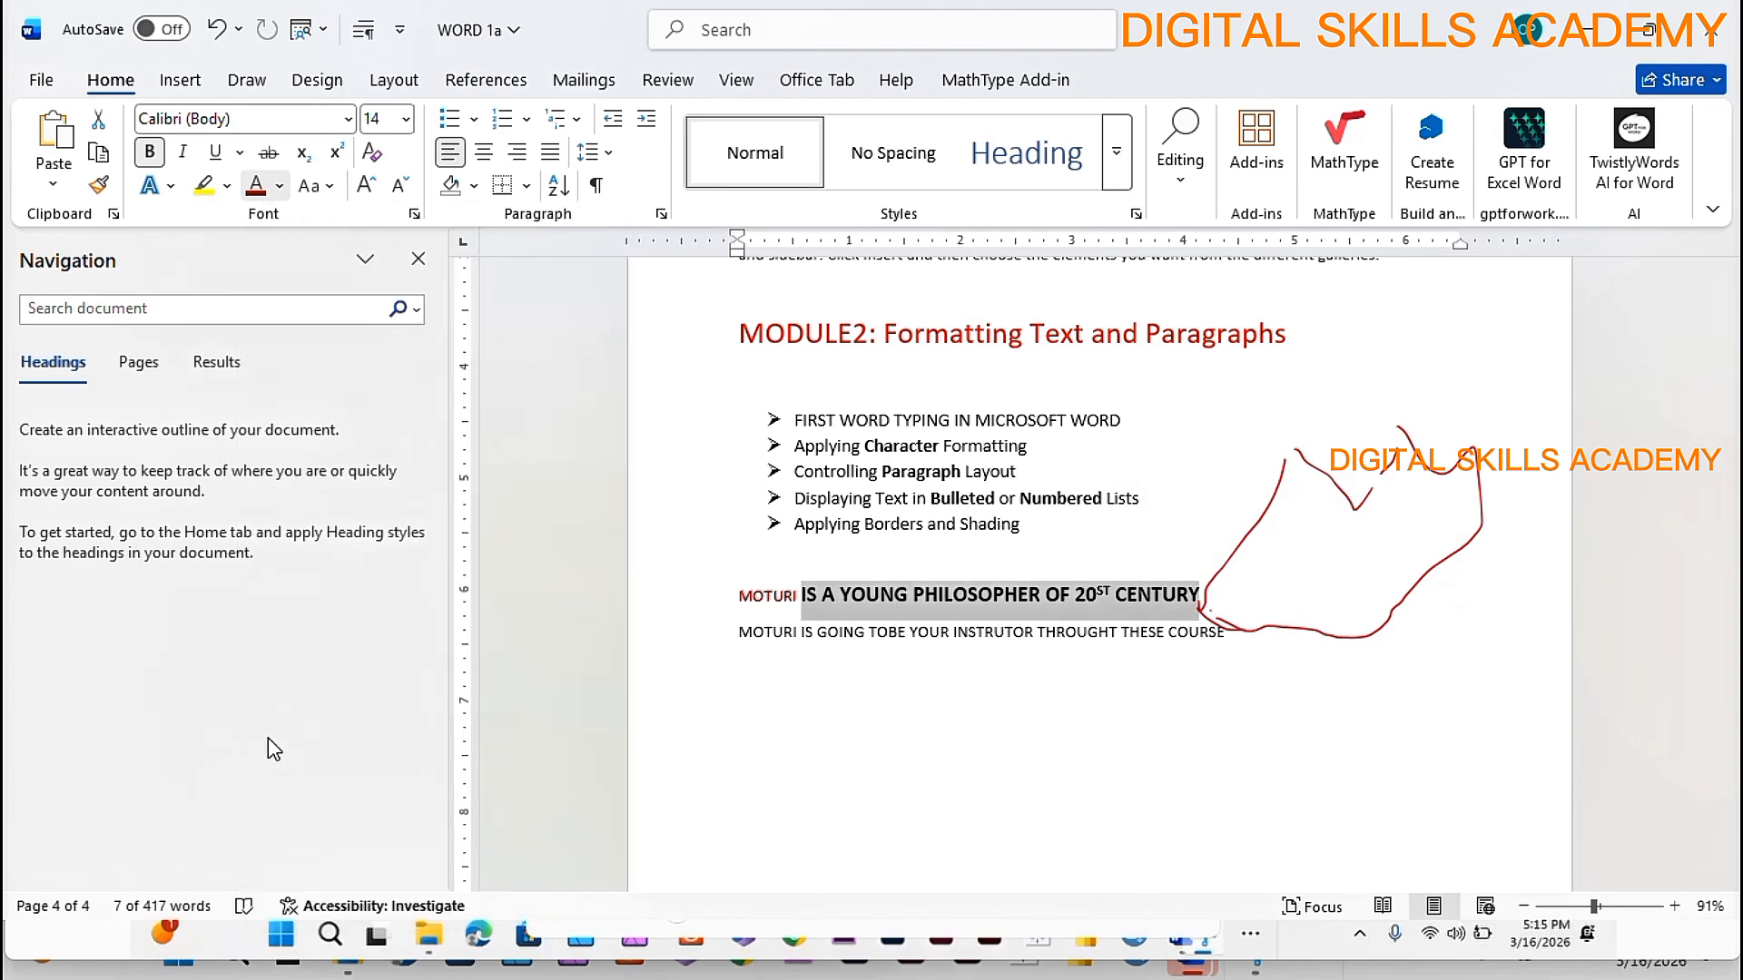
pyautogui.click(947, 767)
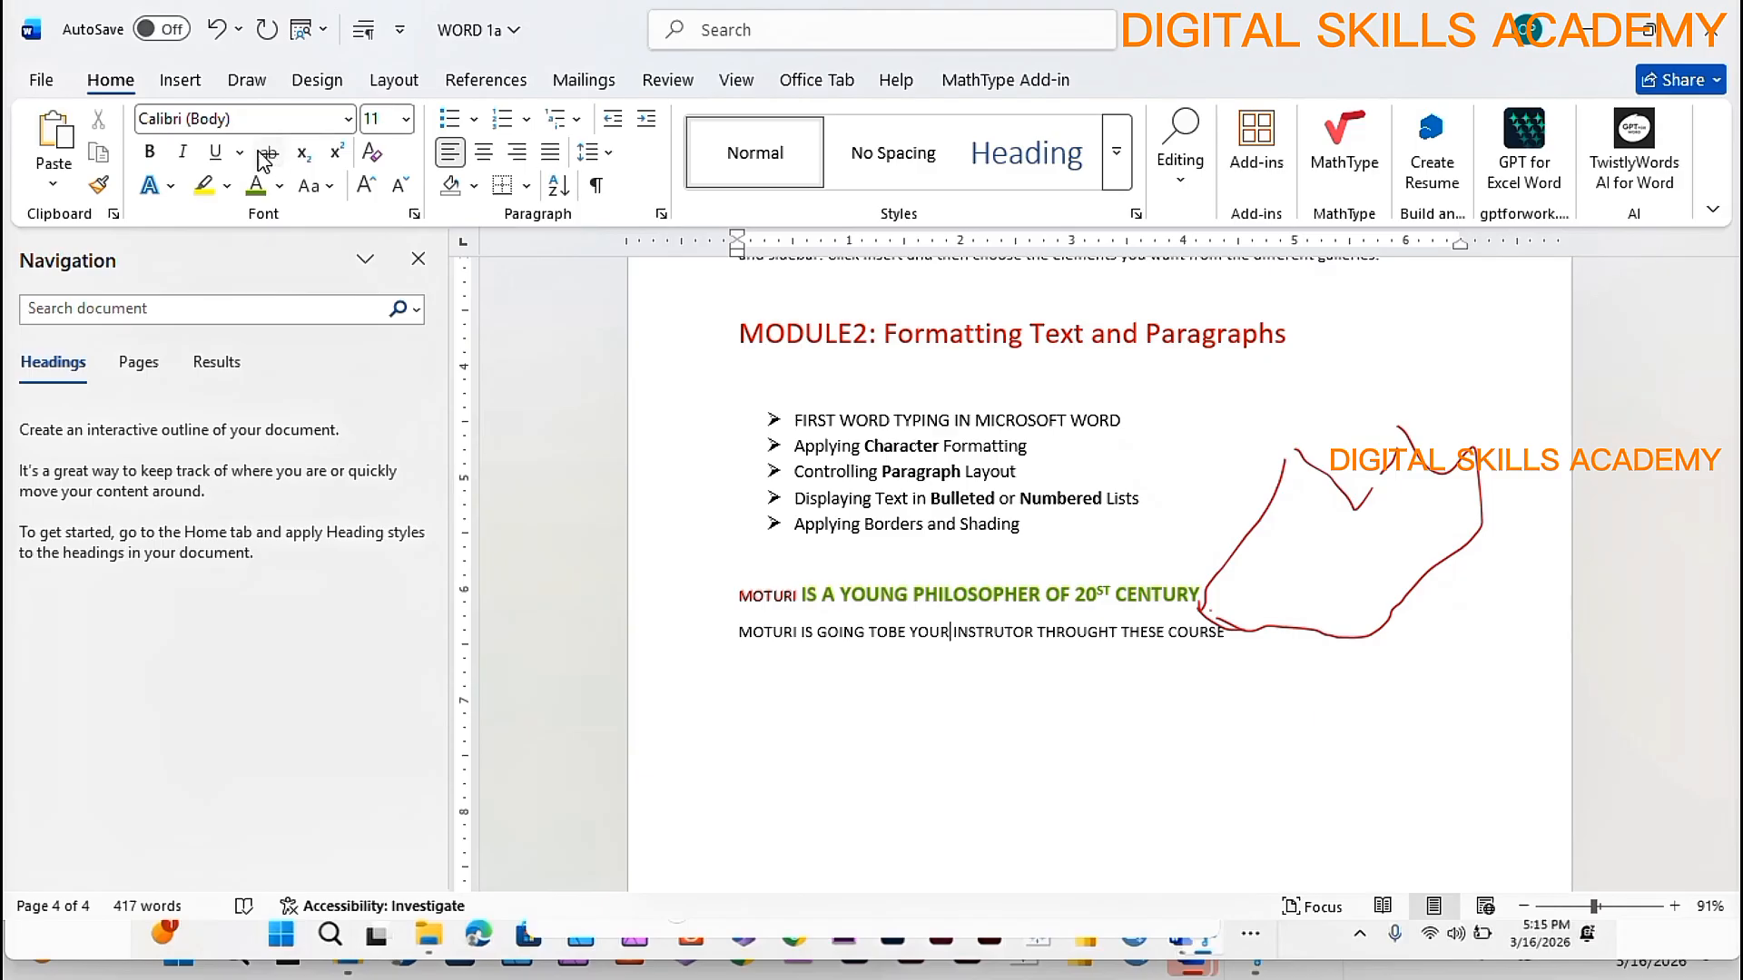
# - Move the pasted freehand drawing up toward the page's right edge, clear of the green text line
pyautogui.click(214, 152)
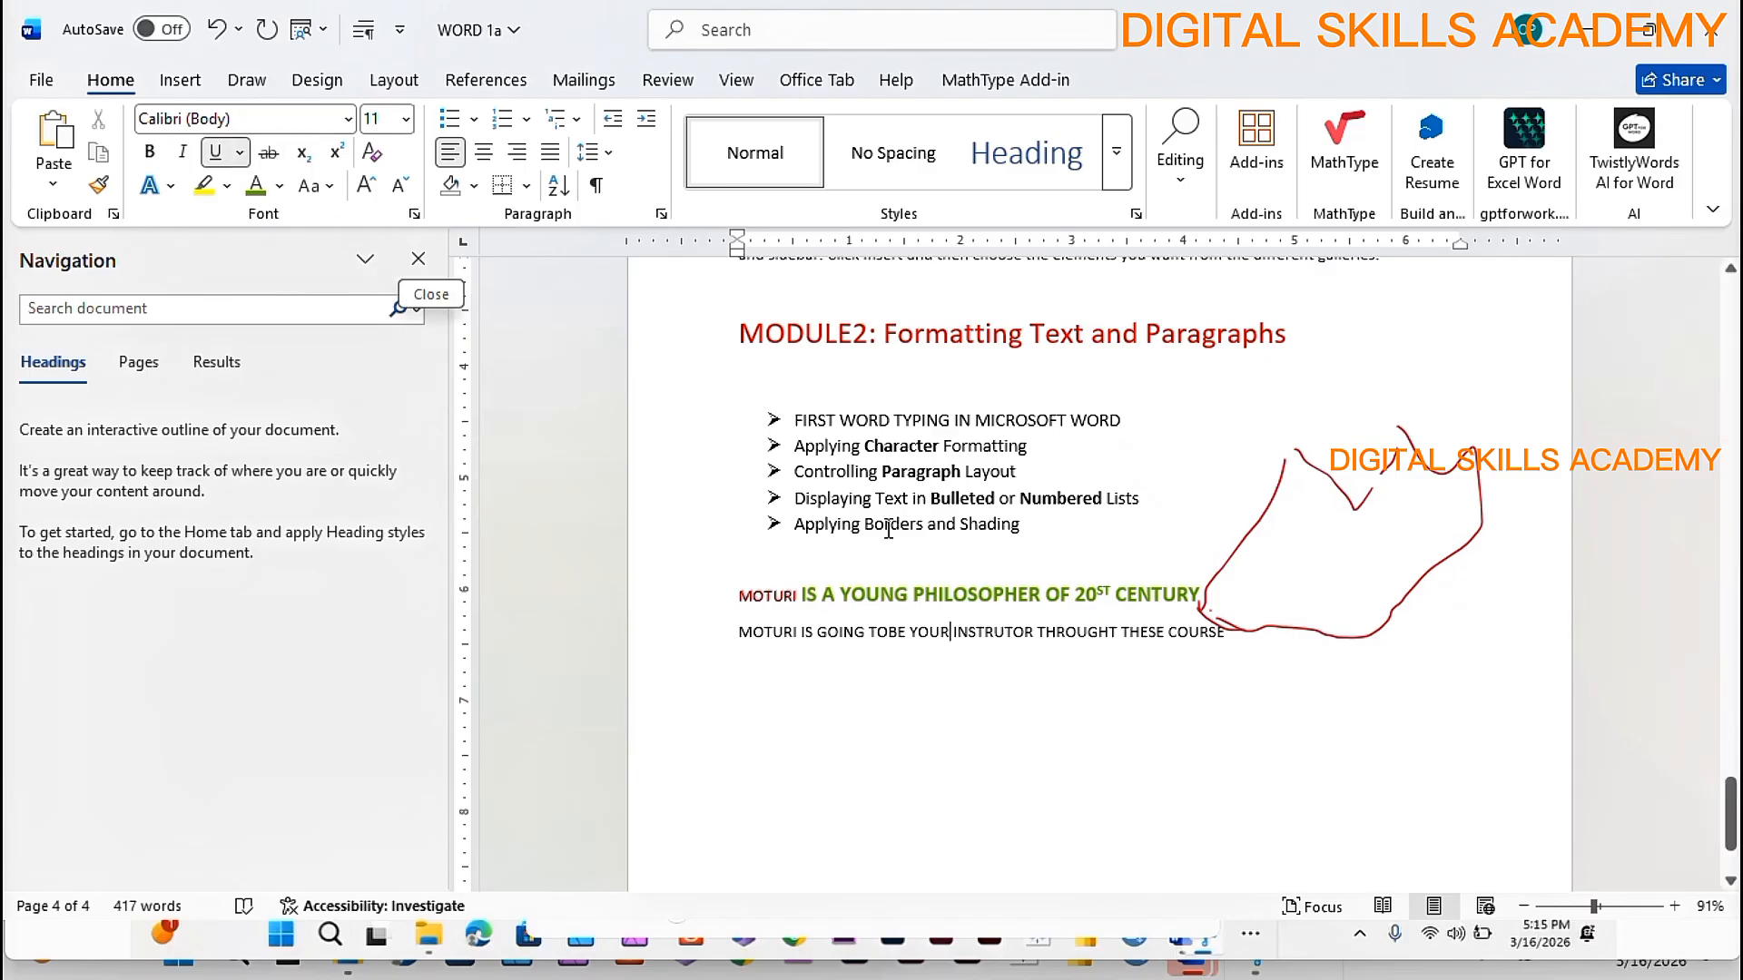
pyautogui.click(1198, 586)
pyautogui.moveTo(1269, 515); pyautogui.dragTo(1414, 387)
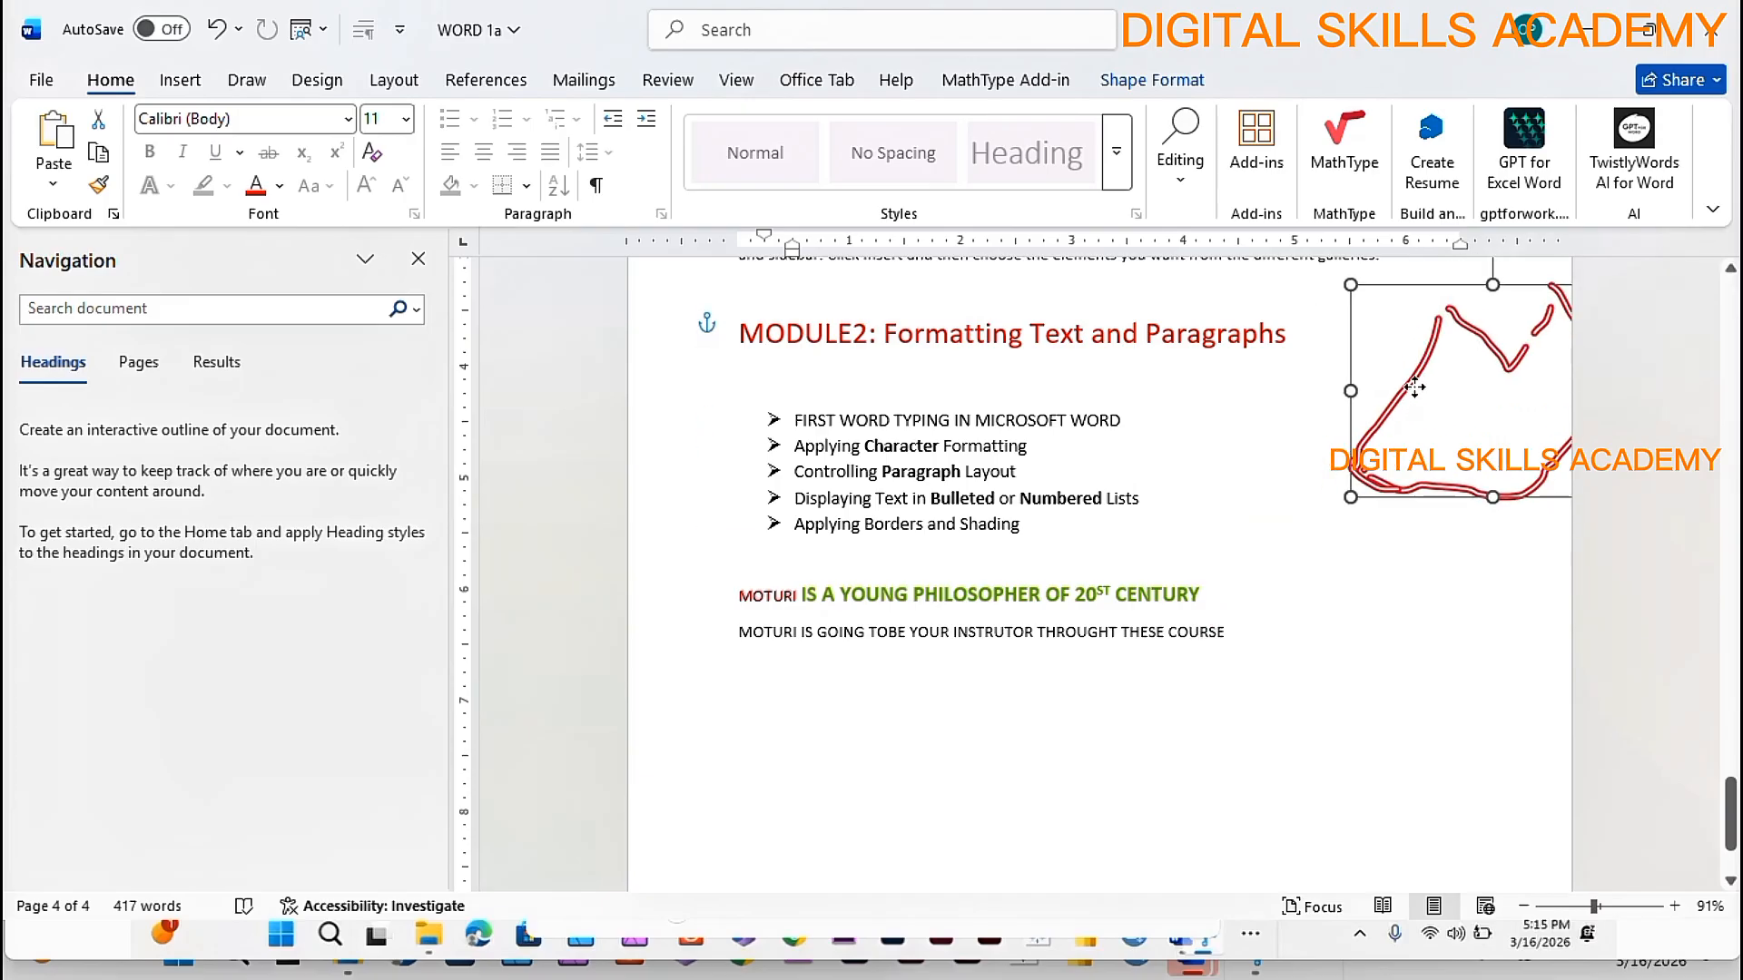
# - Underline the green text "IS A YOUNG PHILOSOPHER OF 20ST CENTURY"
pyautogui.moveTo(1212, 572)
pyautogui.mouseDown()
pyautogui.moveTo(1216, 595)
pyautogui.moveTo(1028, 595)
pyautogui.mouseUp()
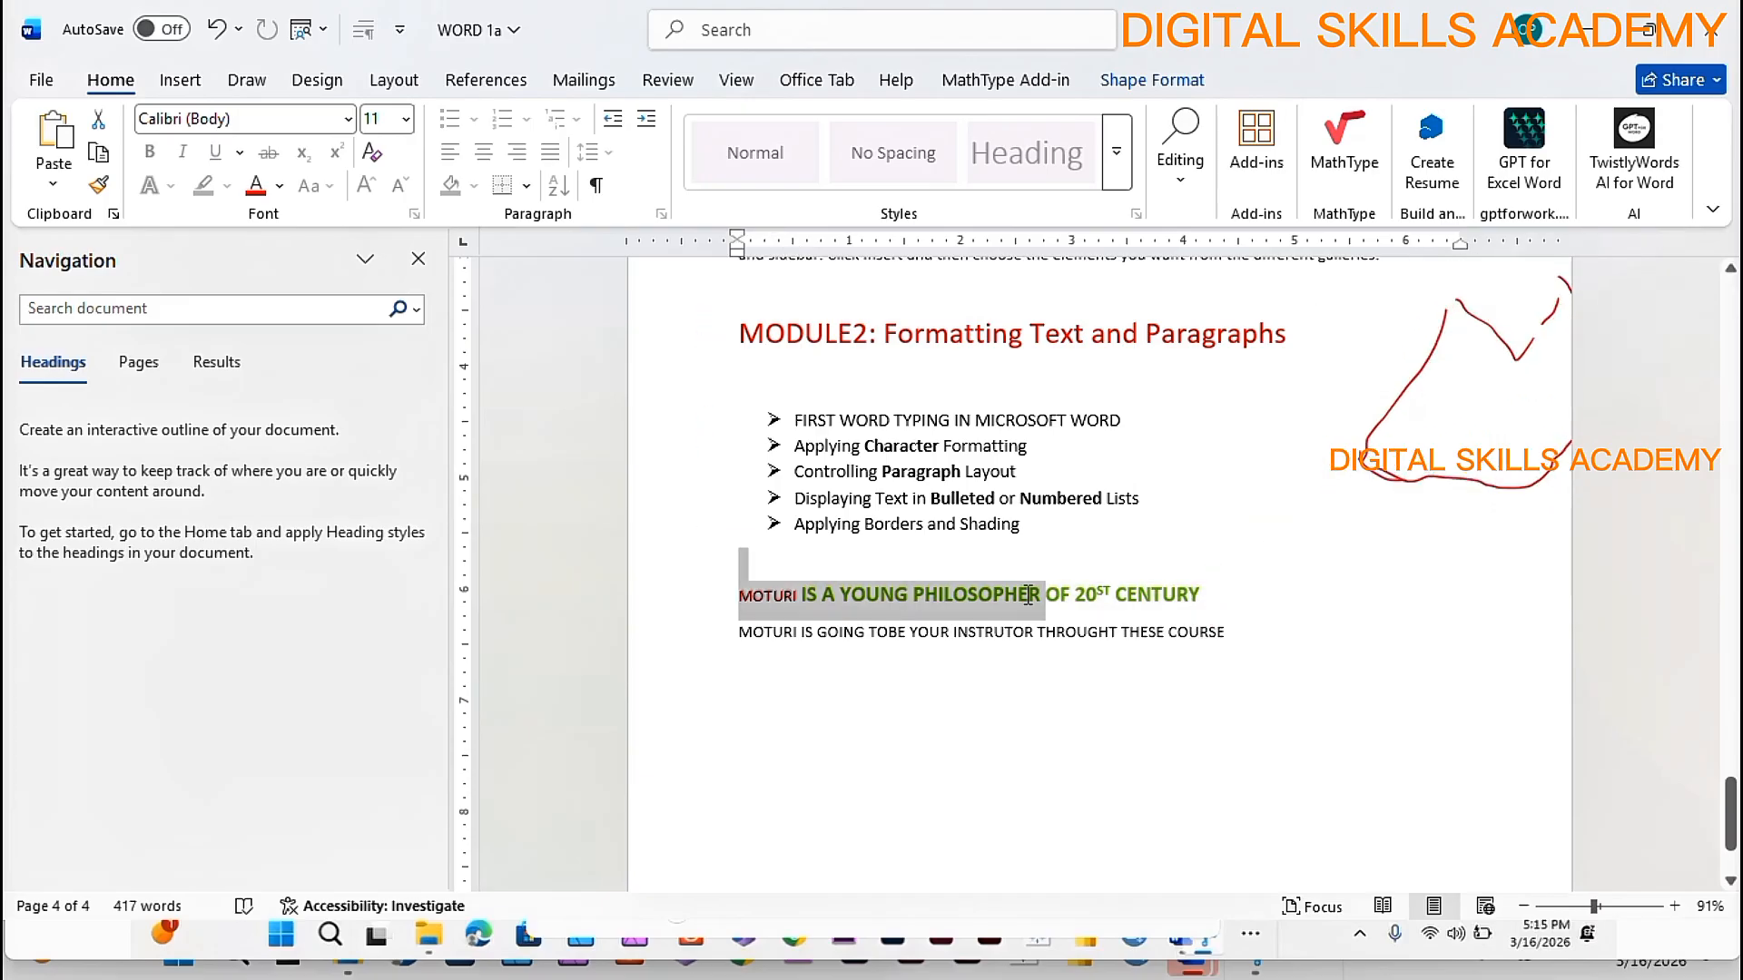
pyautogui.click(1029, 595)
pyautogui.moveTo(1198, 595); pyautogui.dragTo(804, 582)
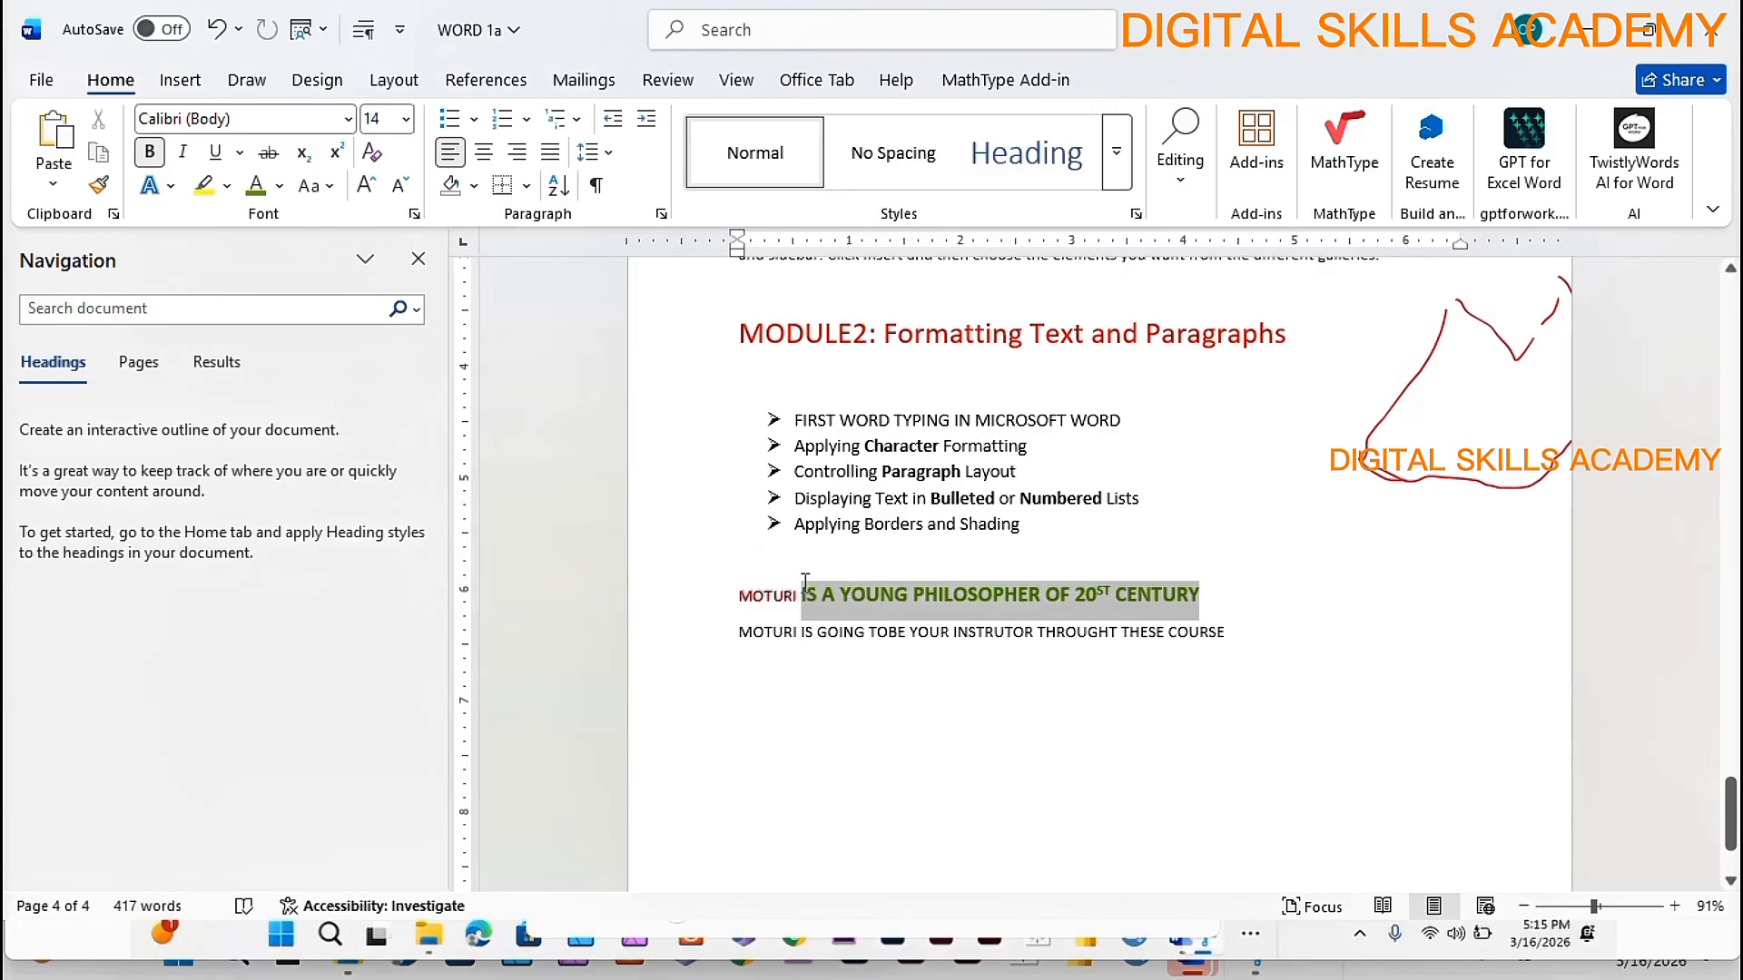
pyautogui.click(215, 152)
pyautogui.click(1384, 626)
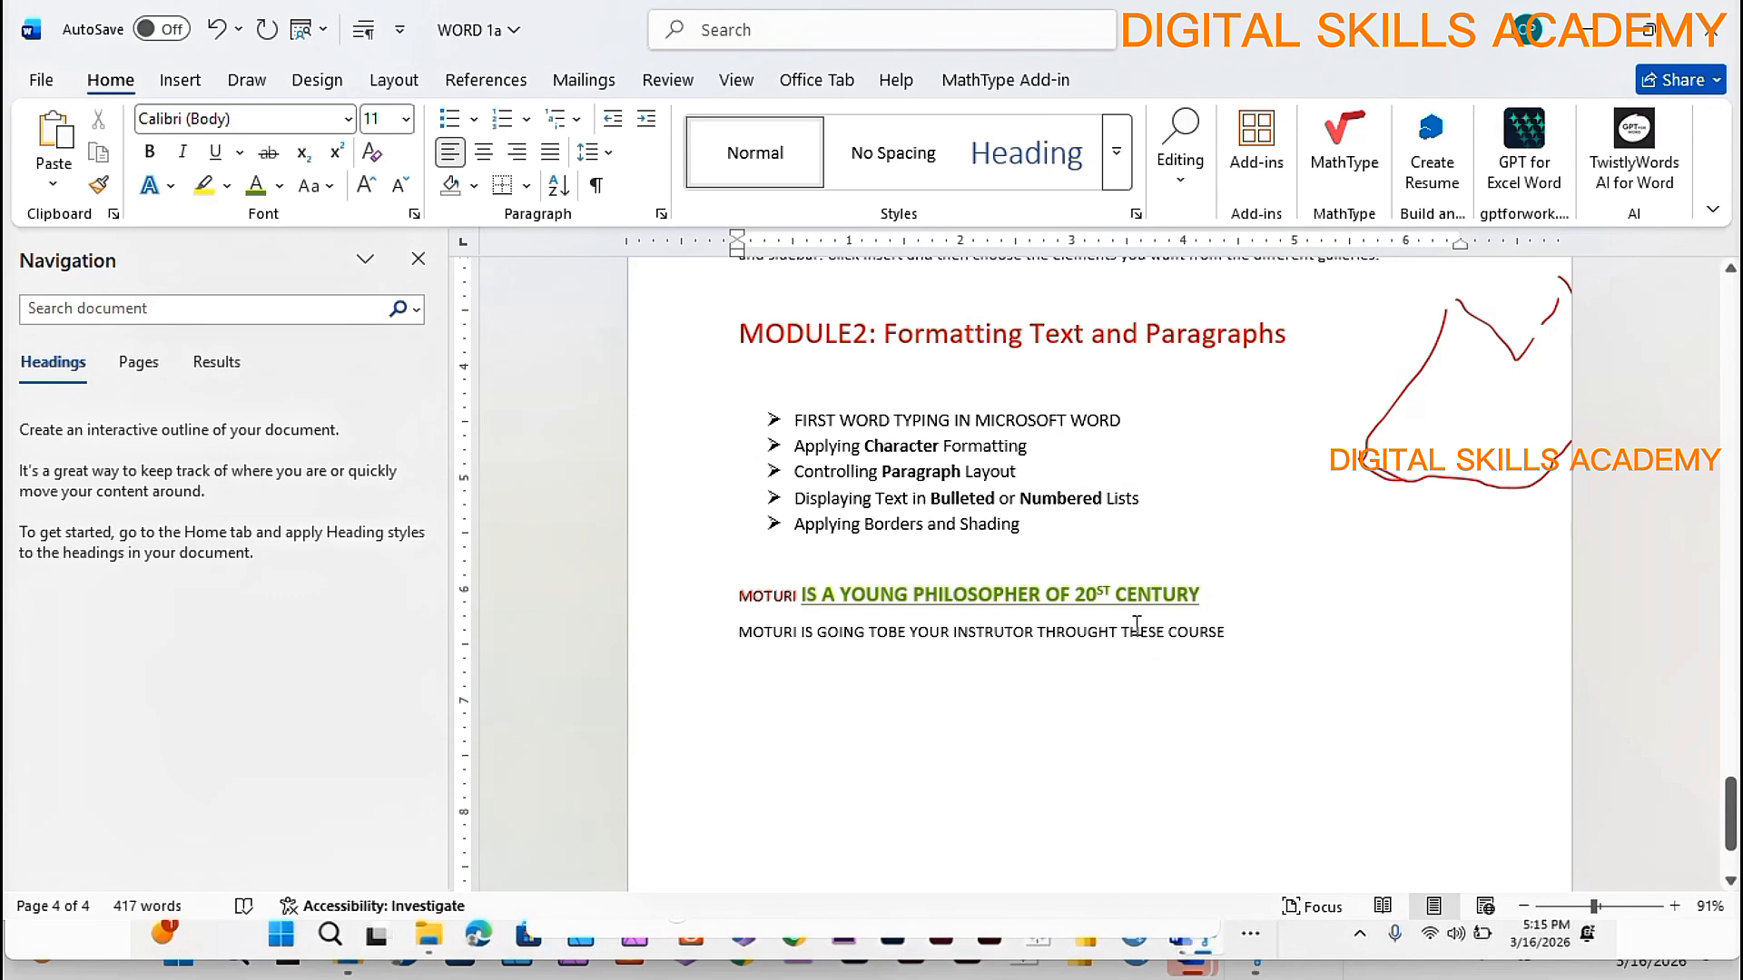
# - Correct the century in the green underlined line so that it reads 21ST
pyautogui.click(1099, 604)
pyautogui.press('BackSpace')
pyautogui.write('1')
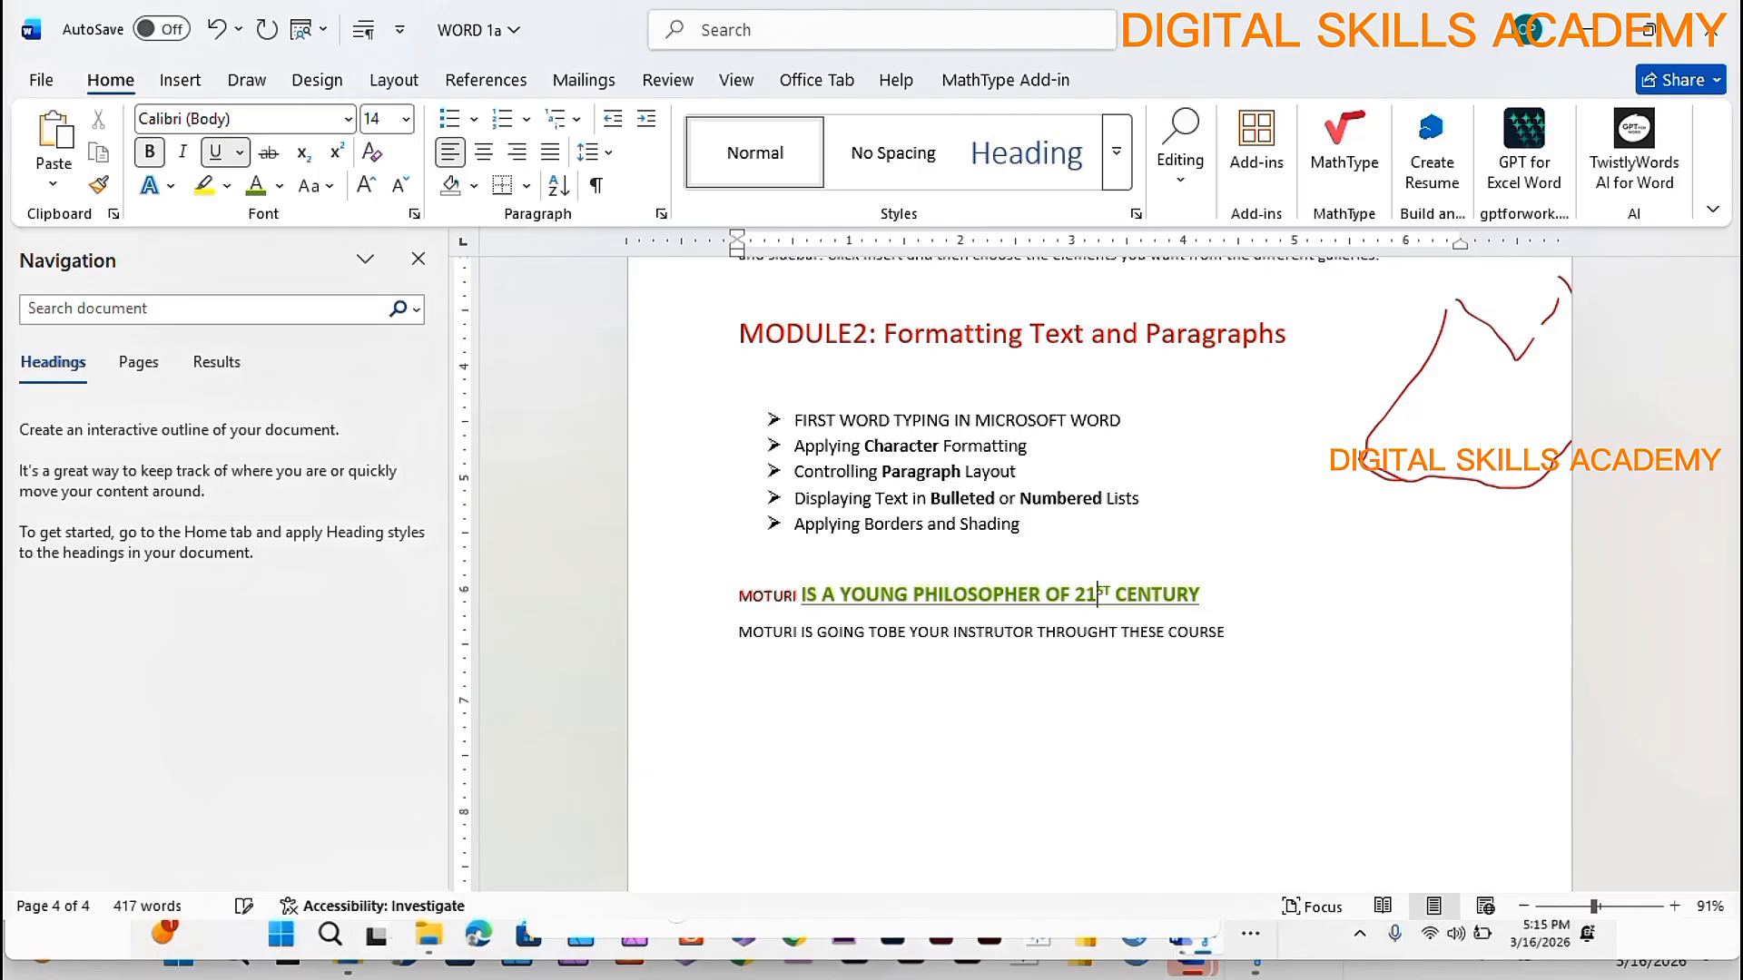
pyautogui.click(1110, 632)
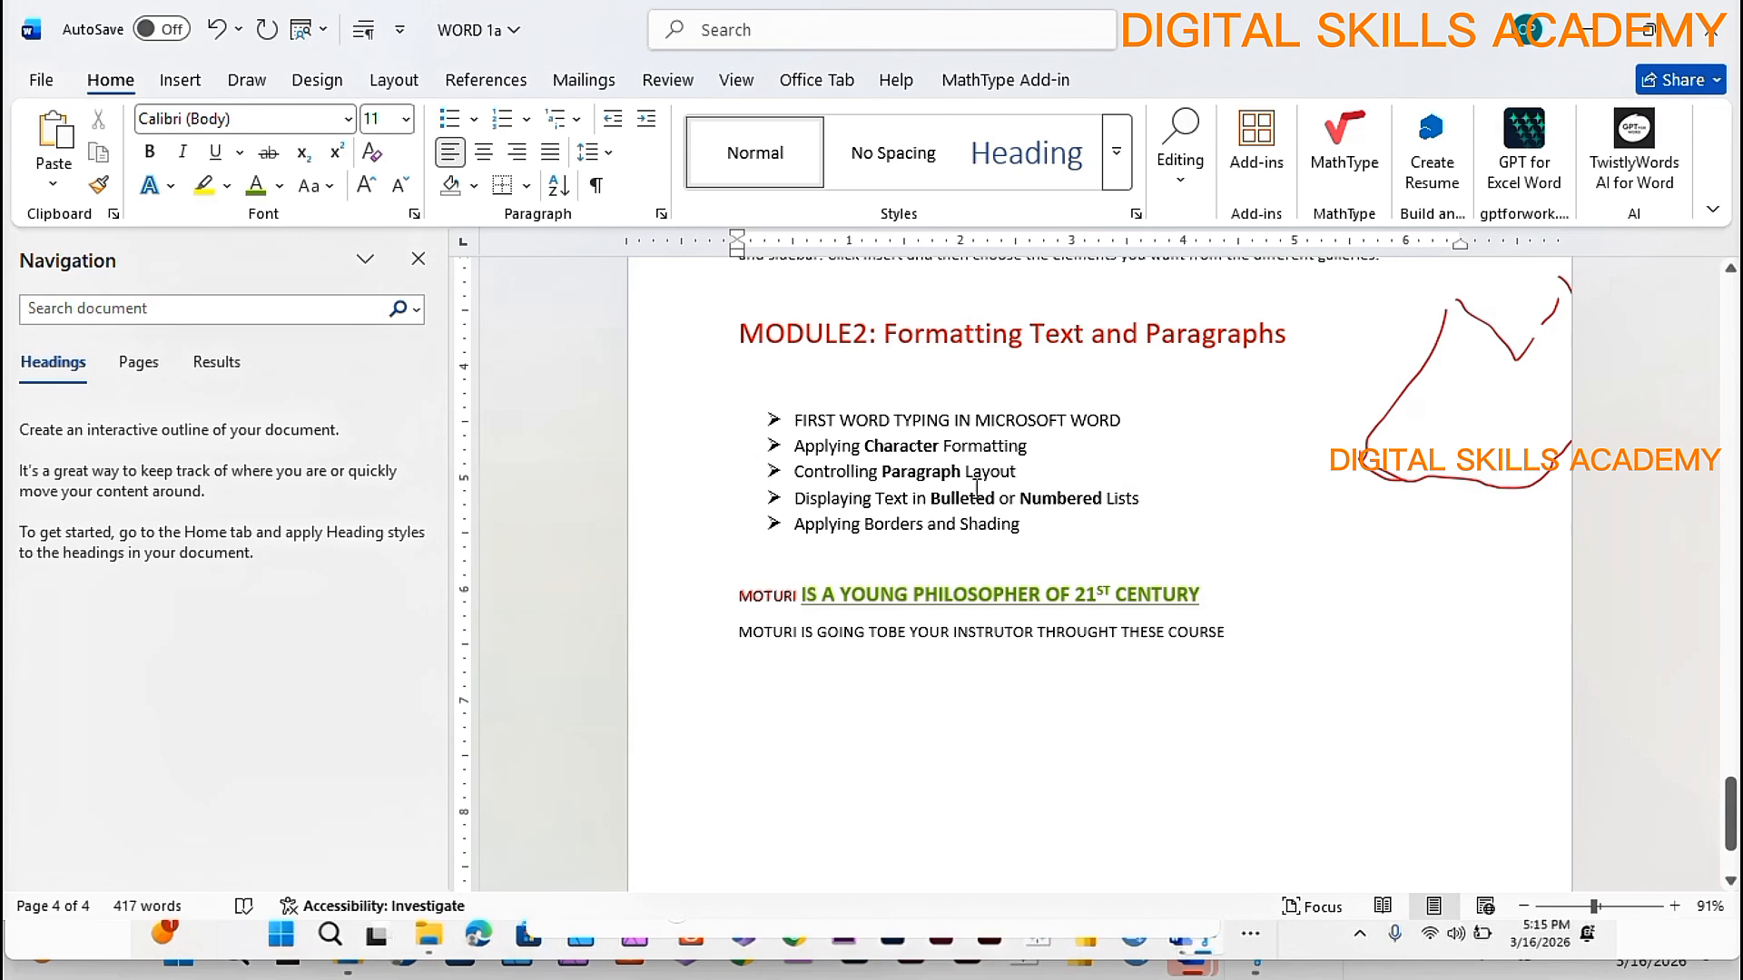
pyautogui.moveTo(1019, 483); pyautogui.dragTo(815, 479)
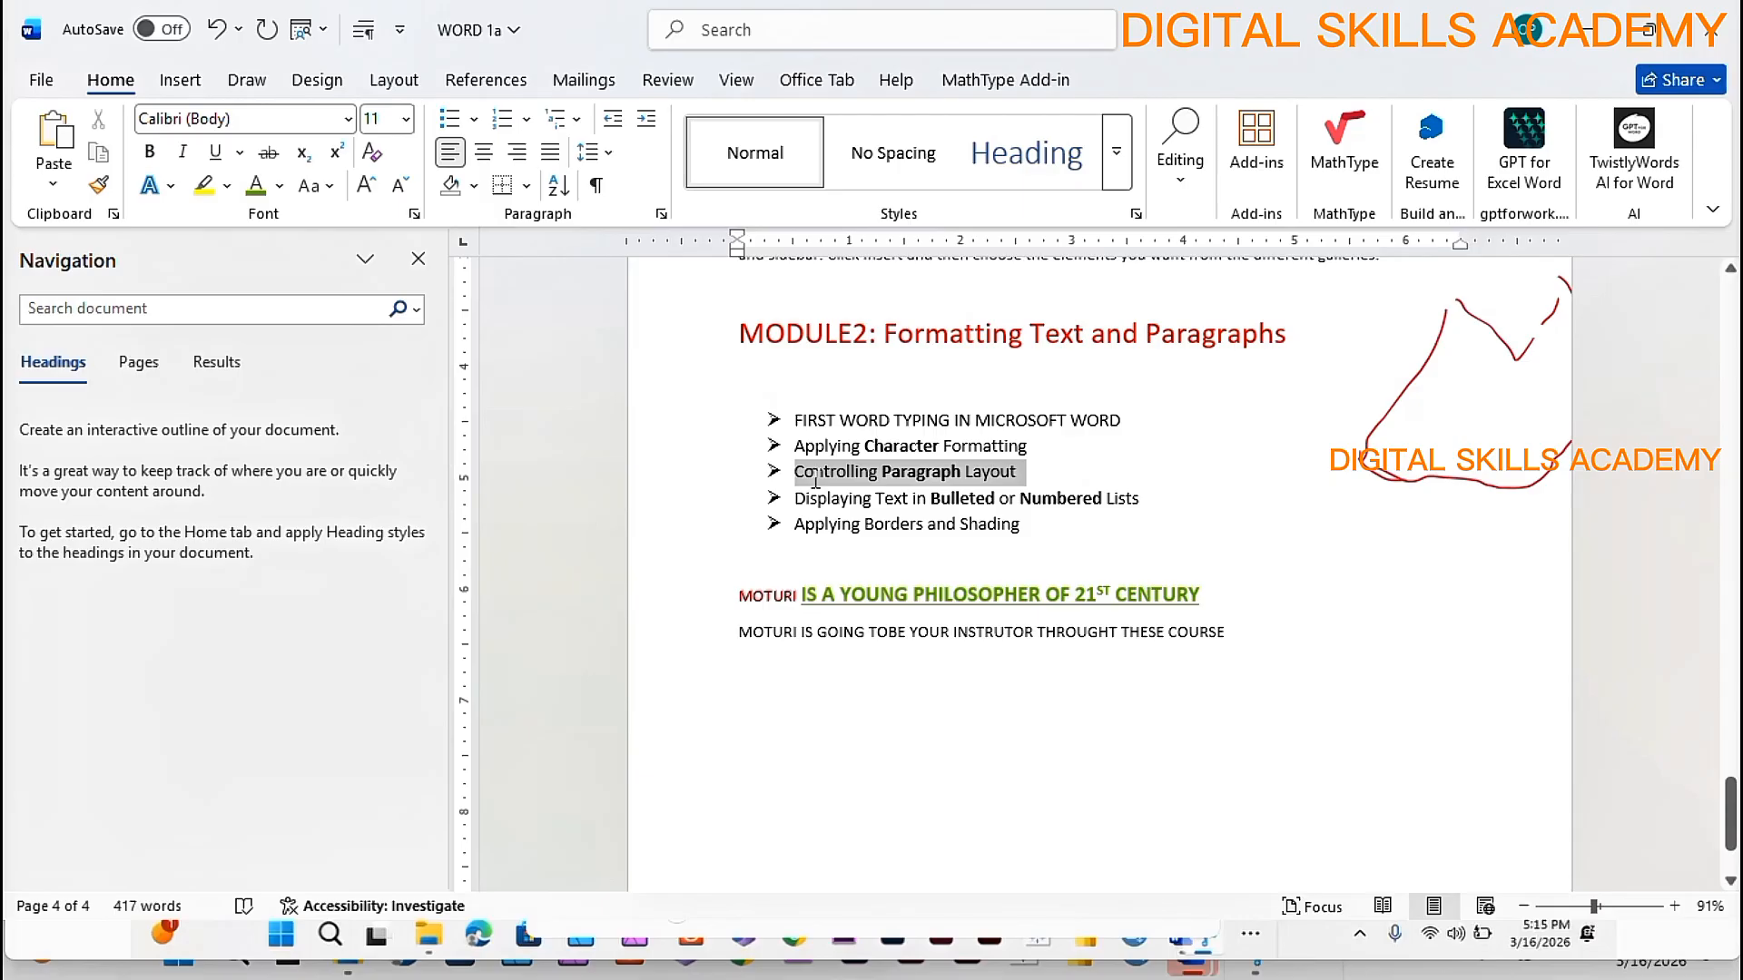
pyautogui.click(816, 483)
pyautogui.moveTo(1026, 470); pyautogui.dragTo(792, 474)
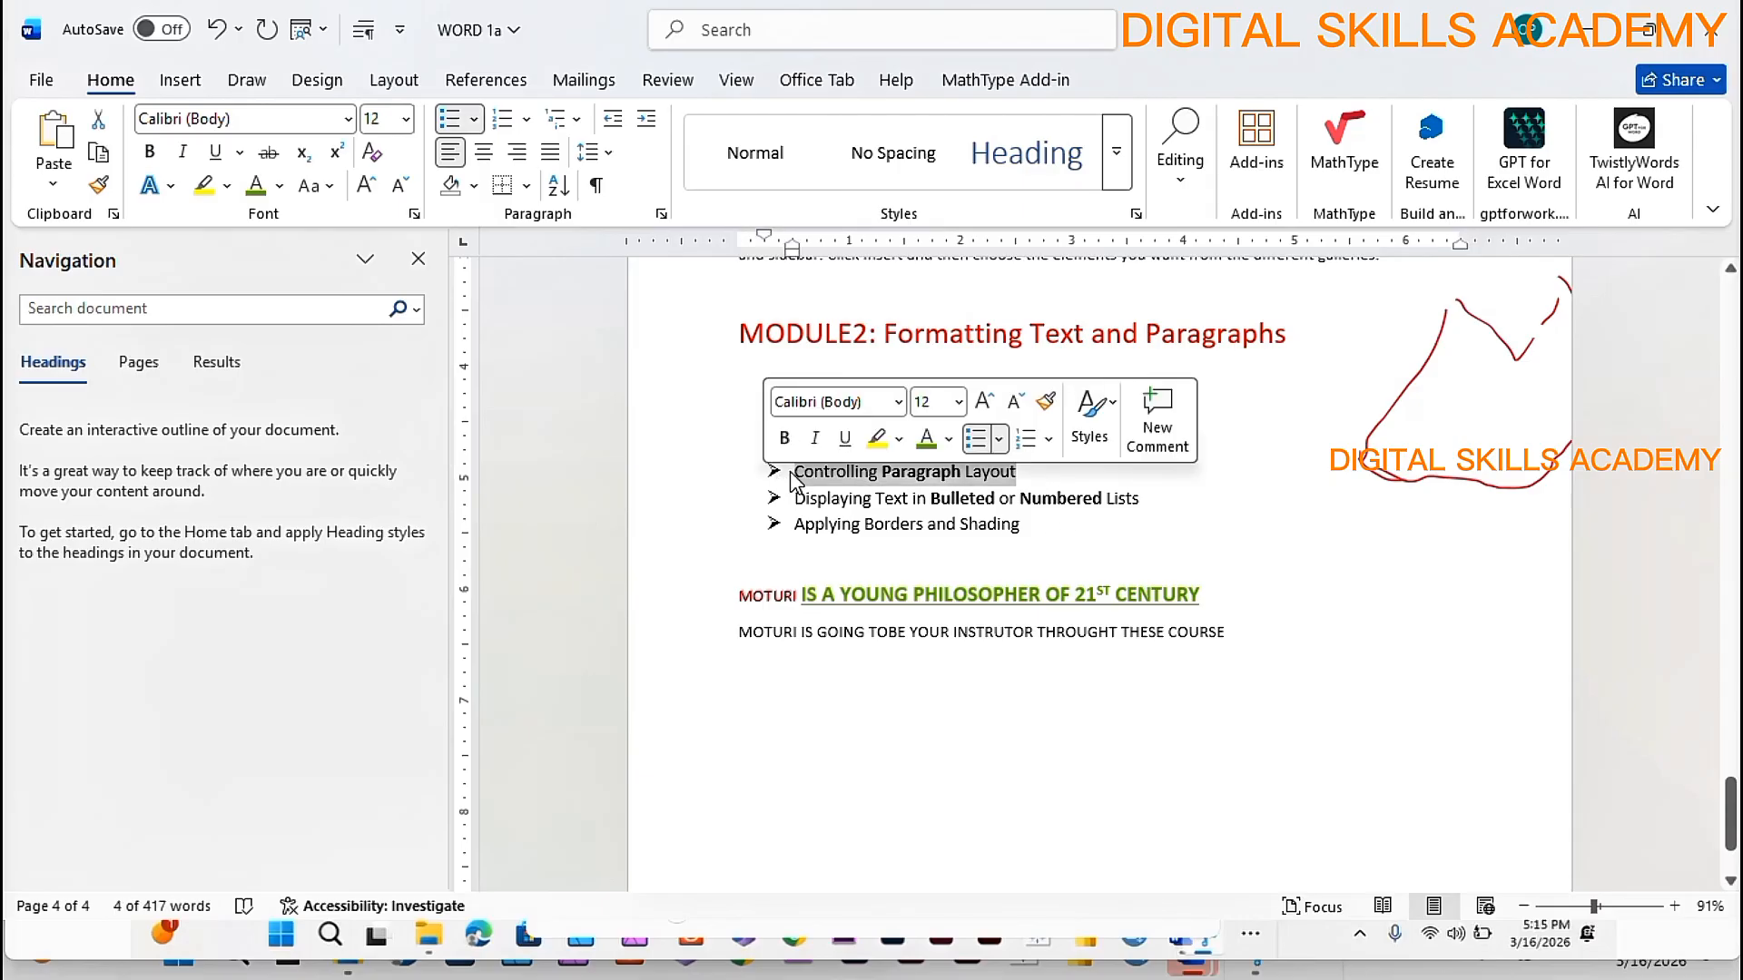
pyautogui.click(1370, 525)
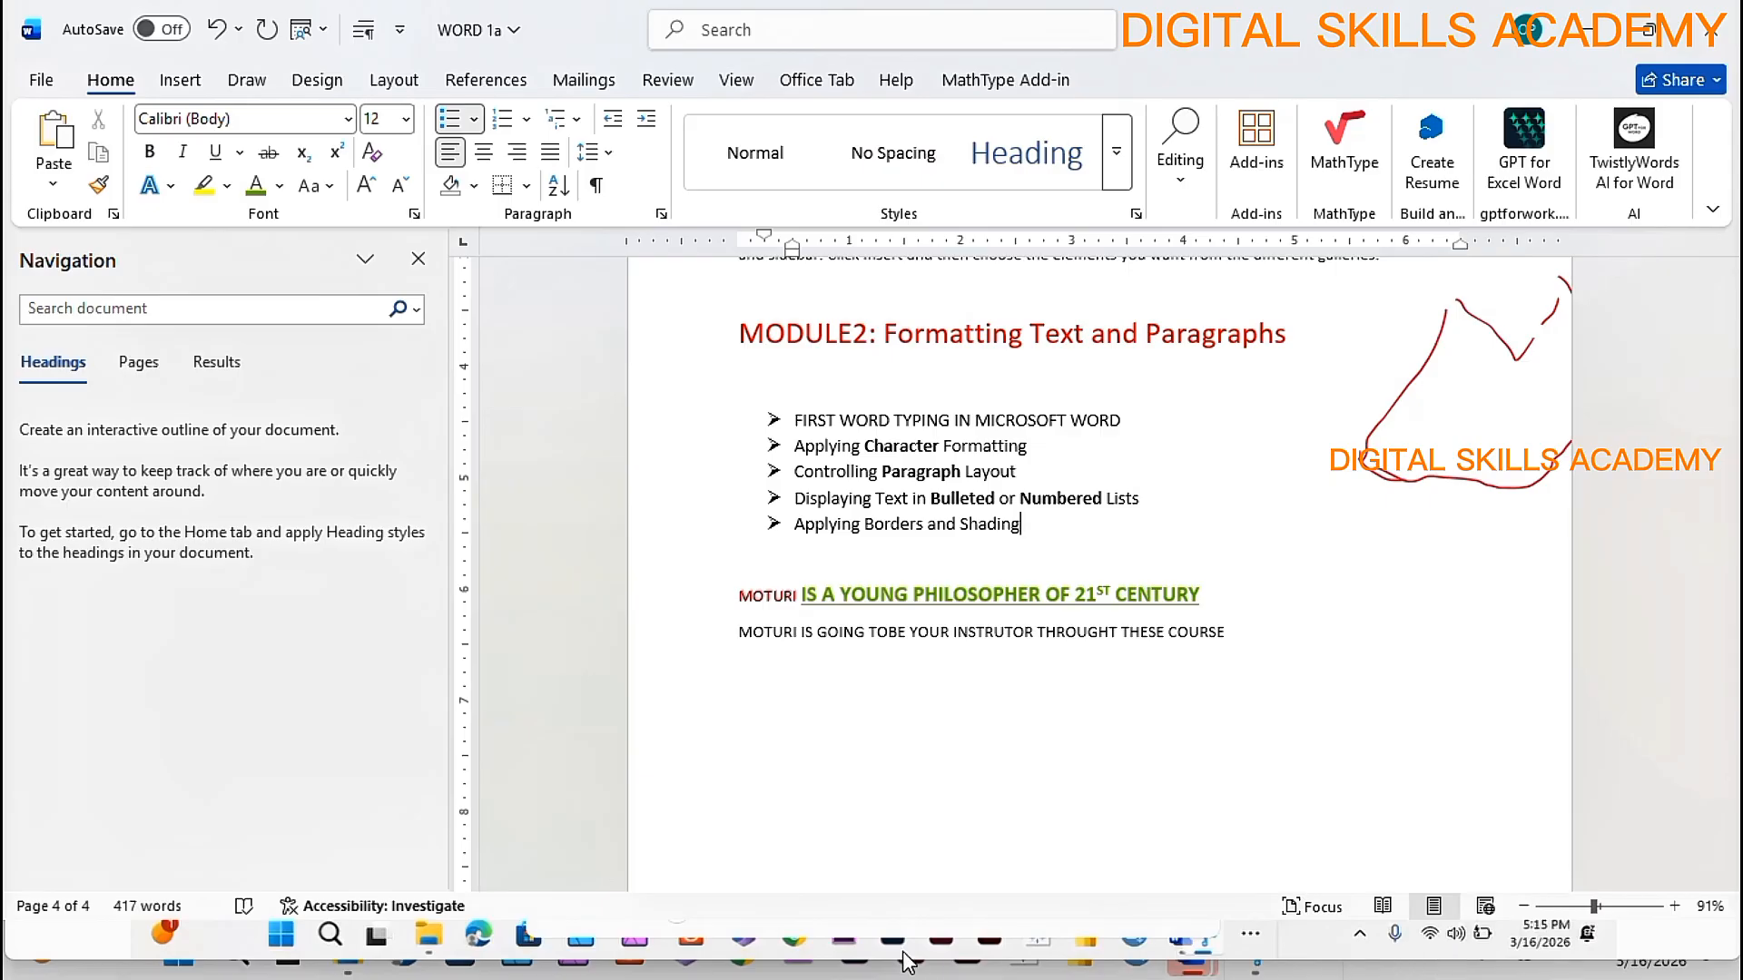
pyautogui.click(449, 938)
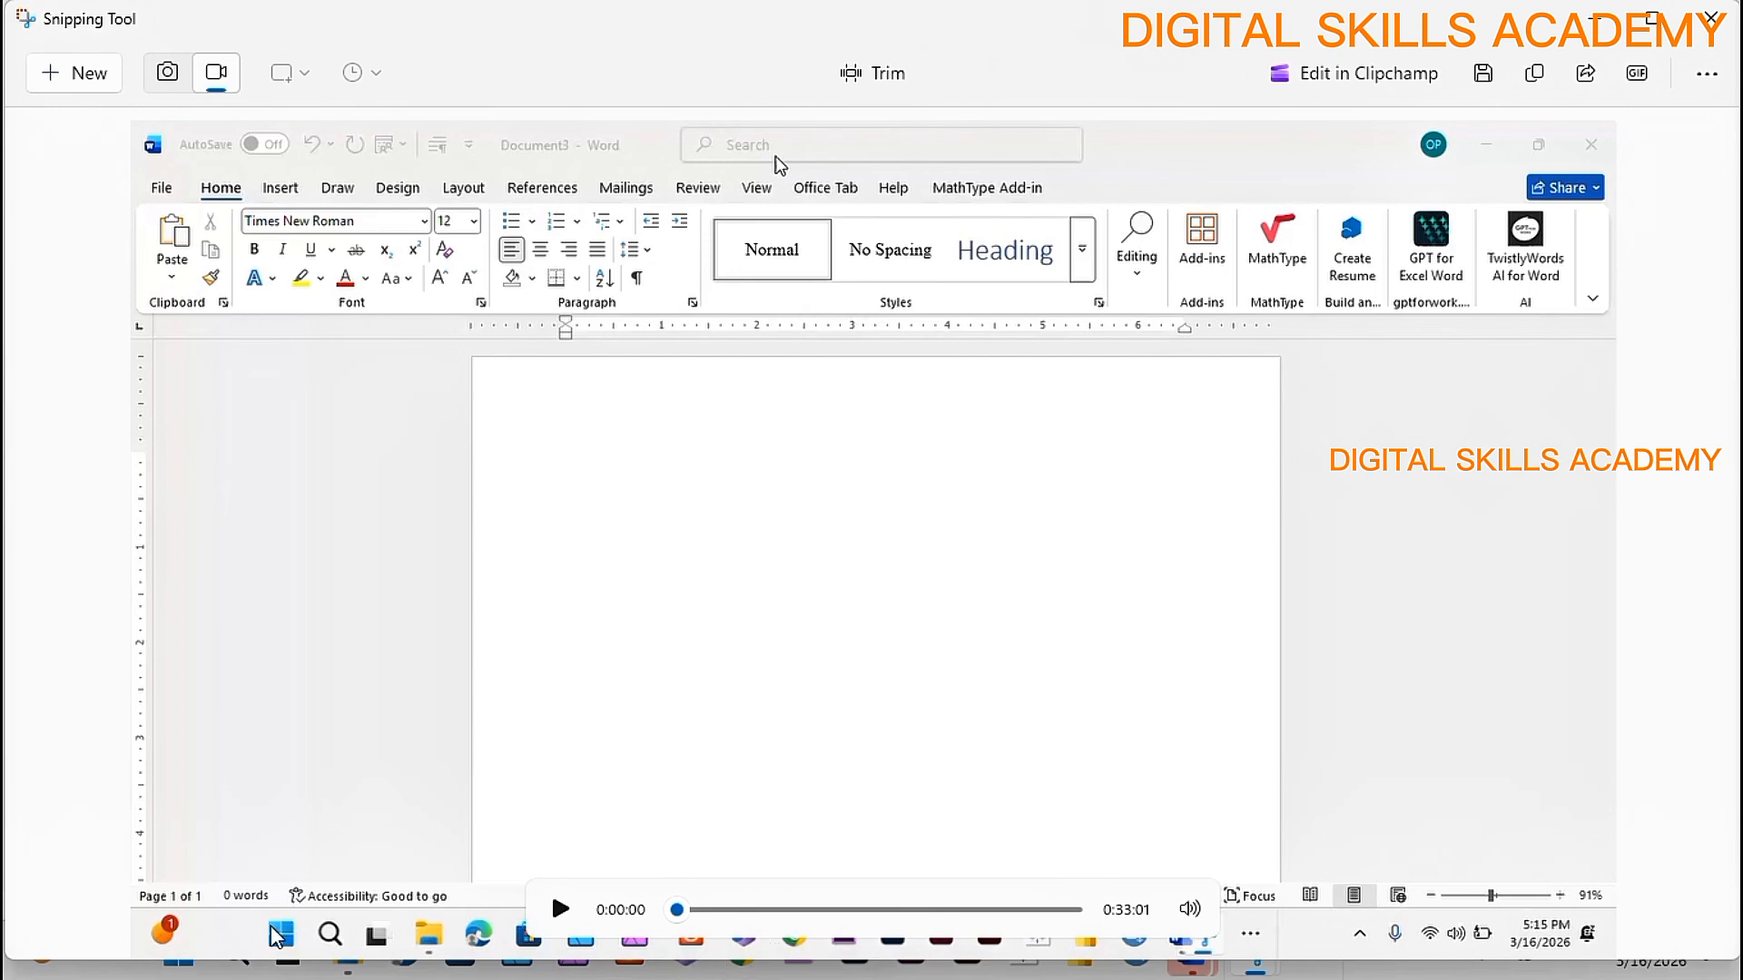
pyautogui.click(1594, 18)
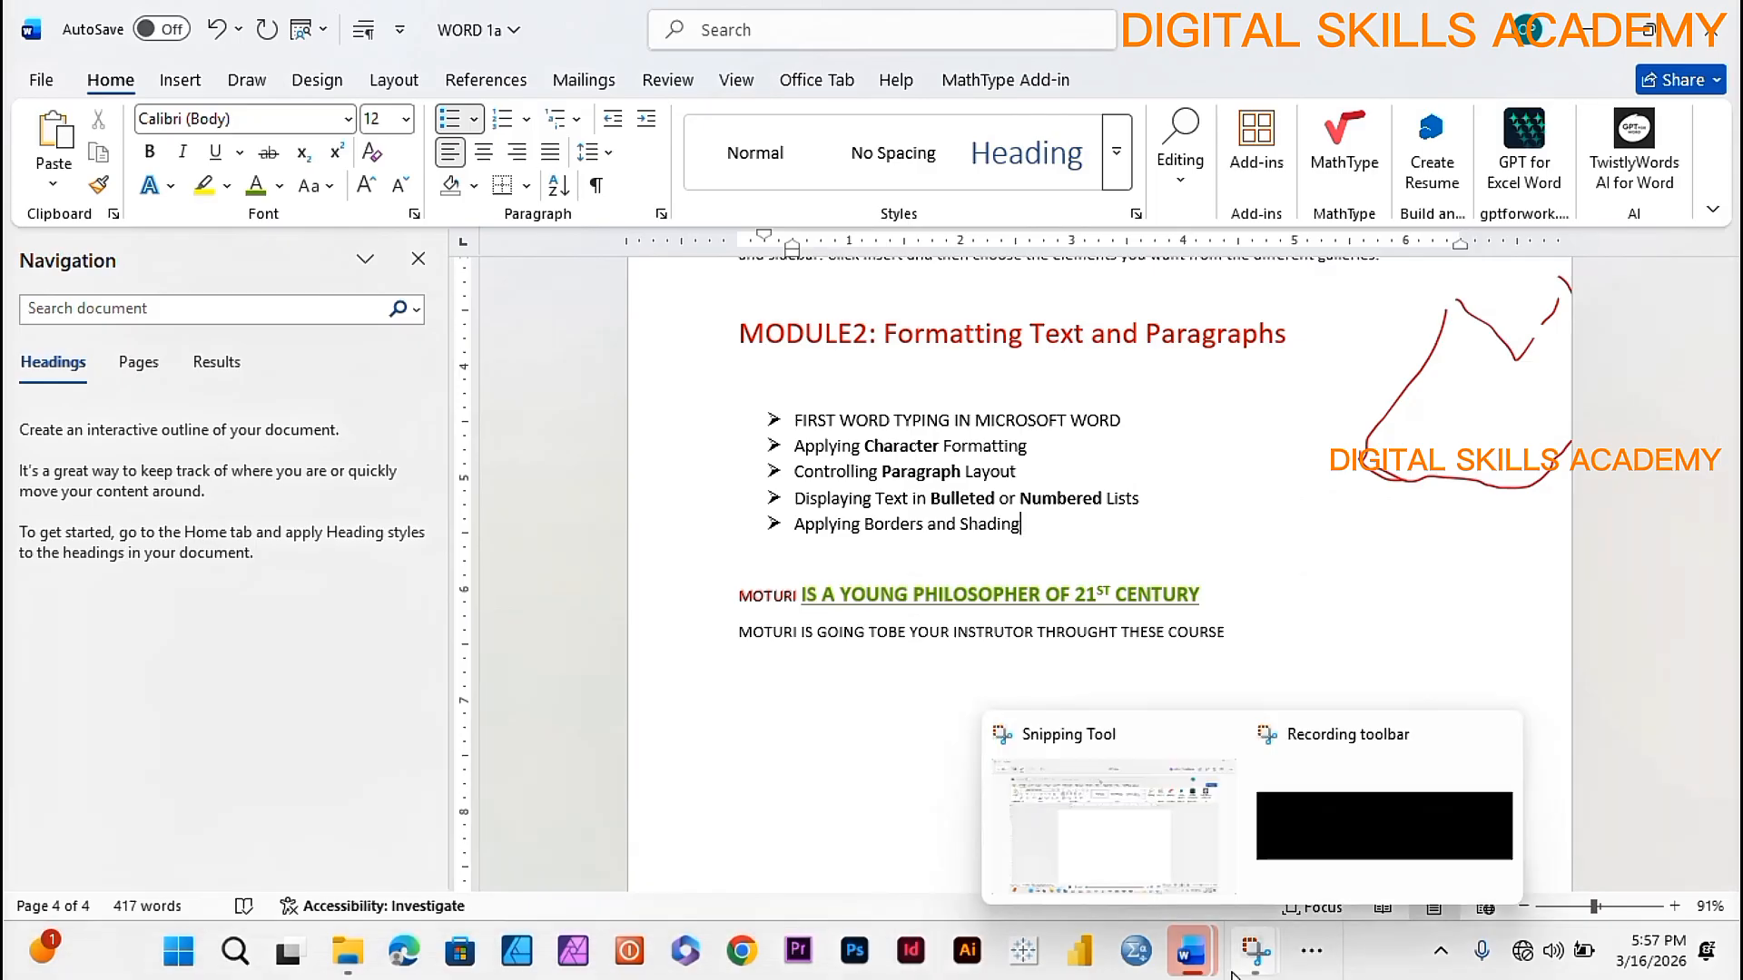
# - Switch to the open research proposal document and copy its Abstract heading together with the four paragraphs below it
pyautogui.moveTo(1203, 972)
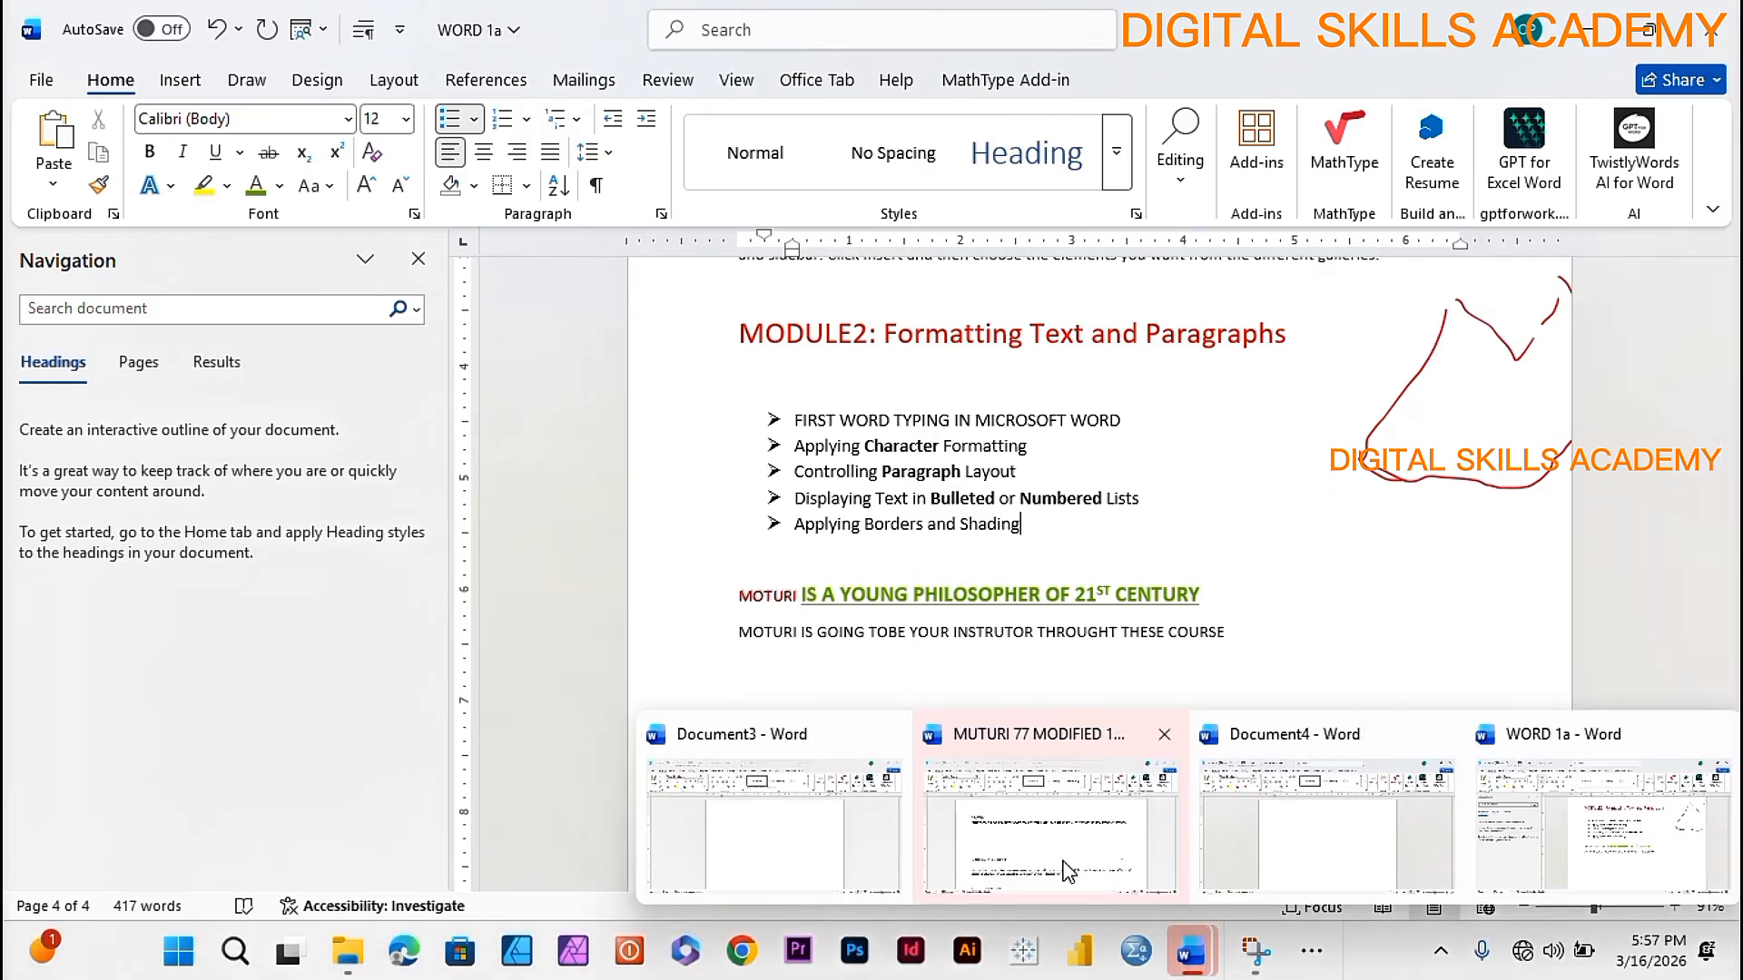
pyautogui.click(964, 853)
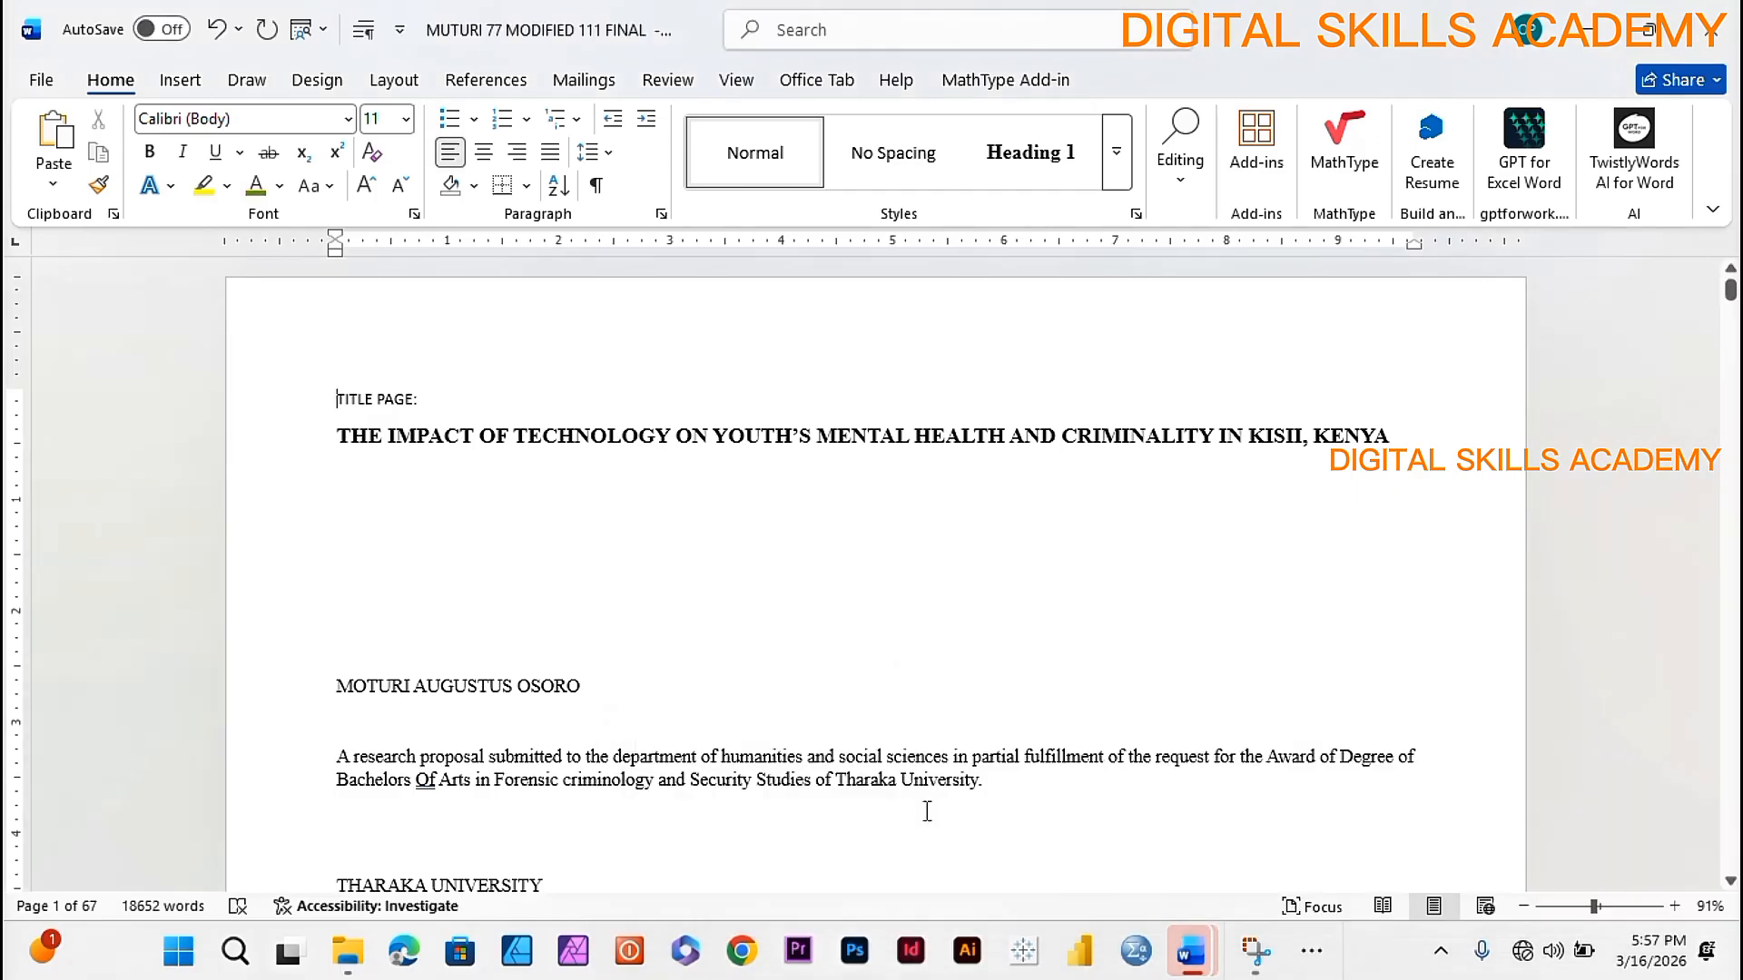
pyautogui.scroll(-3, 676, 626)
pyautogui.scroll(-15, 677, 626)
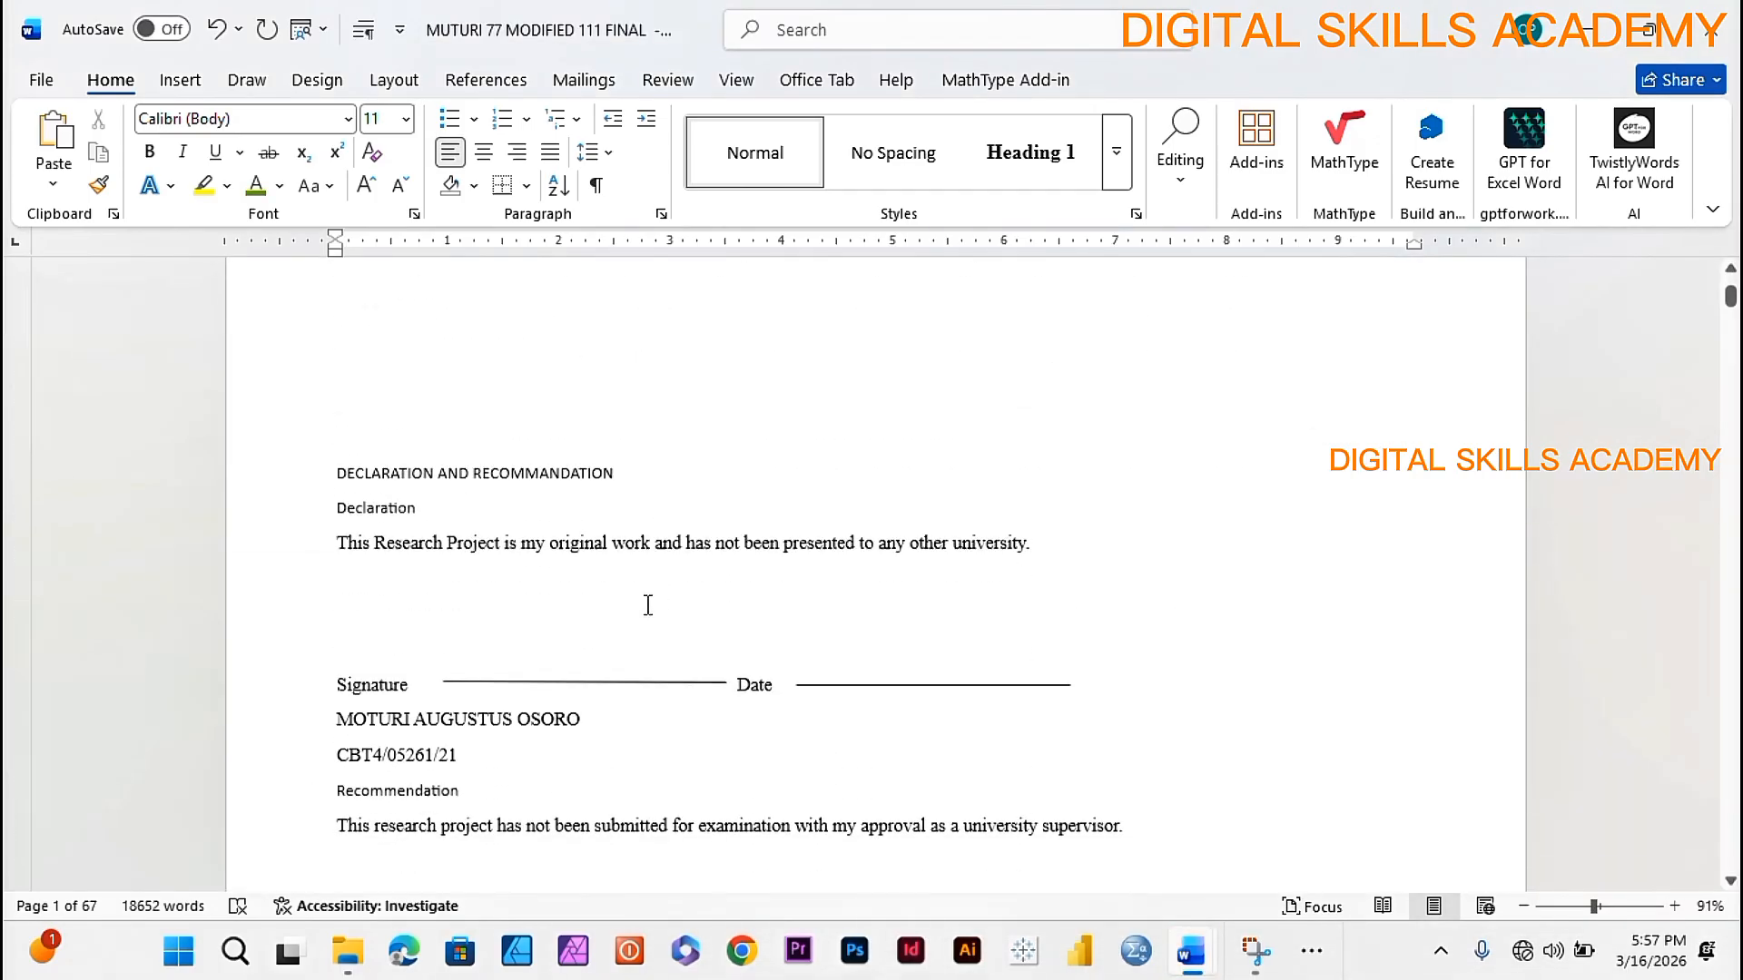
pyautogui.scroll(-3, 652, 604)
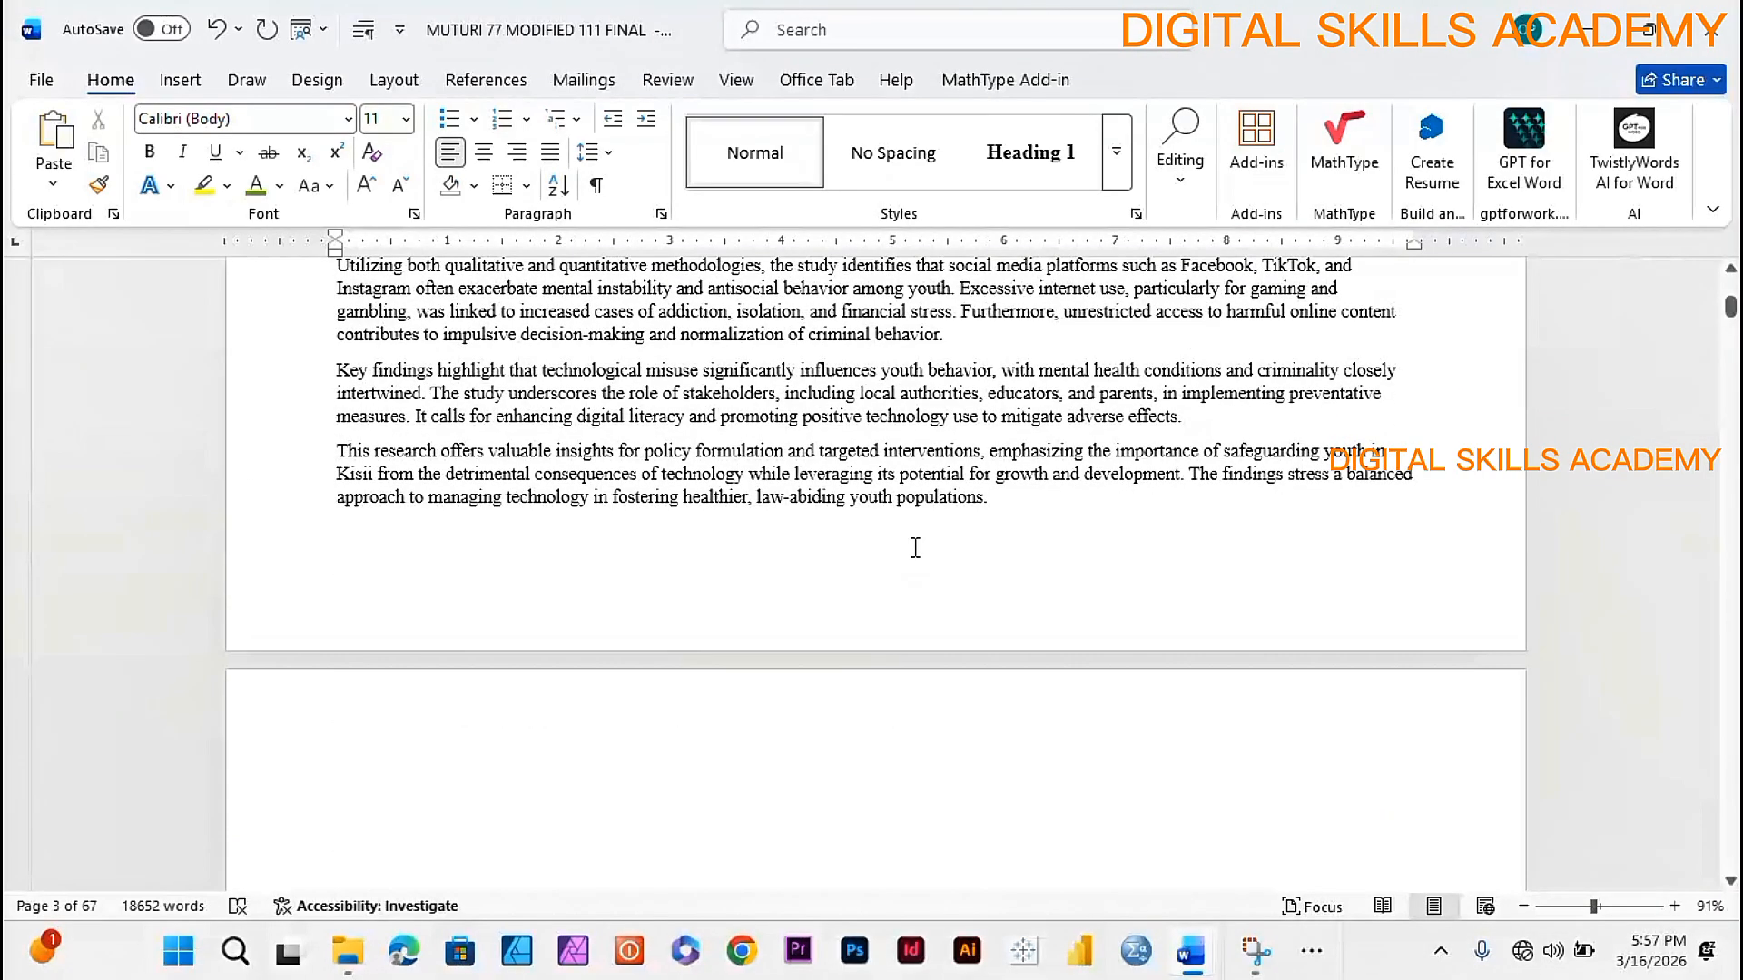
pyautogui.scroll(3, 1143, 685)
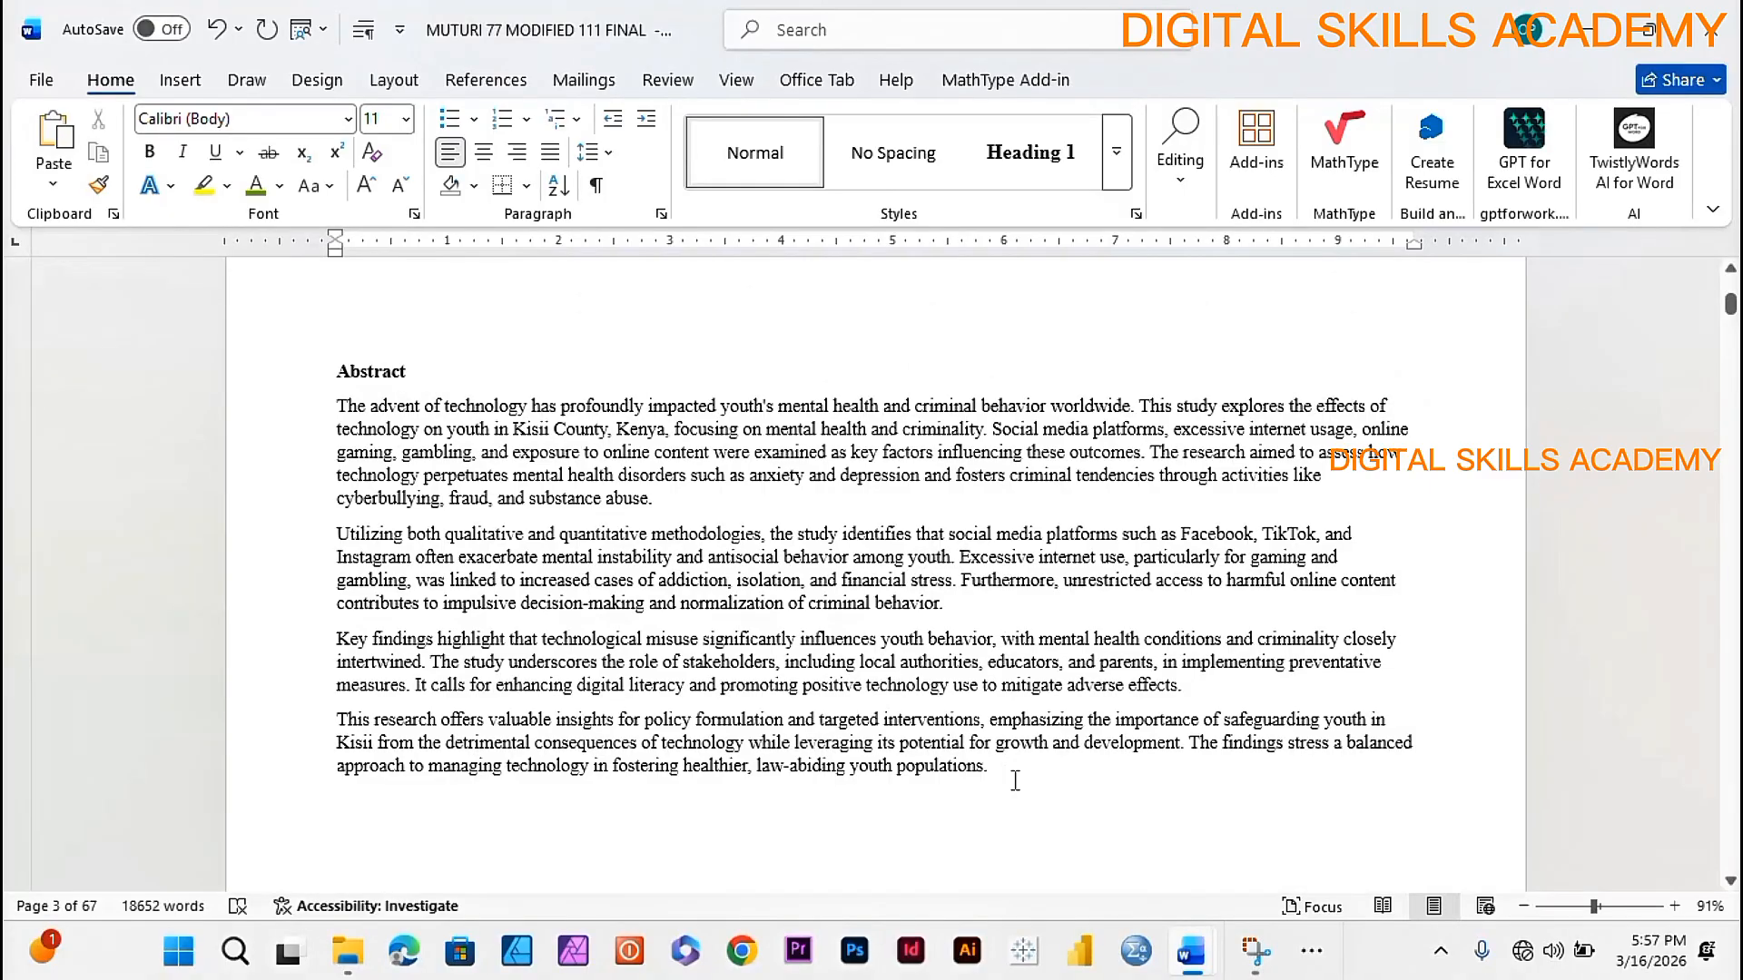
pyautogui.moveTo(999, 767); pyautogui.dragTo(327, 367)
pyautogui.rightClick(421, 410)
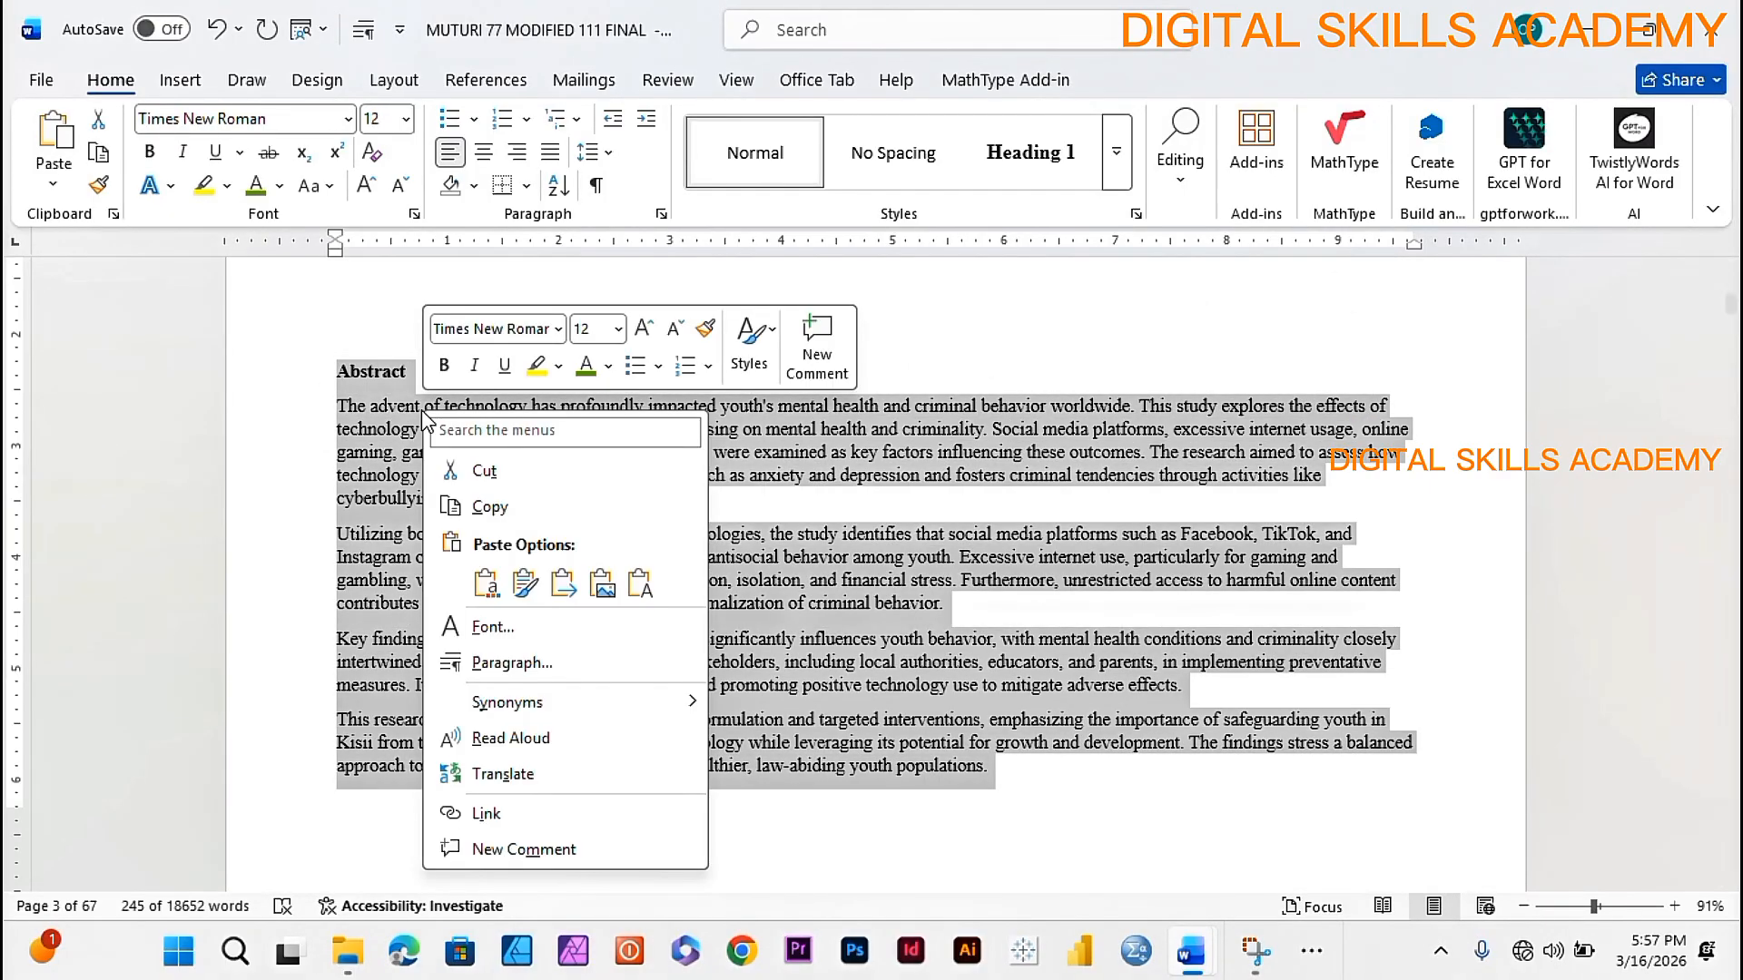
pyautogui.click(476, 509)
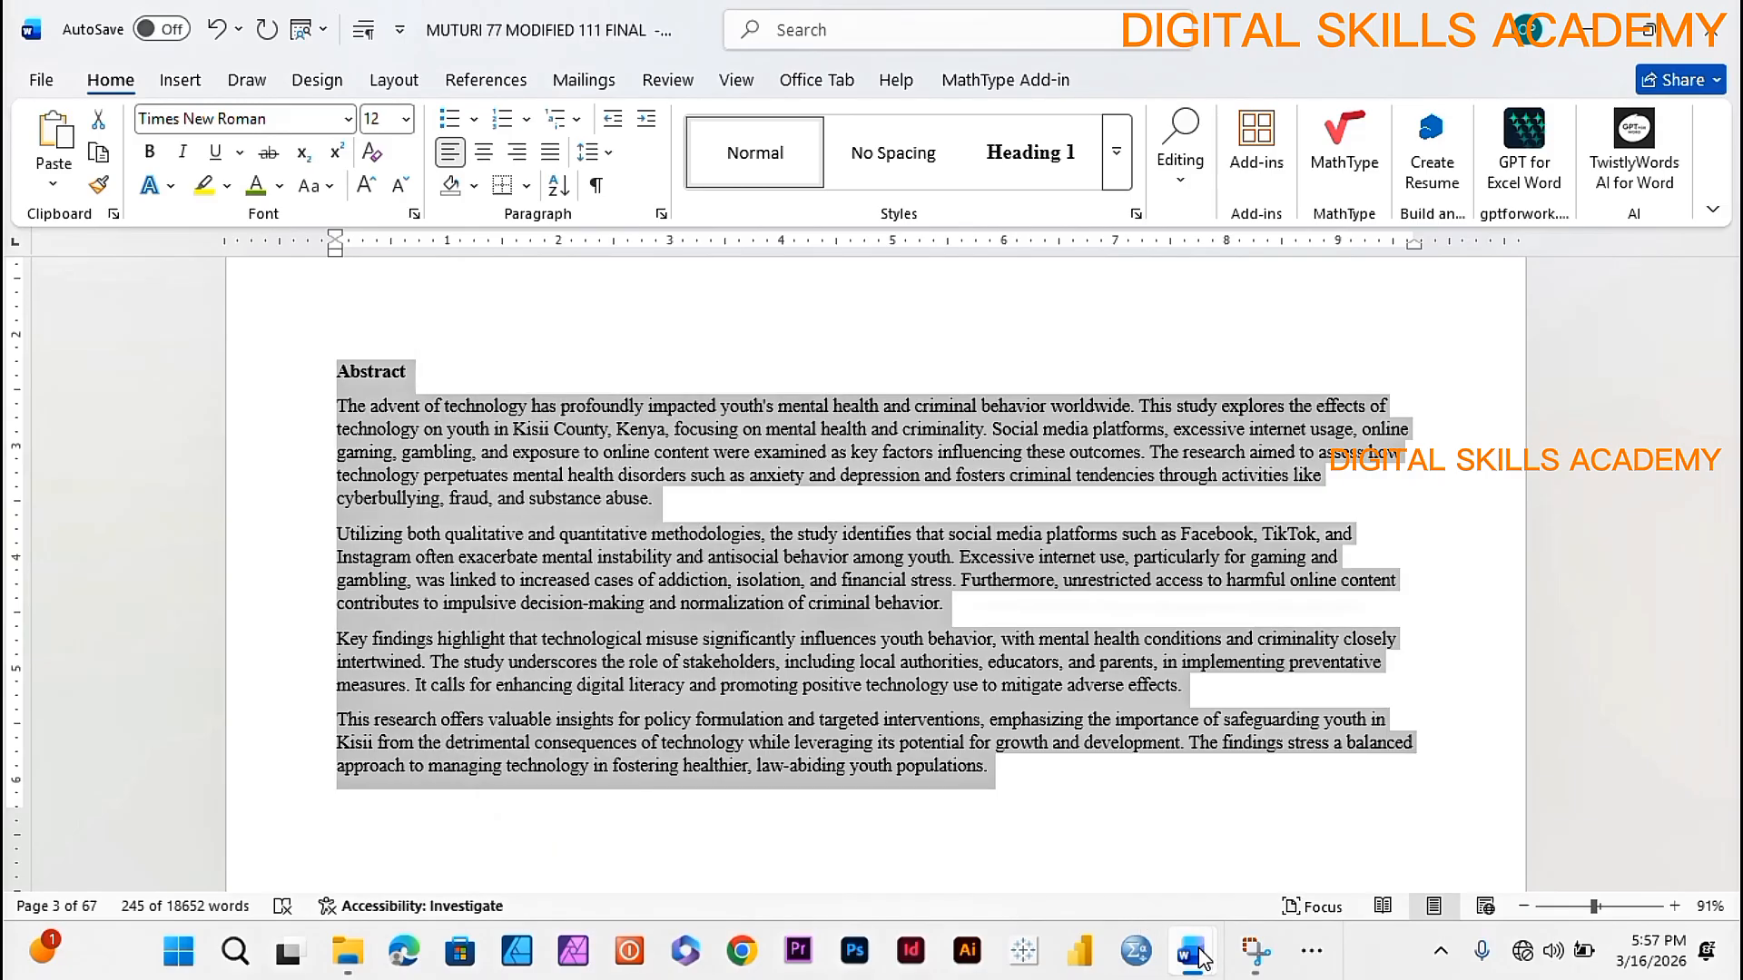
# - Return to the WORD 1a document and paste the copied Abstract on a new line below the last sample sentence
pyautogui.moveTo(1193, 949)
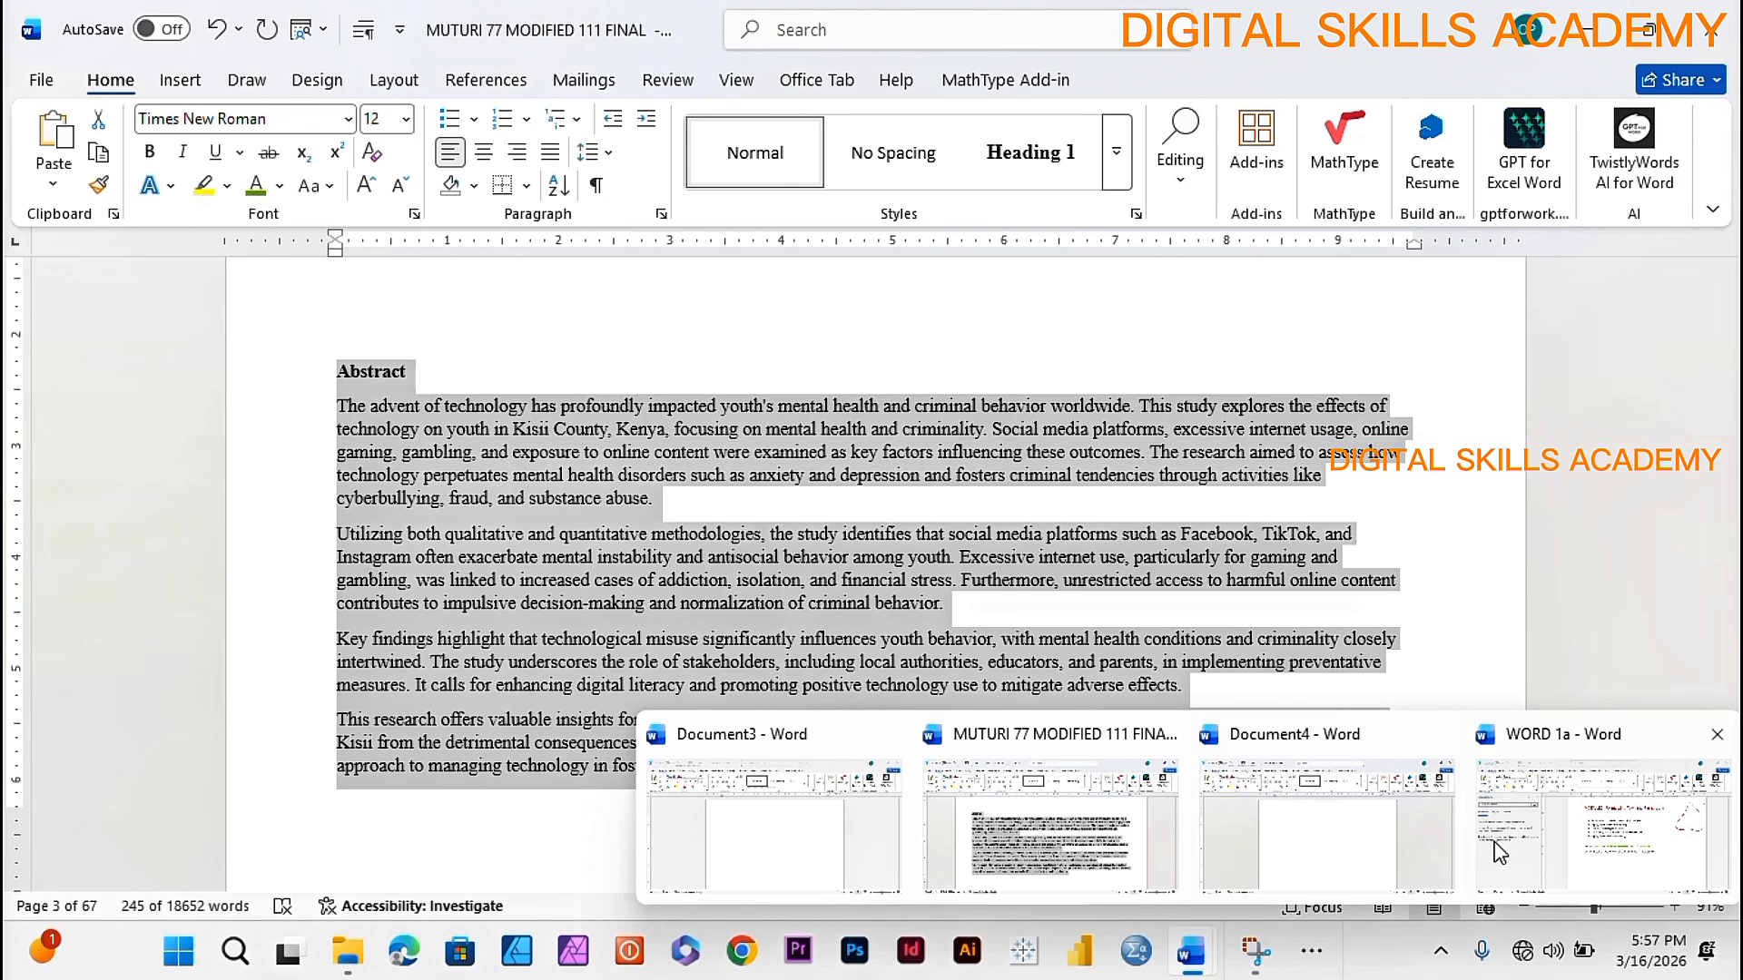
pyautogui.moveTo(1625, 826)
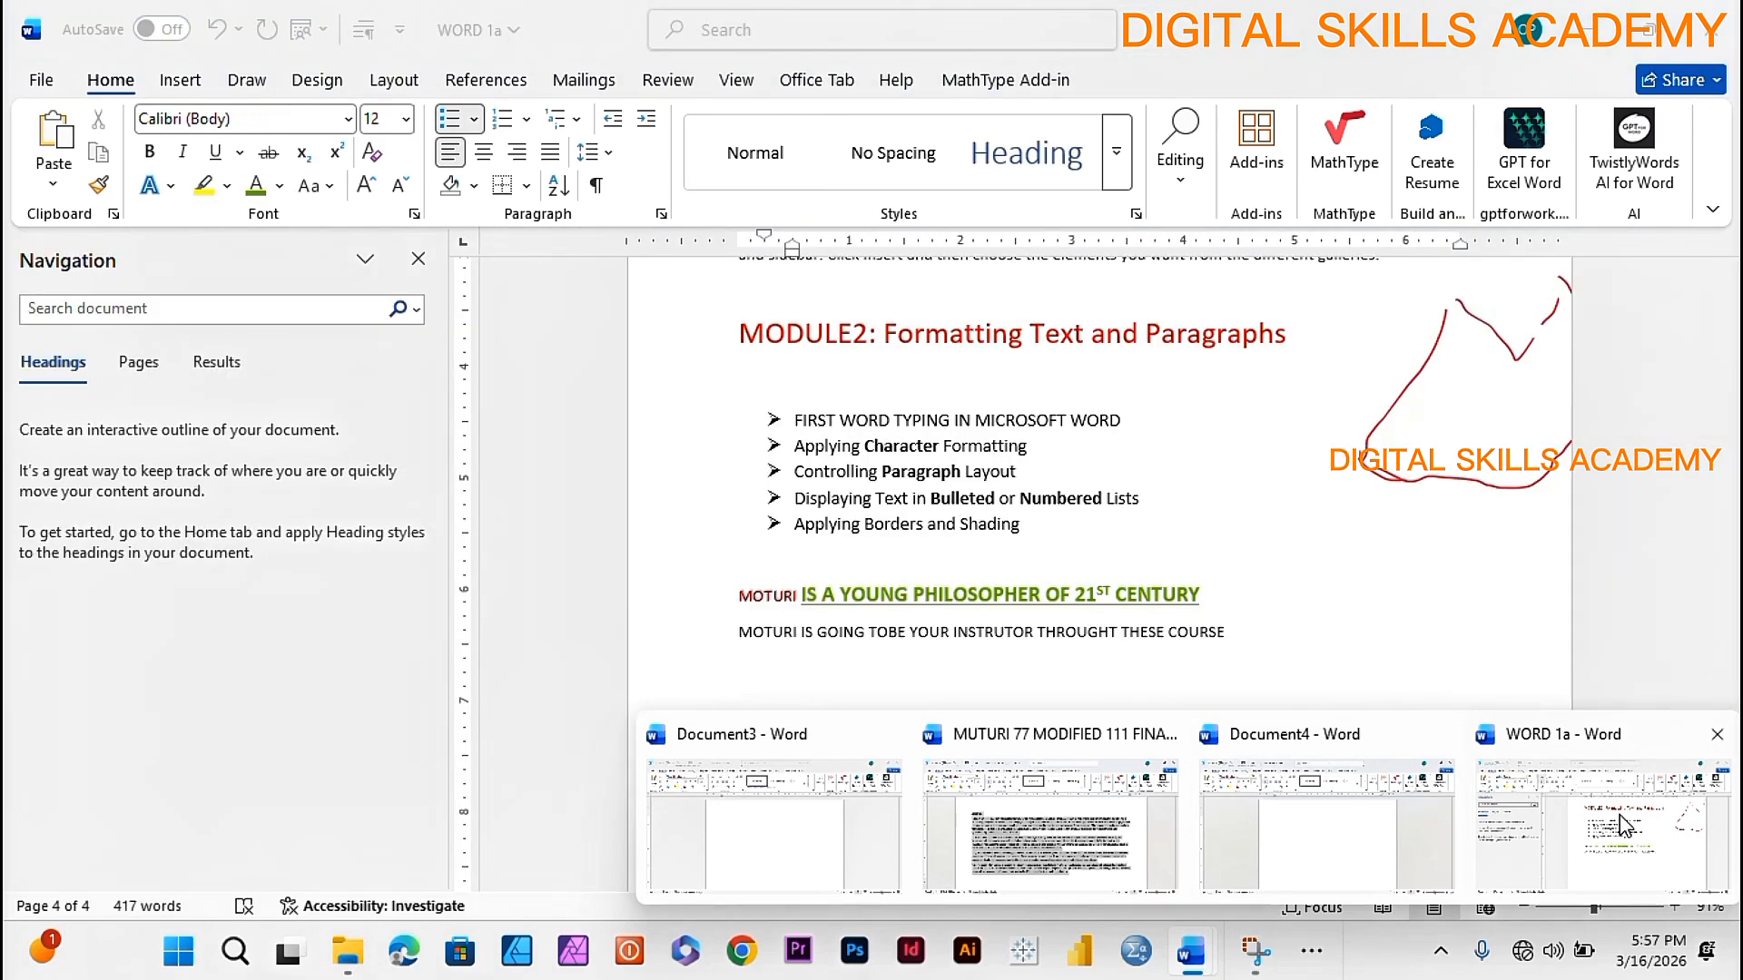
pyautogui.click(1625, 826)
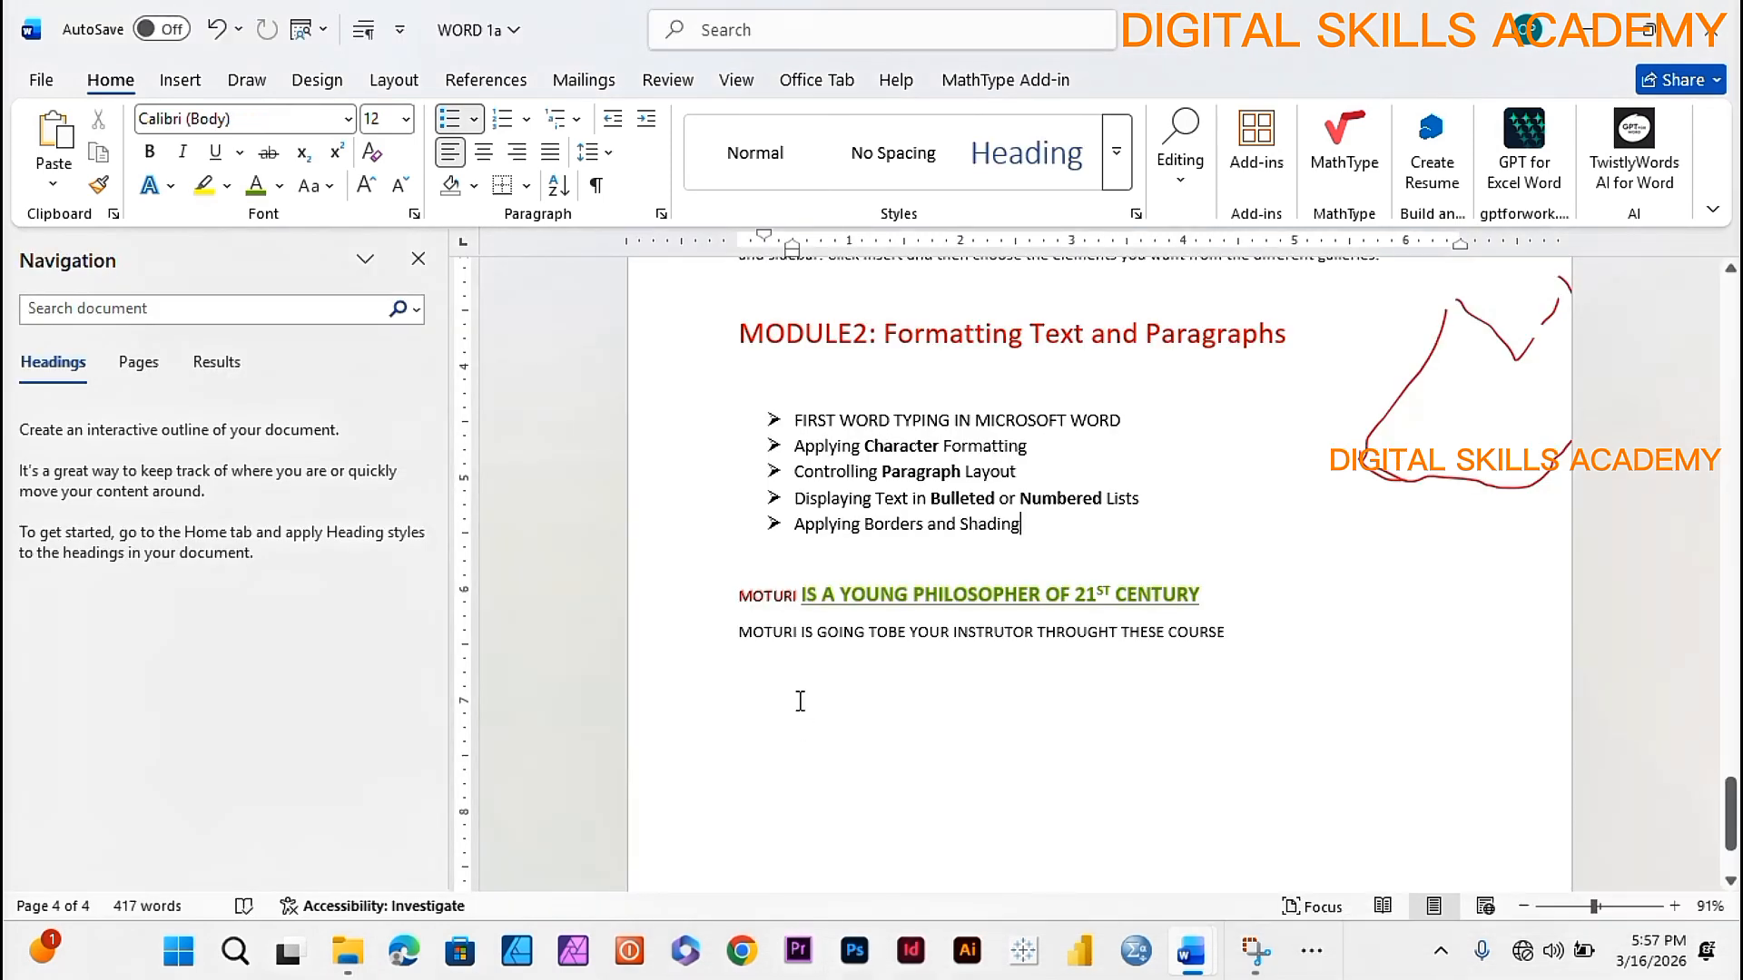
pyautogui.click(737, 676)
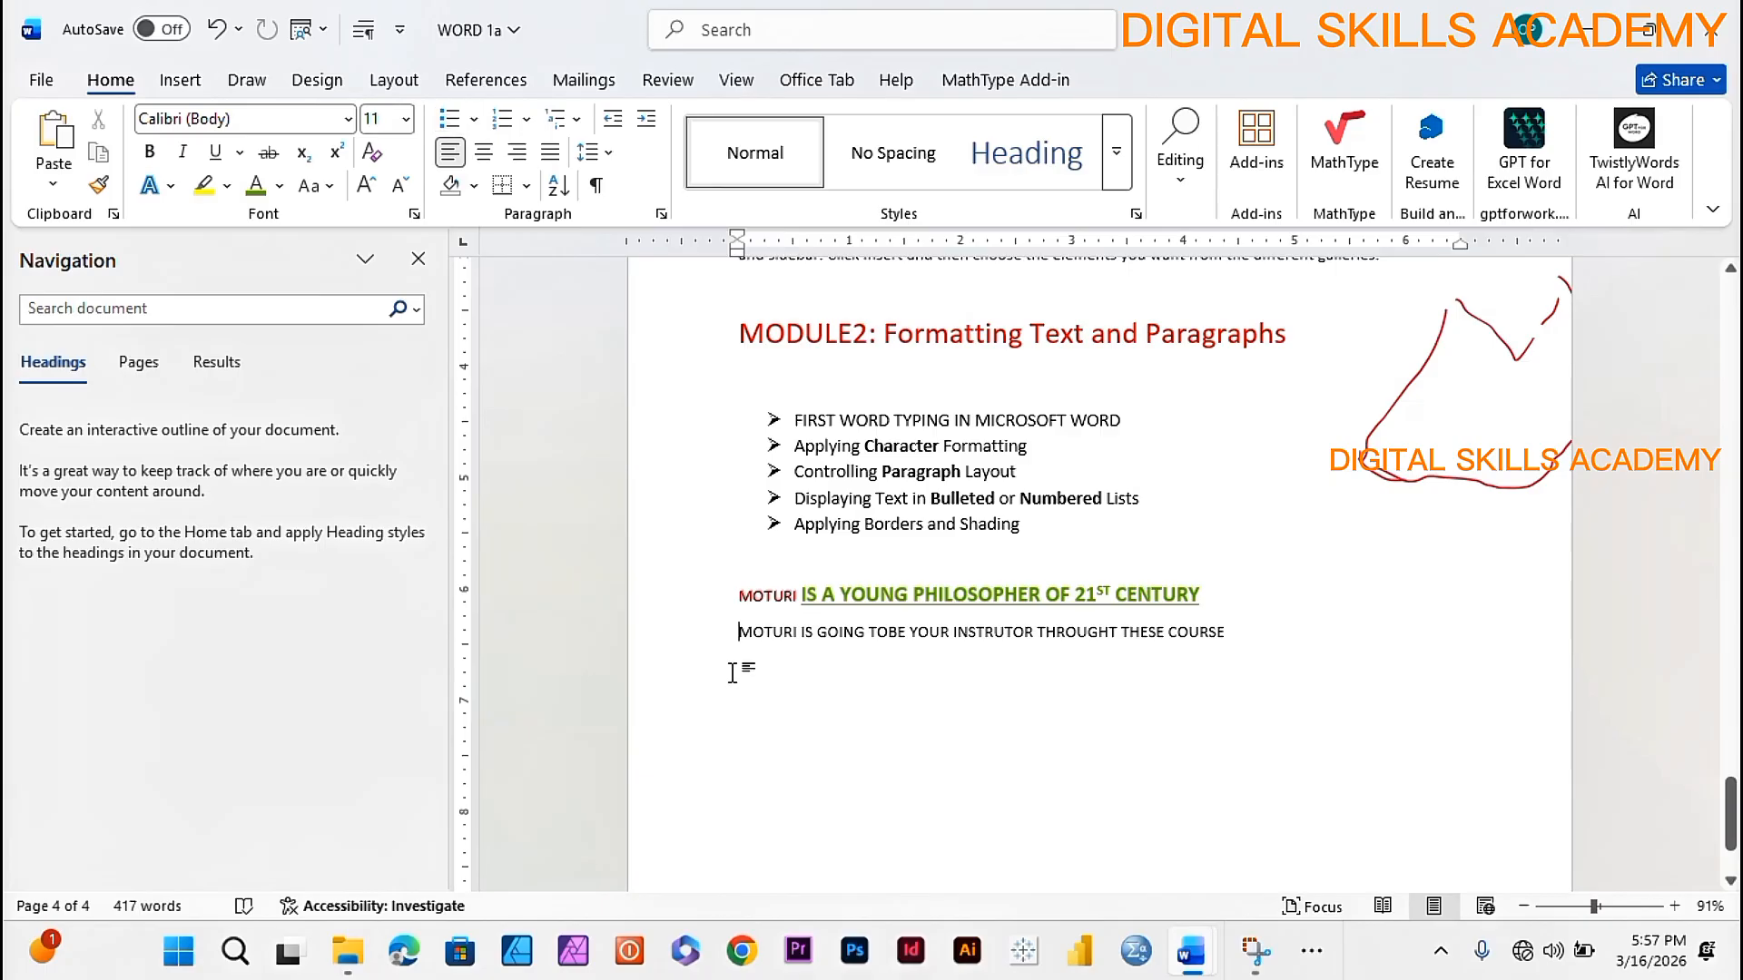
pyautogui.click(1274, 626)
pyautogui.press('Return')
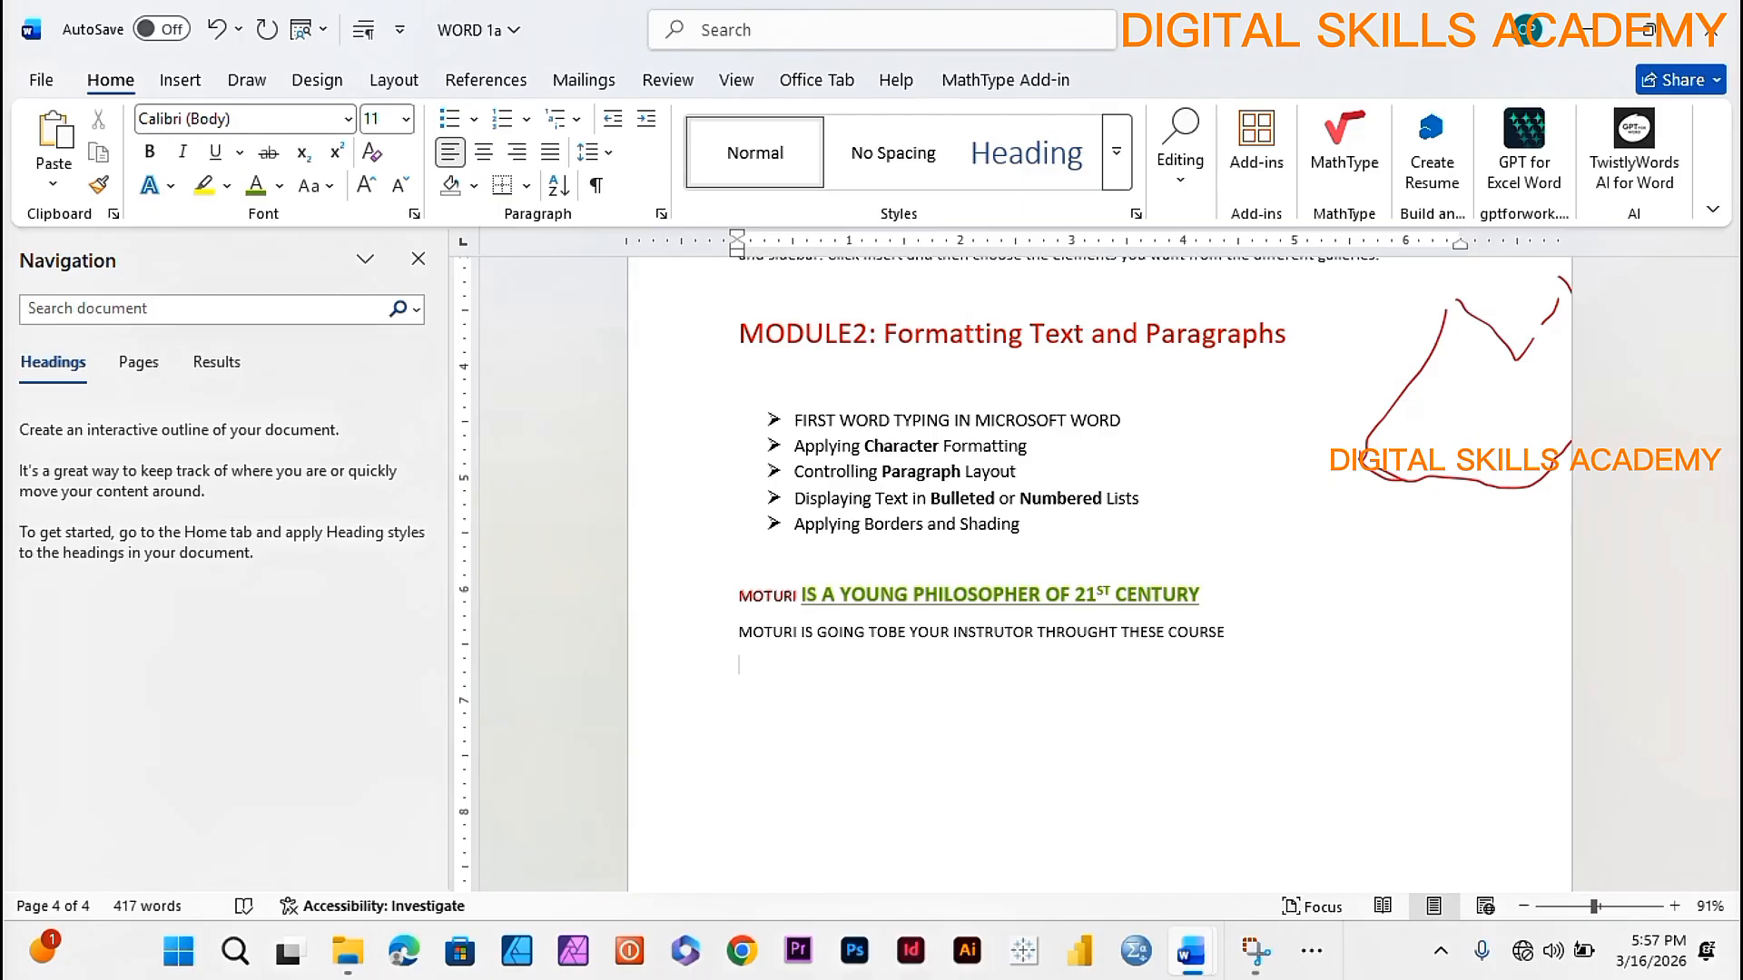
pyautogui.hotkey('ctrl', 'v')
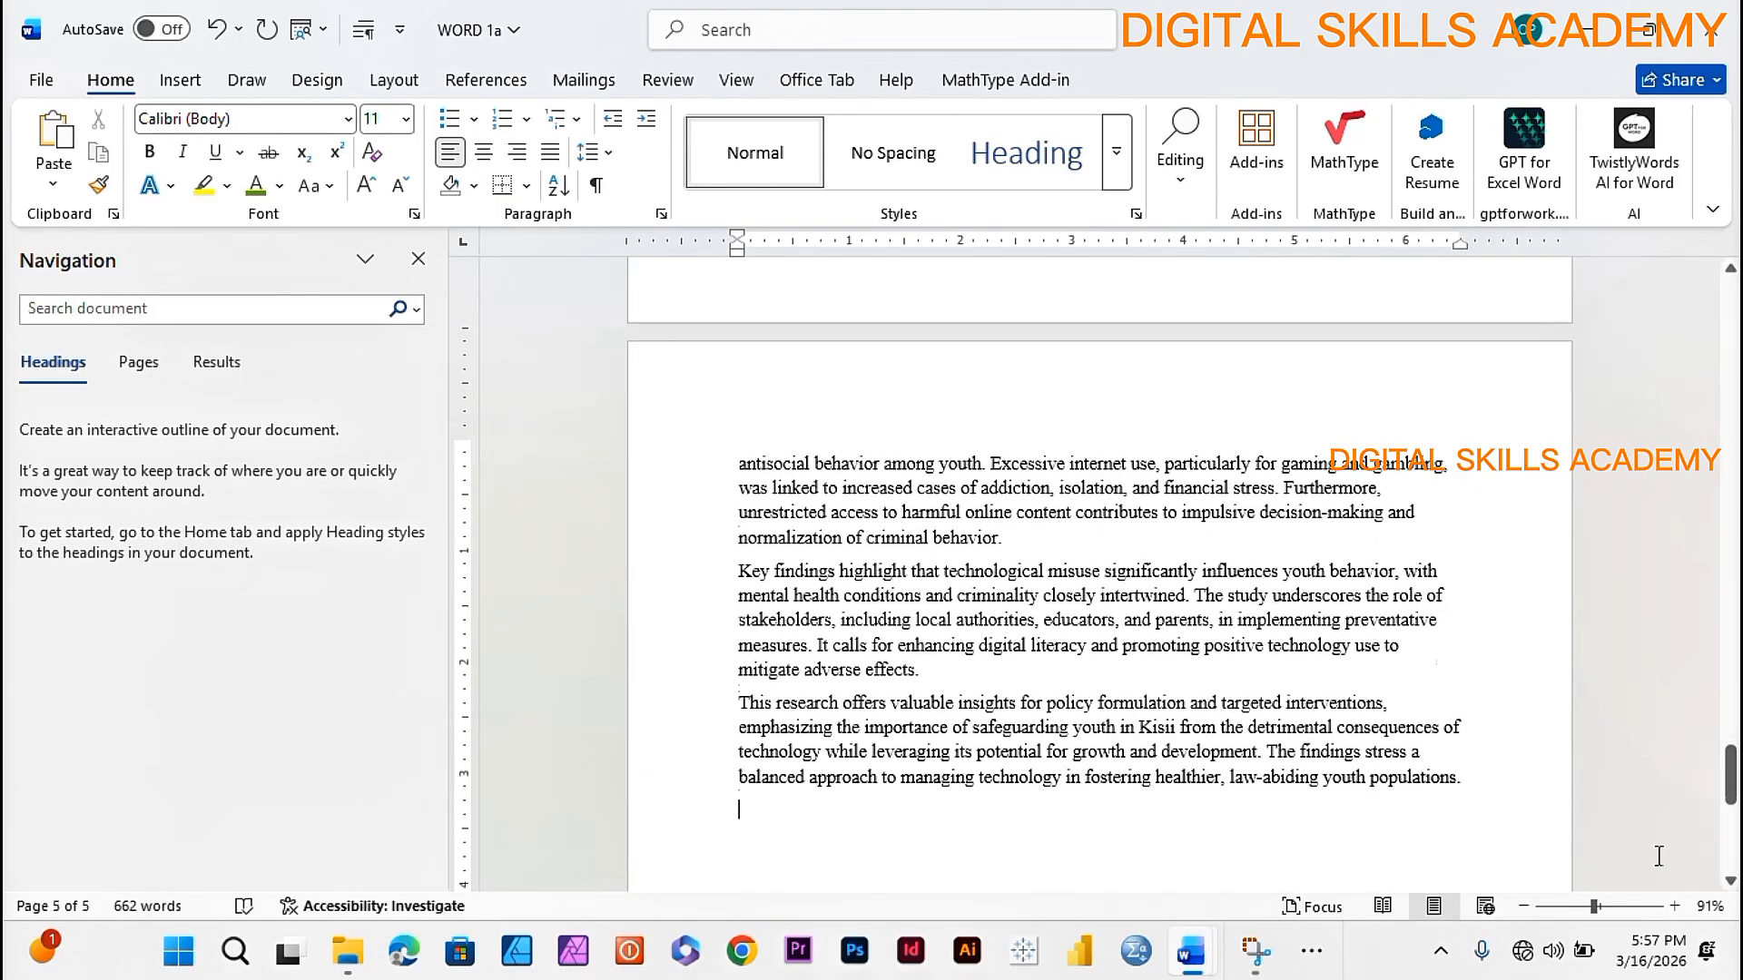
# - Select the first paragraph of the pasted Abstract and try centre alignment followed by right alignment on it
pyautogui.scroll(7, 1638, 822)
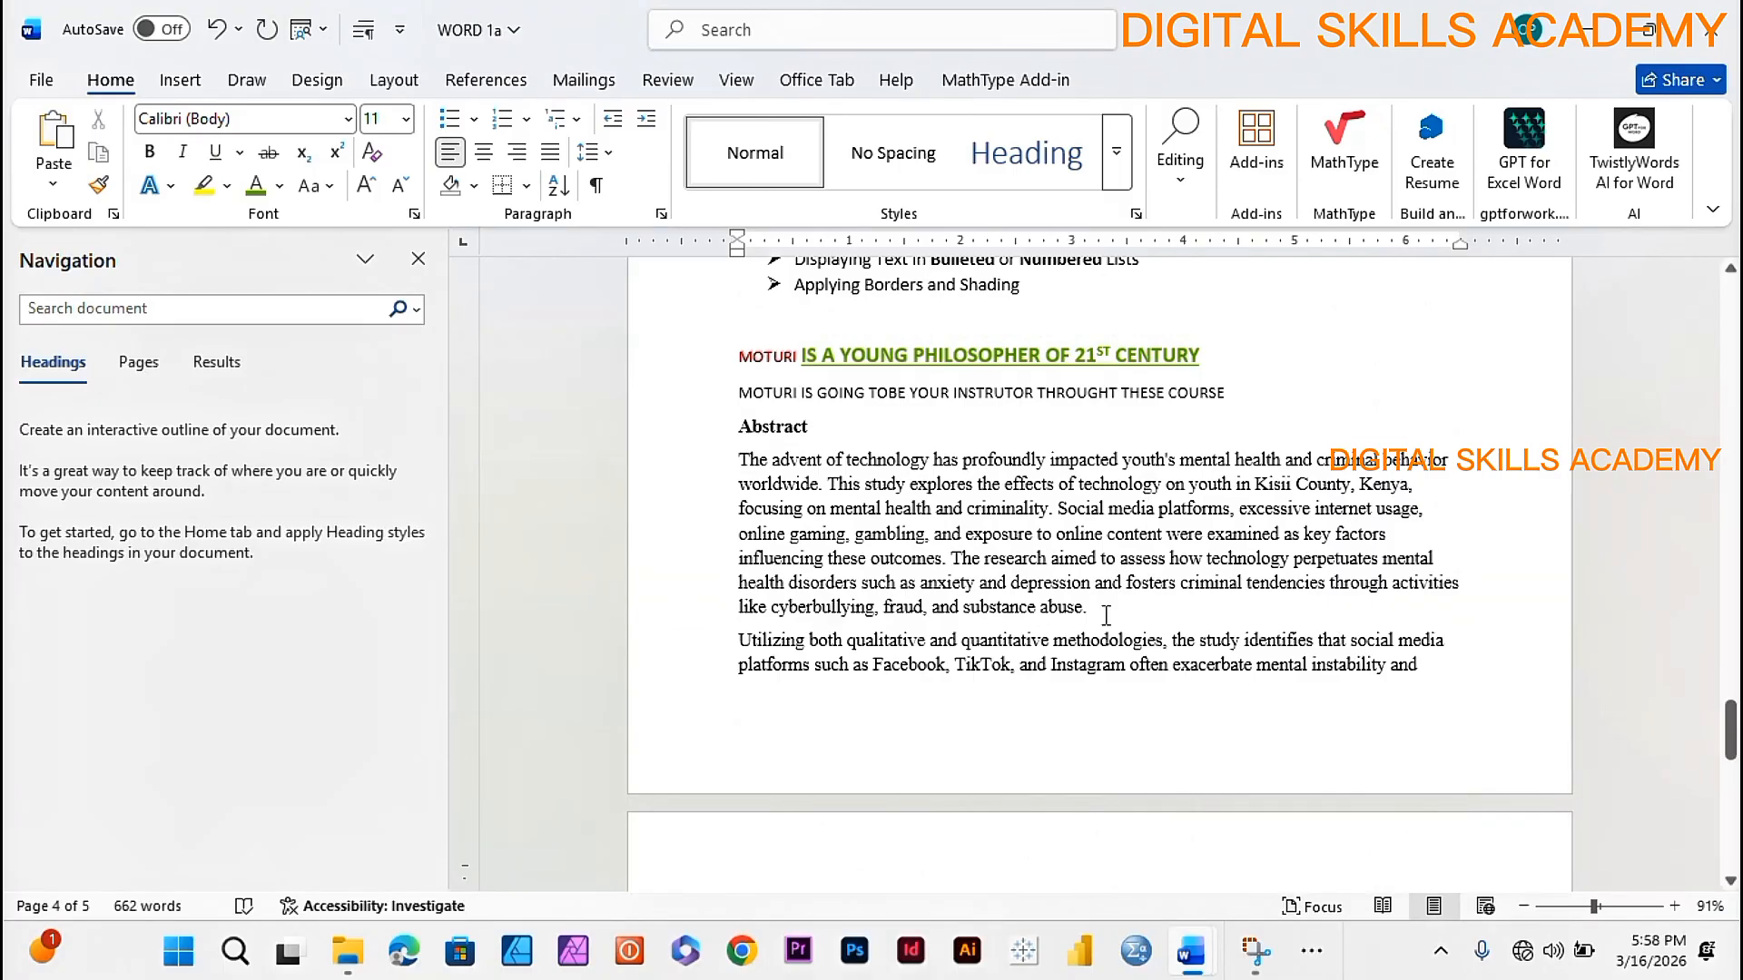
pyautogui.scroll(3, 1106, 616)
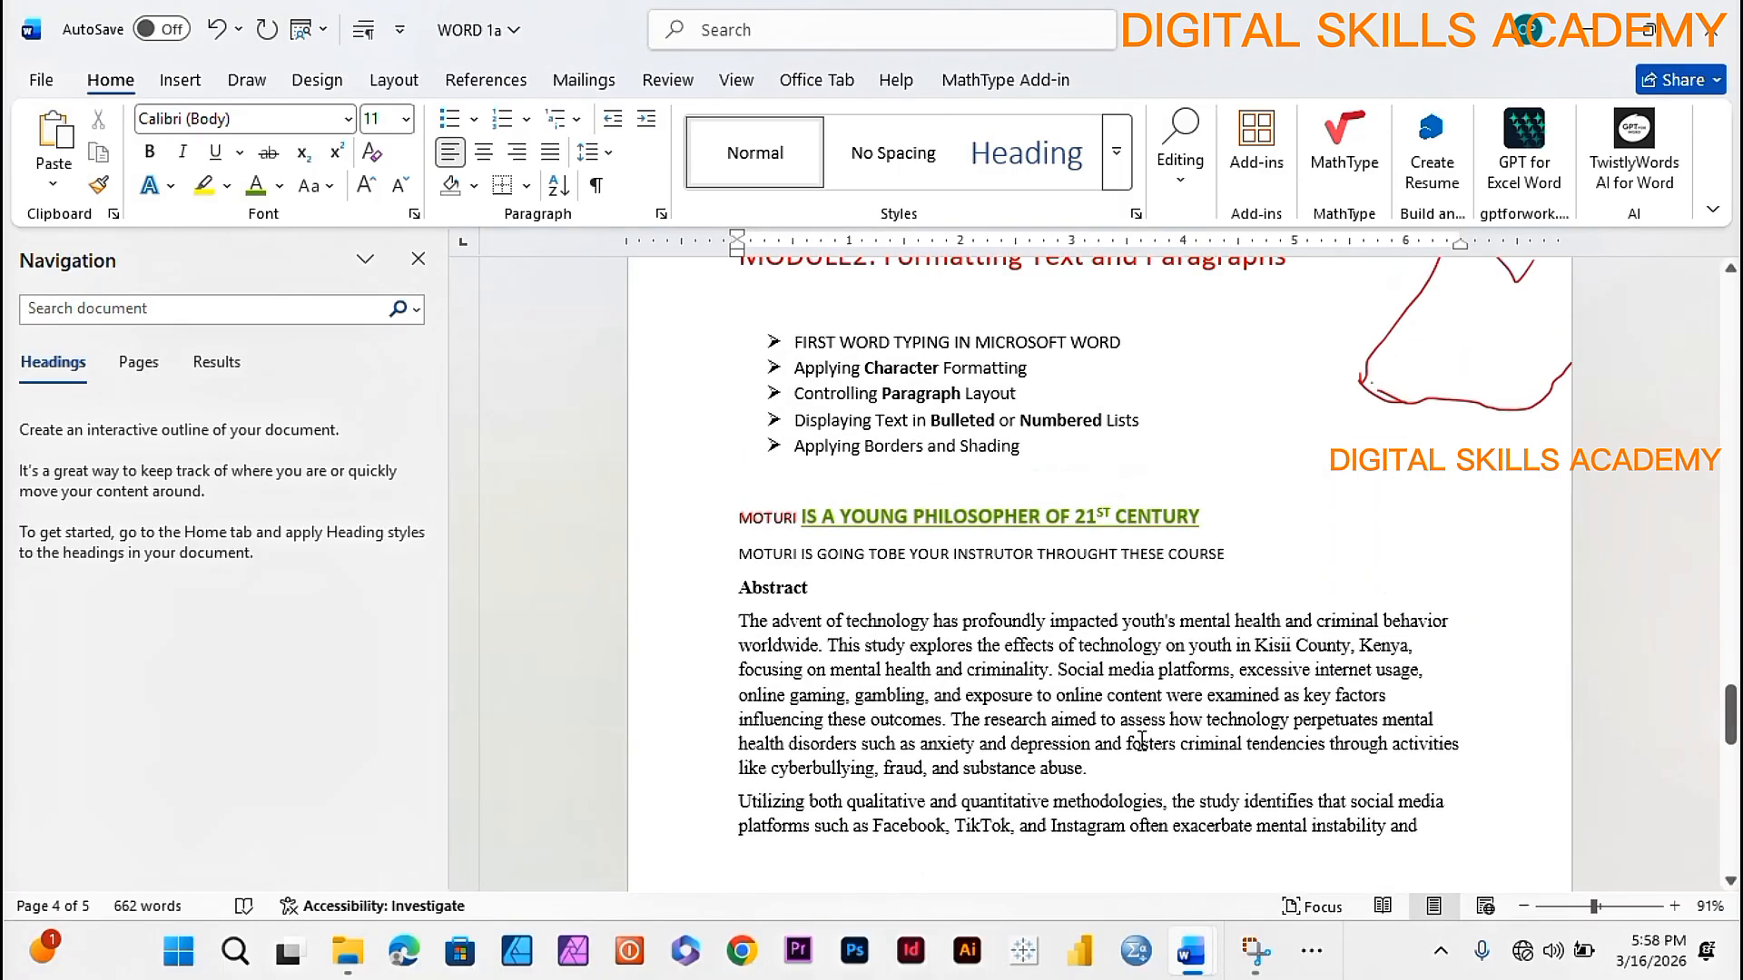
pyautogui.moveTo(1096, 779); pyautogui.dragTo(737, 626)
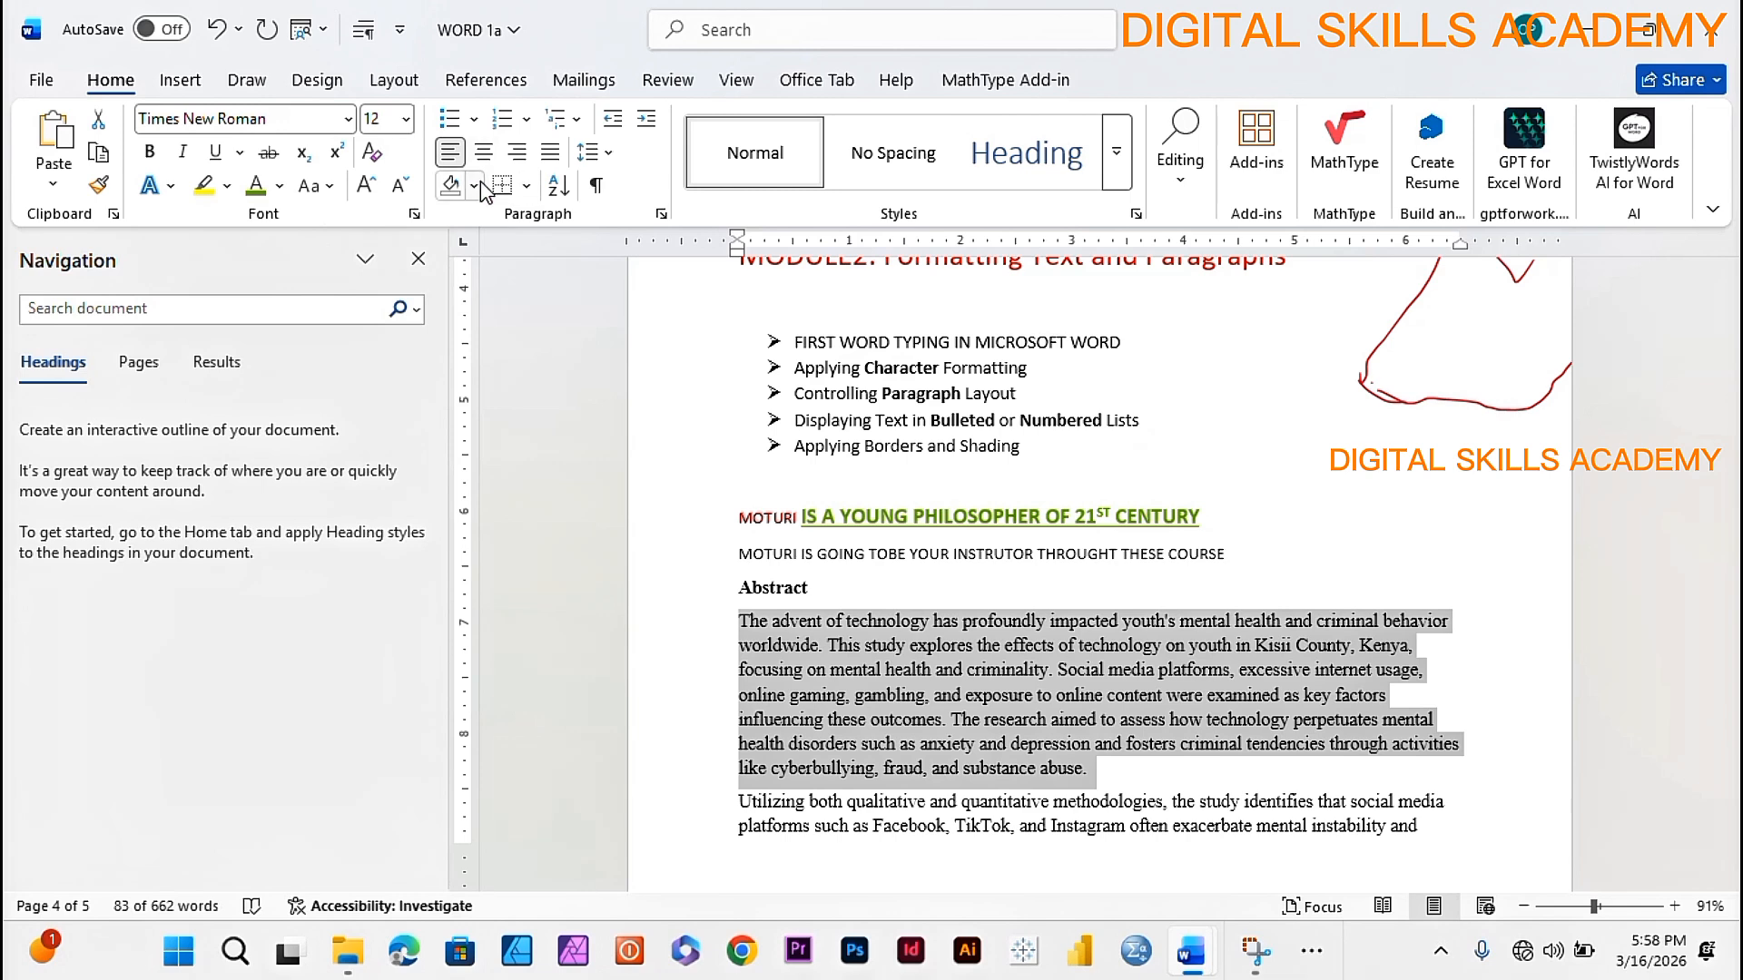
pyautogui.click(484, 154)
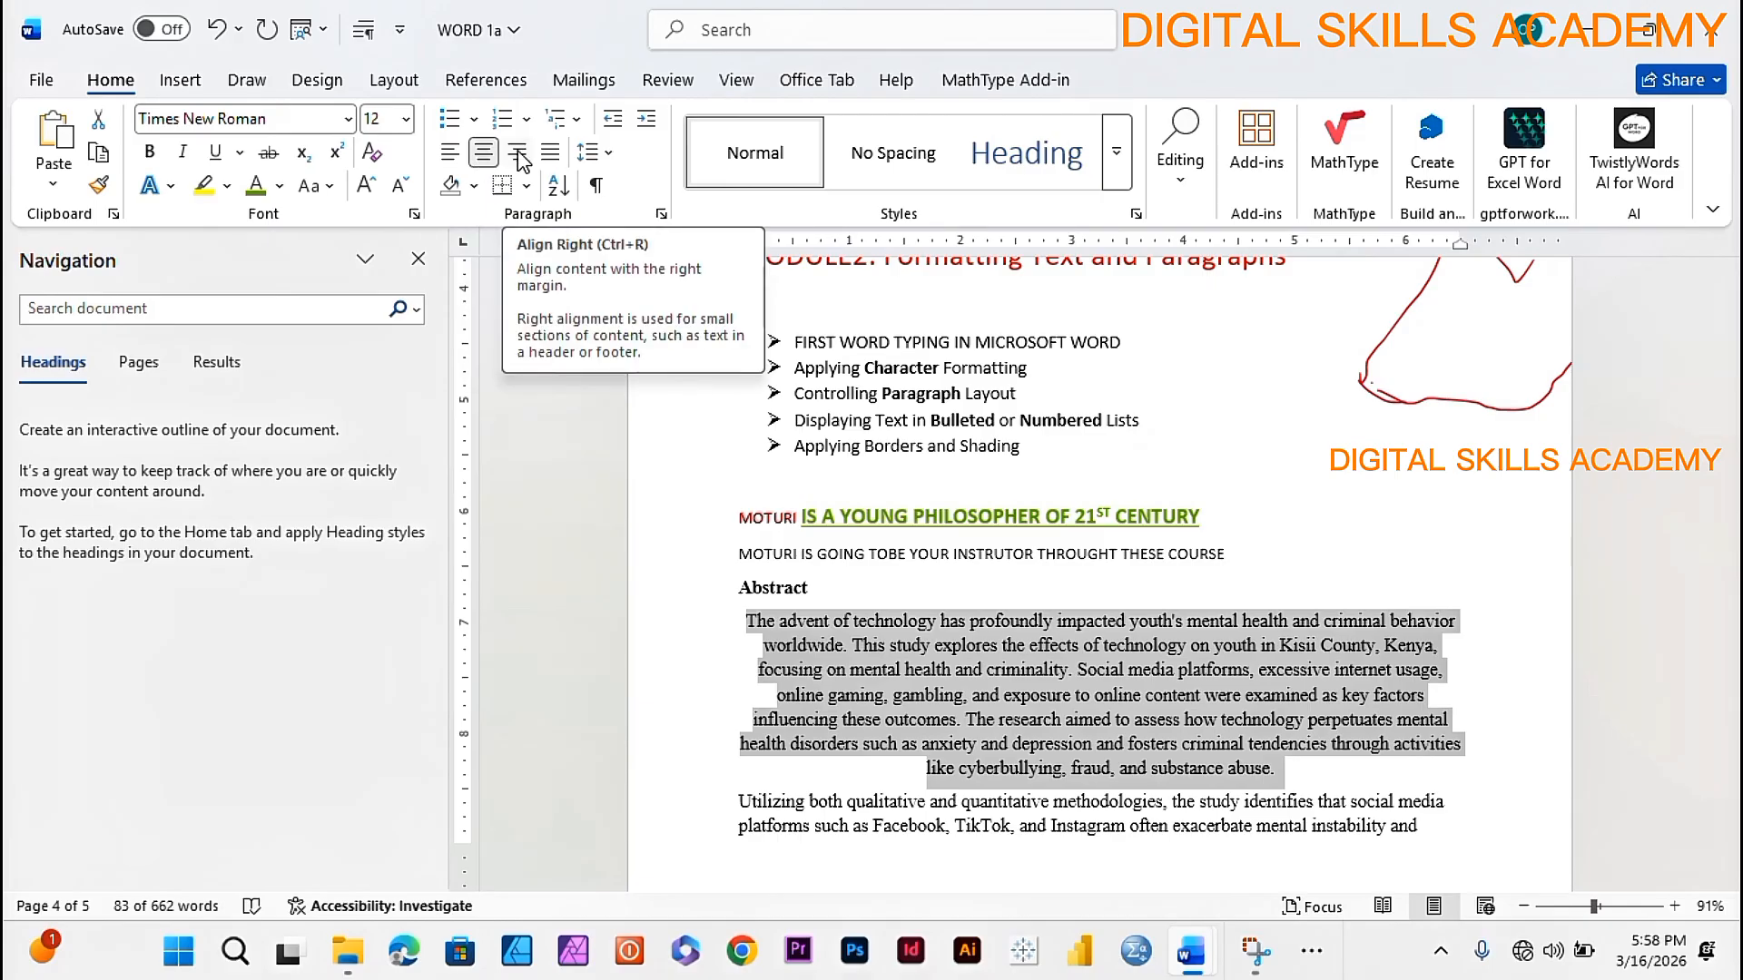
pyautogui.click(520, 160)
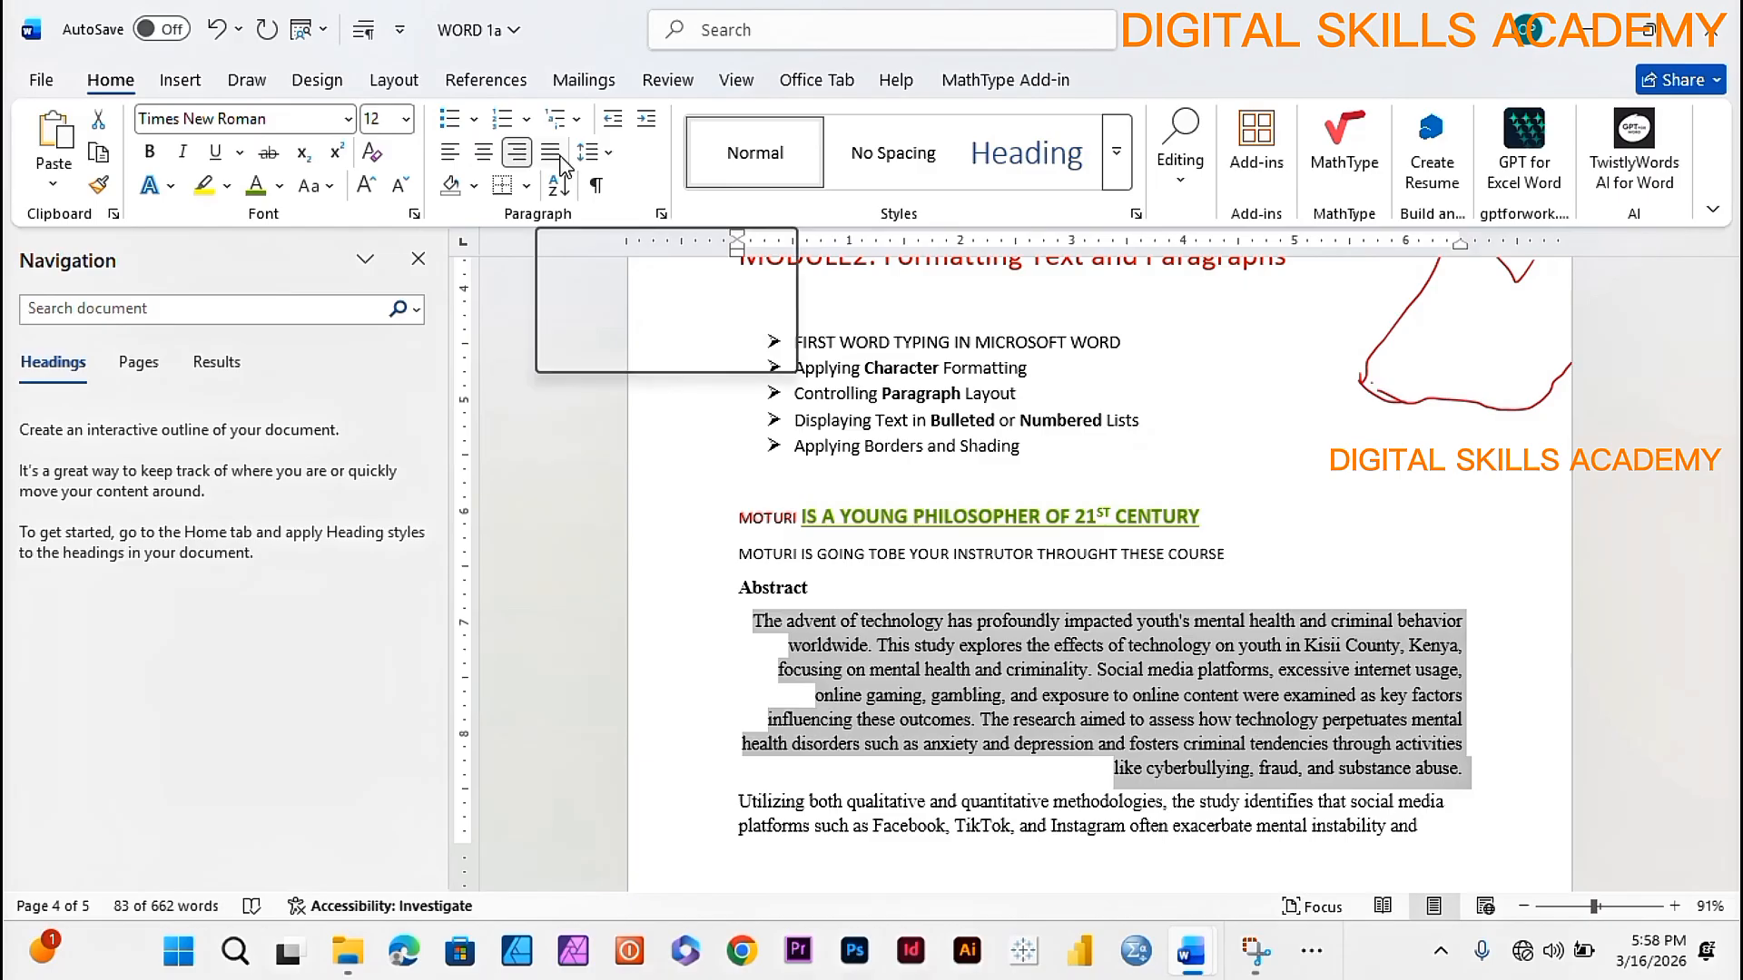
# - Justify the first Abstract paragraph and set its line spacing to 1.5
pyautogui.click(551, 153)
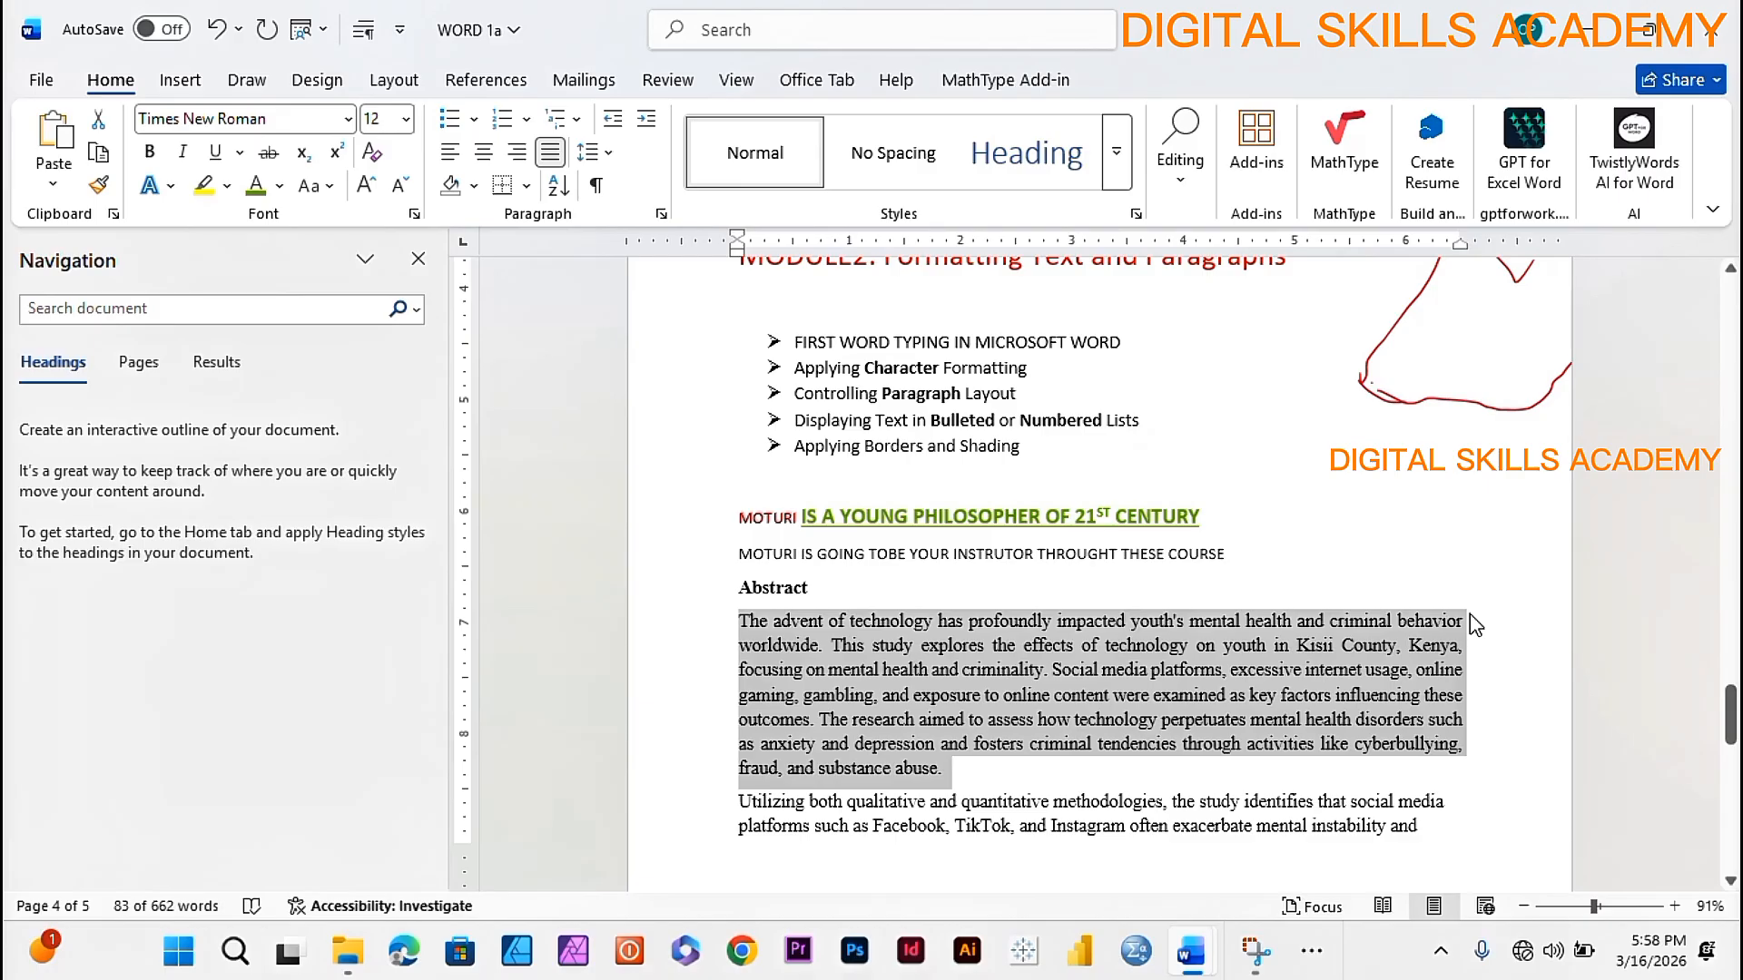
pyautogui.click(603, 156)
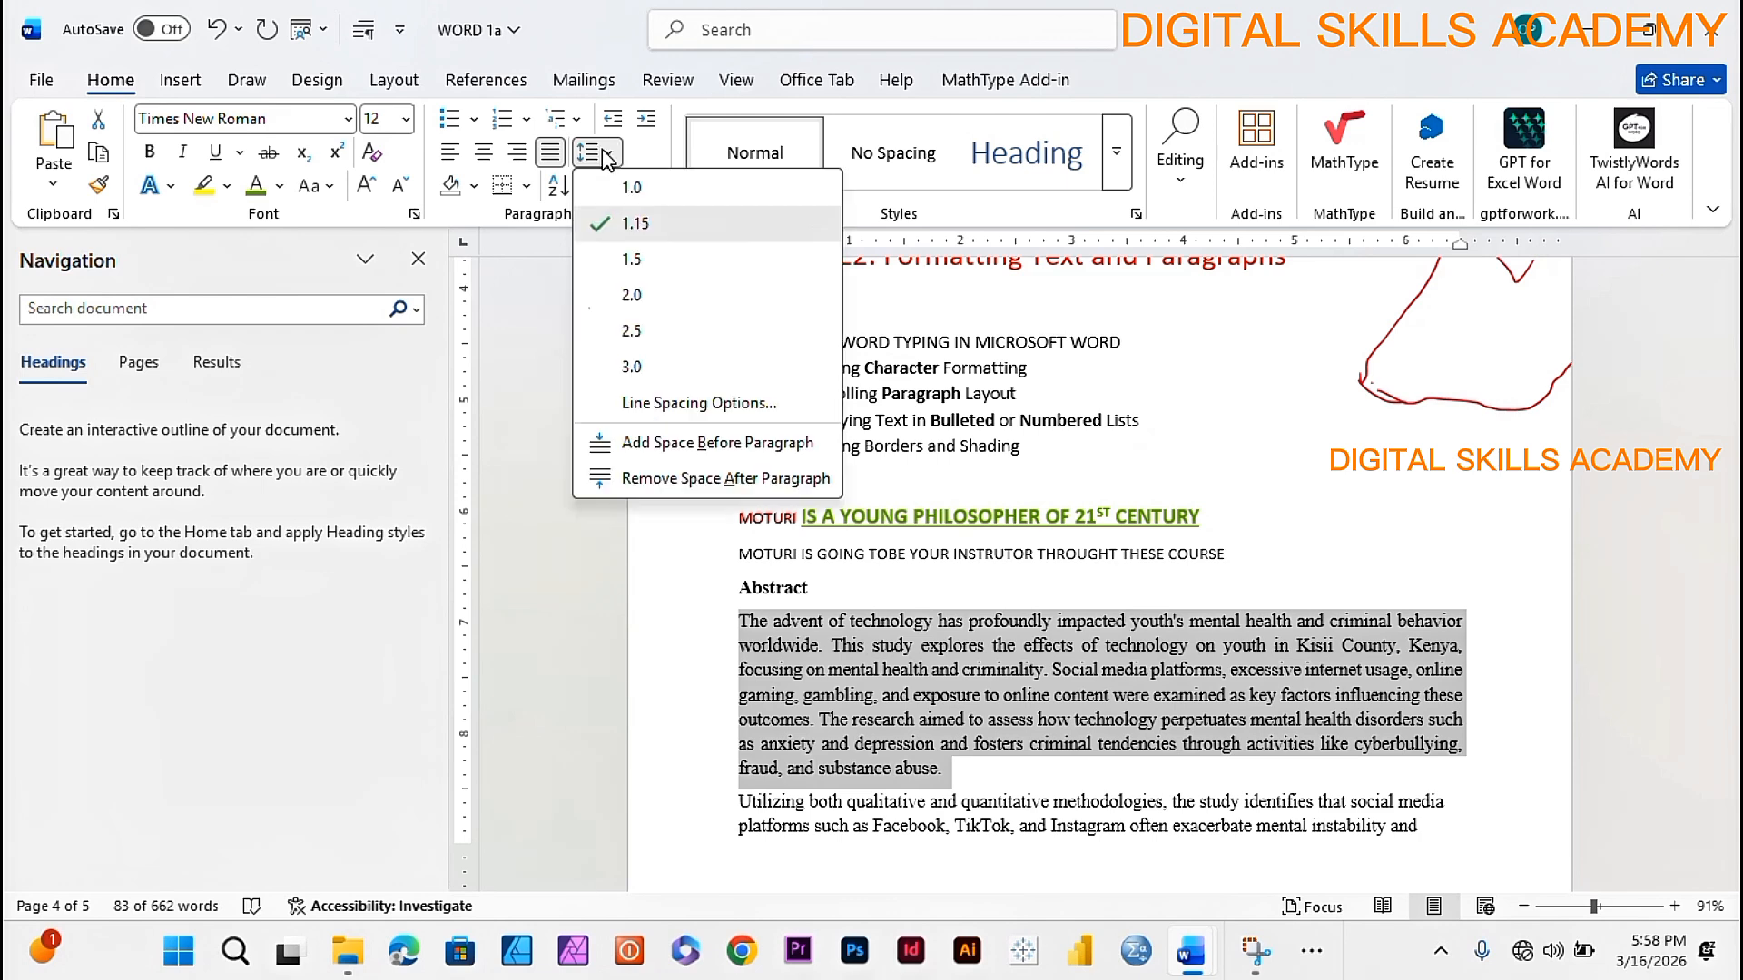
pyautogui.click(635, 262)
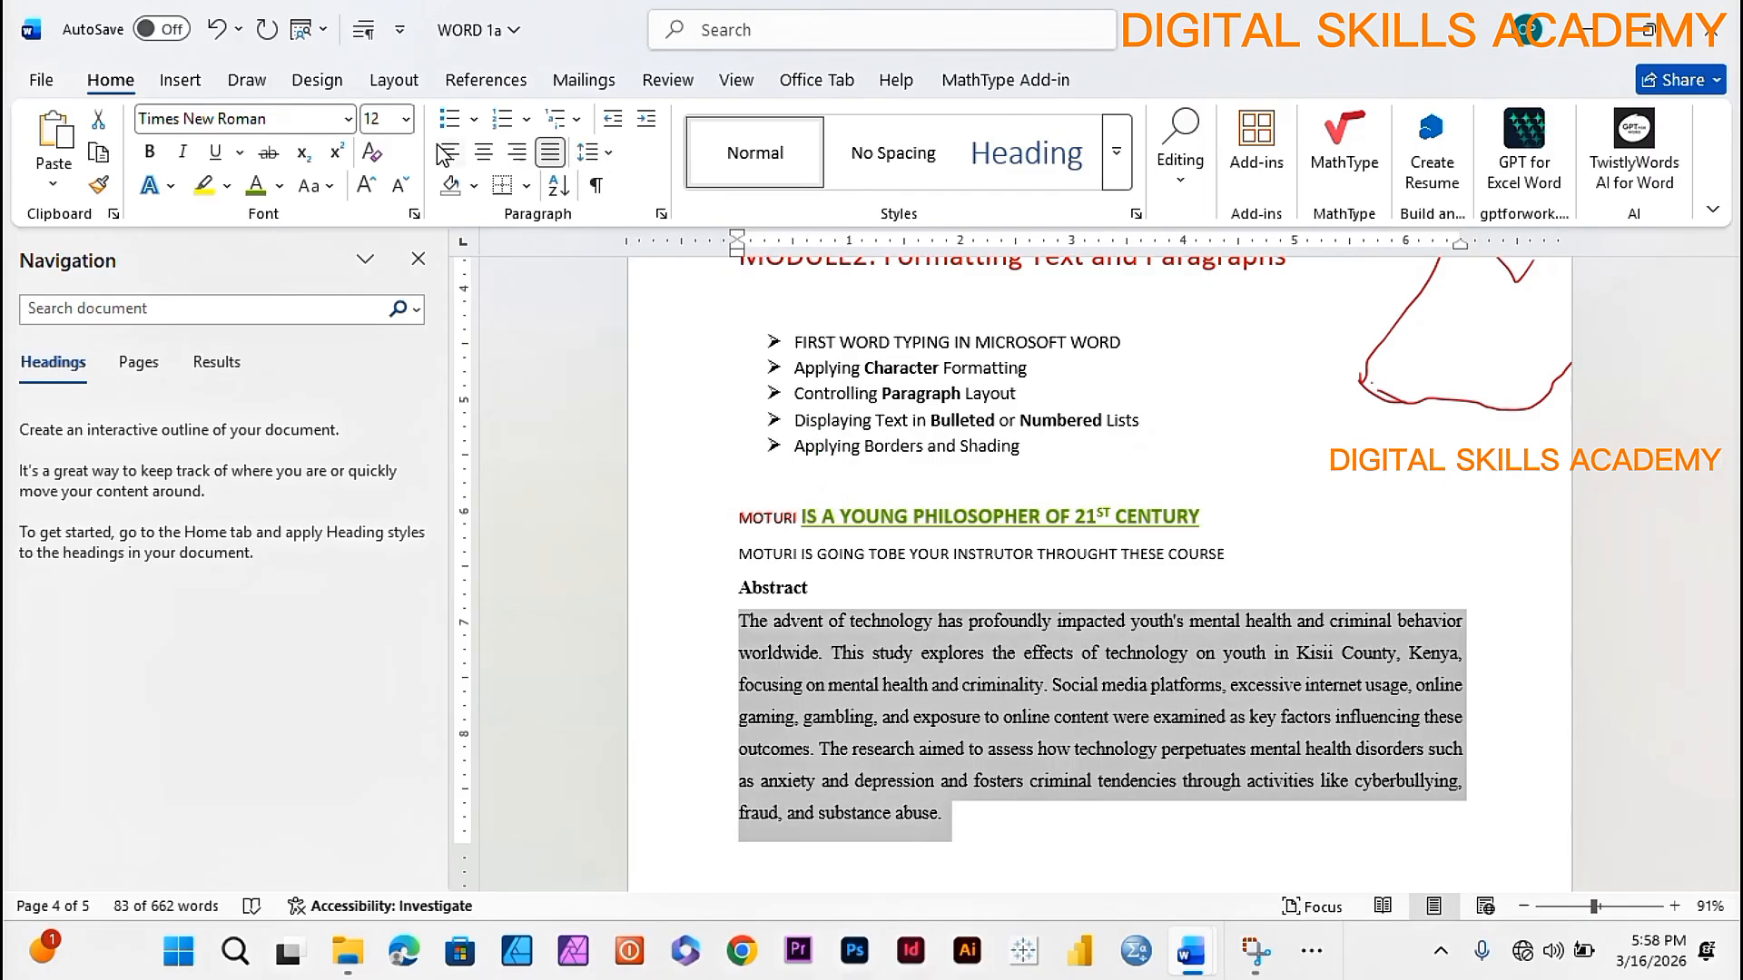
# - Apply the built-in Double paragraph spacing to the document and check the spacing of the Abstract paragraphs
pyautogui.click(318, 80)
pyautogui.click(1348, 123)
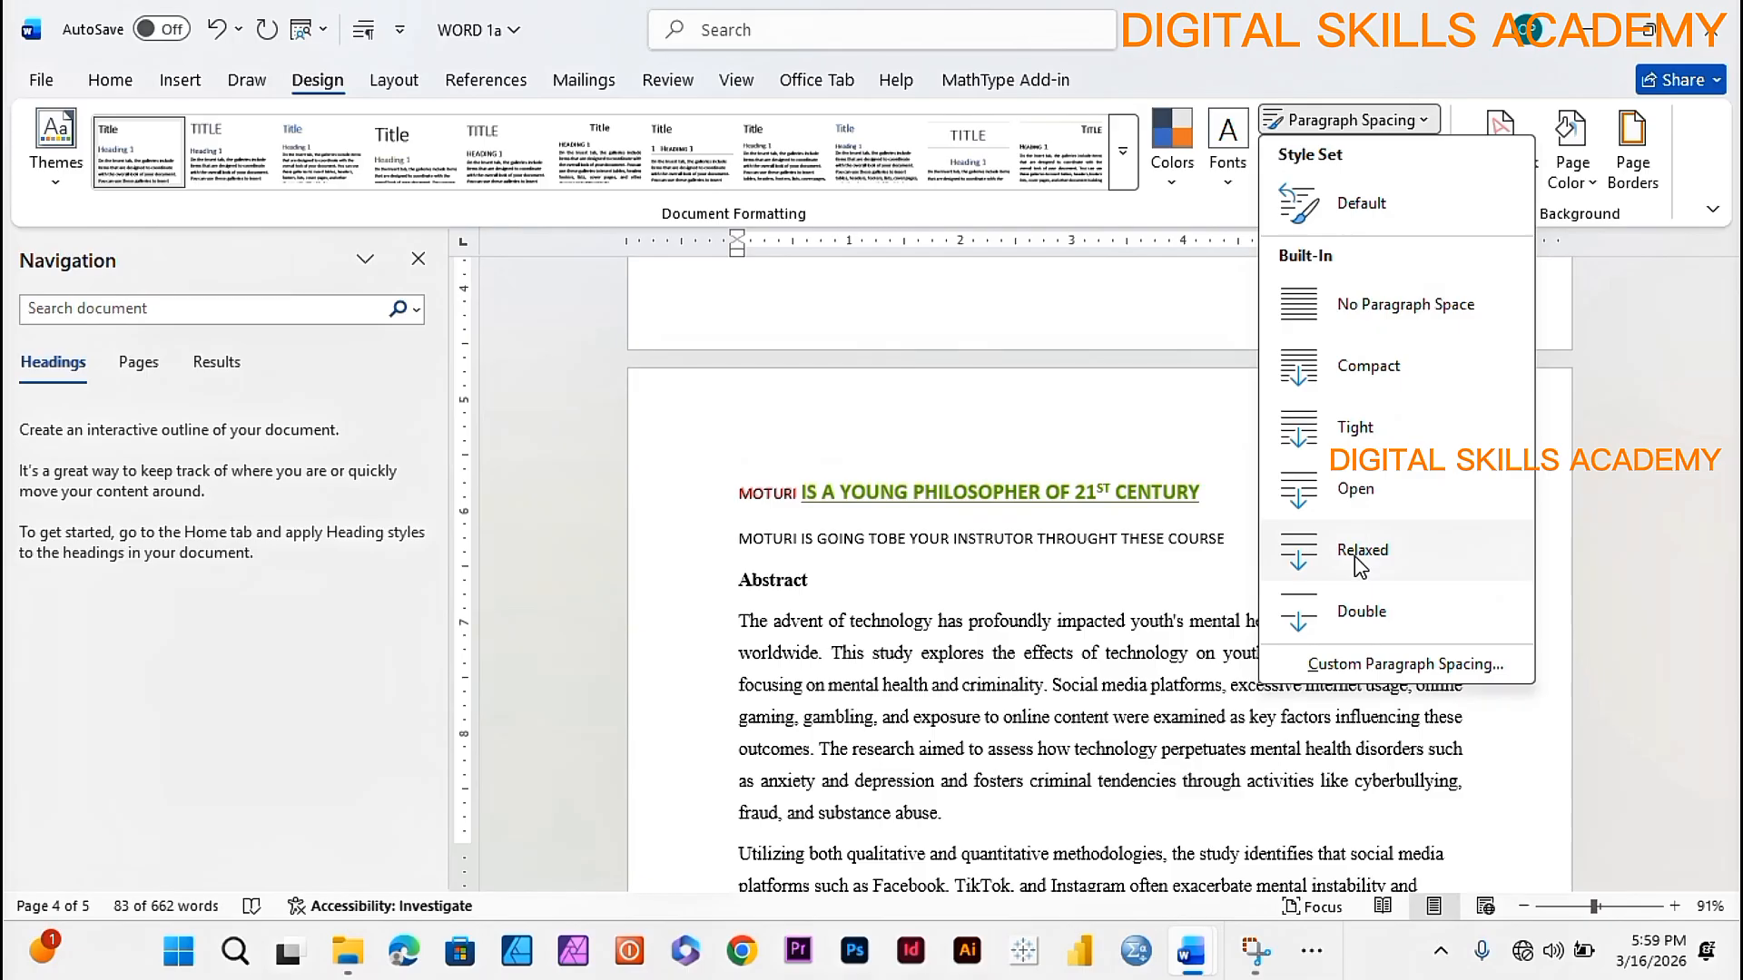
pyautogui.click(1366, 618)
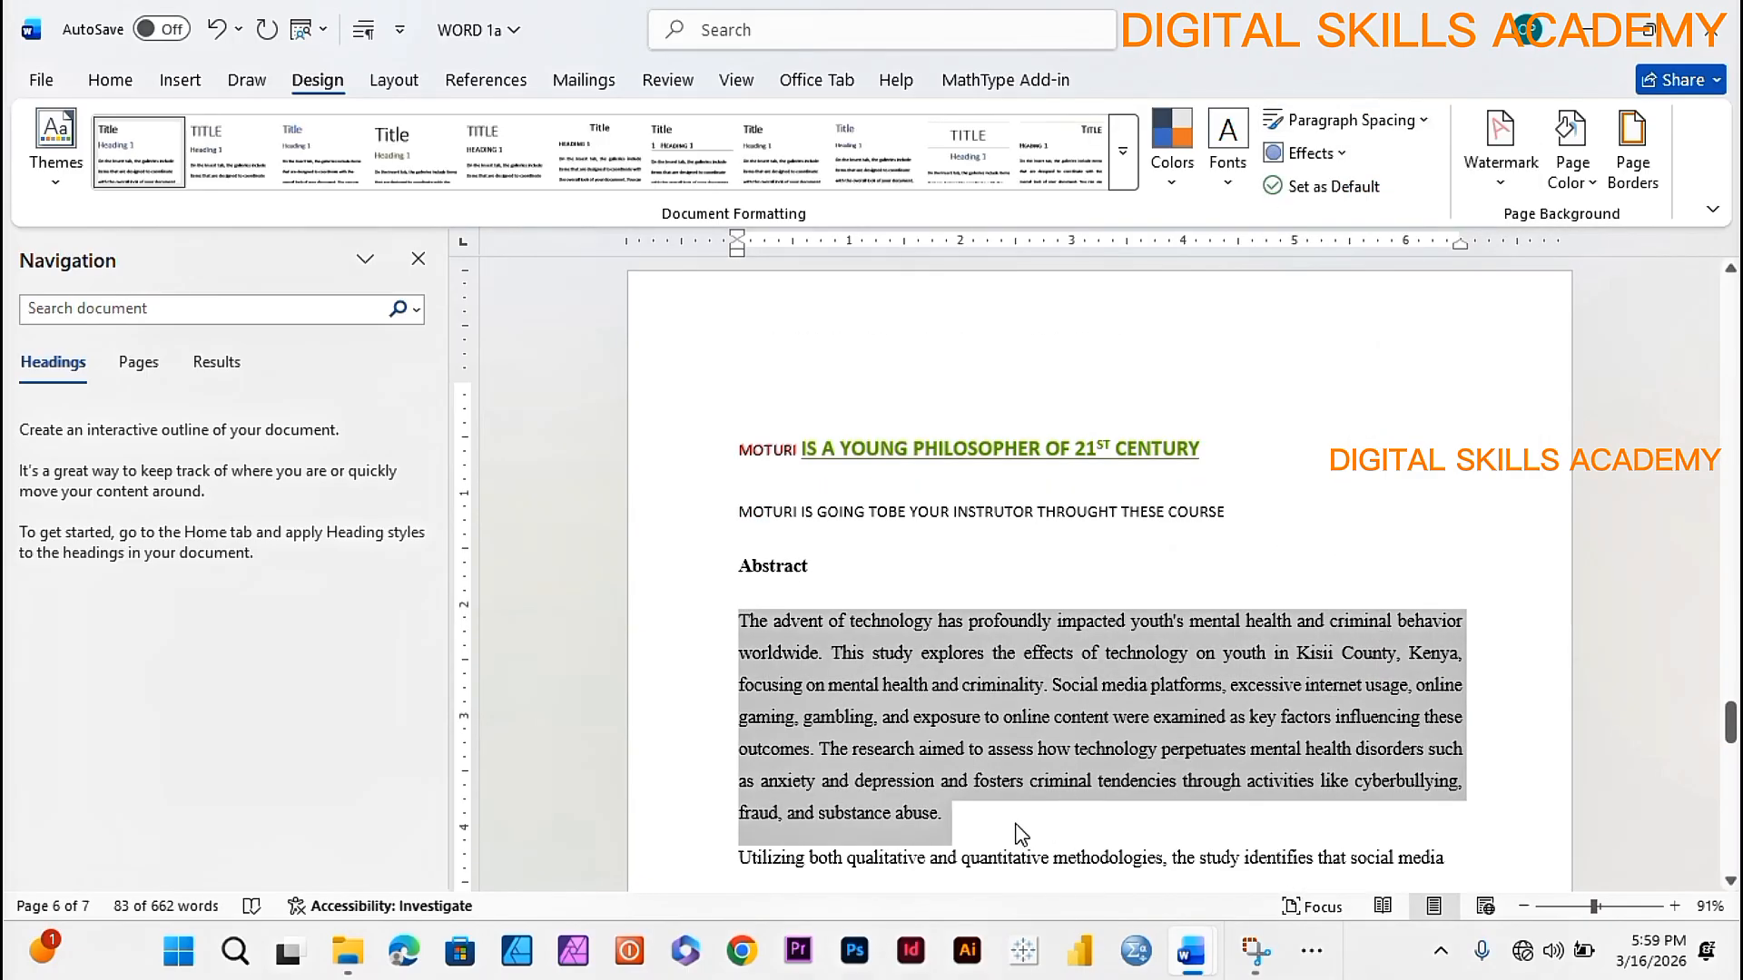
pyautogui.click(964, 837)
pyautogui.scroll(-3, 996, 739)
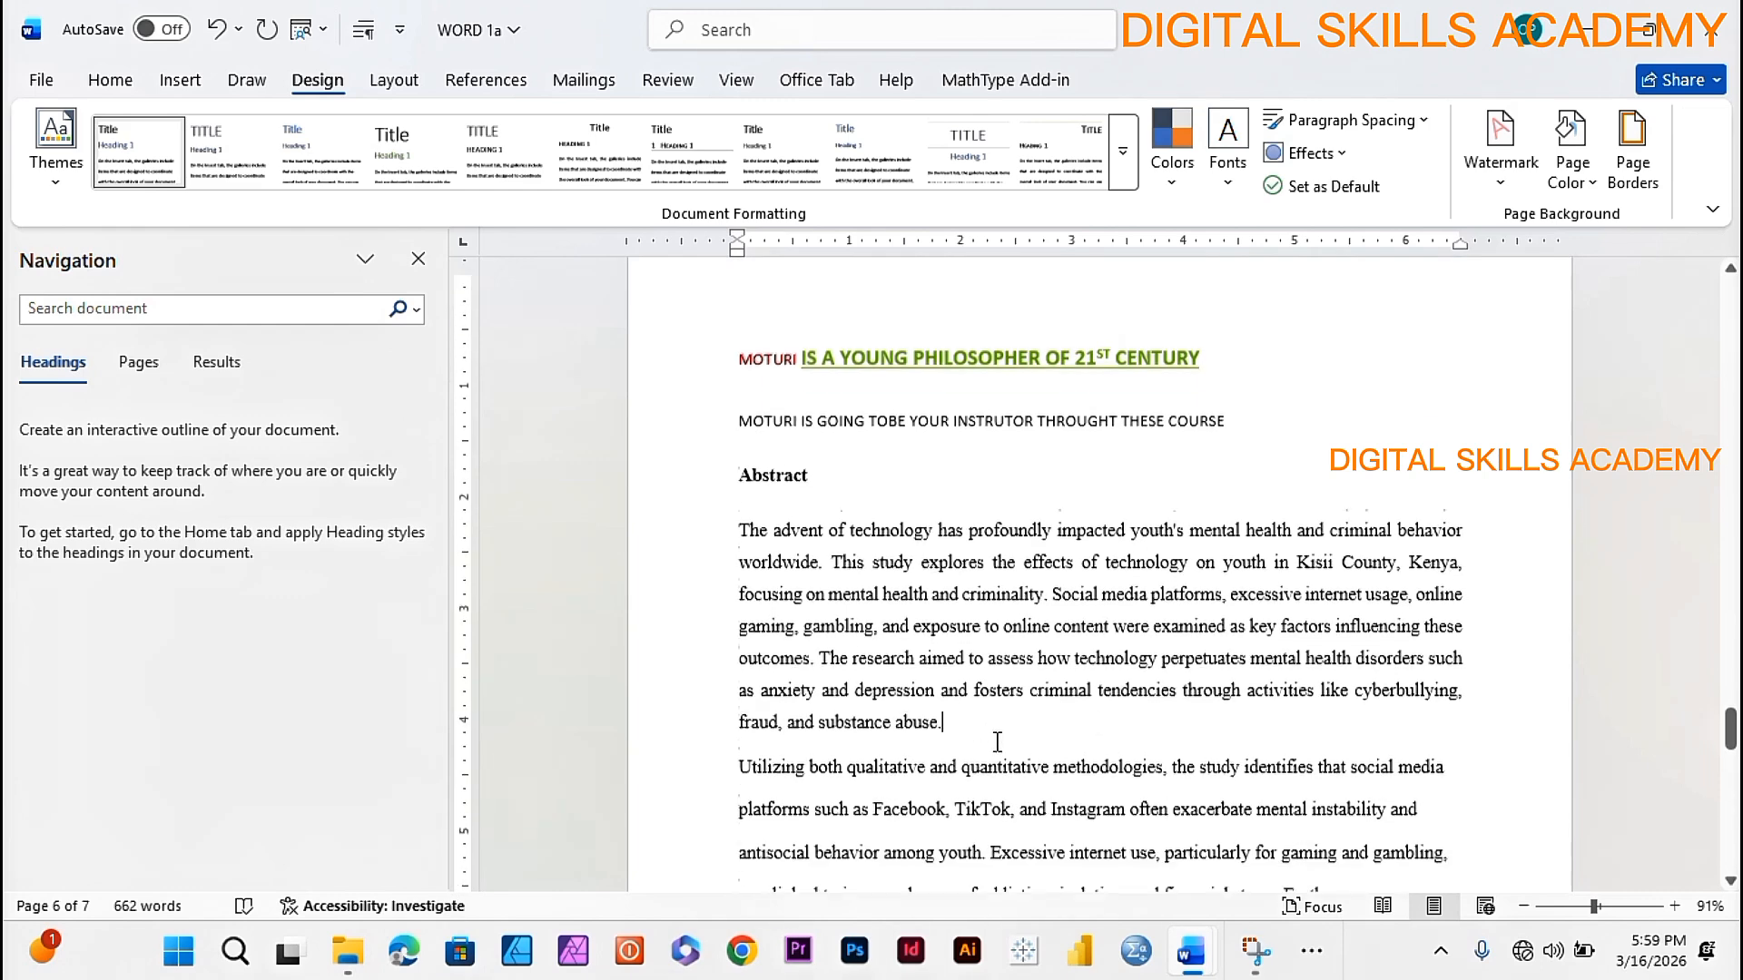
pyautogui.scroll(-2, 995, 670)
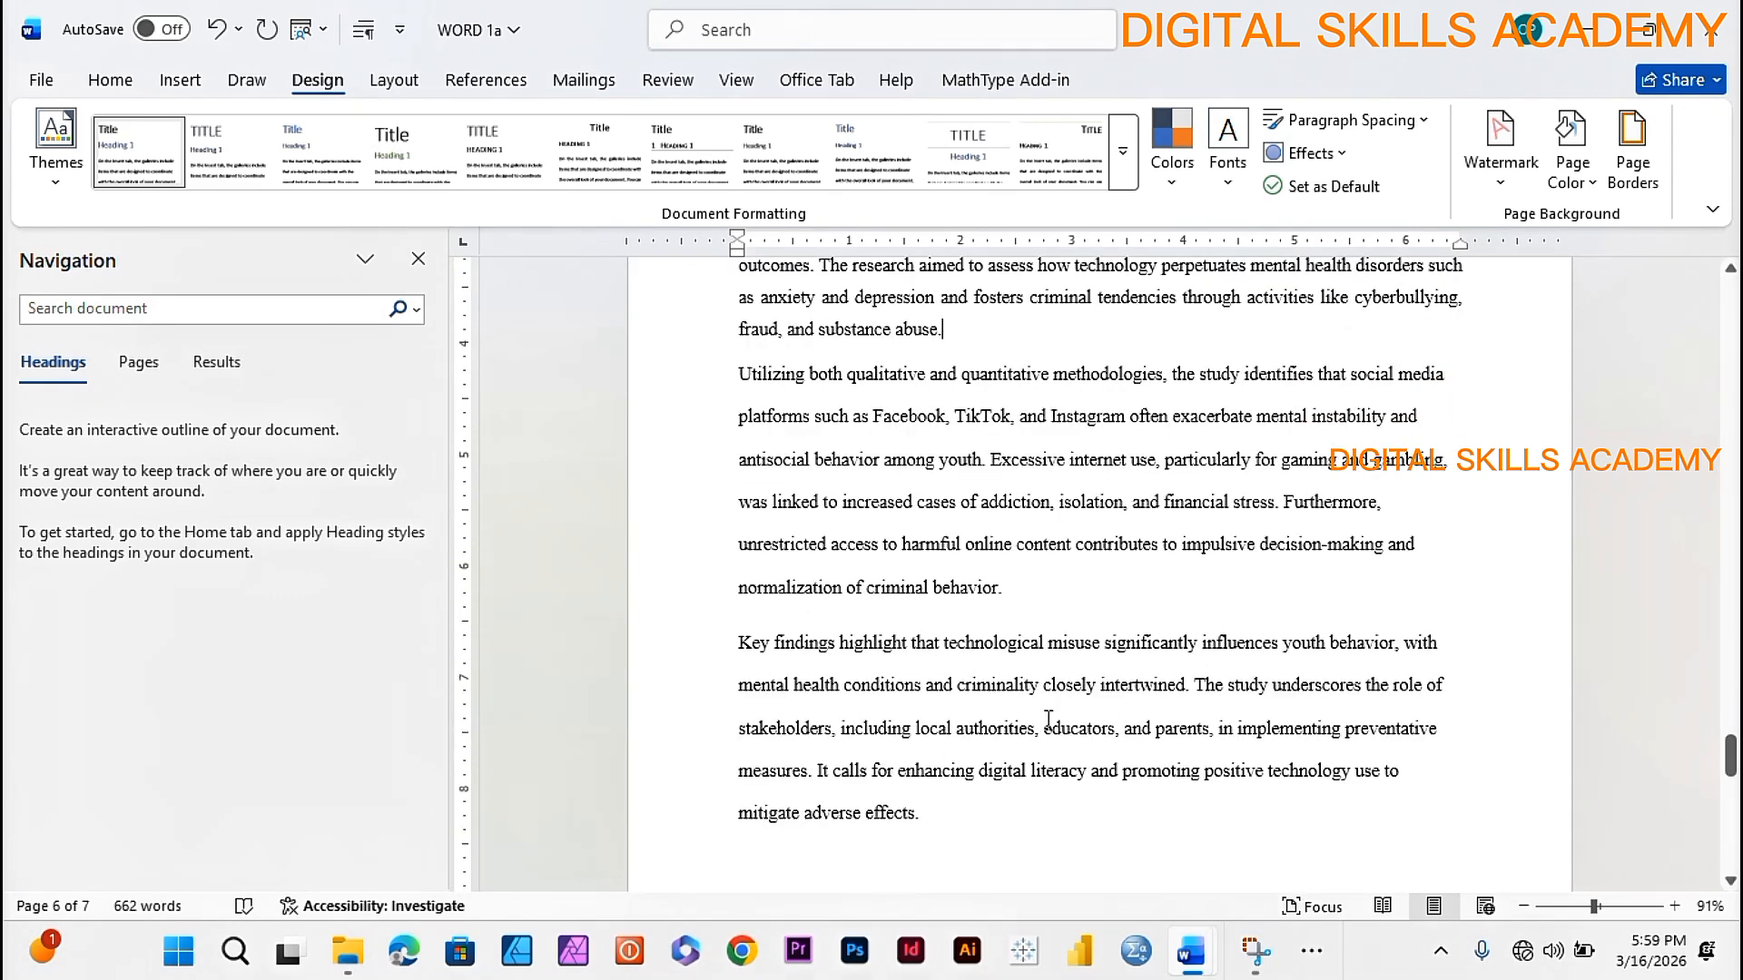
# - Select the Abstract paragraphs, apply the built-in Tight paragraph spacing to the document and check the resulting text spacing
pyautogui.moveTo(938, 810); pyautogui.dragTo(739, 408)
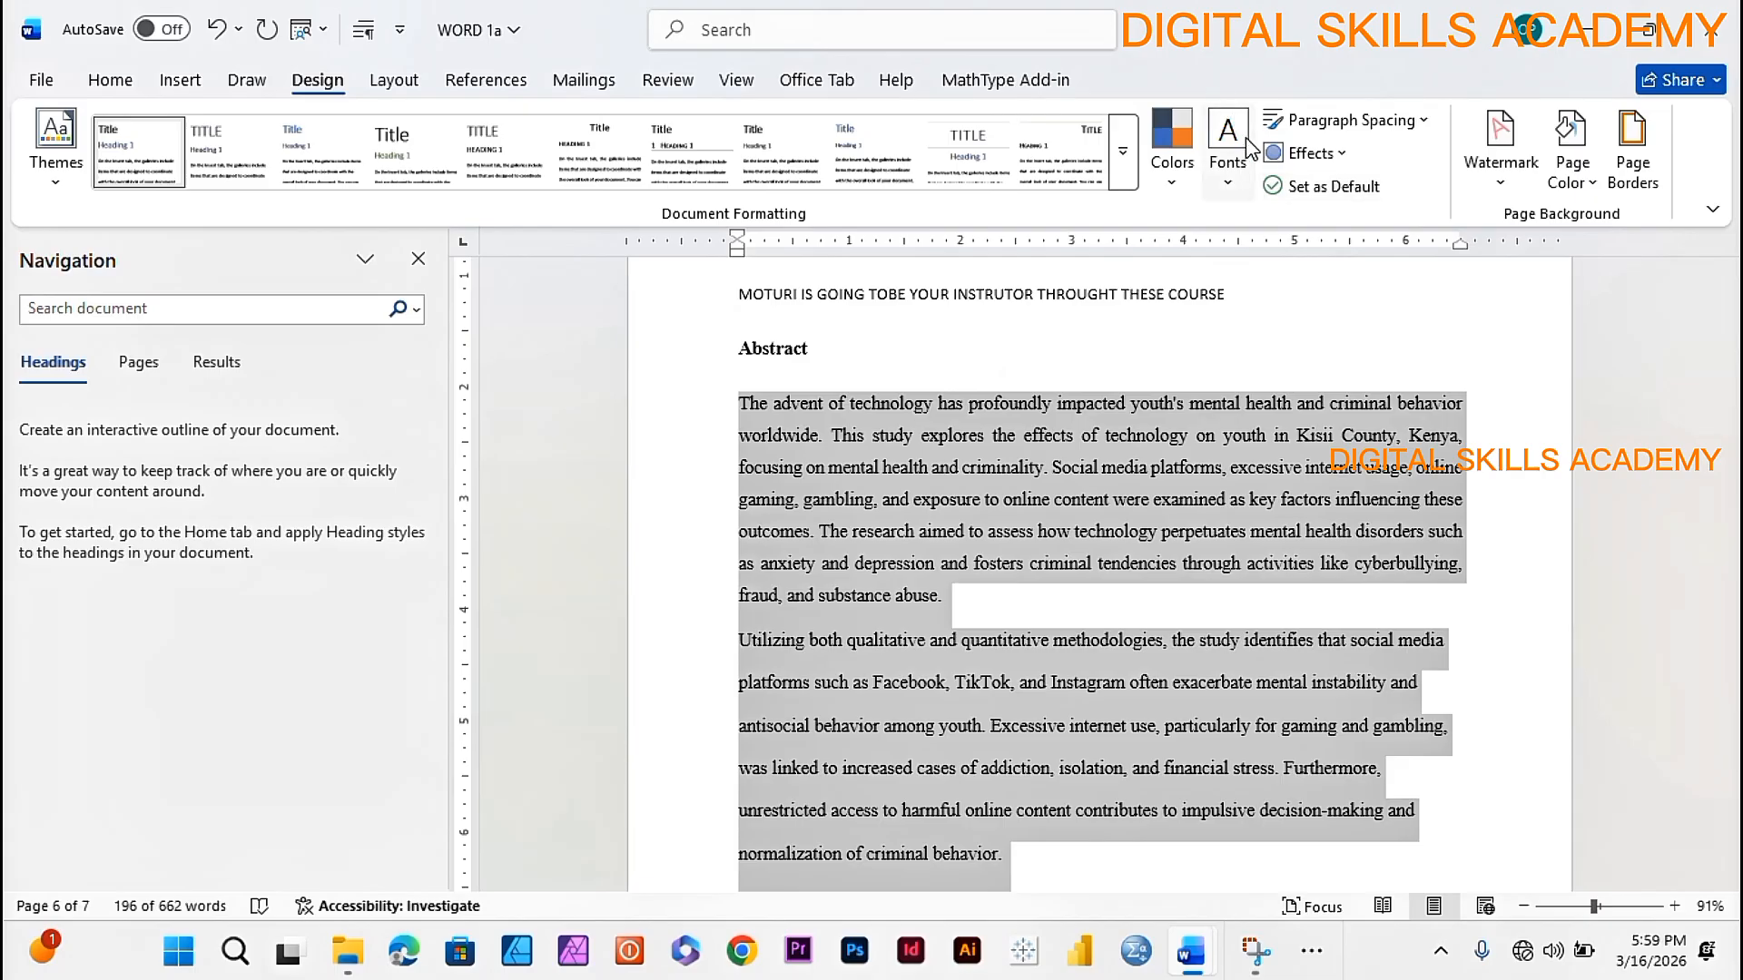
pyautogui.click(1375, 123)
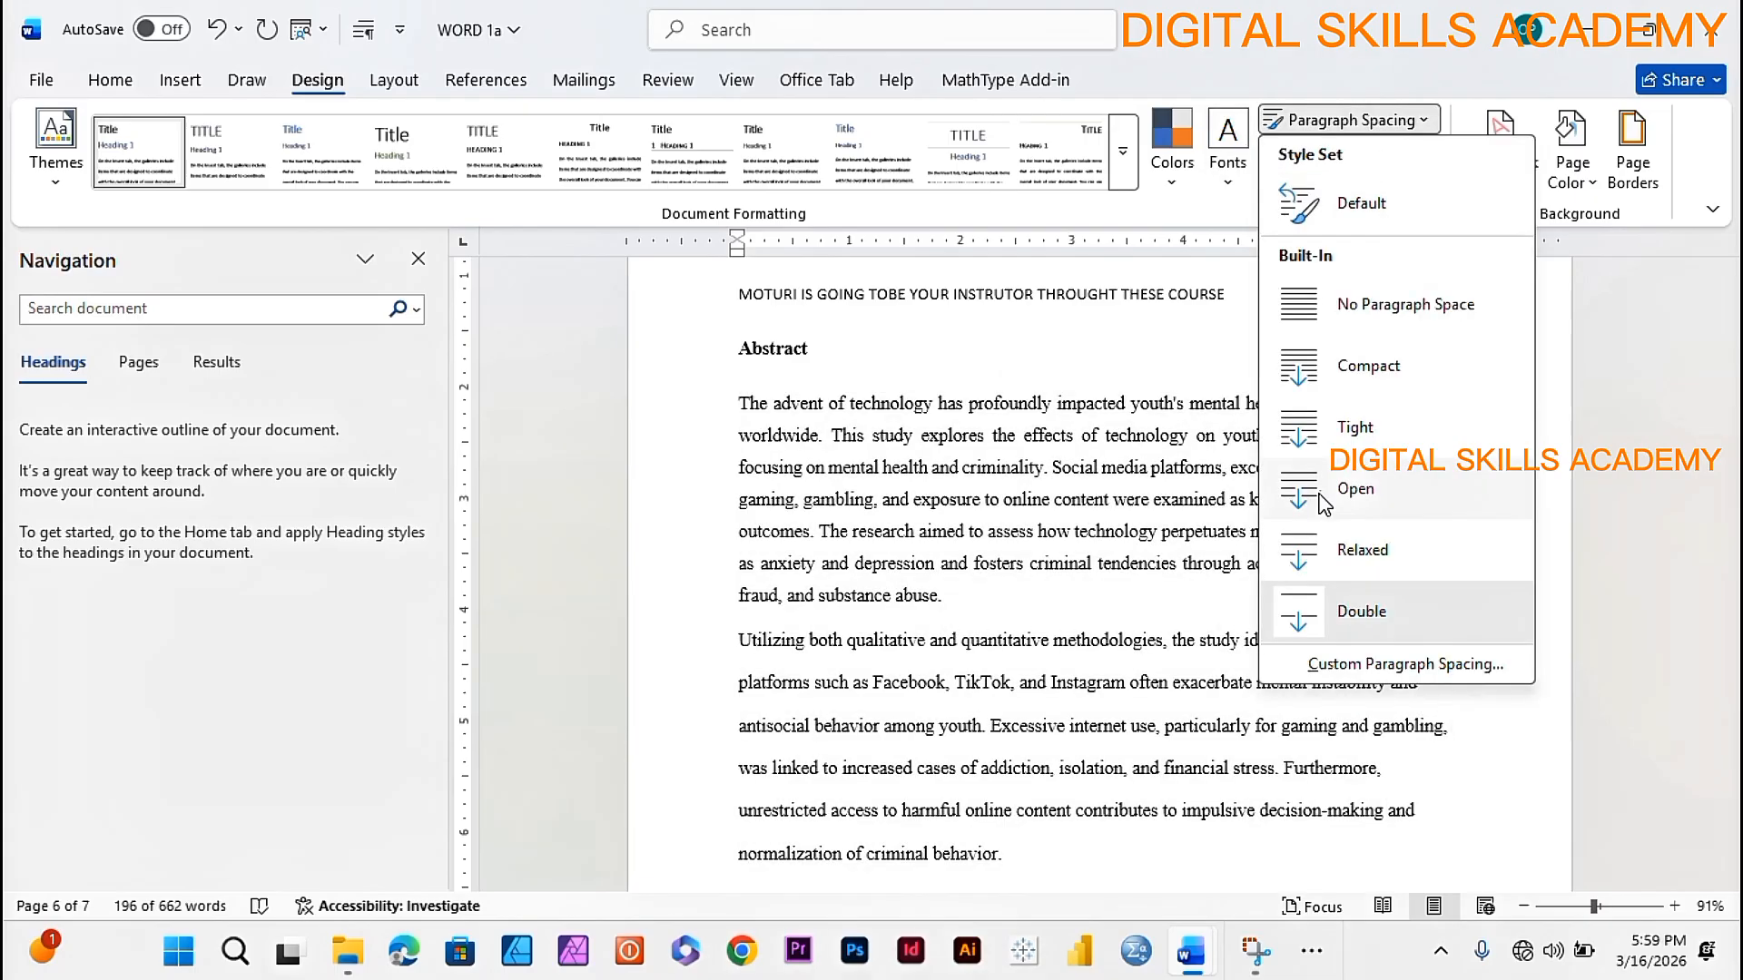
pyautogui.click(1354, 426)
pyautogui.click(1280, 712)
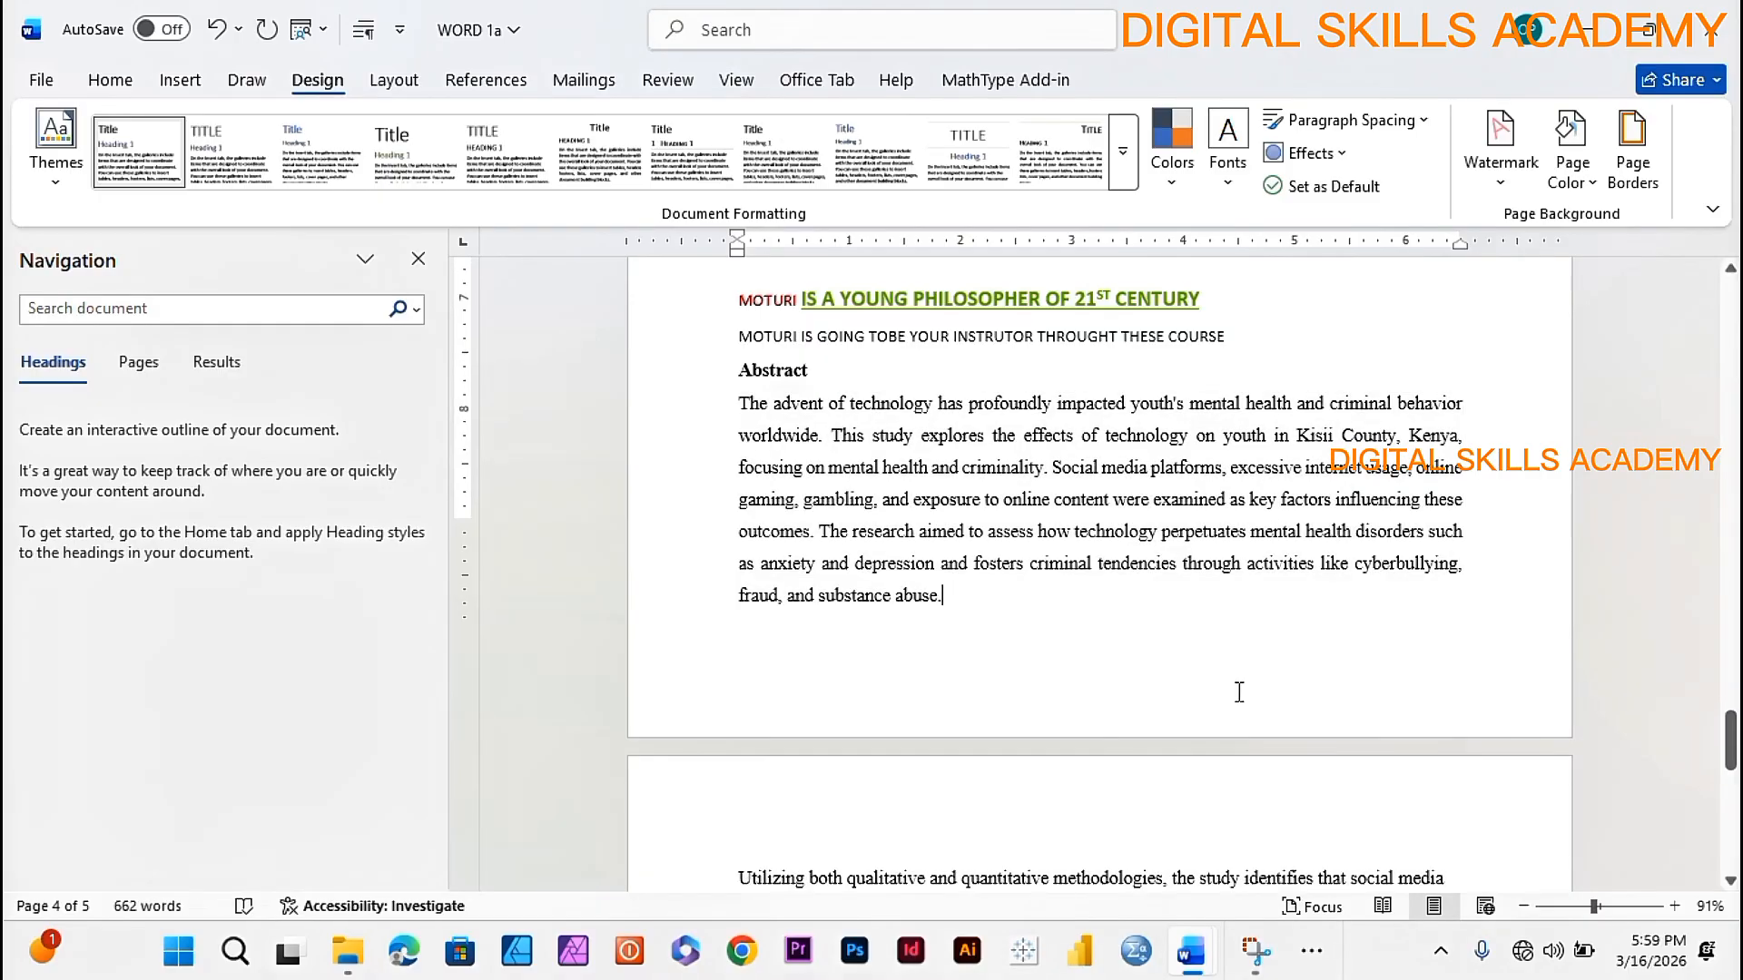
pyautogui.scroll(-5, 1243, 671)
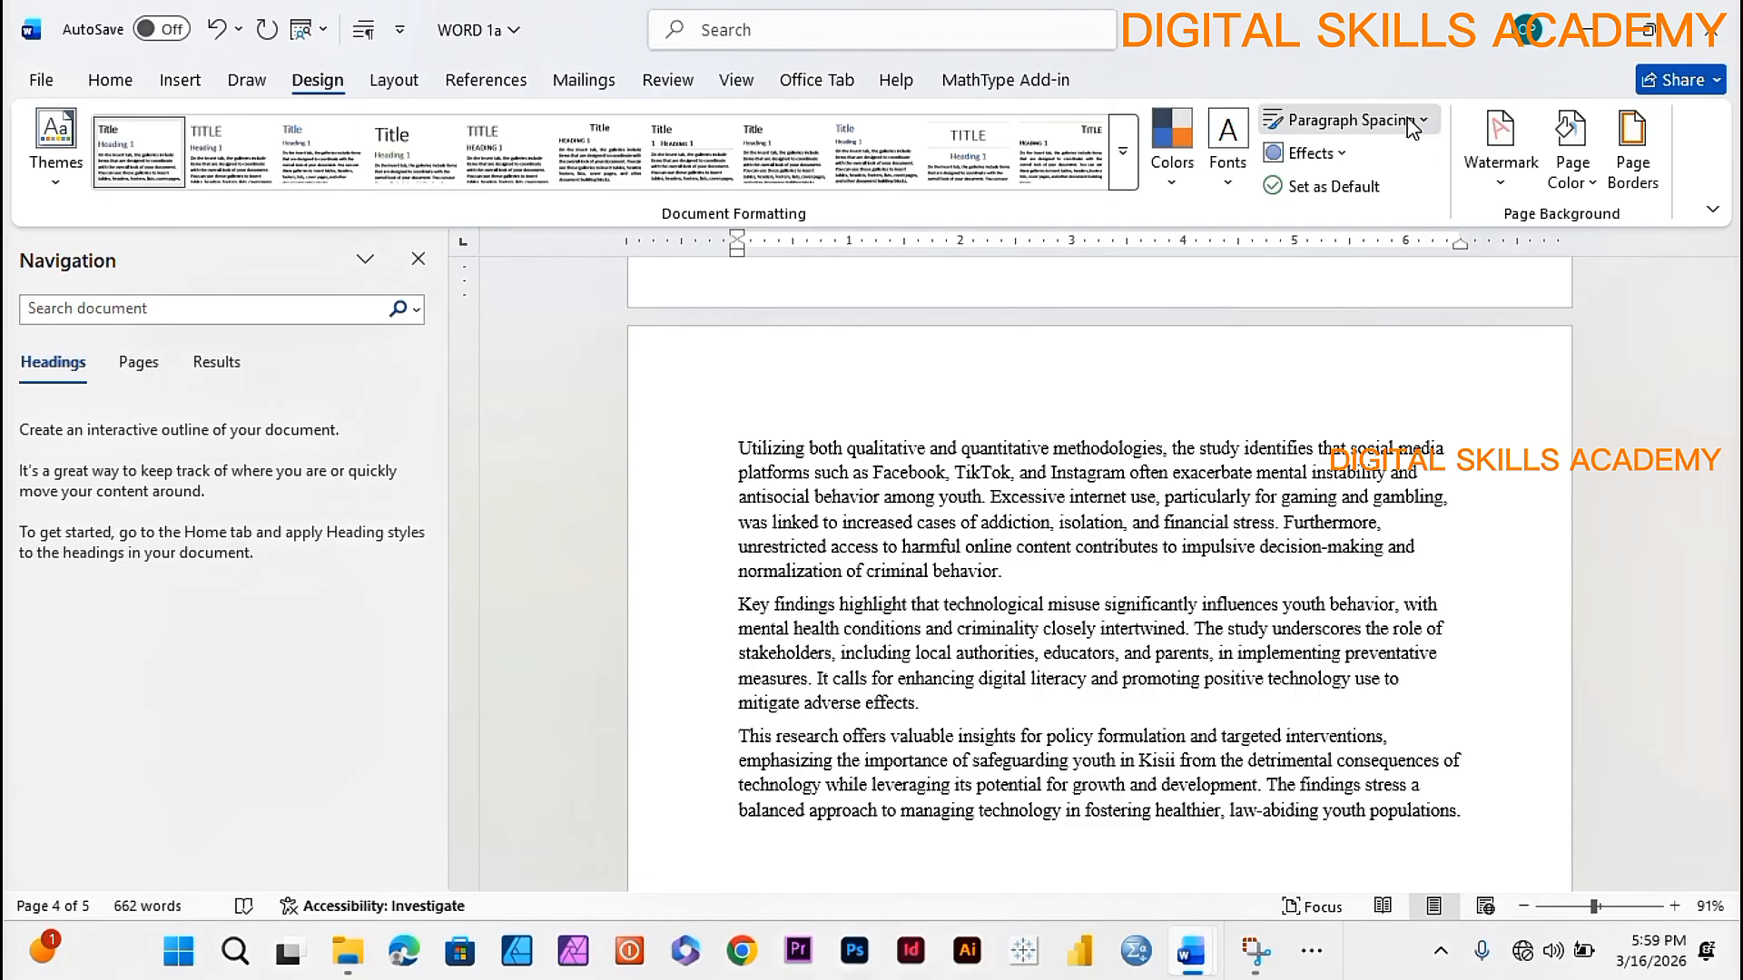
# - Reapply the built-in Double paragraph spacing to the document and review the Abstract paragraphs
pyautogui.click(1343, 120)
pyautogui.click(1323, 608)
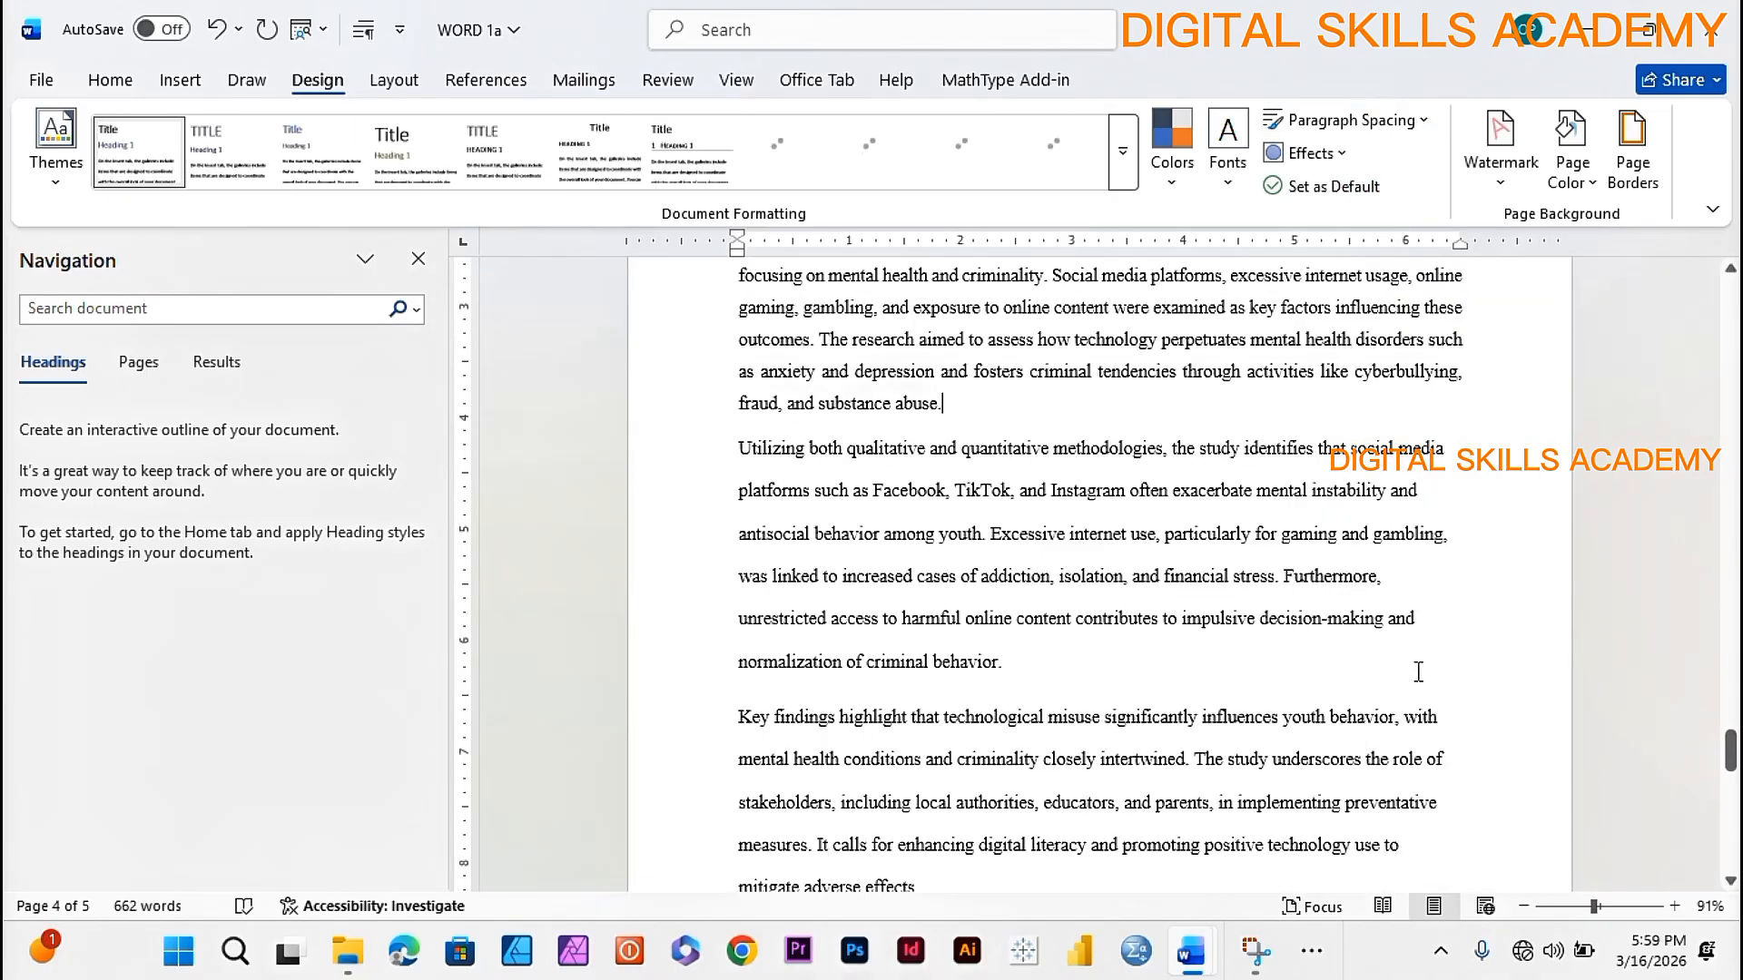
pyautogui.scroll(3, 1135, 599)
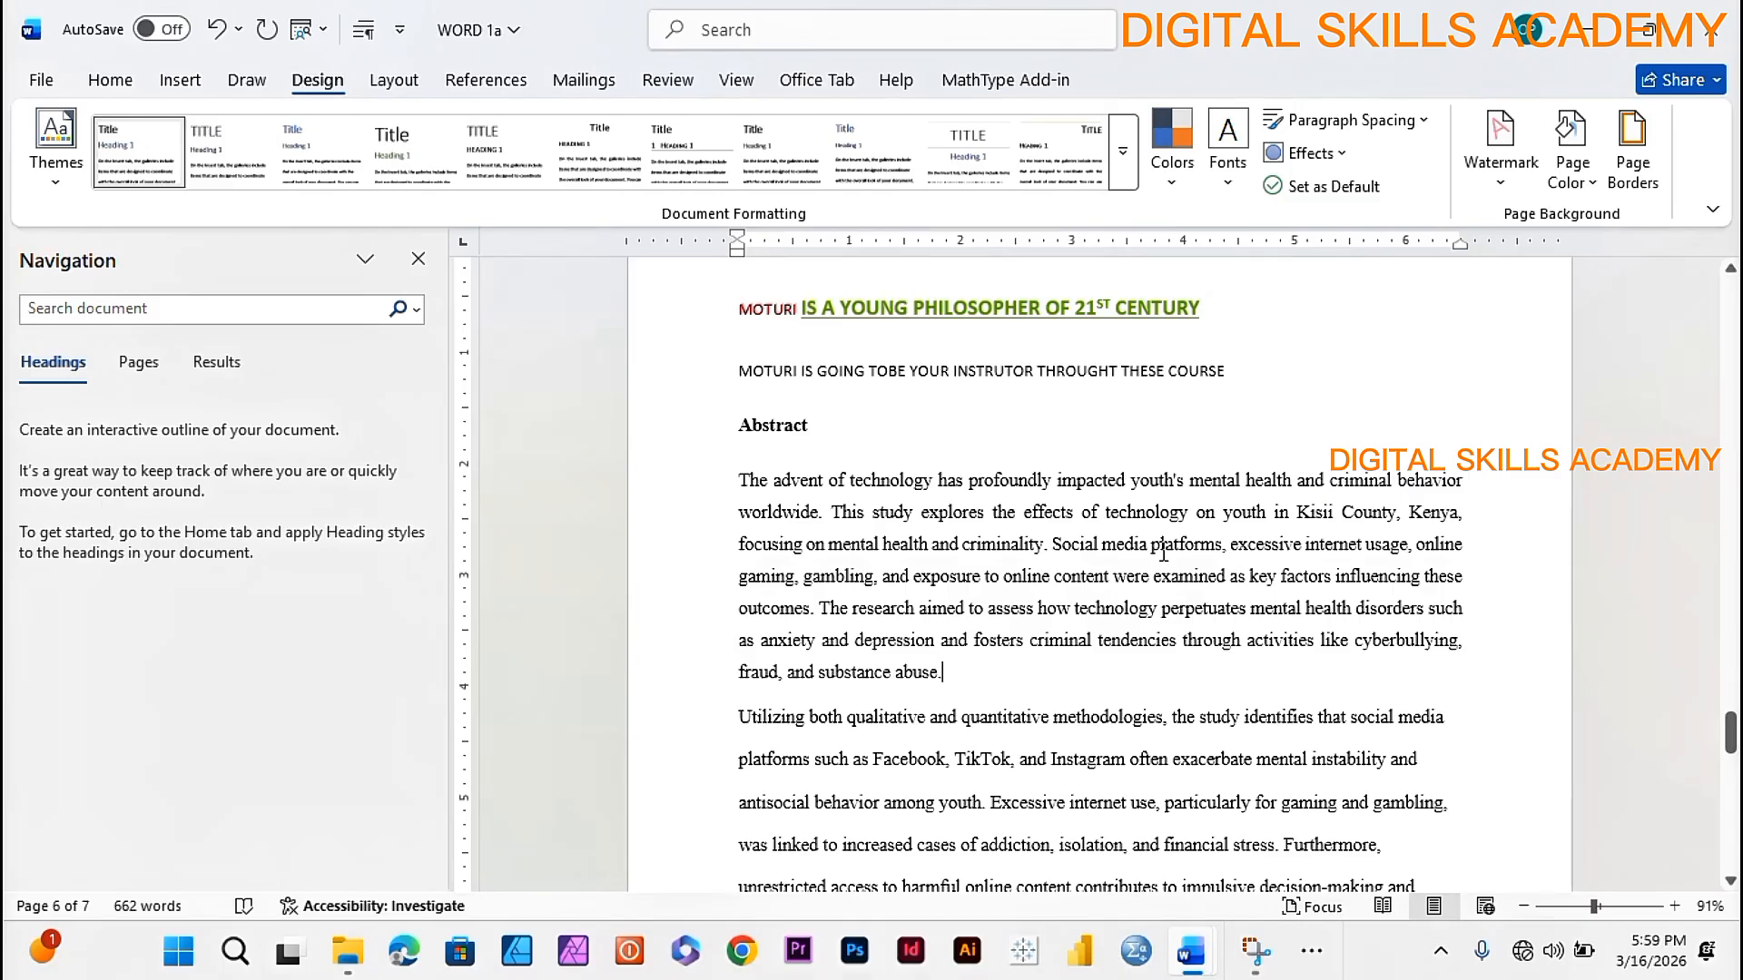
pyautogui.scroll(4, 1331, 409)
pyautogui.scroll(-7, 1283, 397)
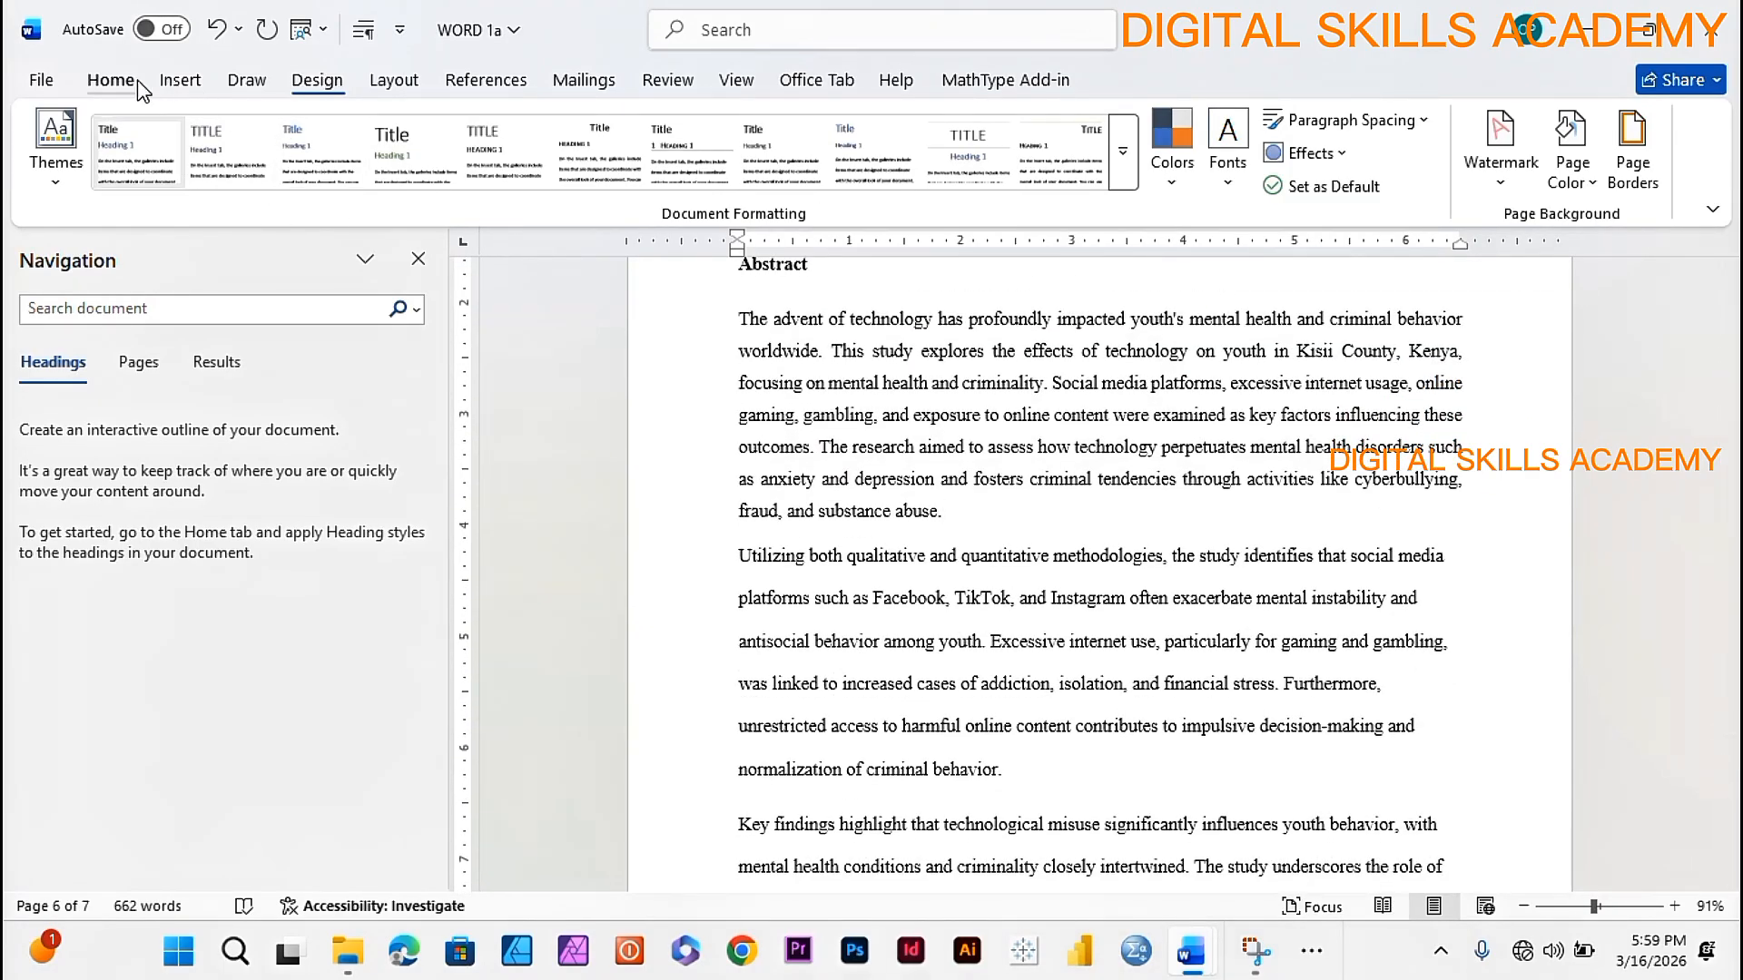
# - Select the first Abstract paragraph, increase its left indent by one level and decrease it back
pyautogui.click(111, 82)
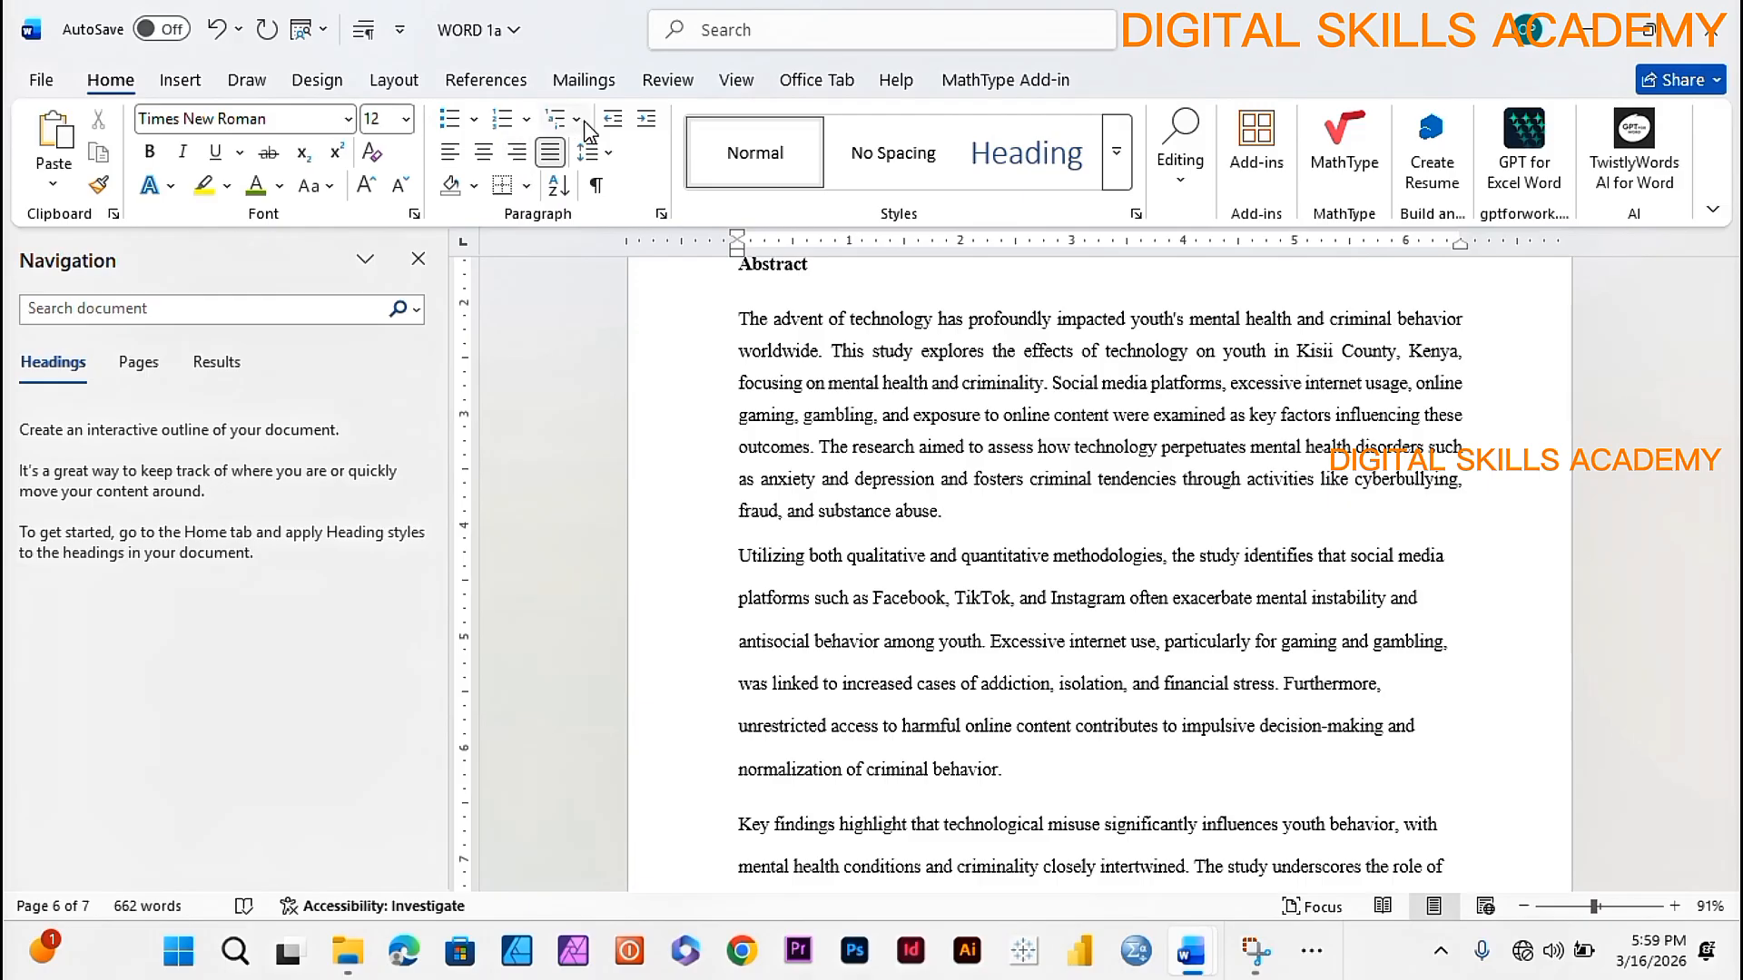
pyautogui.moveTo(944, 511); pyautogui.dragTo(721, 313)
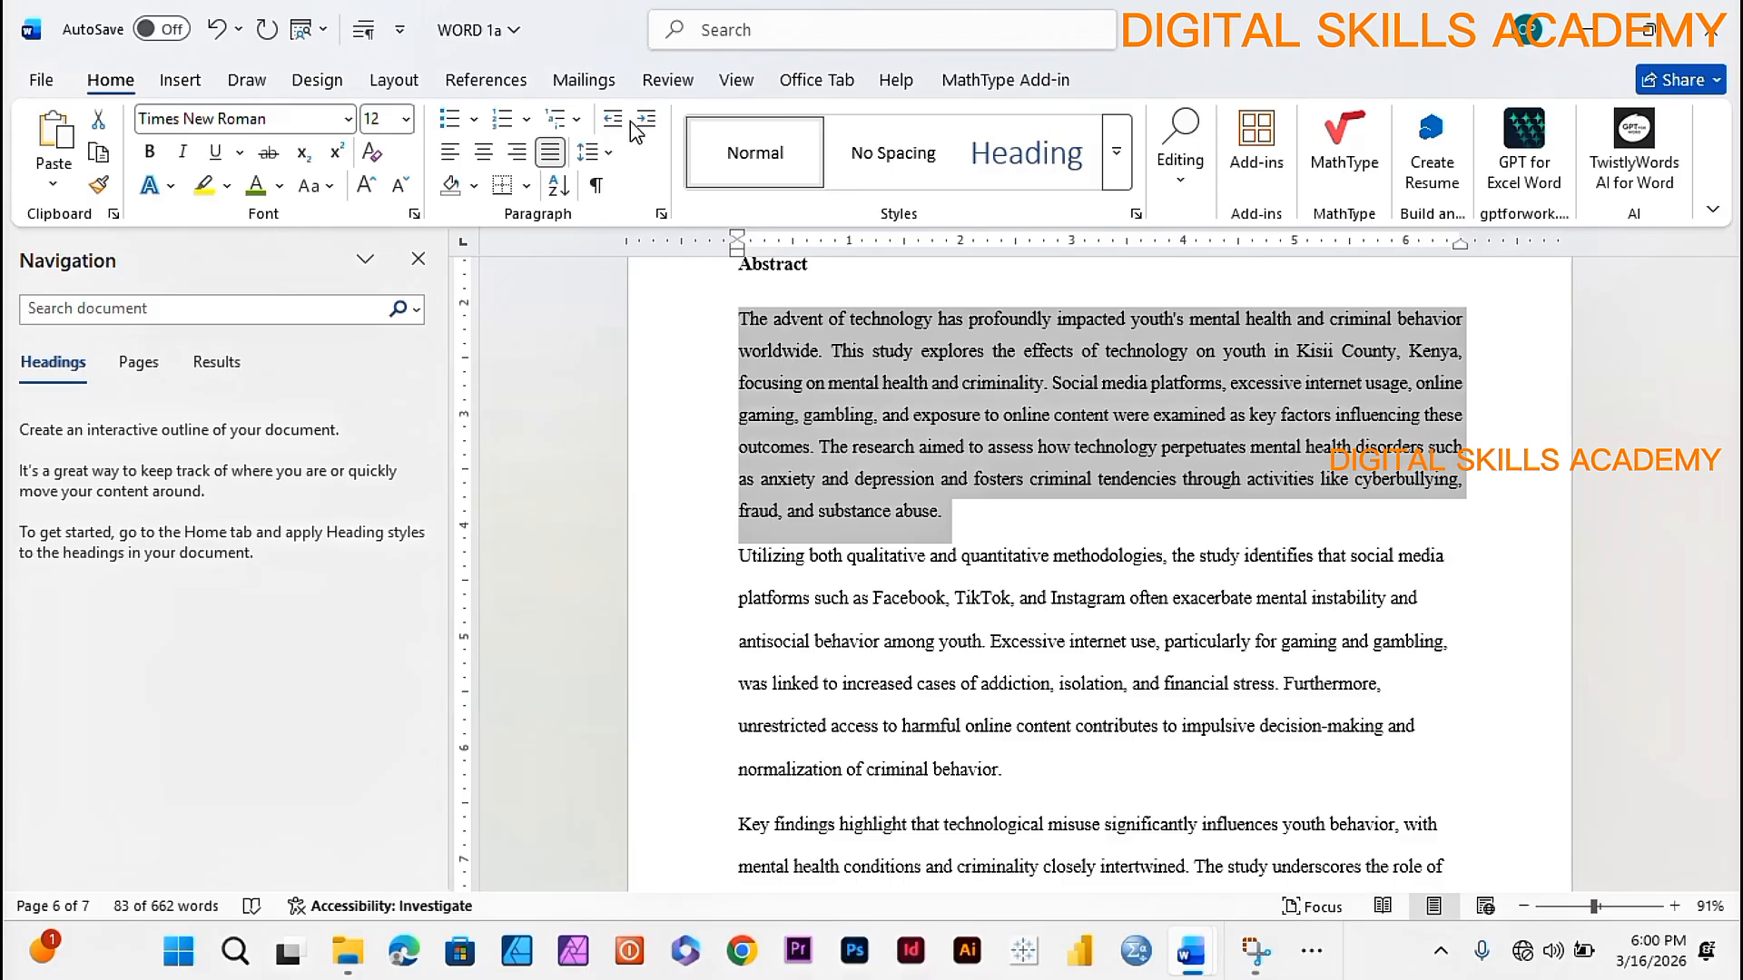
pyautogui.click(645, 121)
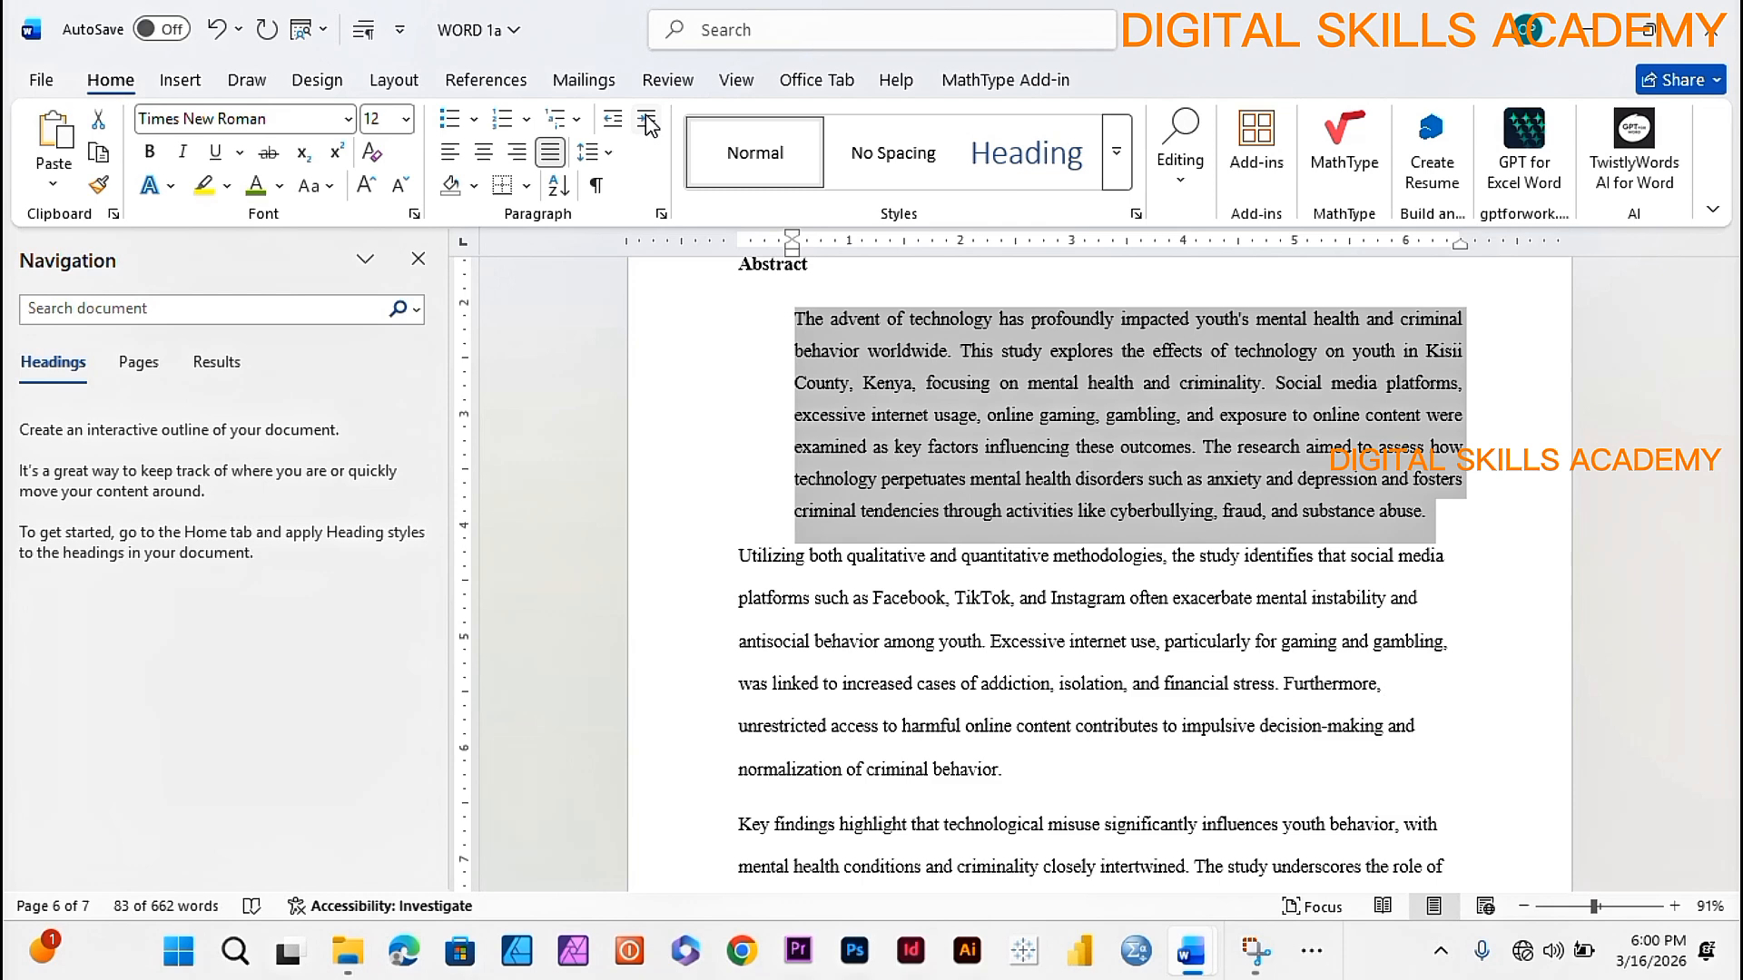
pyautogui.click(615, 119)
# - Increase the first Abstract paragraph's left indent by three levels and remove the indent from the start of its text
pyautogui.click(645, 127)
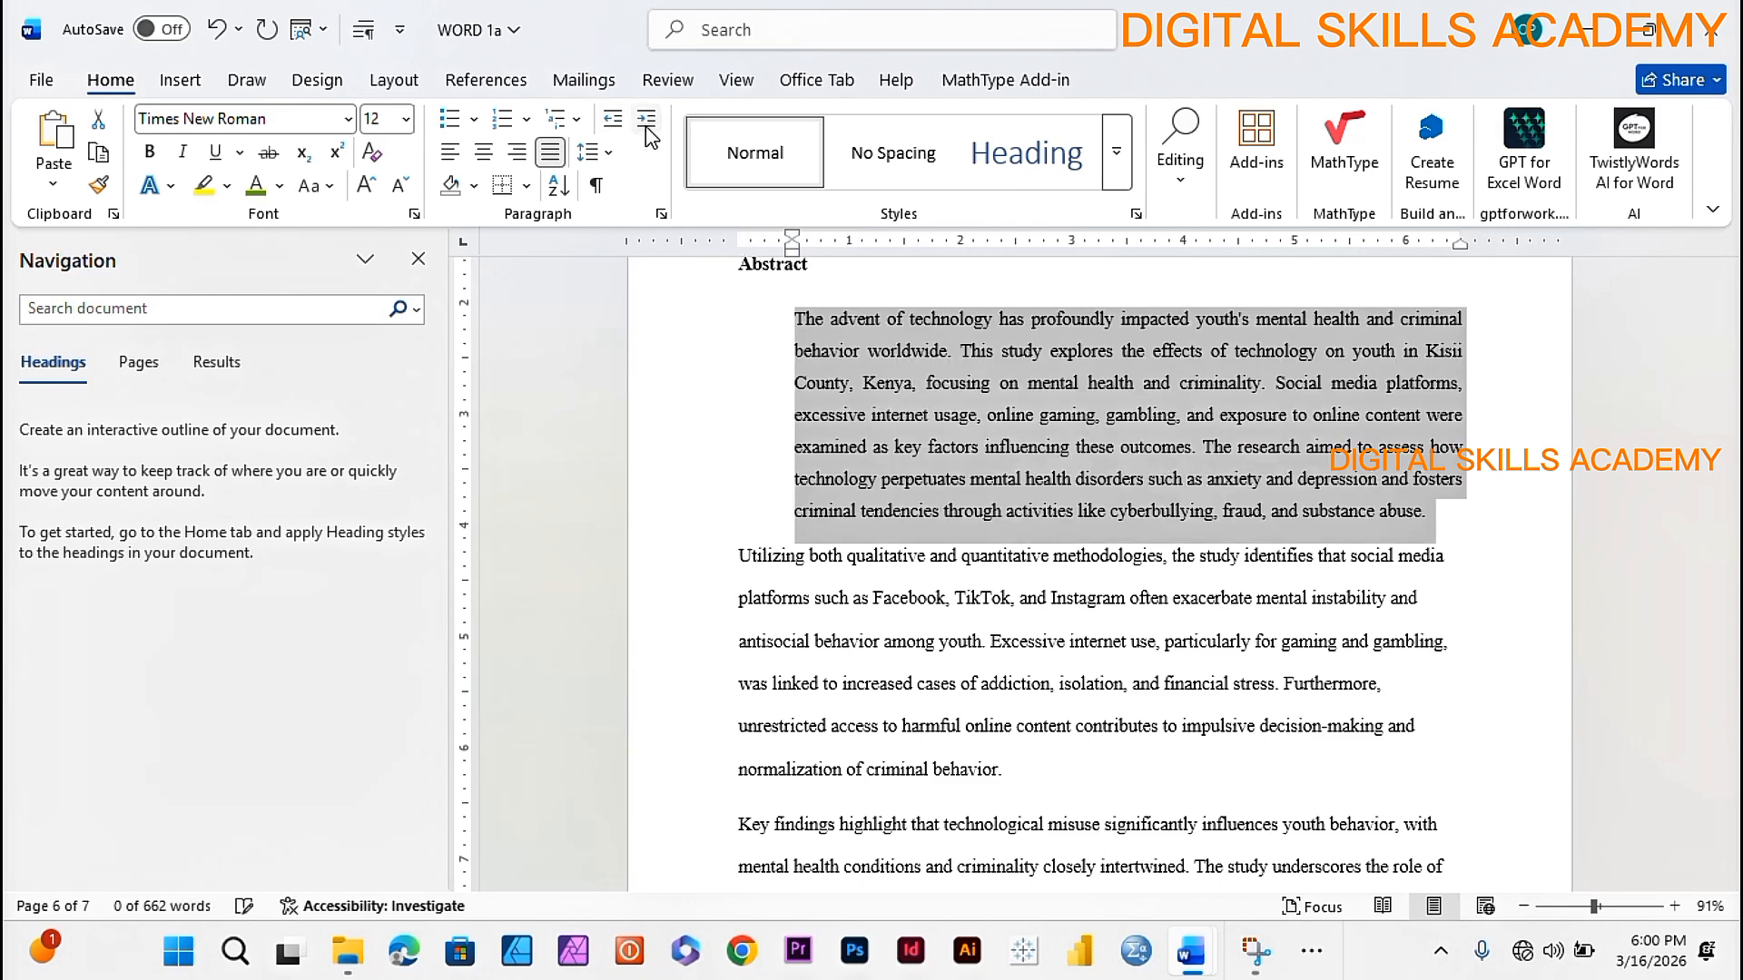
pyautogui.click(646, 127)
pyautogui.click(645, 128)
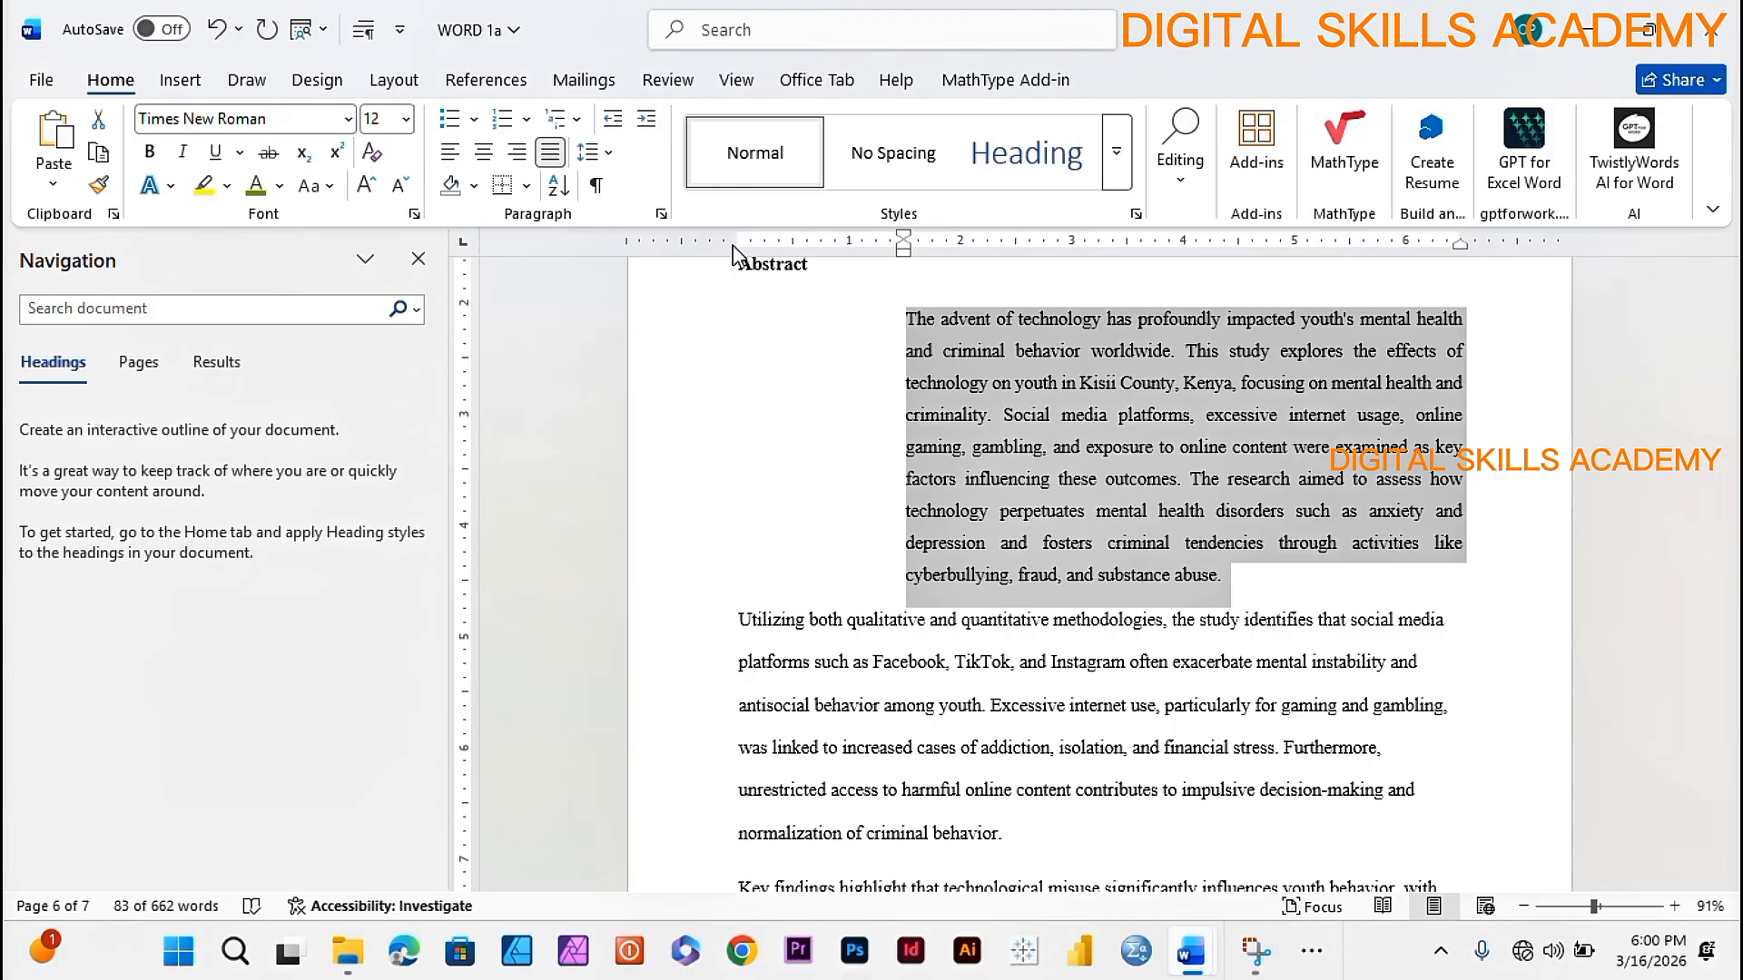
pyautogui.click(904, 319)
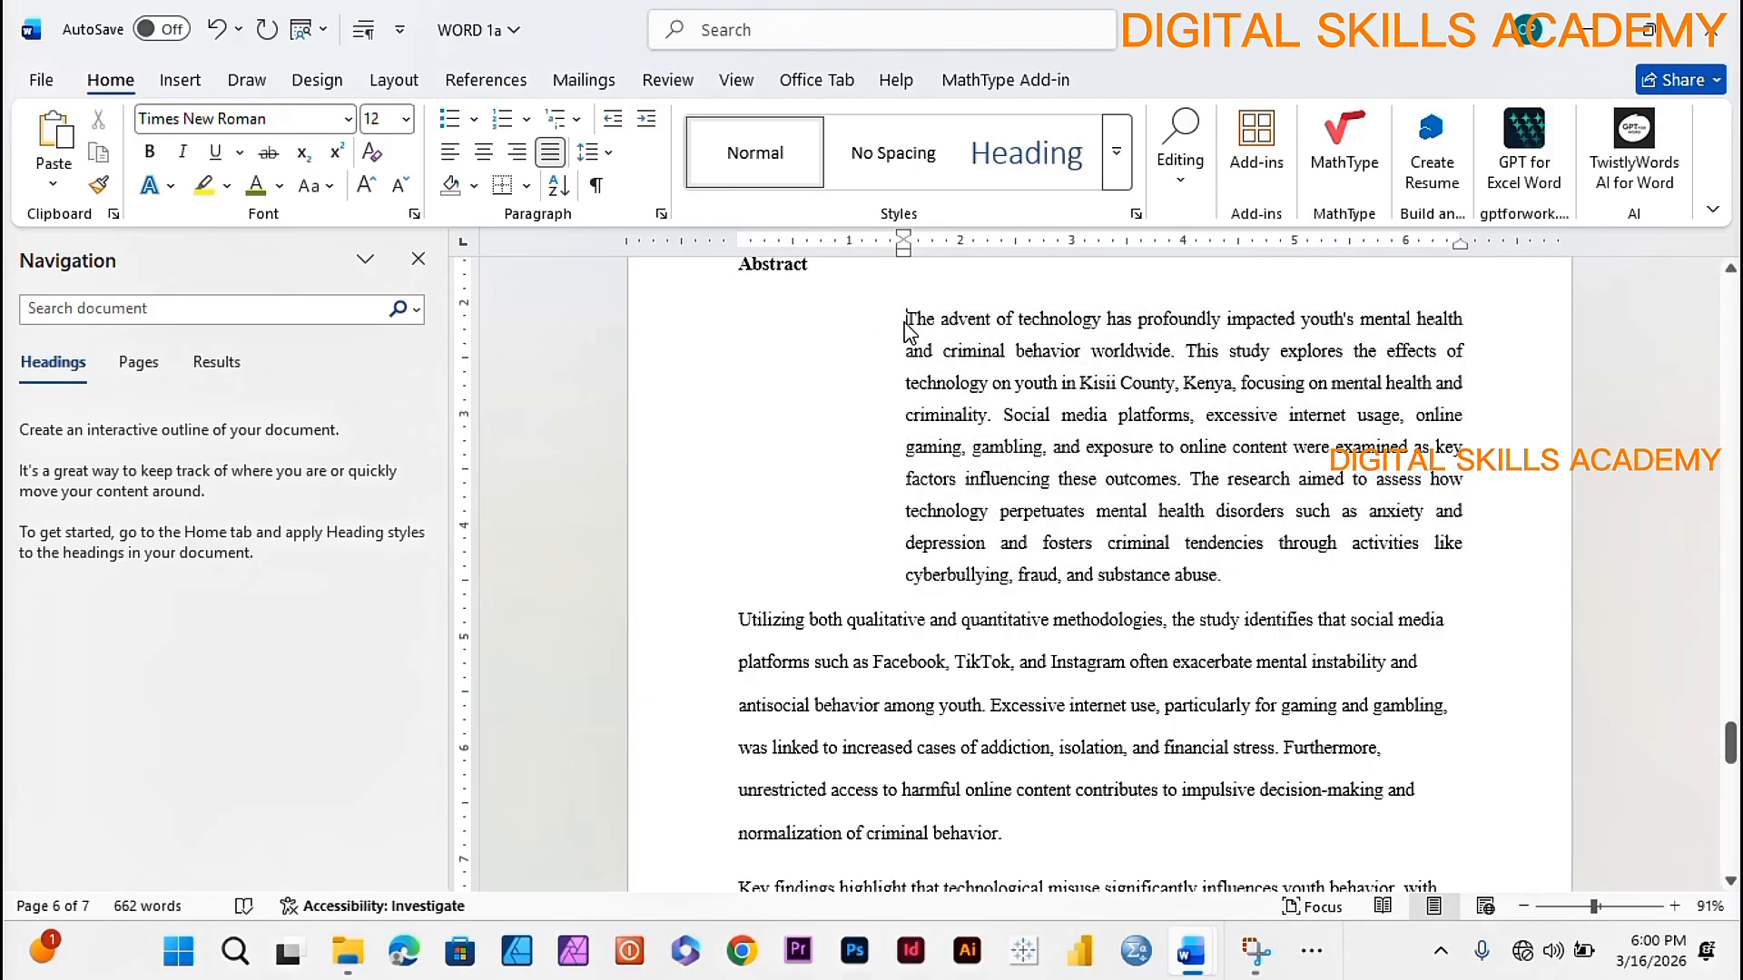
pyautogui.press('BackSpace')
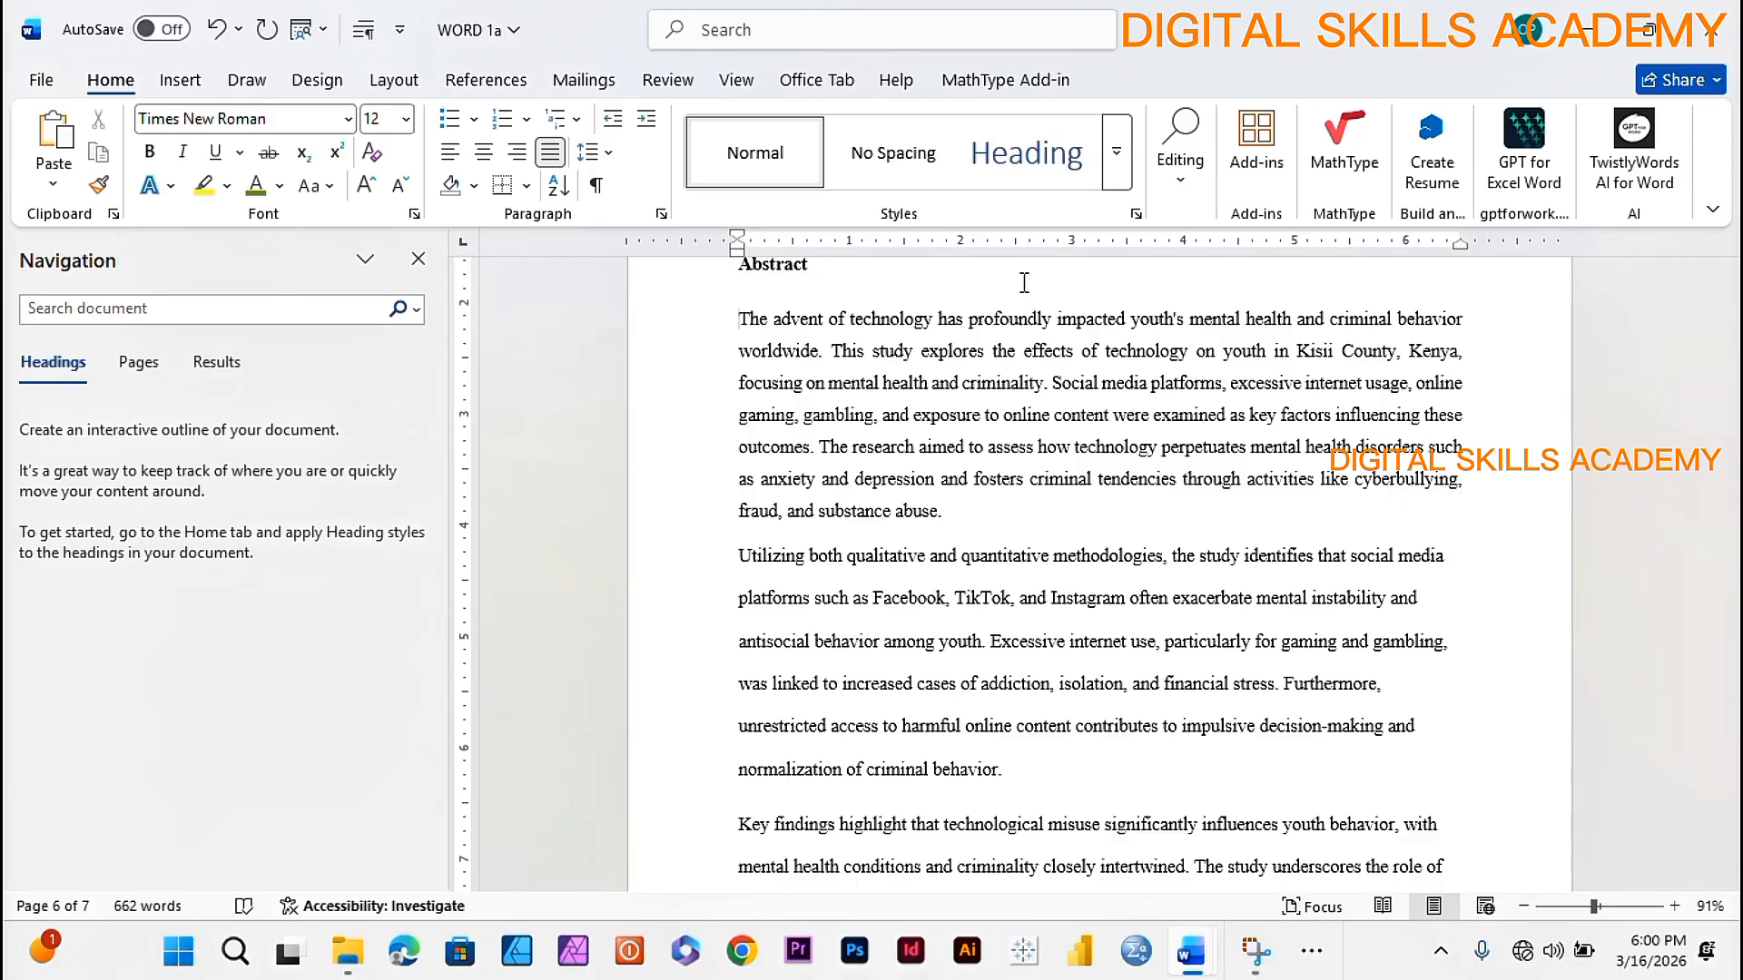
# - Try a four-level left indent on the first Abstract paragraph and undo it
pyautogui.hotkey('ctrl', 'm')
pyautogui.hotkey('ctrl', 'm')
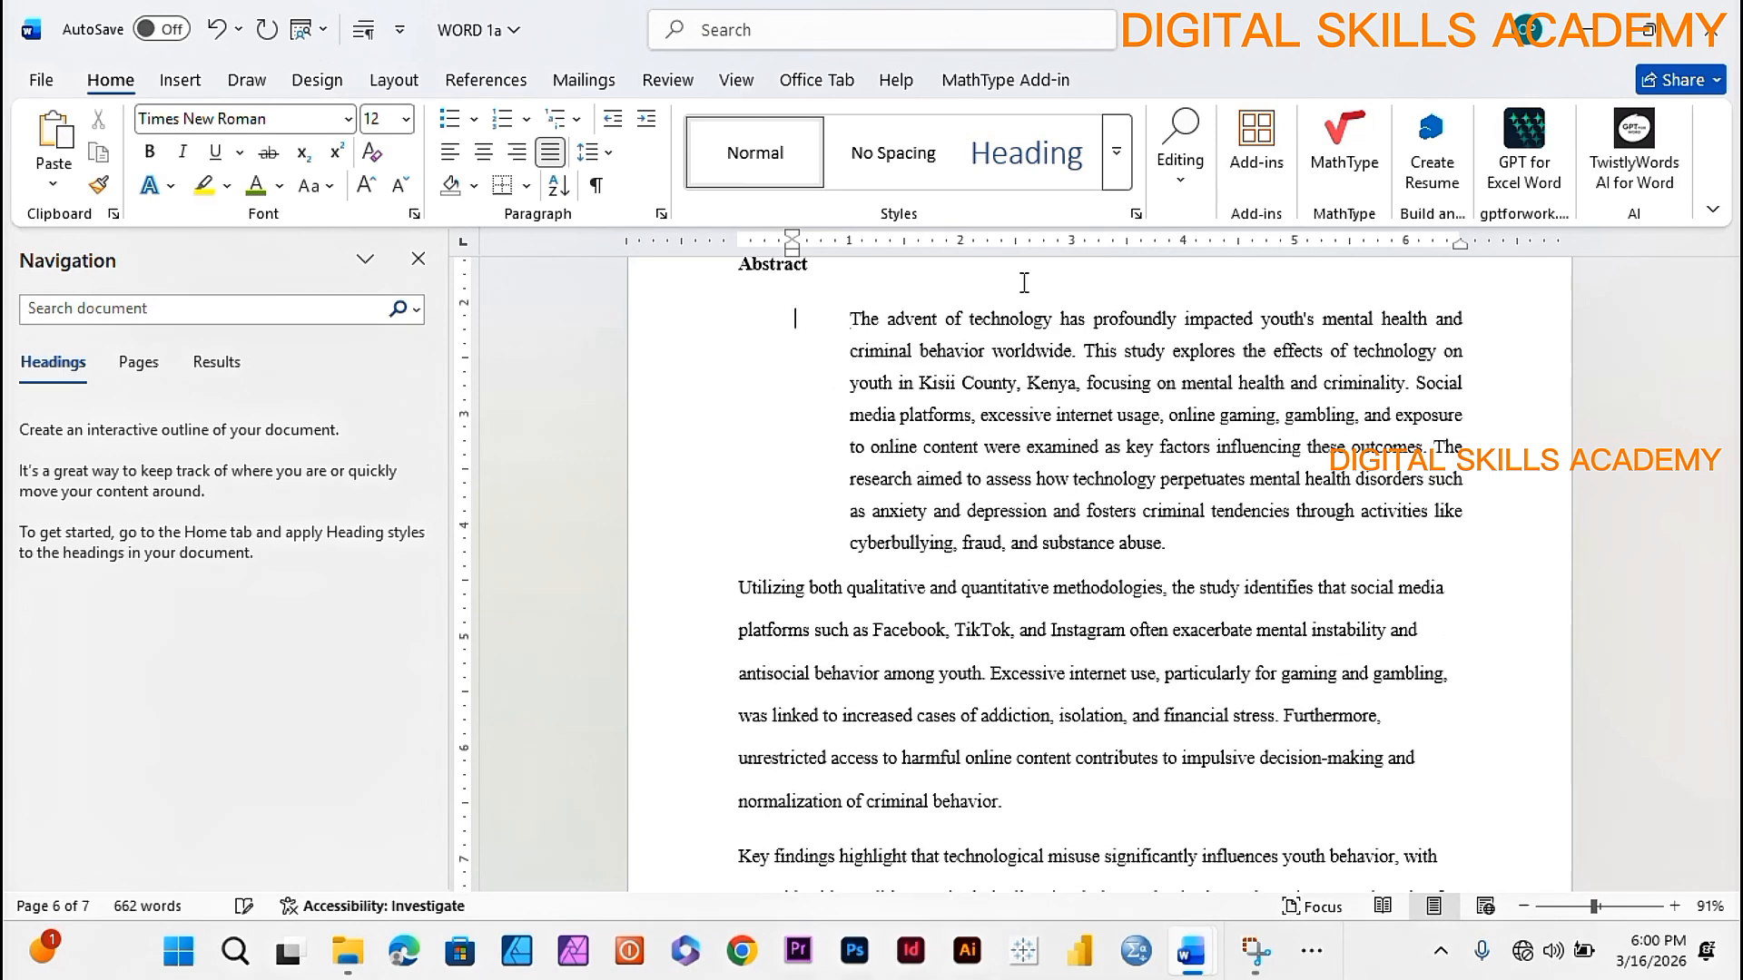
pyautogui.hotkey('ctrl', 'm')
pyautogui.hotkey('ctrl', 'm')
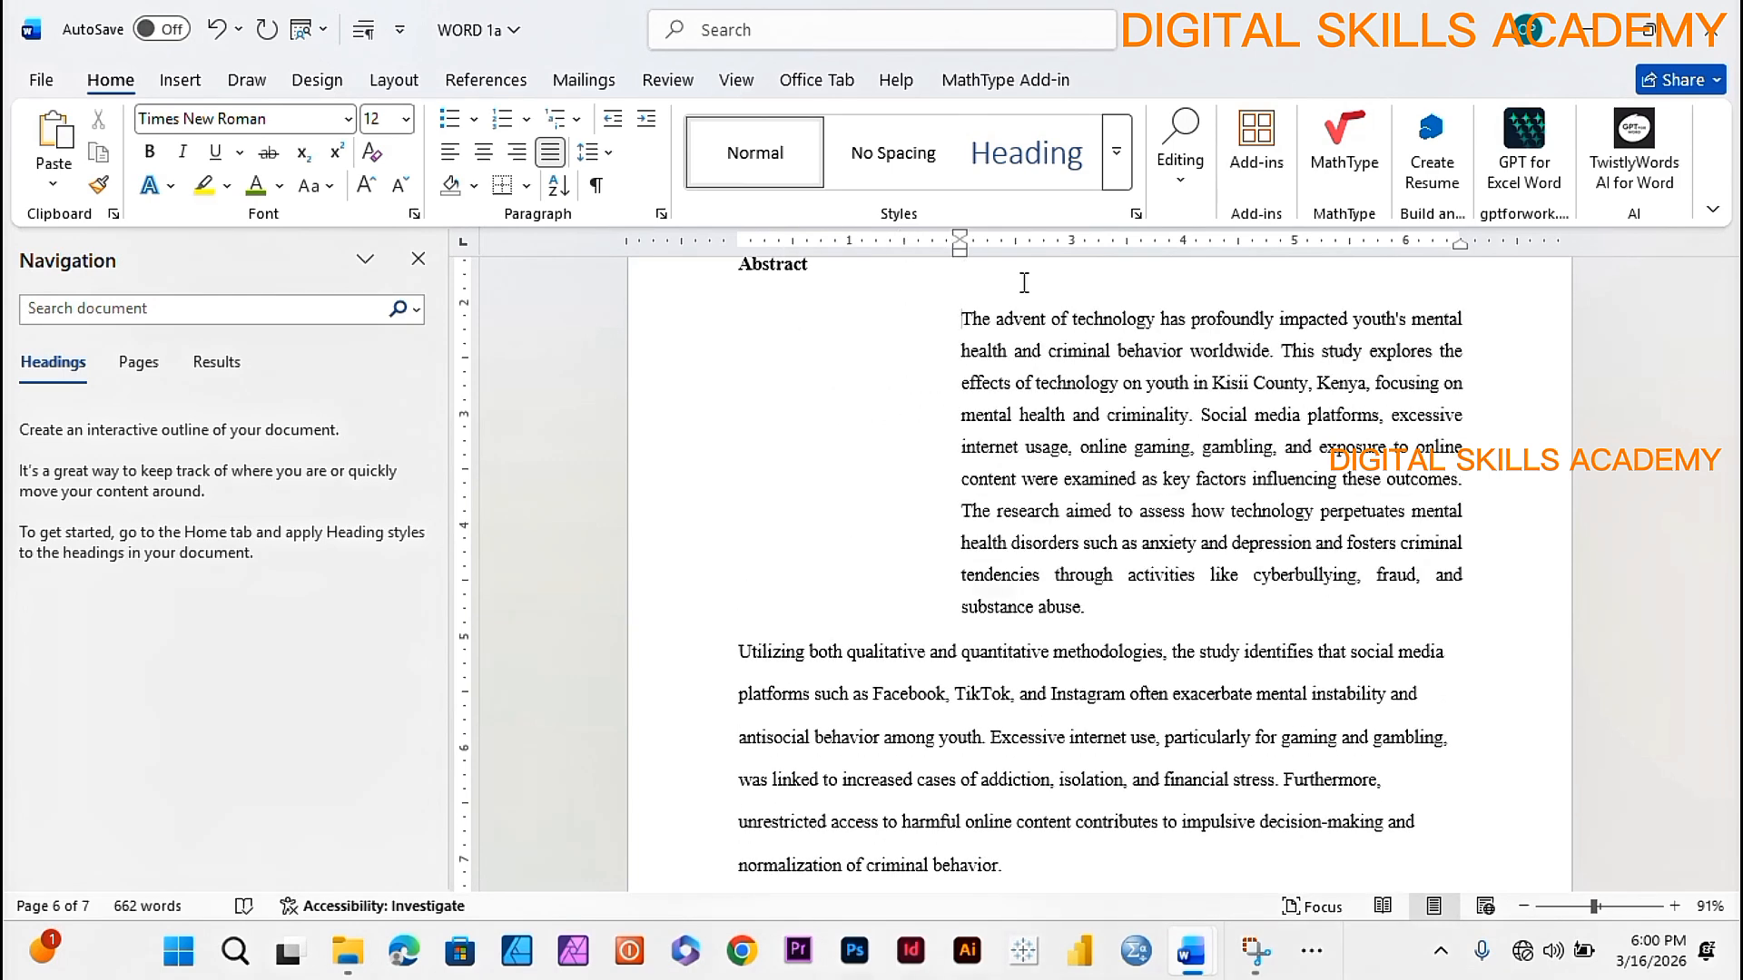
pyautogui.hotkey('ctrl', 'z')
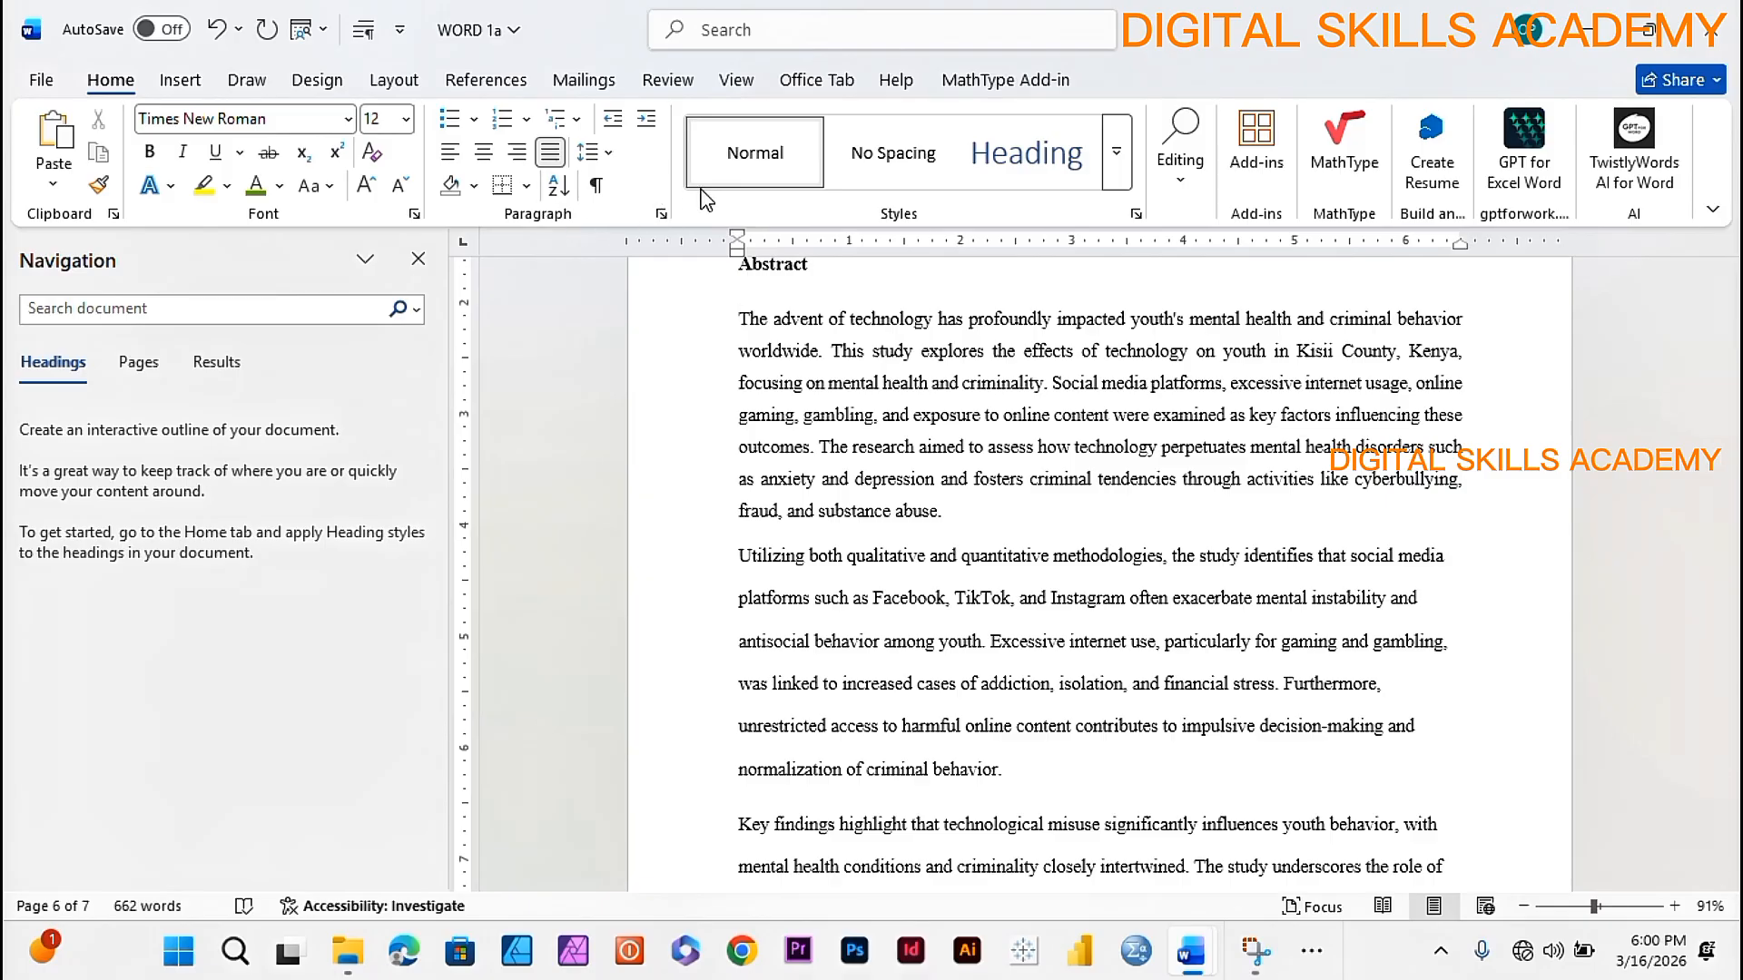
# - Delete the last Abstract paragraph, the one beginning "This research offers valuable insights"
pyautogui.scroll(3, 1005, 545)
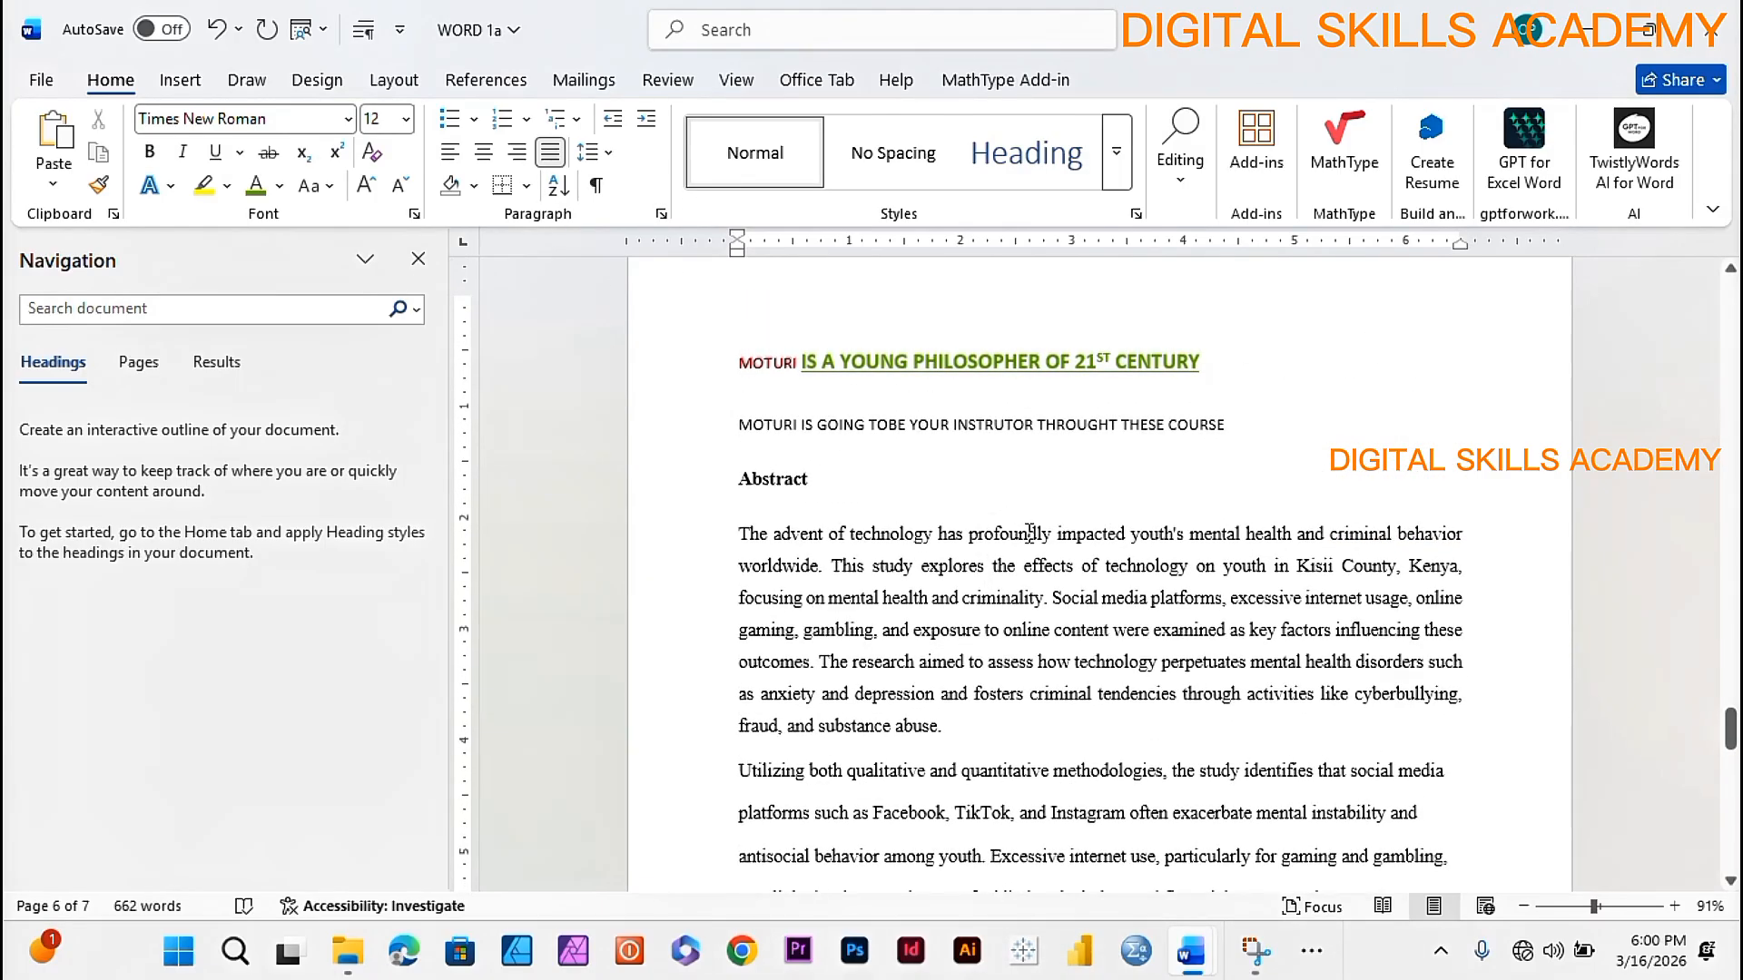
pyautogui.scroll(-8, 1245, 590)
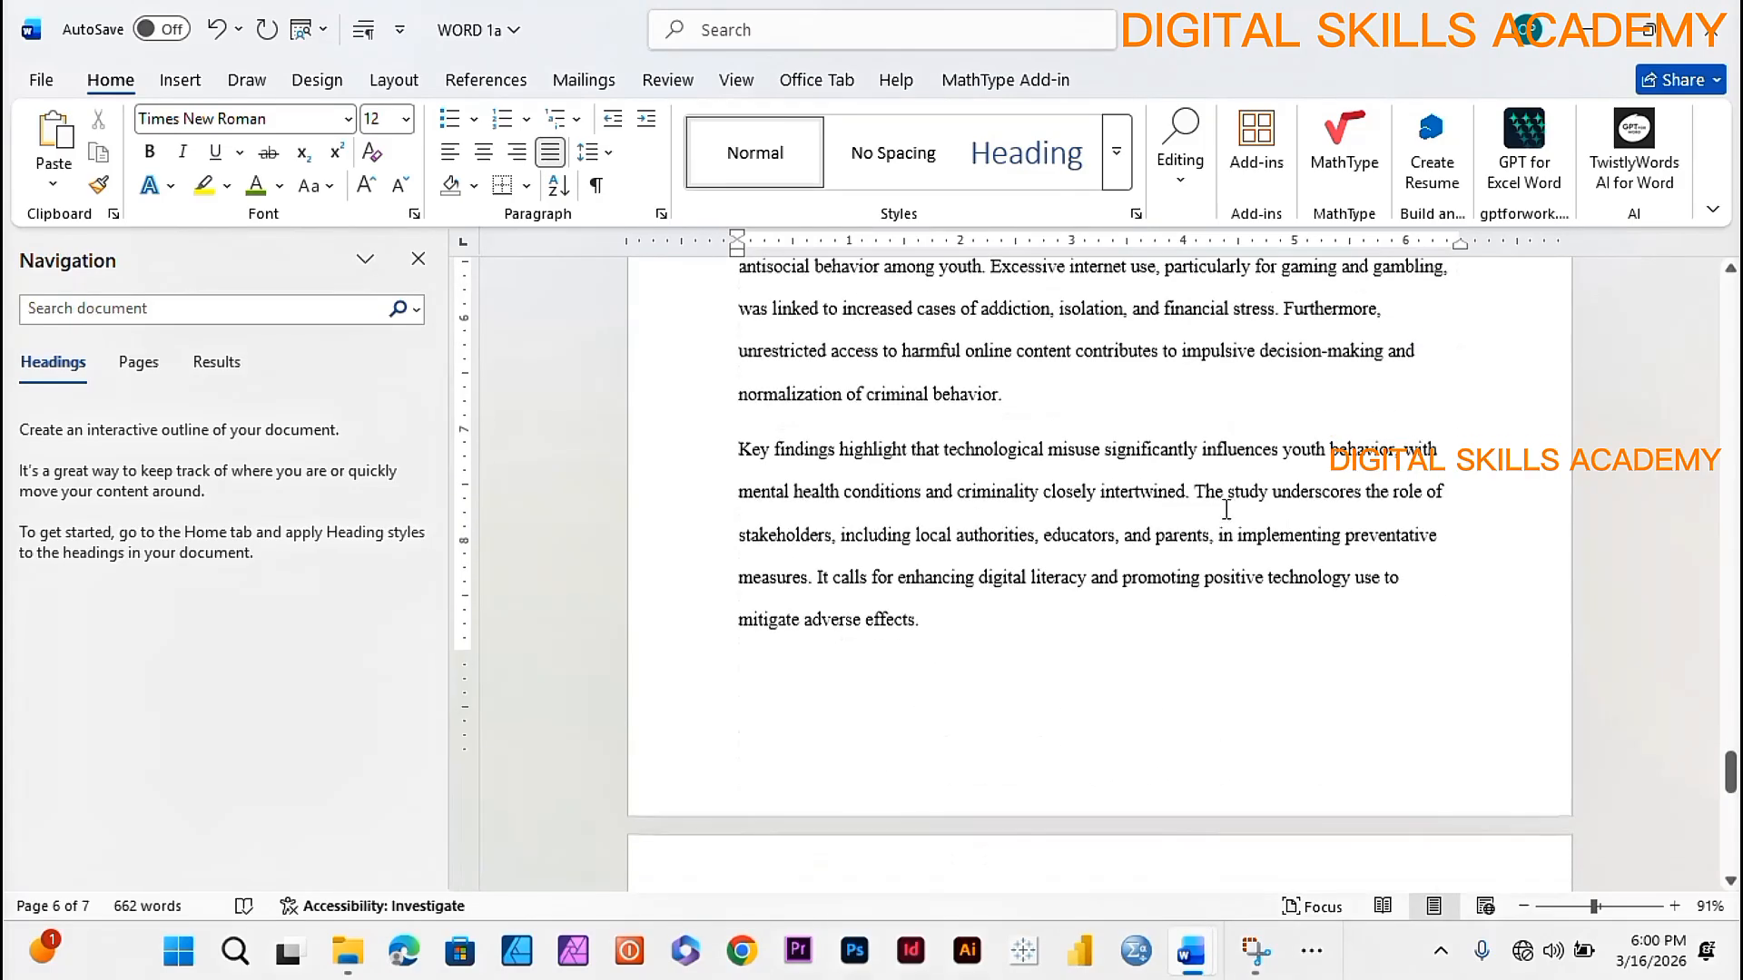
pyautogui.scroll(-4, 1031, 727)
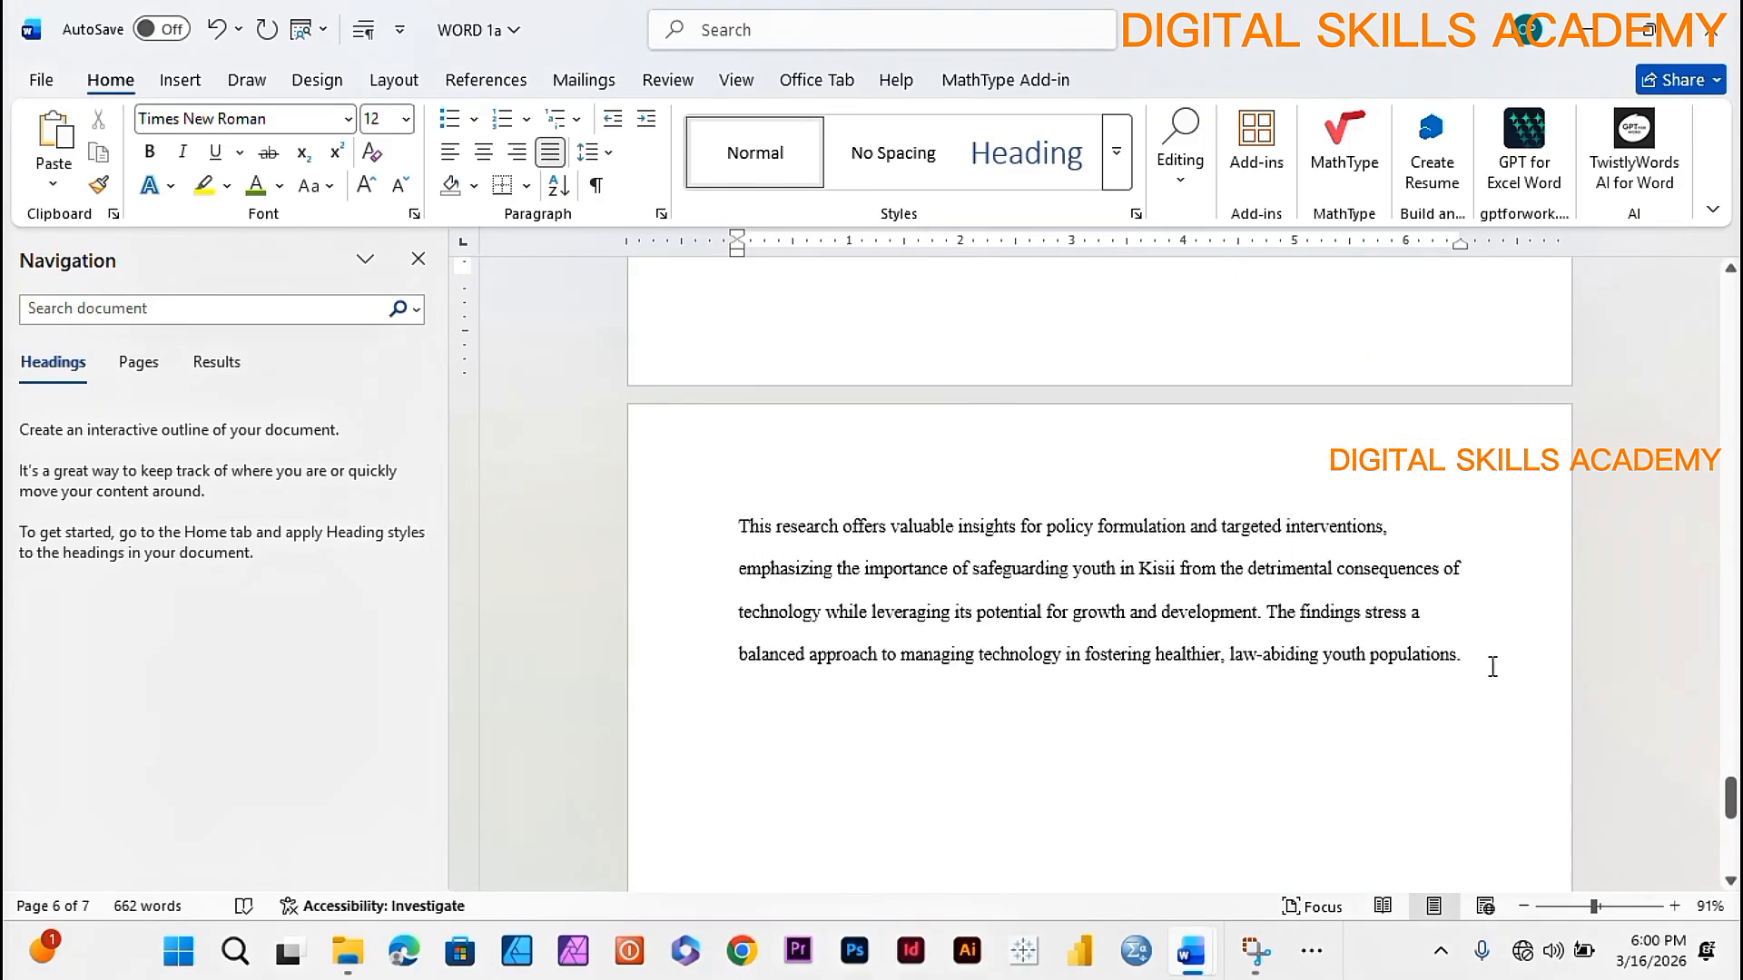
pyautogui.moveTo(1490, 665); pyautogui.dragTo(751, 532)
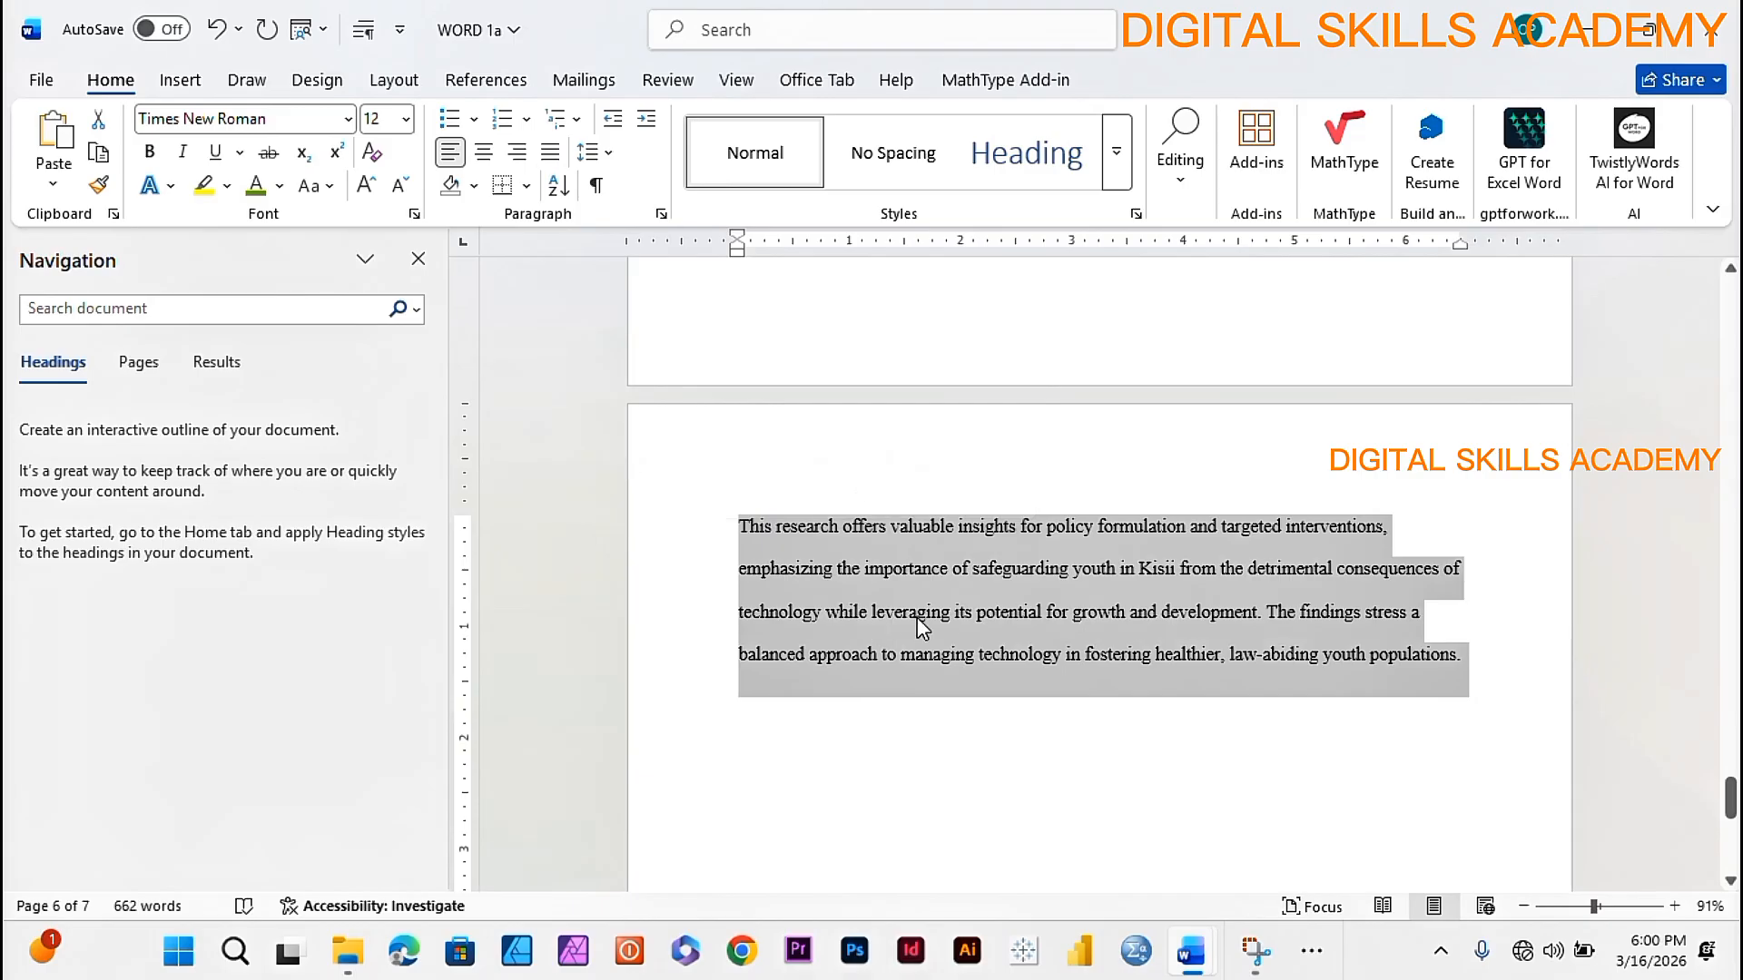
pyautogui.press('Delete')
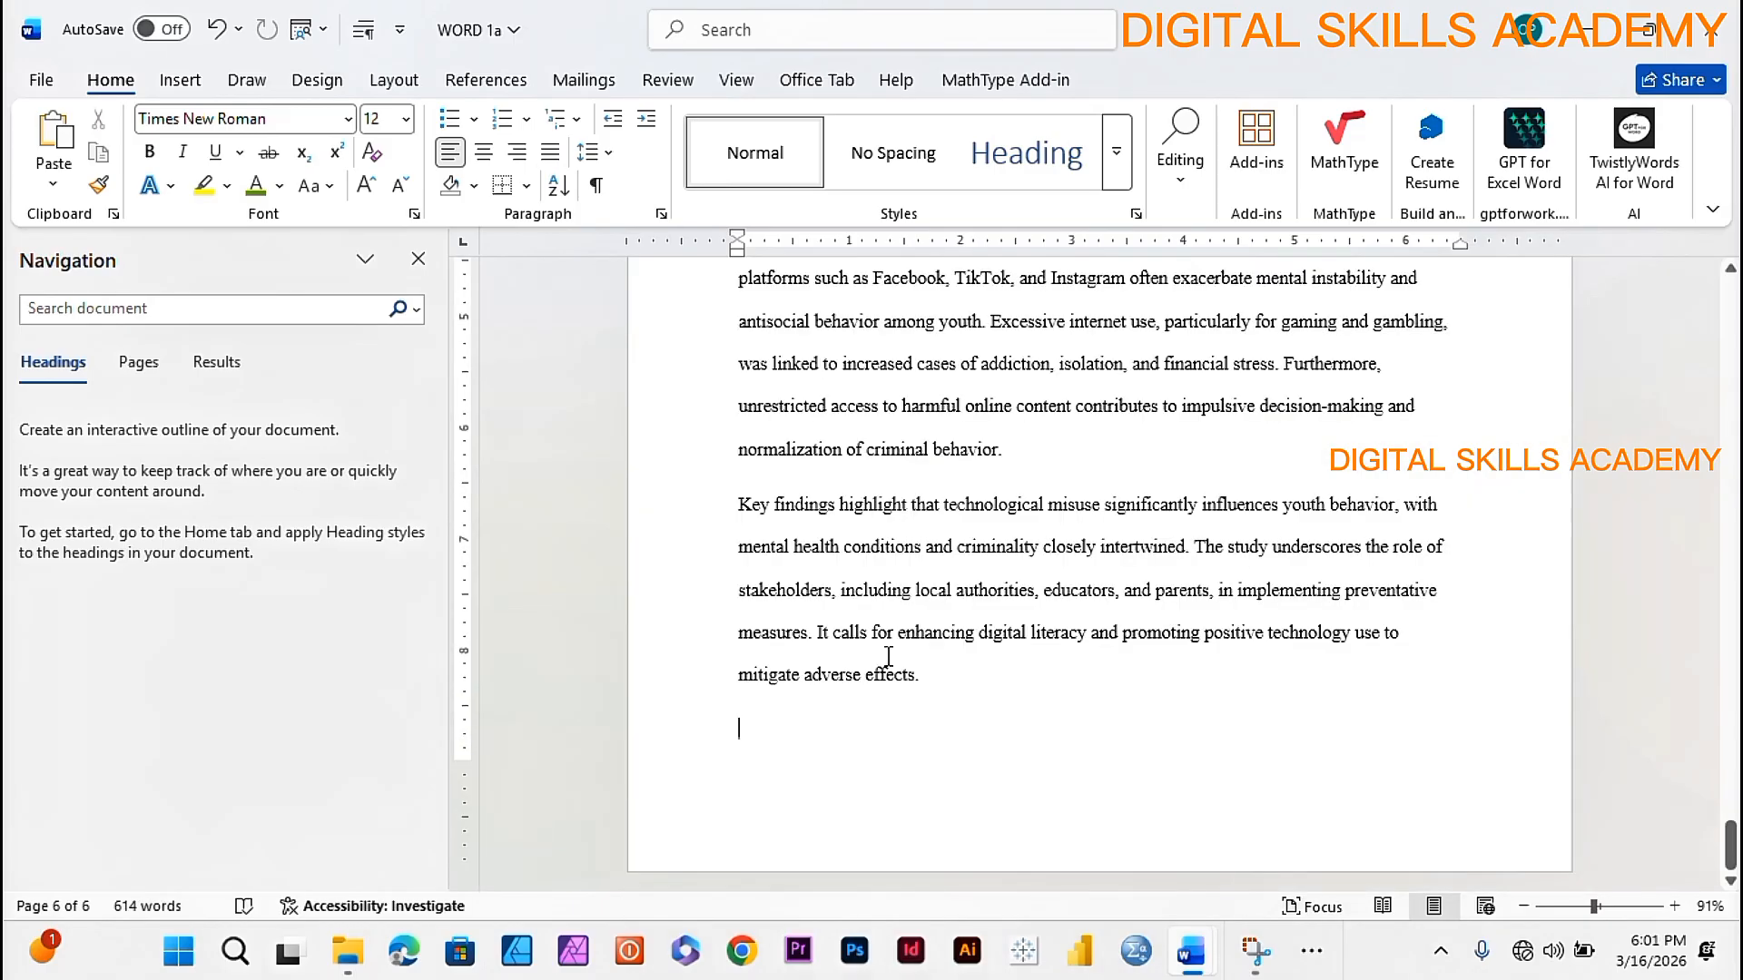
# - Delete the Abstract paragraph beginning "Key findings highlight"
pyautogui.moveTo(919, 689); pyautogui.dragTo(726, 505)
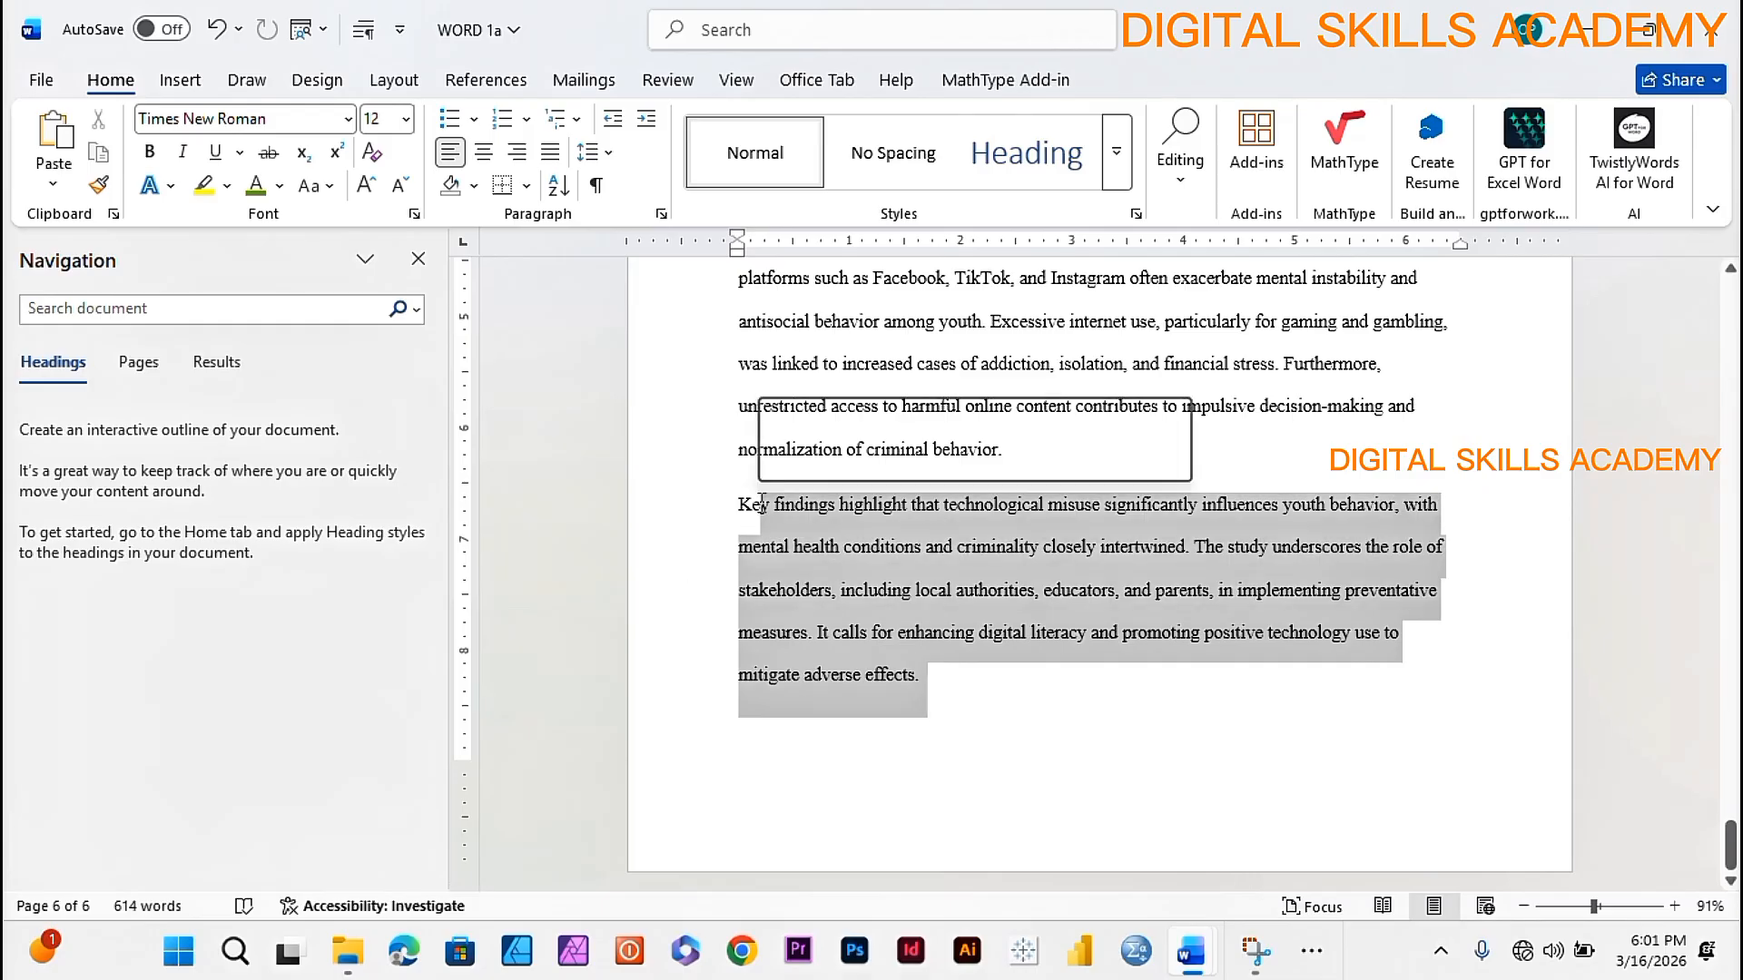
pyautogui.click(943, 675)
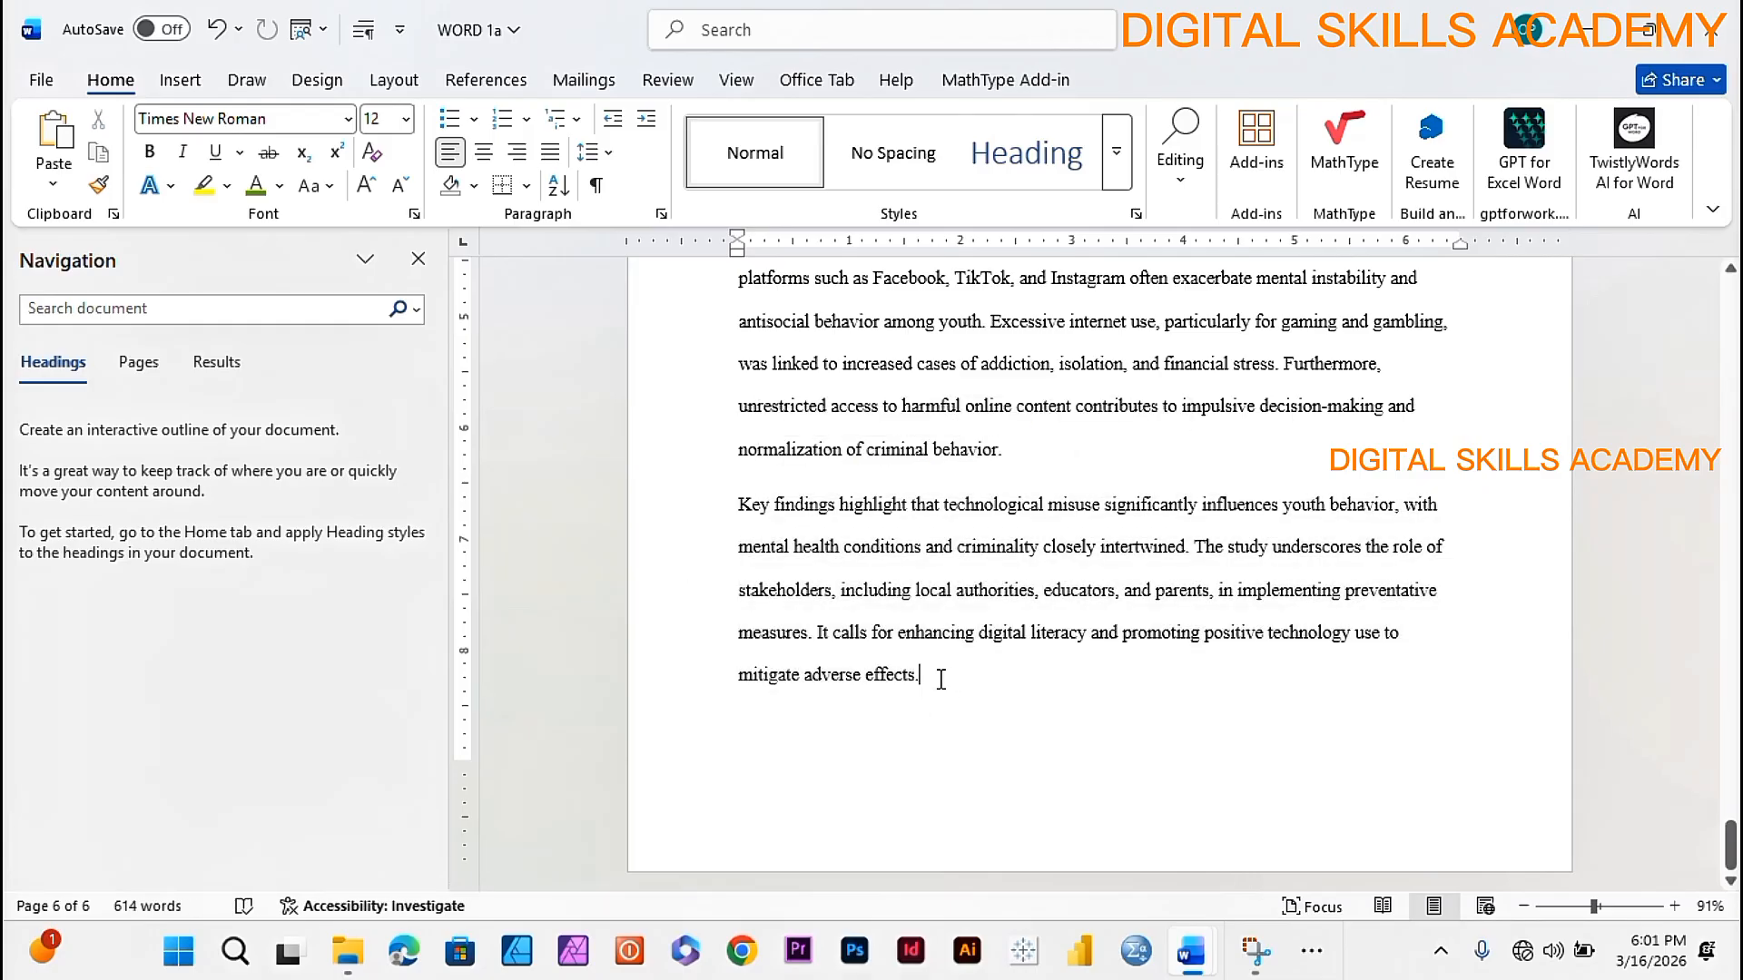
pyautogui.moveTo(944, 675); pyautogui.dragTo(769, 533)
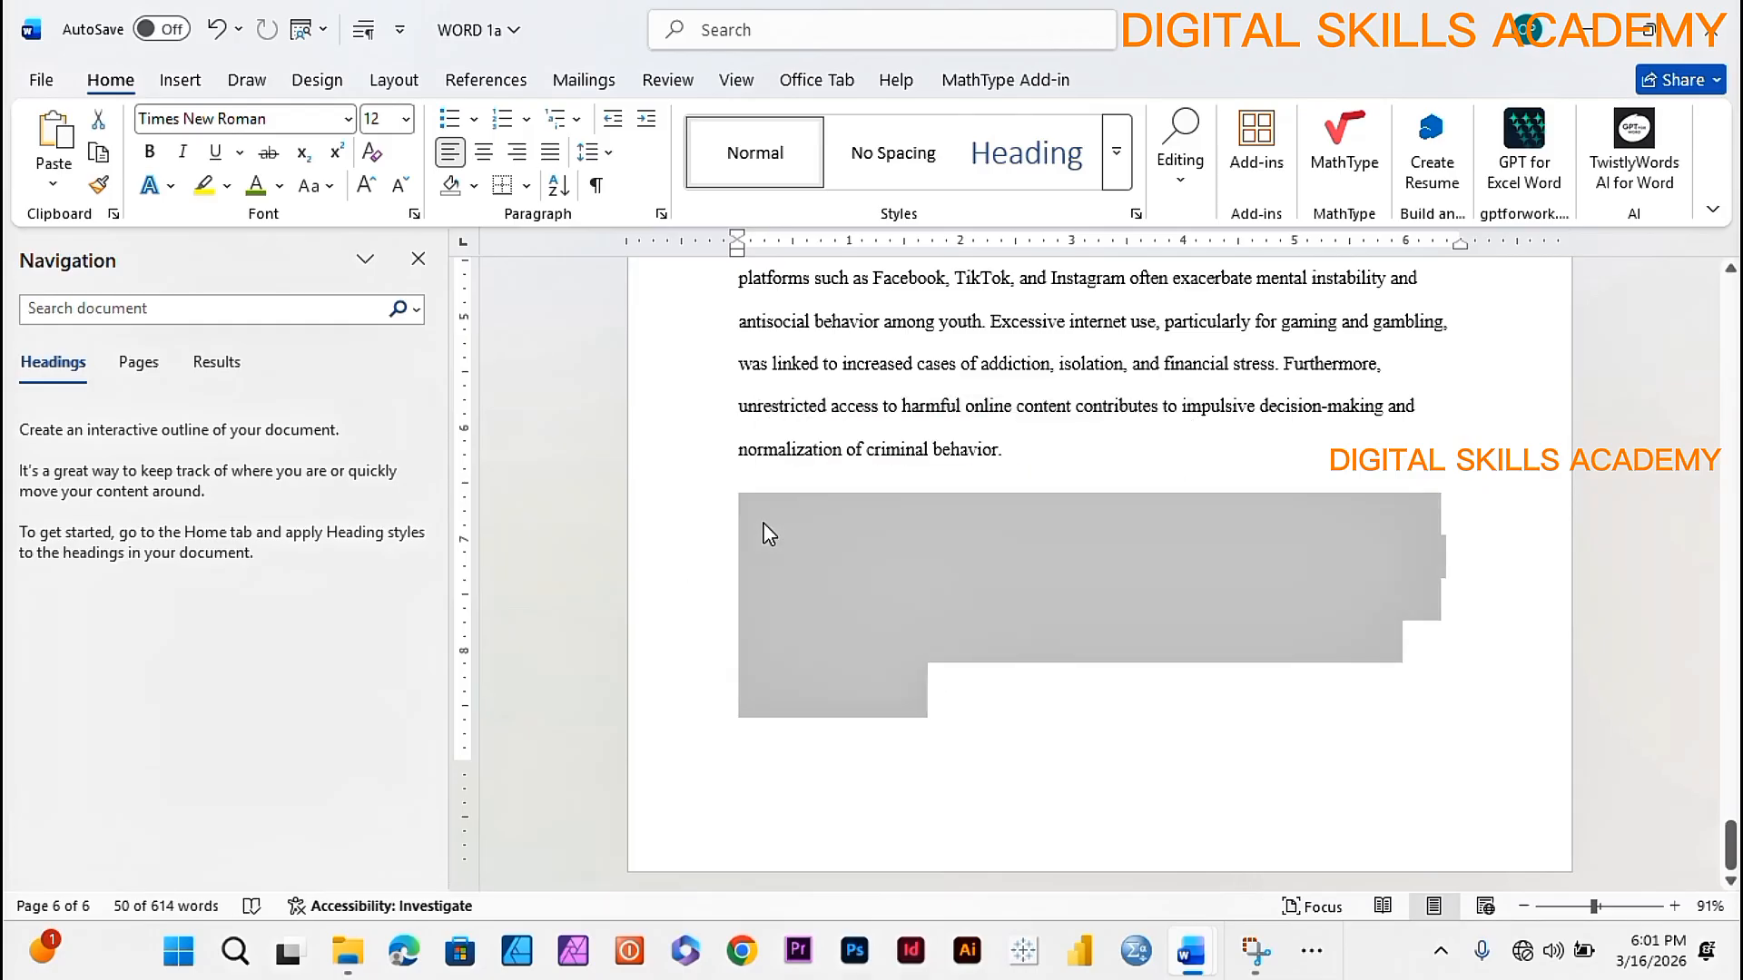
pyautogui.press('BackSpace')
# - Review the remaining Abstract text and the bulleted lesson topics on the preceding page, including the one on bulleted or numbered lists
pyautogui.scroll(5, 737, 544)
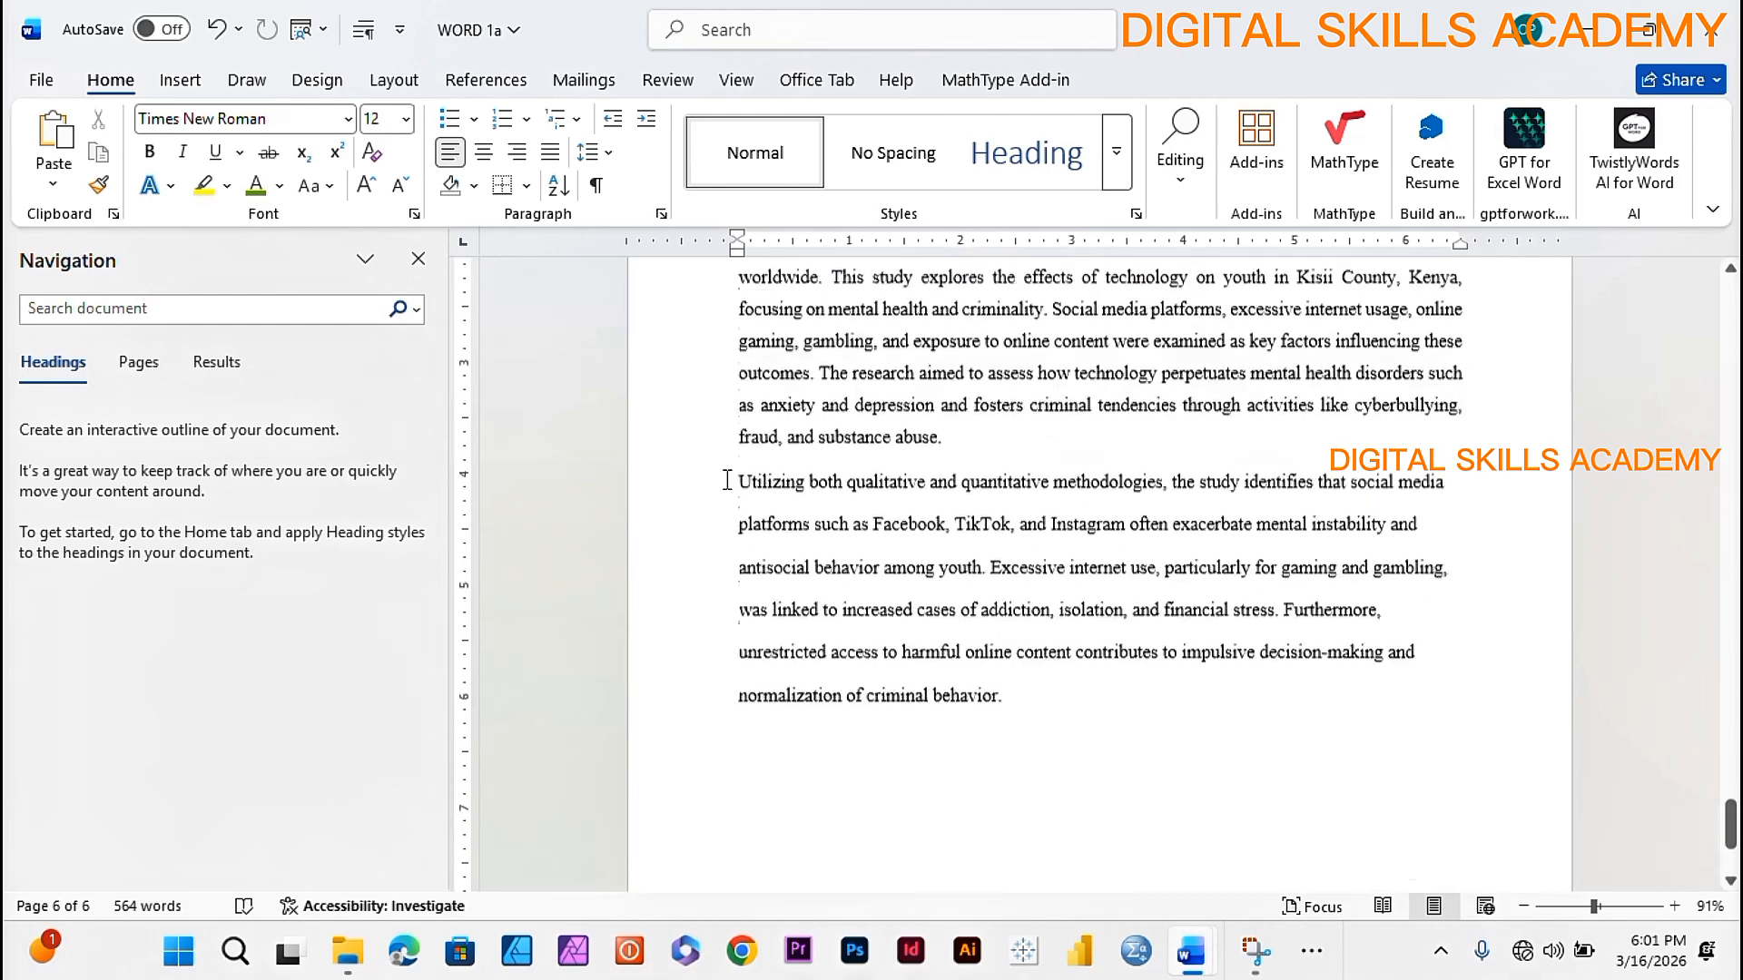
pyautogui.scroll(-1, 1042, 489)
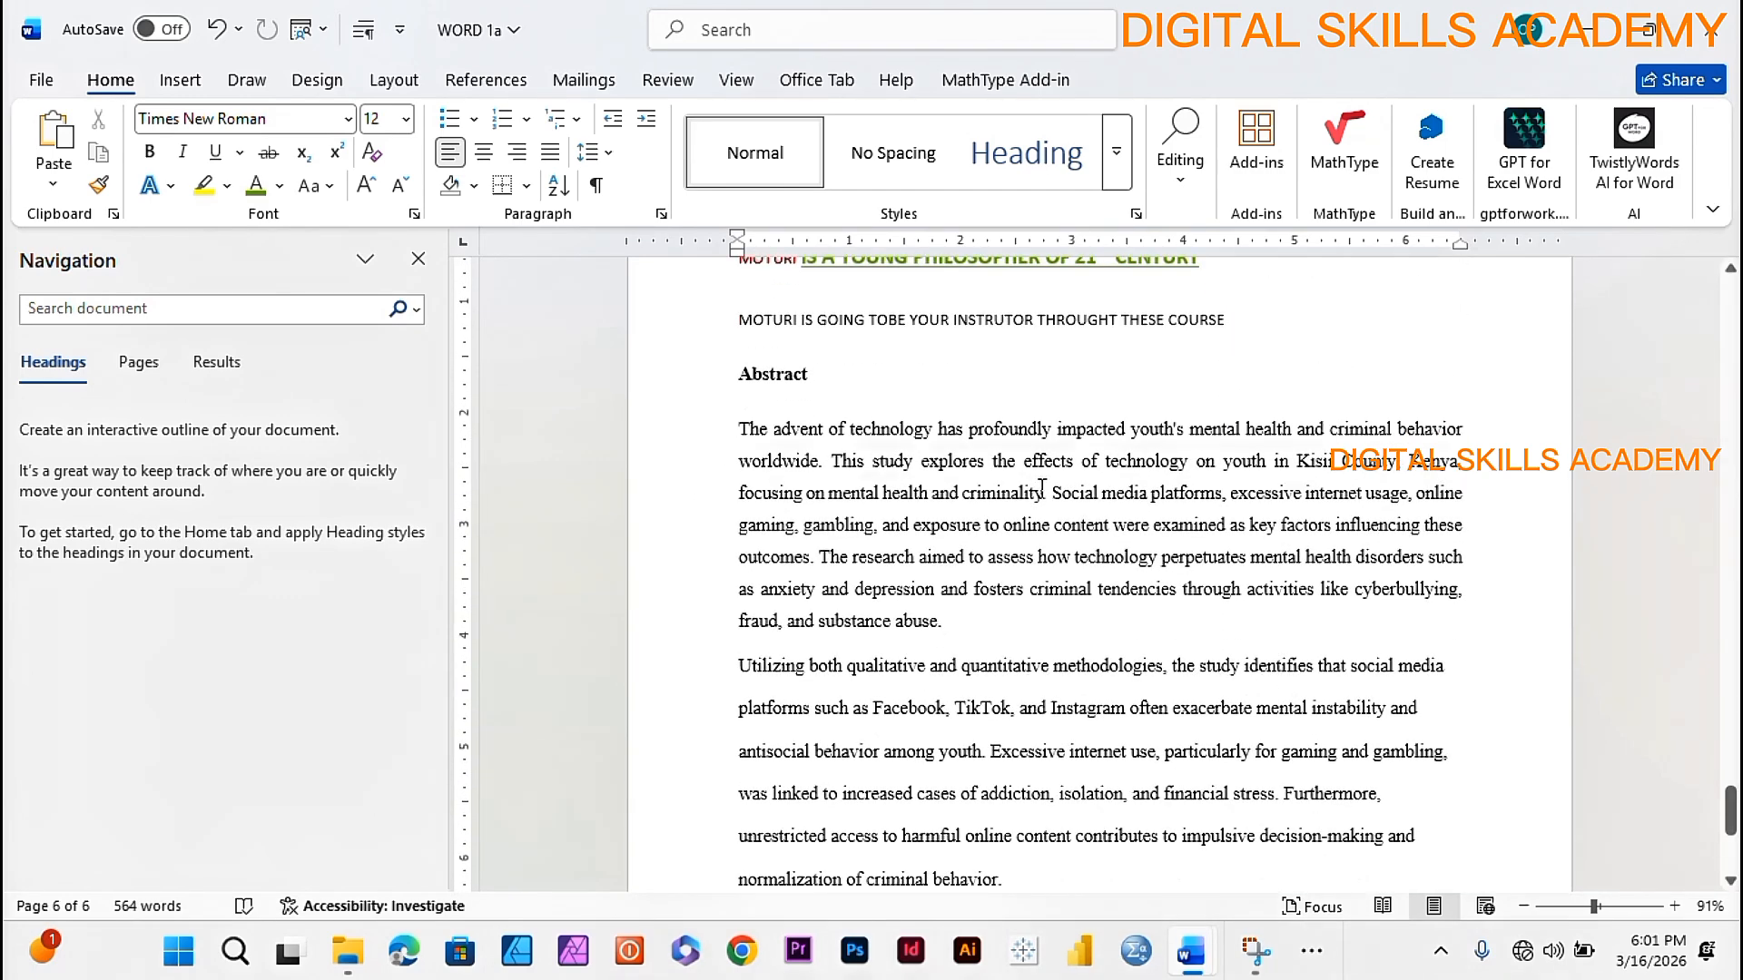
pyautogui.scroll(3, 1042, 488)
pyautogui.scroll(3, 963, 548)
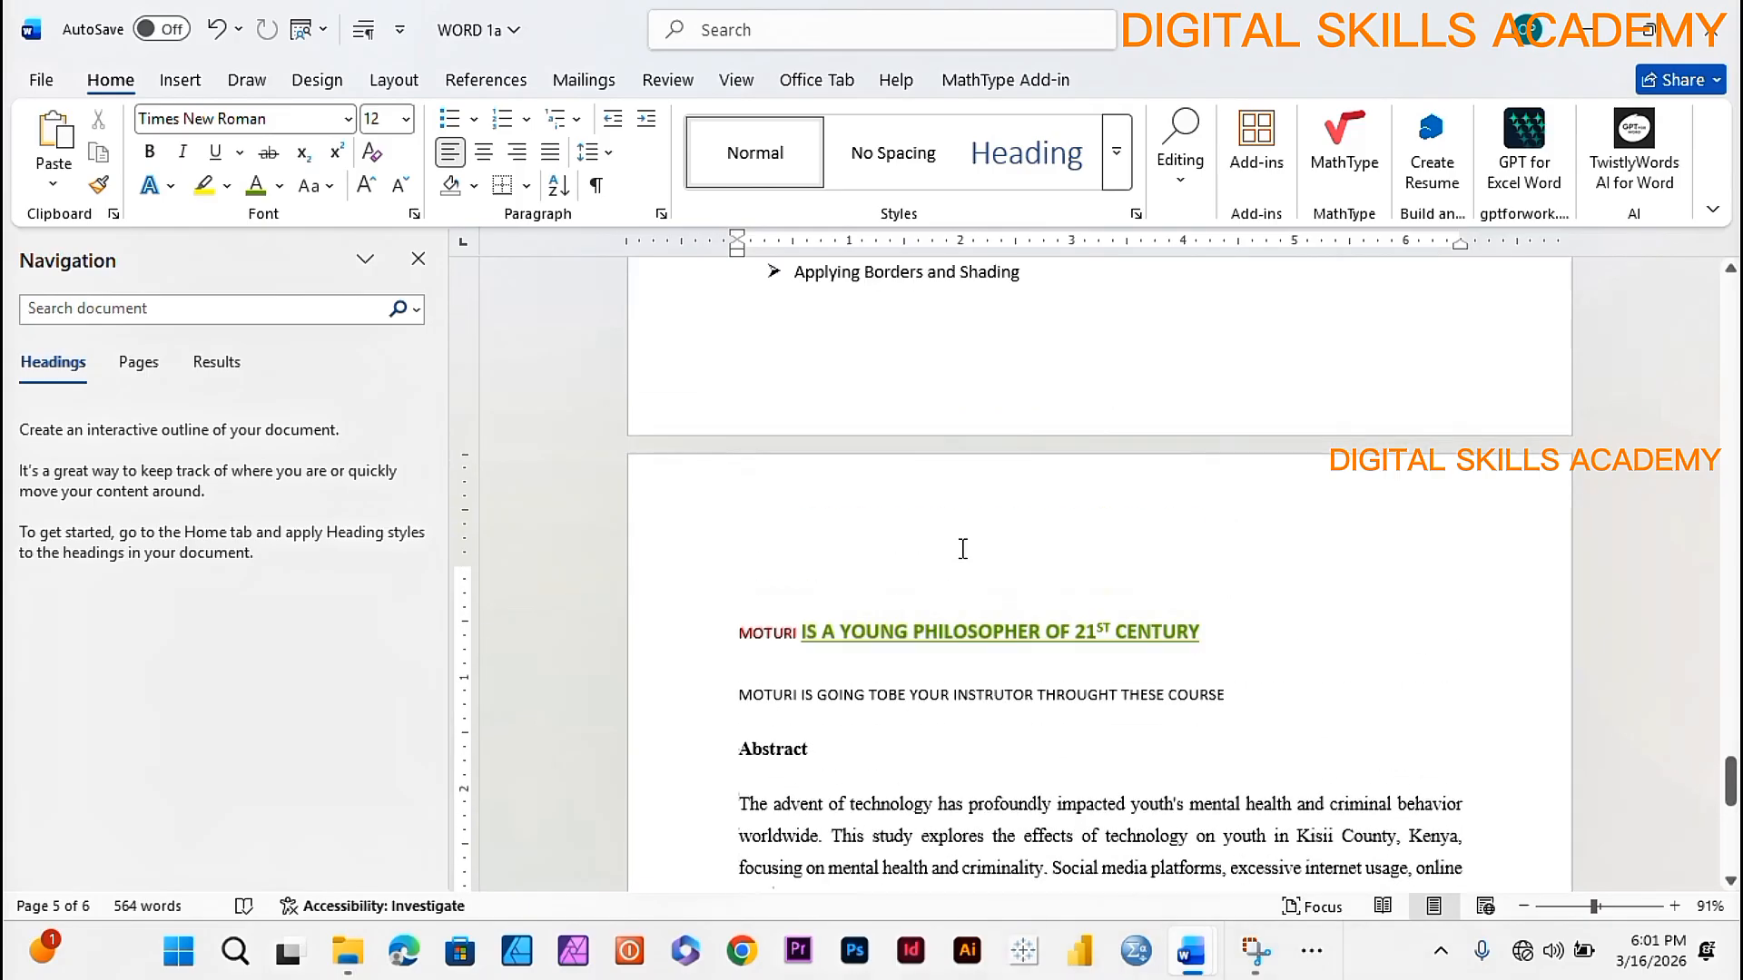
pyautogui.scroll(3, 963, 548)
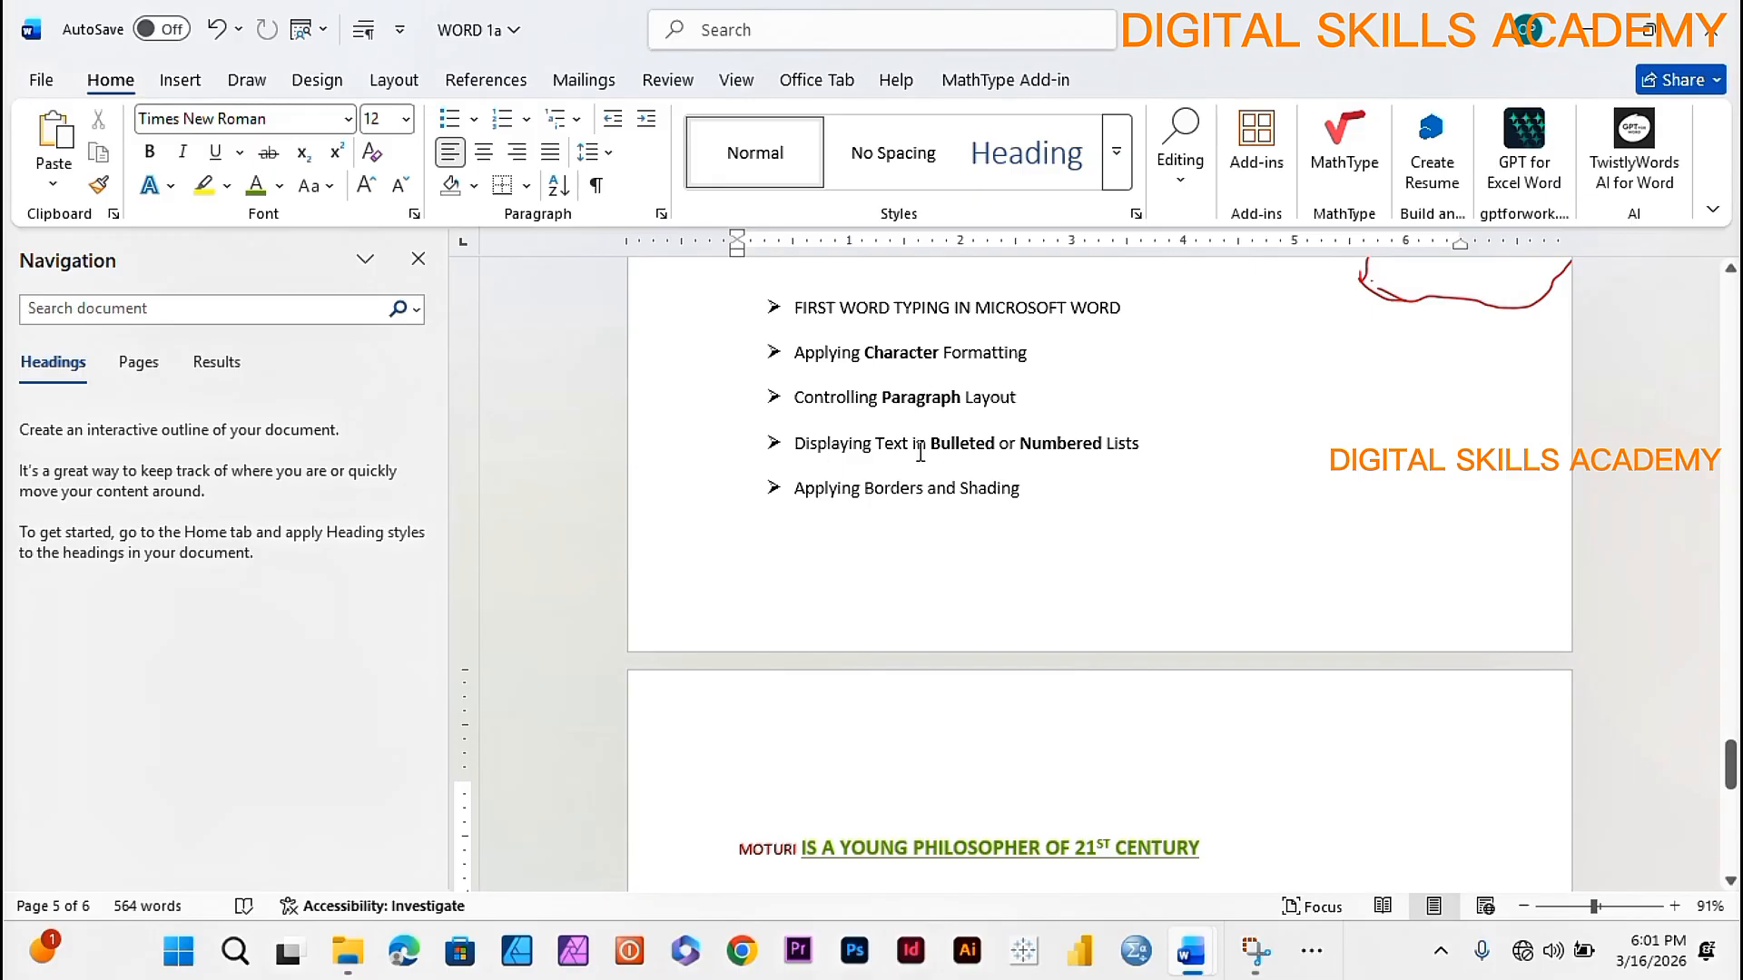
pyautogui.scroll(-3, 1090, 440)
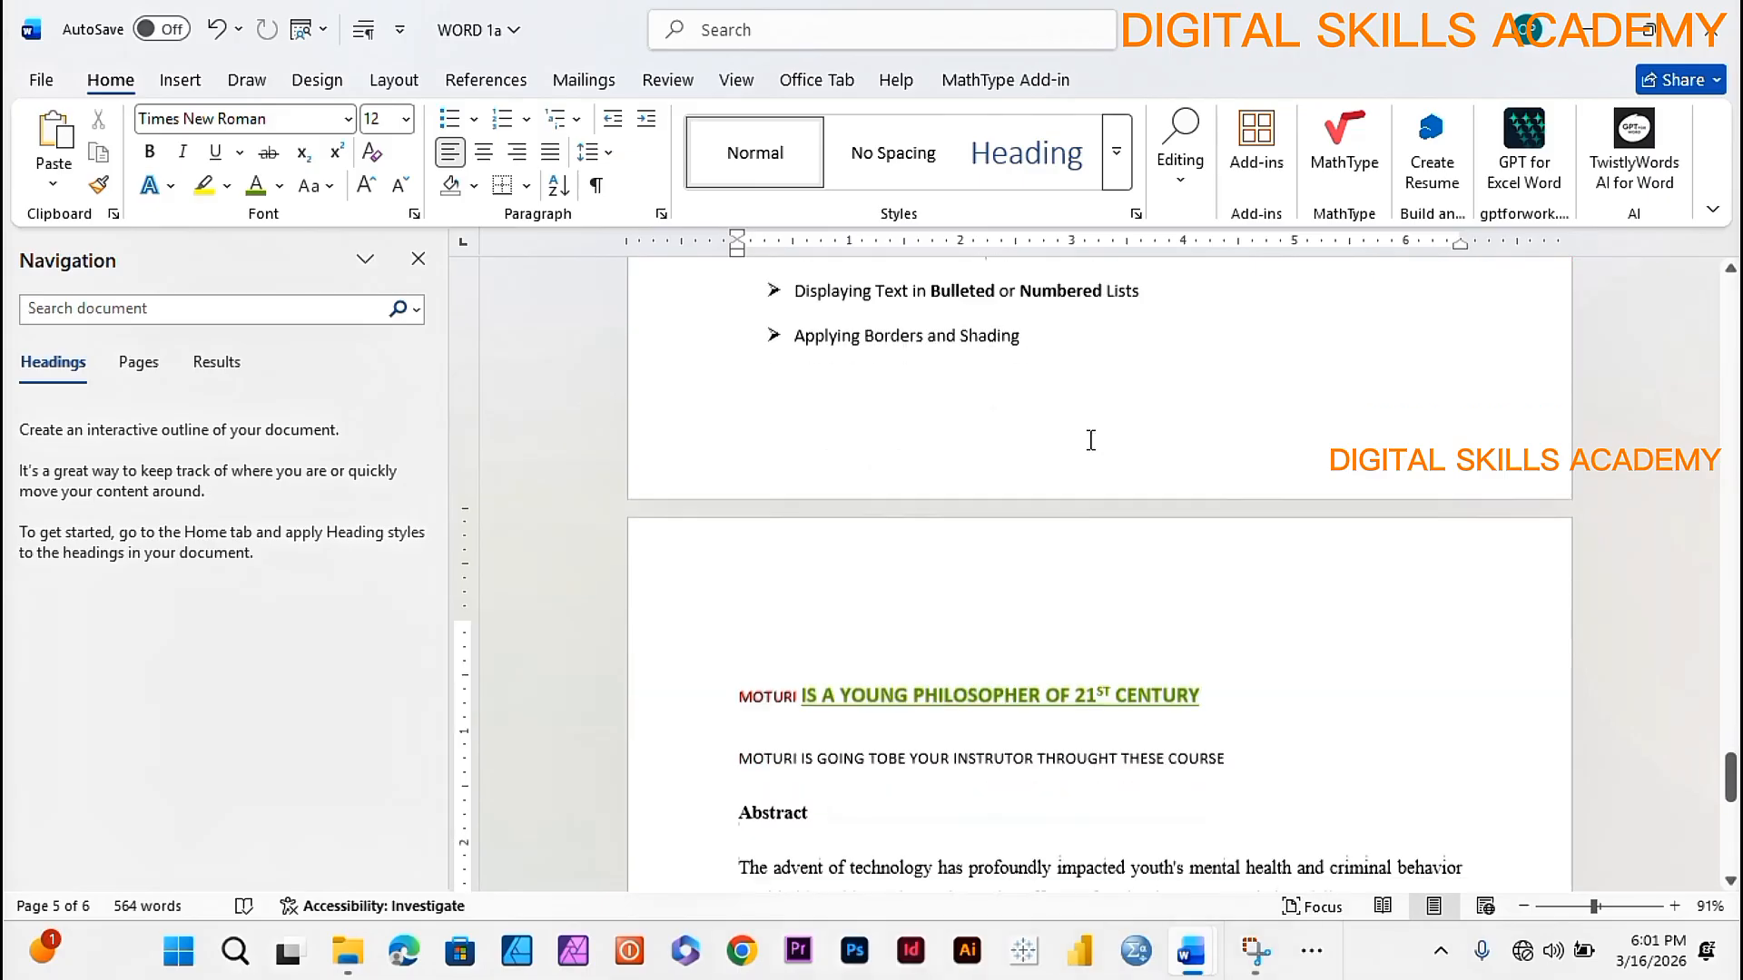
pyautogui.scroll(-1, 1090, 436)
pyautogui.scroll(3, 1089, 423)
pyautogui.scroll(-4, 1093, 419)
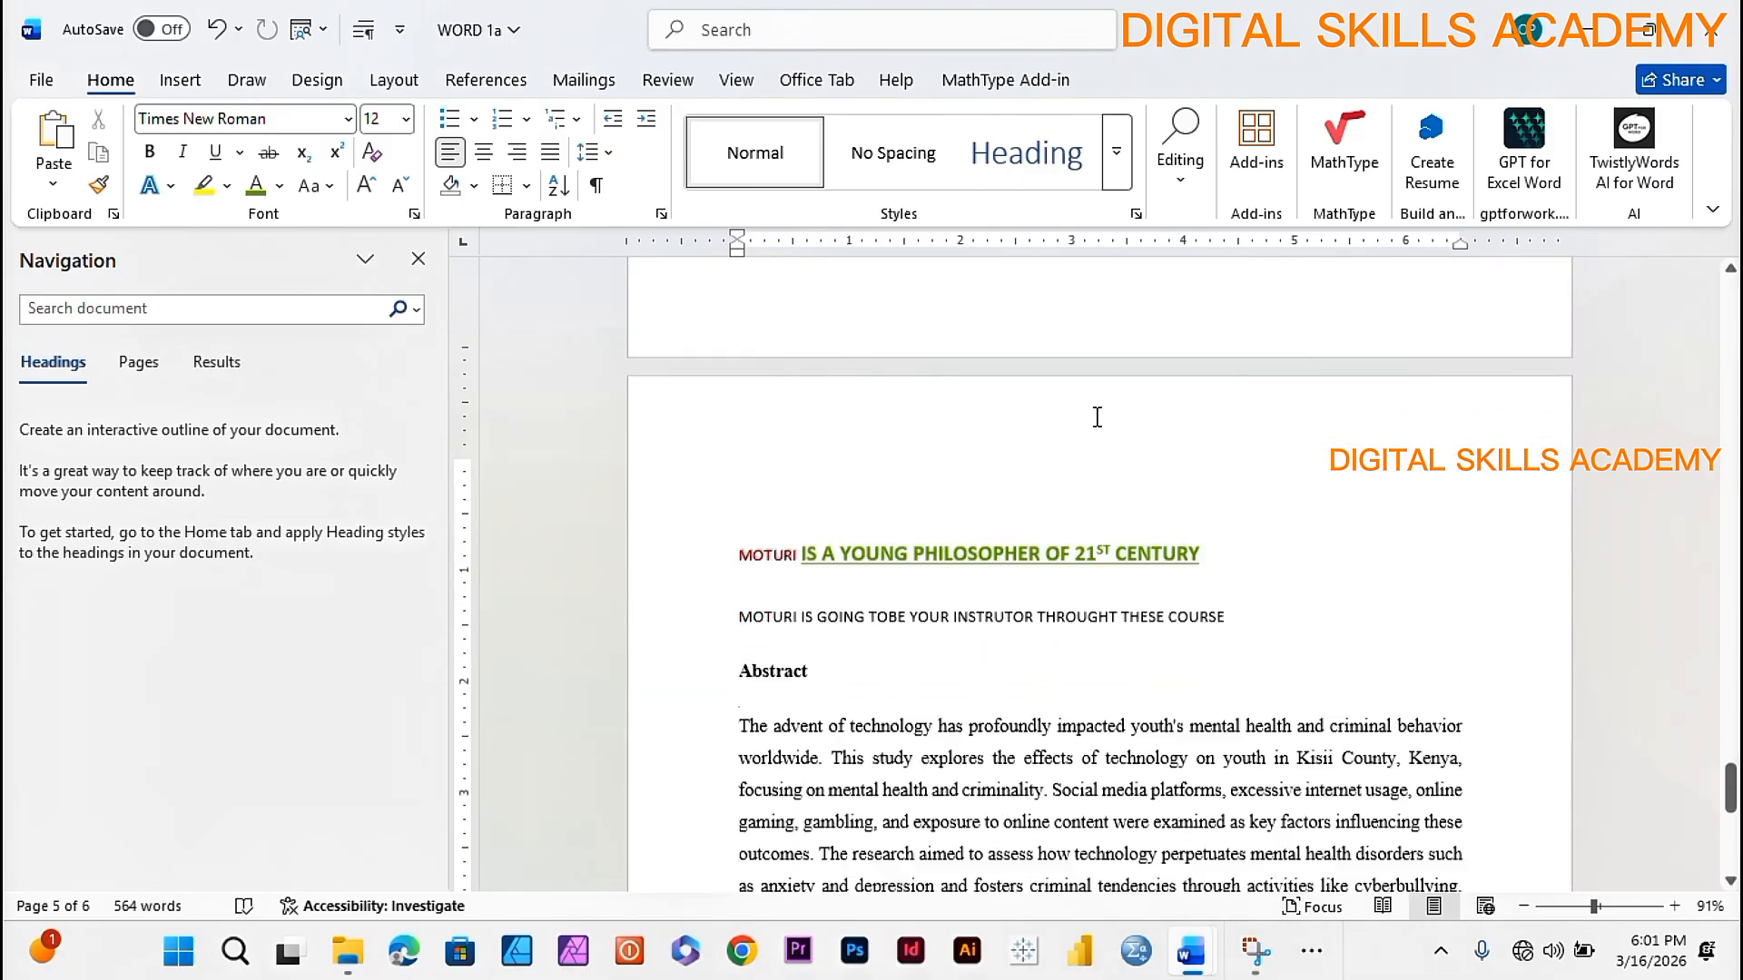
# - Enter four sample names on separate lines in the empty paragraph below the remaining Abstract text
pyautogui.scroll(-14, 1096, 417)
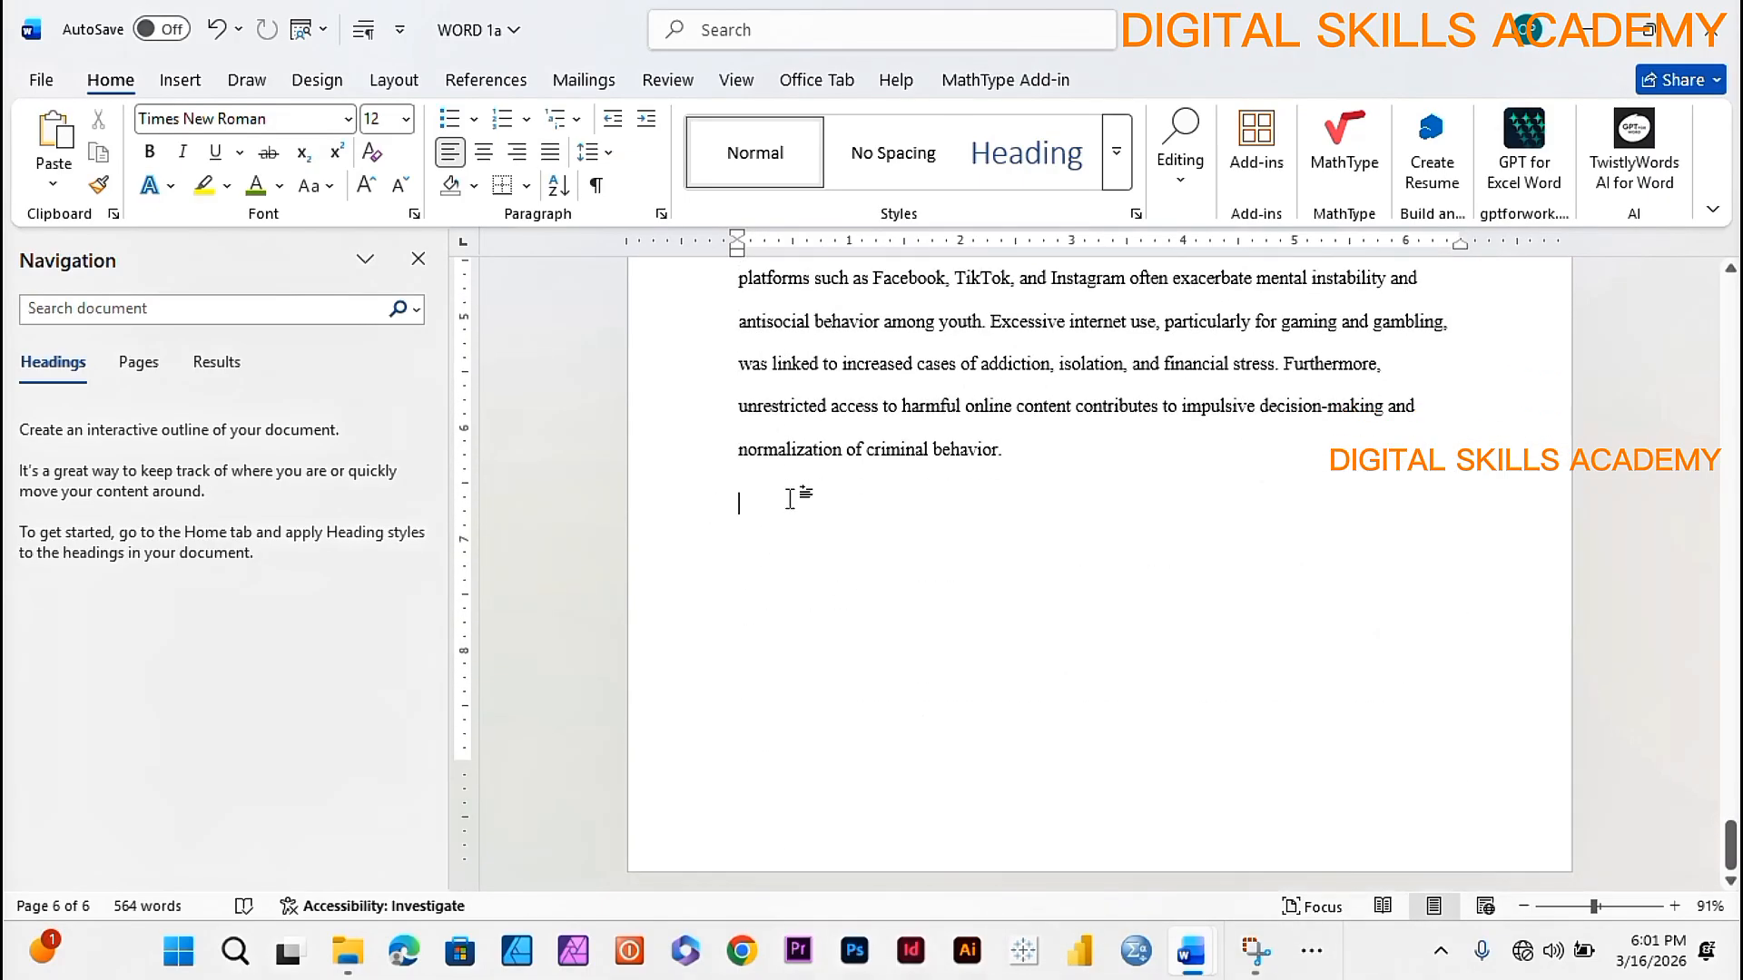
pyautogui.click(799, 504)
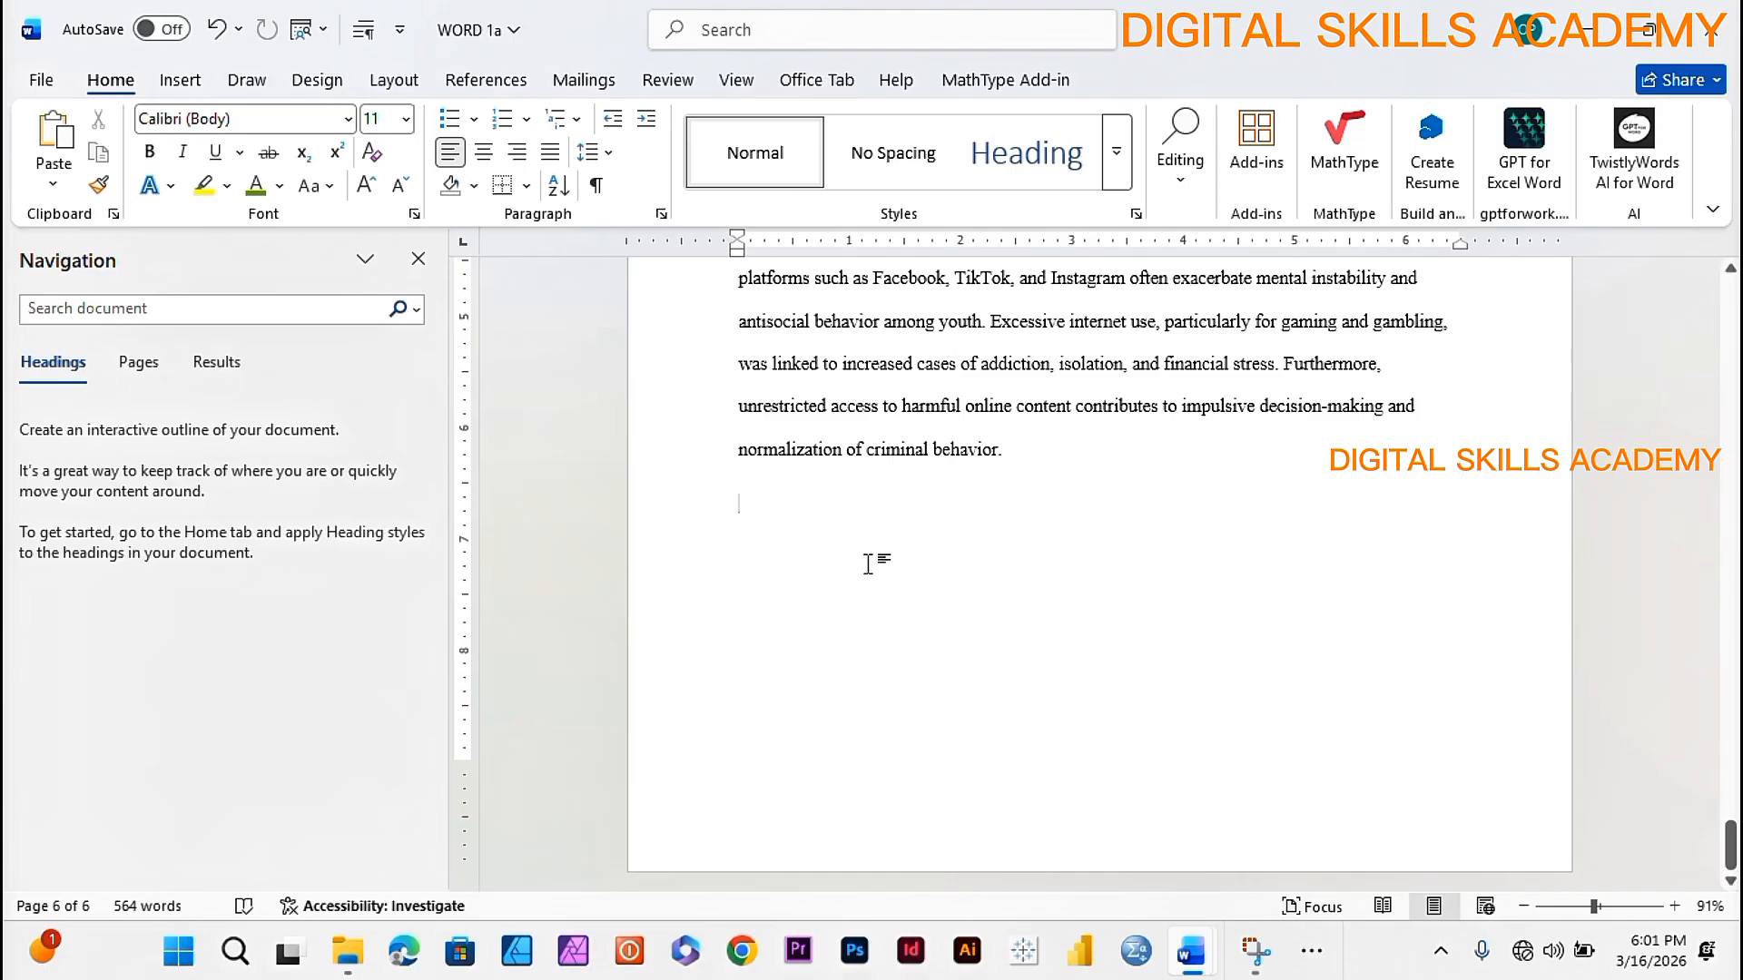
pyautogui.write('MOTUR')
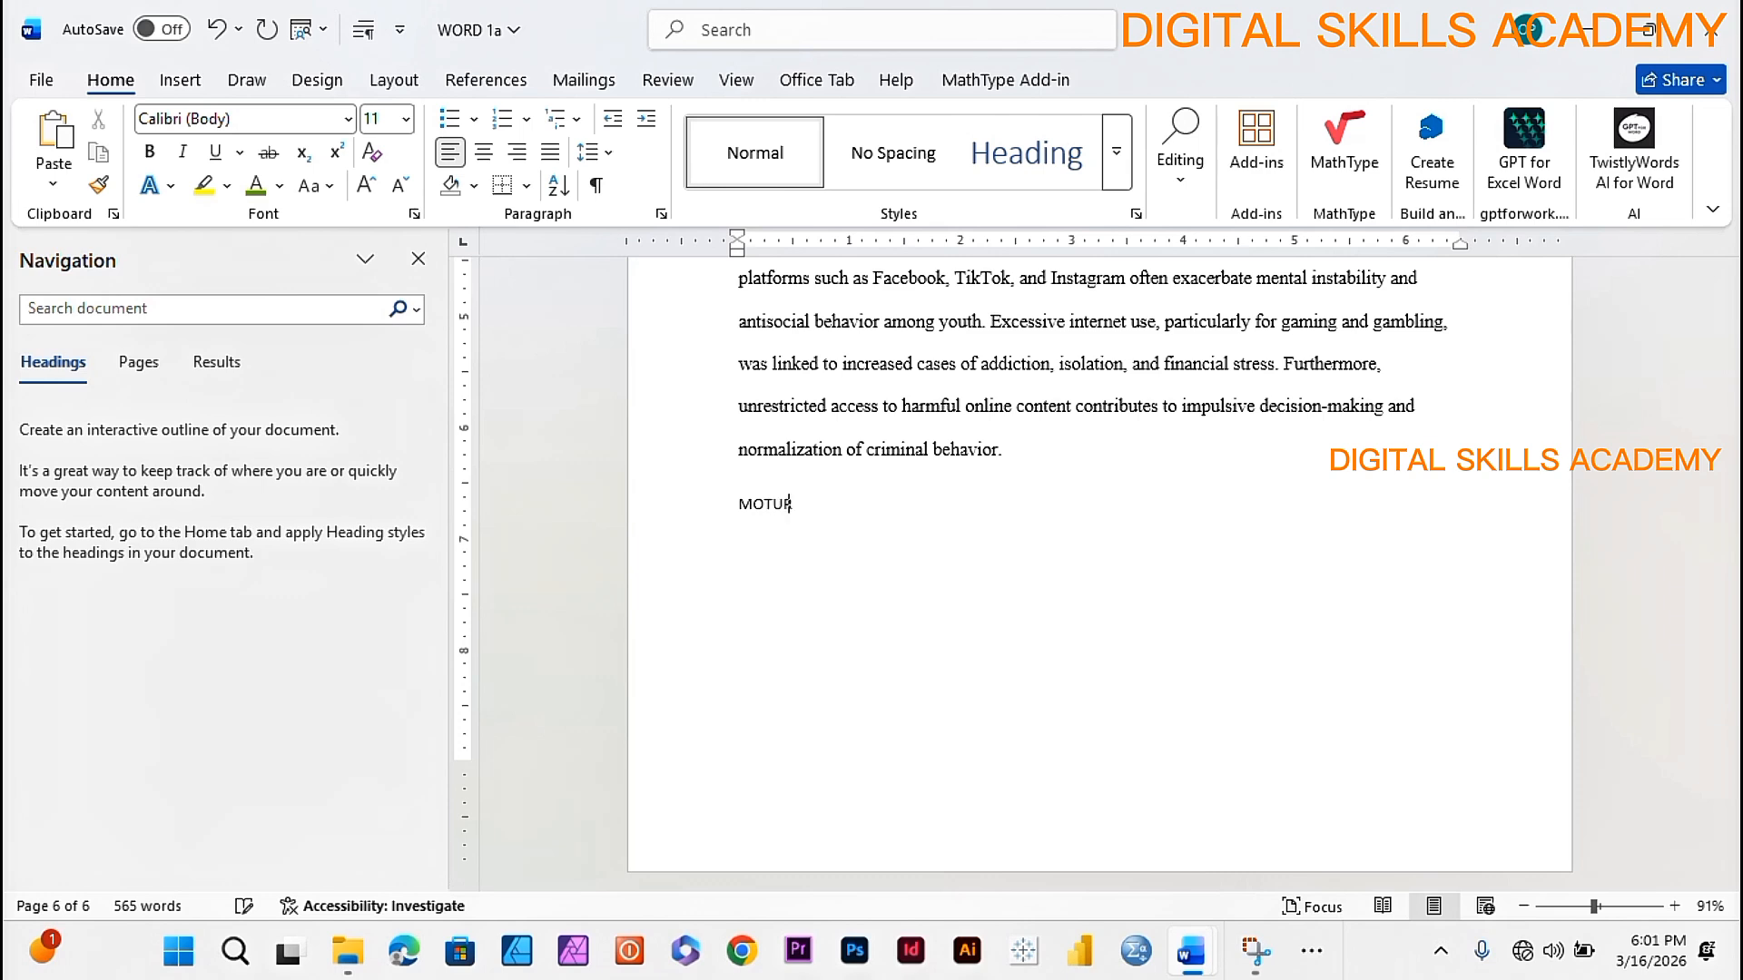
pyautogui.write('I ')
pyautogui.write('JOHN')
pyautogui.write('KEN')
pyautogui.write('UNTO')
pyautogui.press('Return')
pyautogui.write('RIHANNA ')
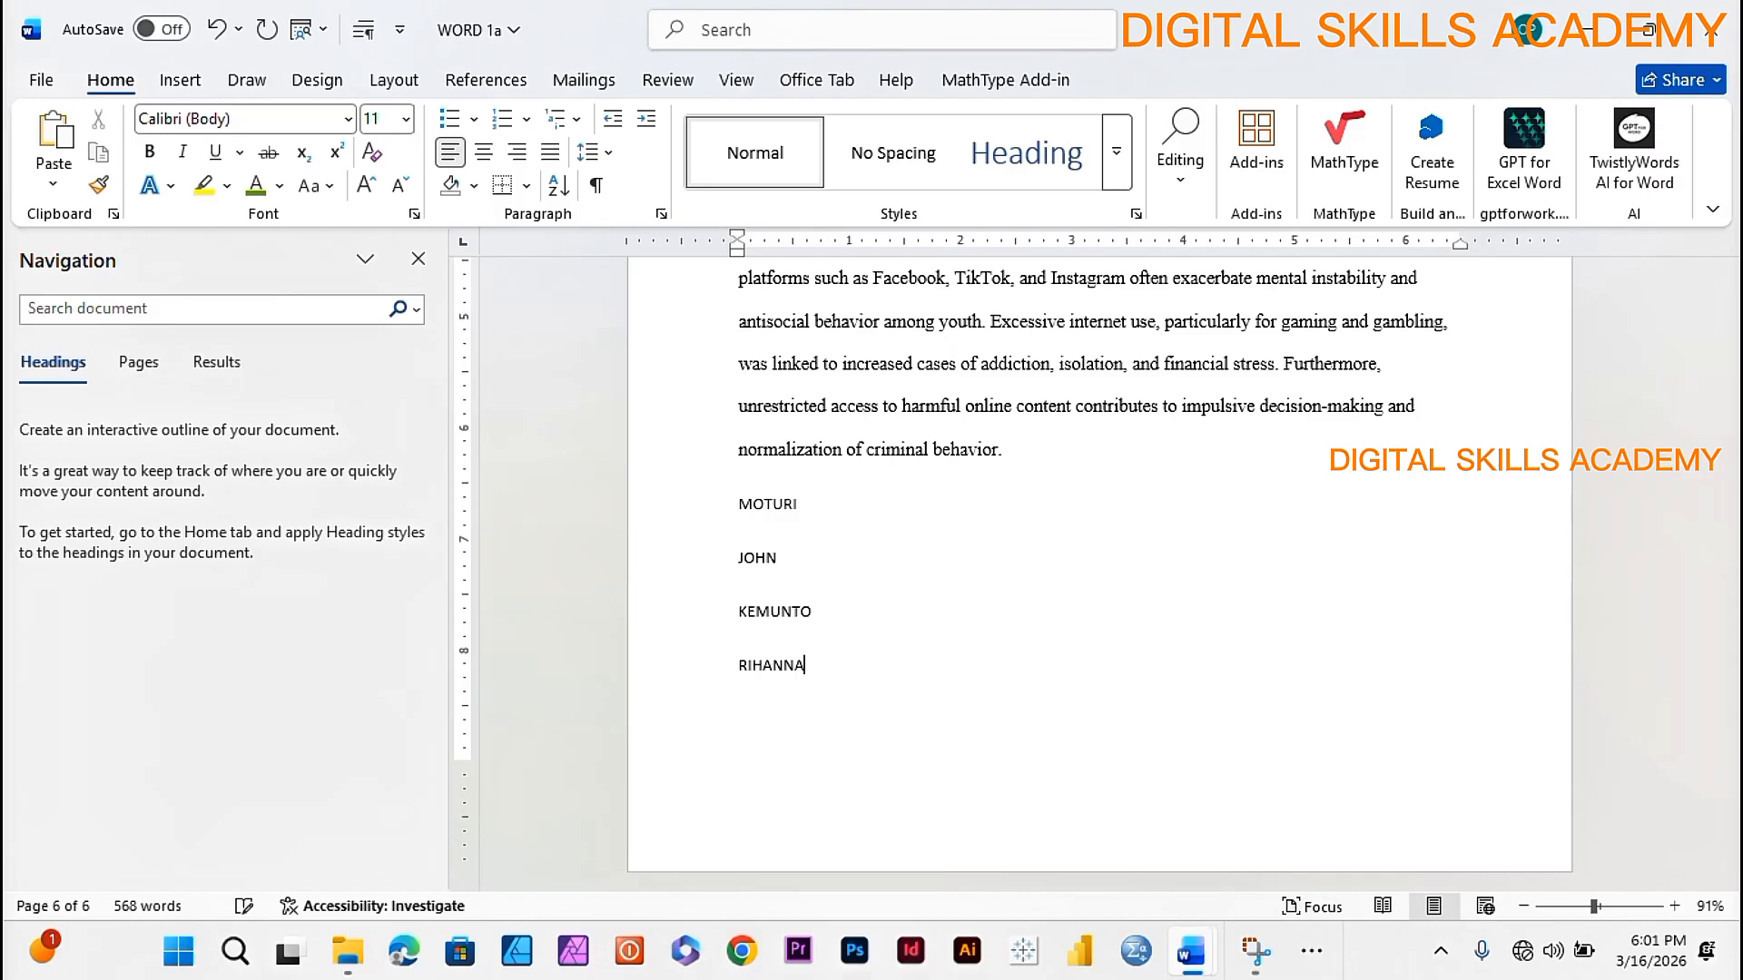
# - Add CARDI B and OFFSET as two more entries at the end of the name list
pyautogui.write('CARDI B')
pyautogui.hotkey('ctrl', 'Return')
pyautogui.write('OFF')
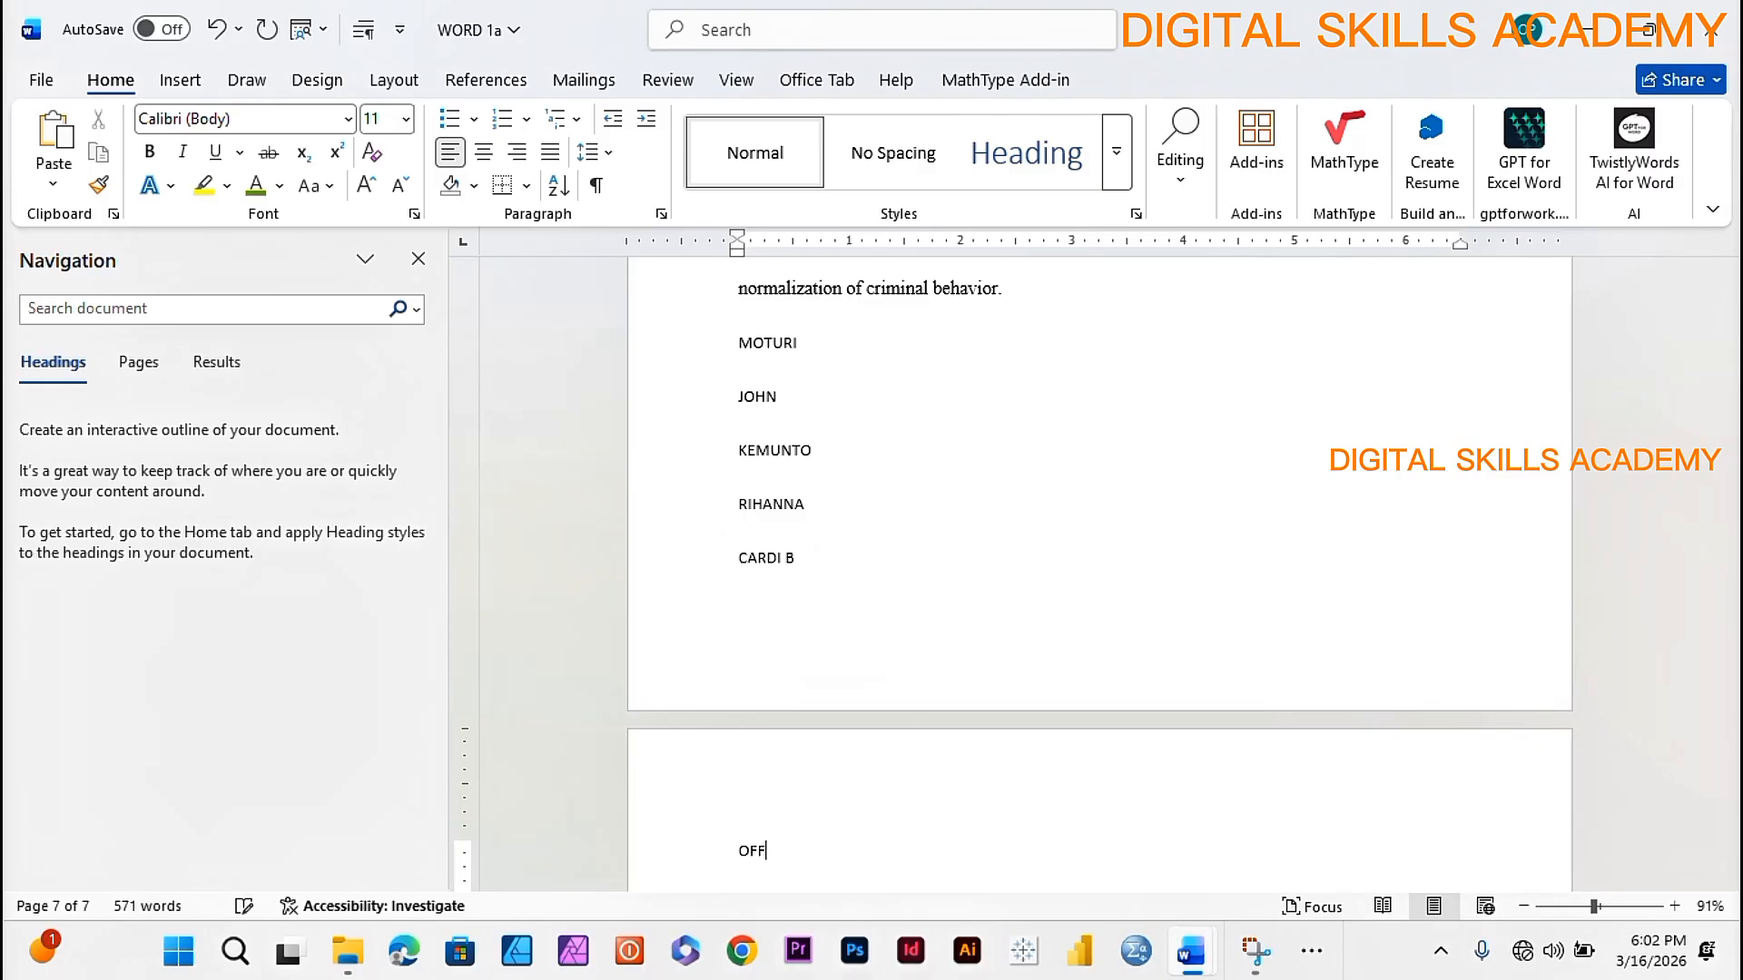
pyautogui.write('SET')
pyautogui.scroll(-1, 1099, 572)
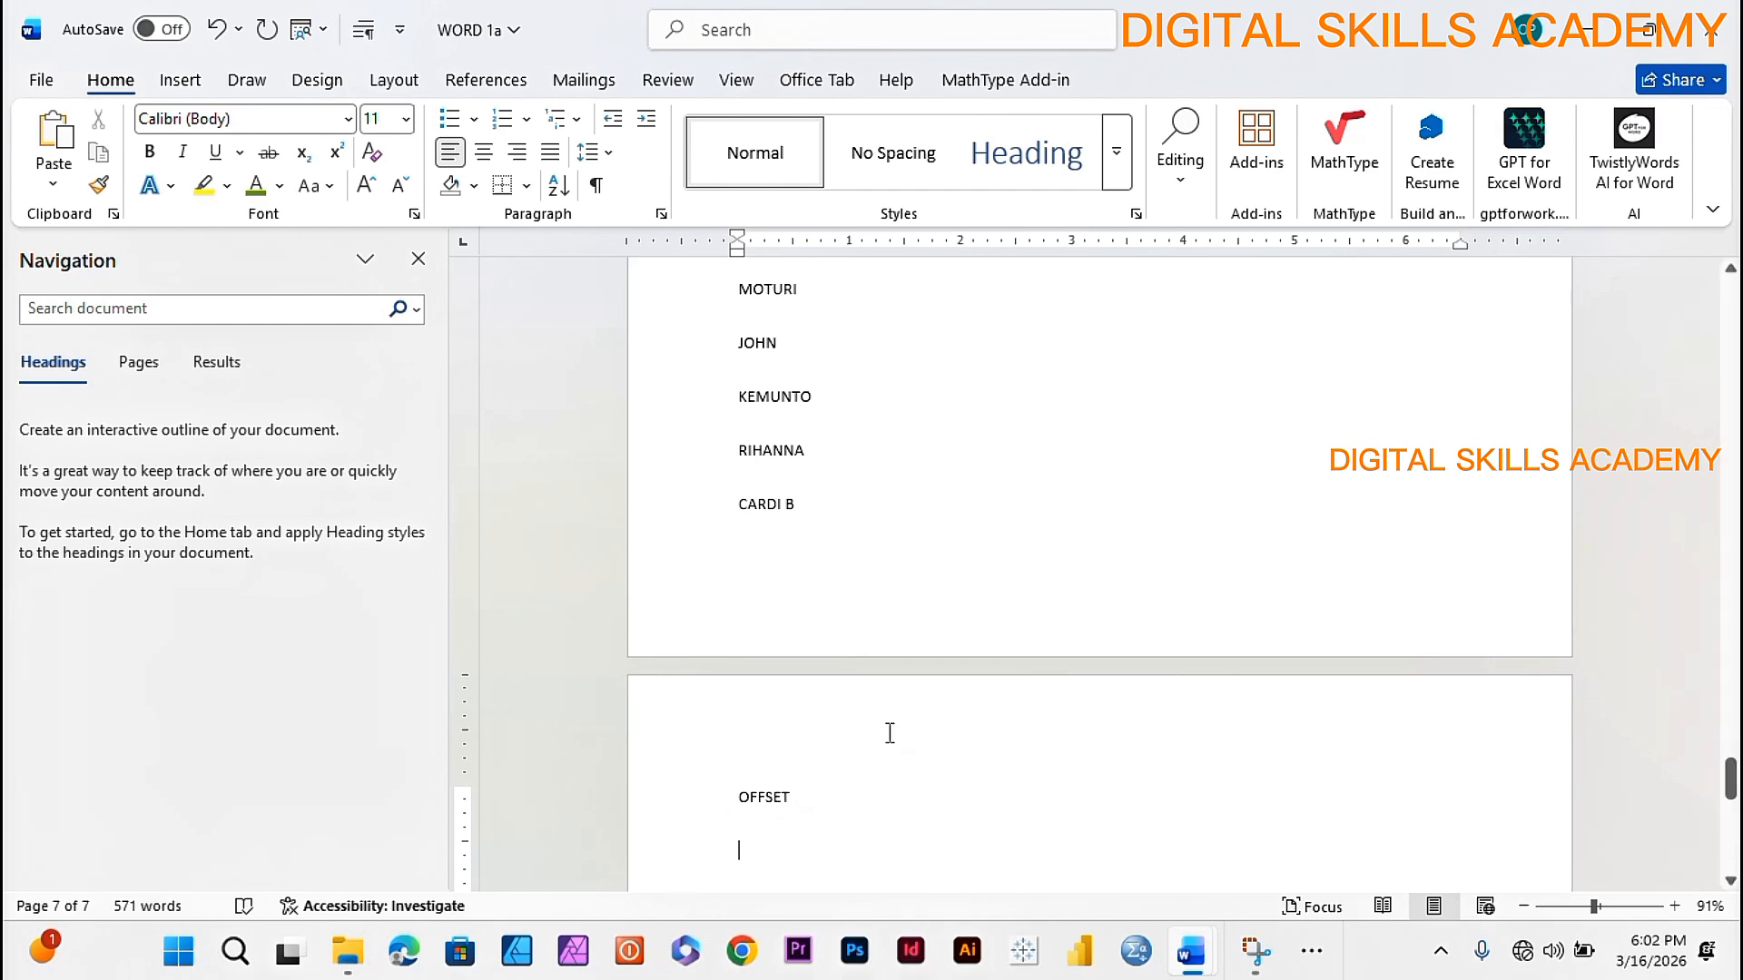
pyautogui.click(646, 855)
pyautogui.click(686, 764)
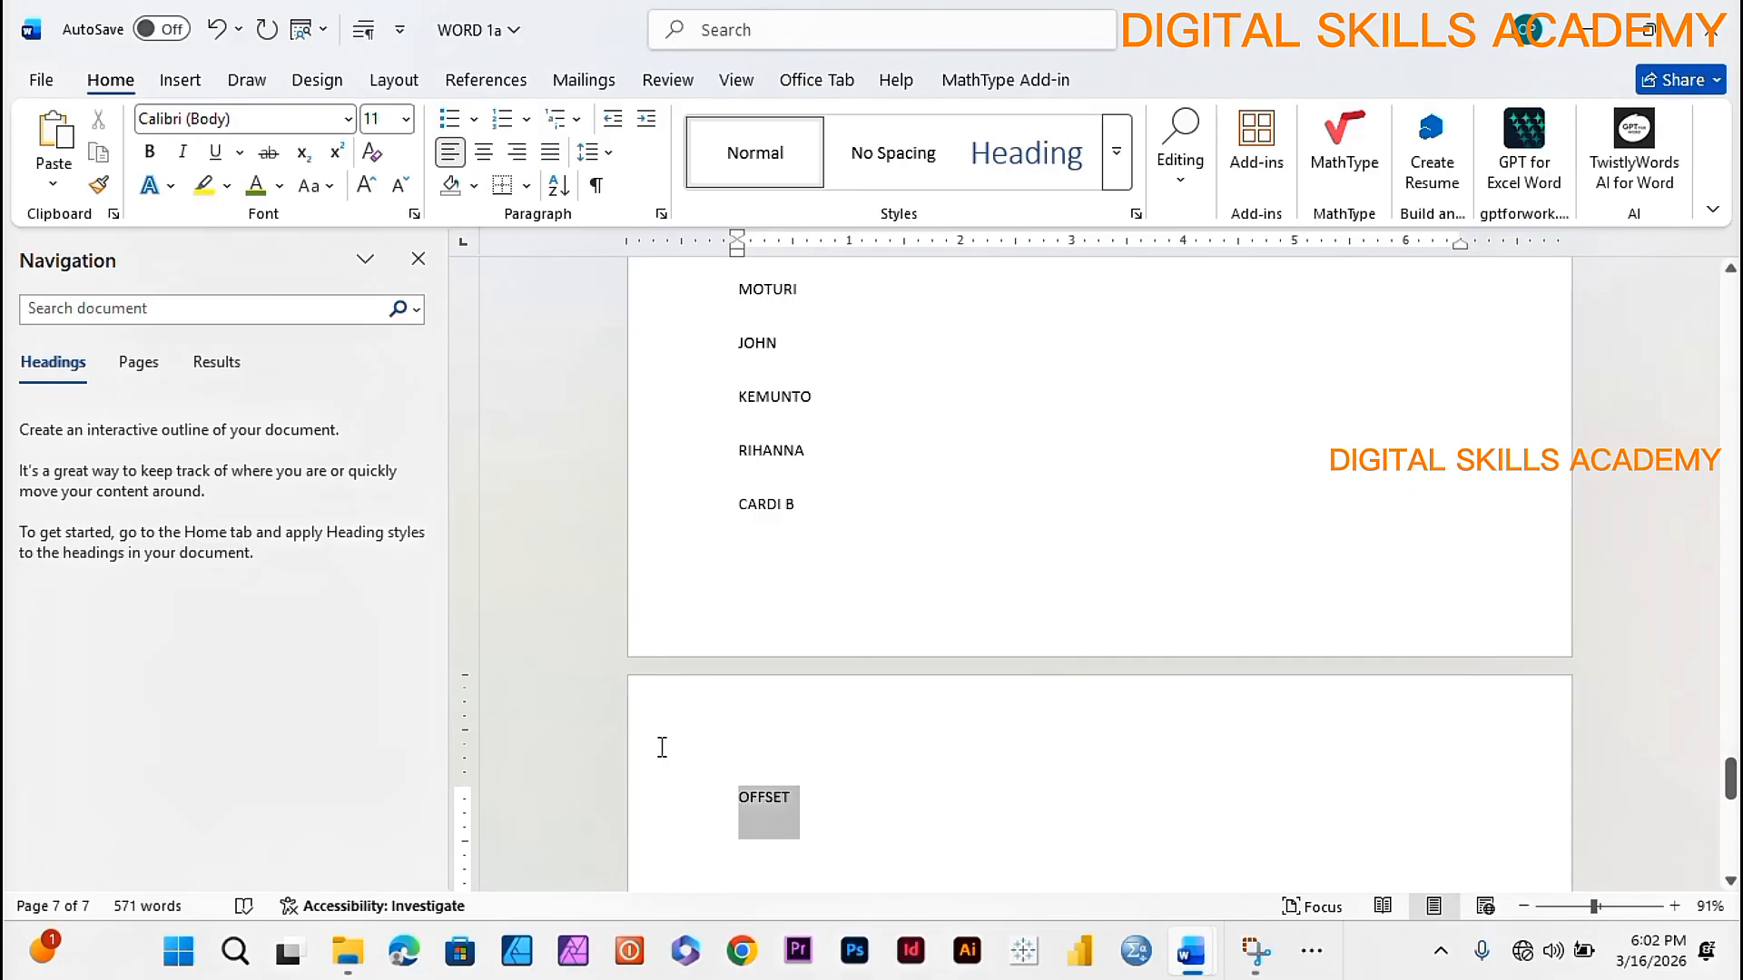
pyautogui.moveTo(661, 746); pyautogui.dragTo(271, 5)
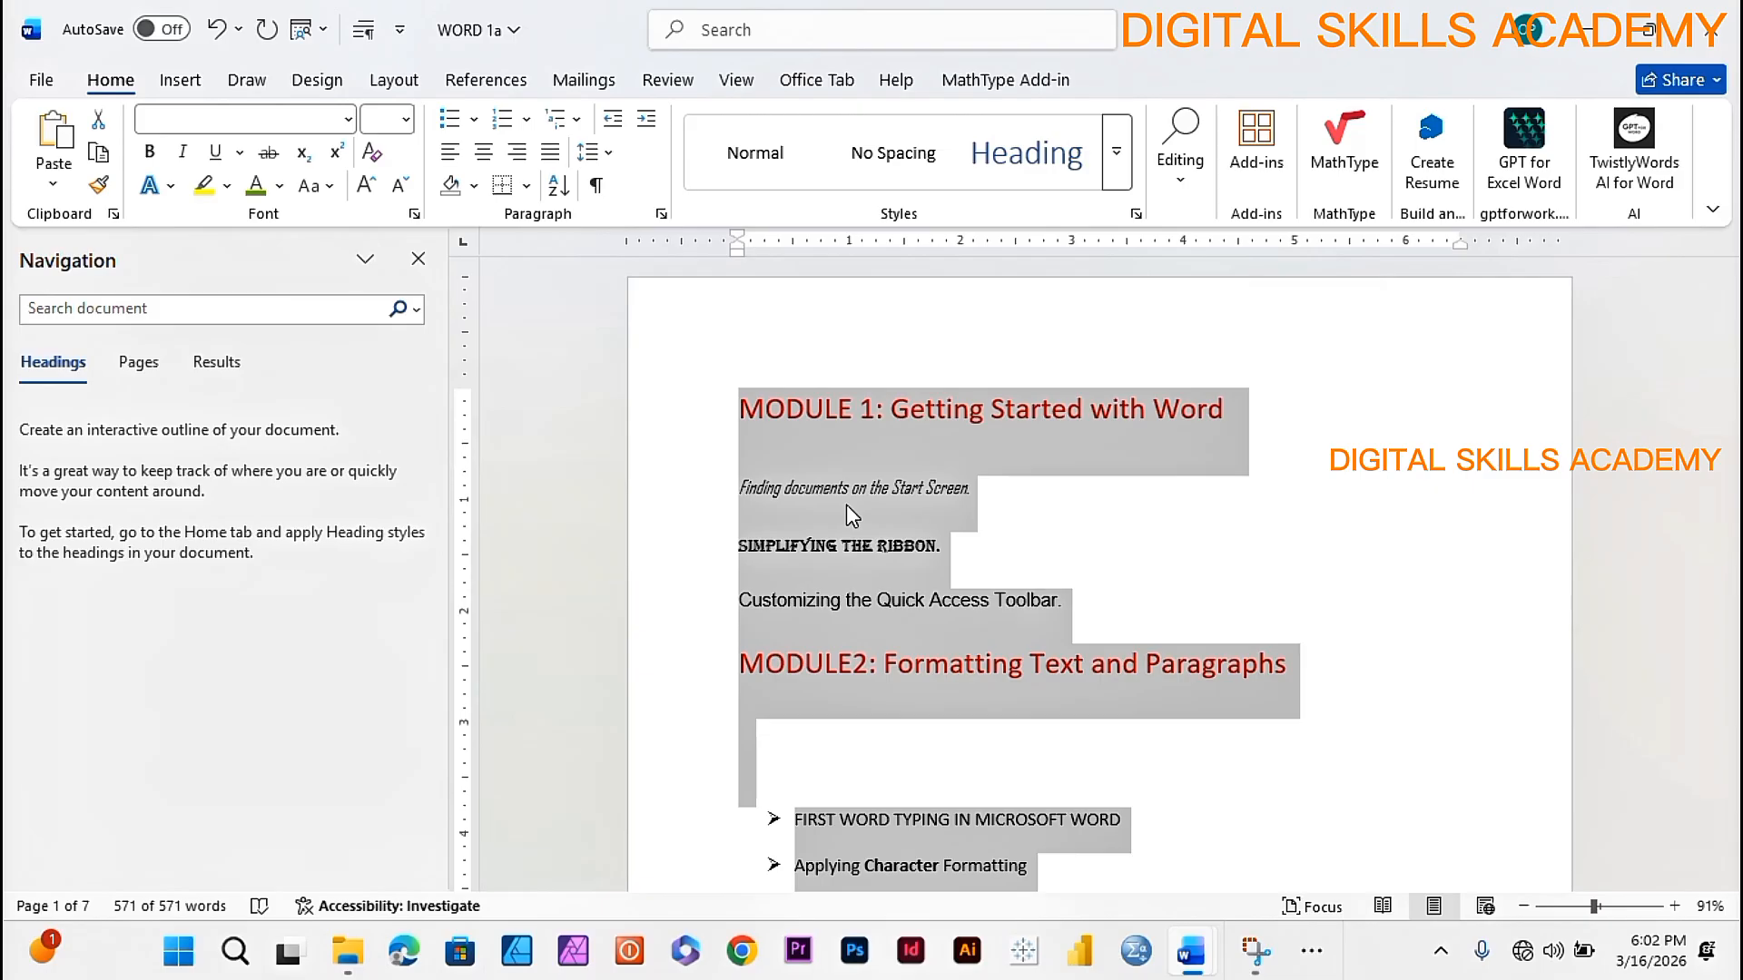
pyautogui.rightClick(846, 504)
pyautogui.scroll(-5, 1348, 648)
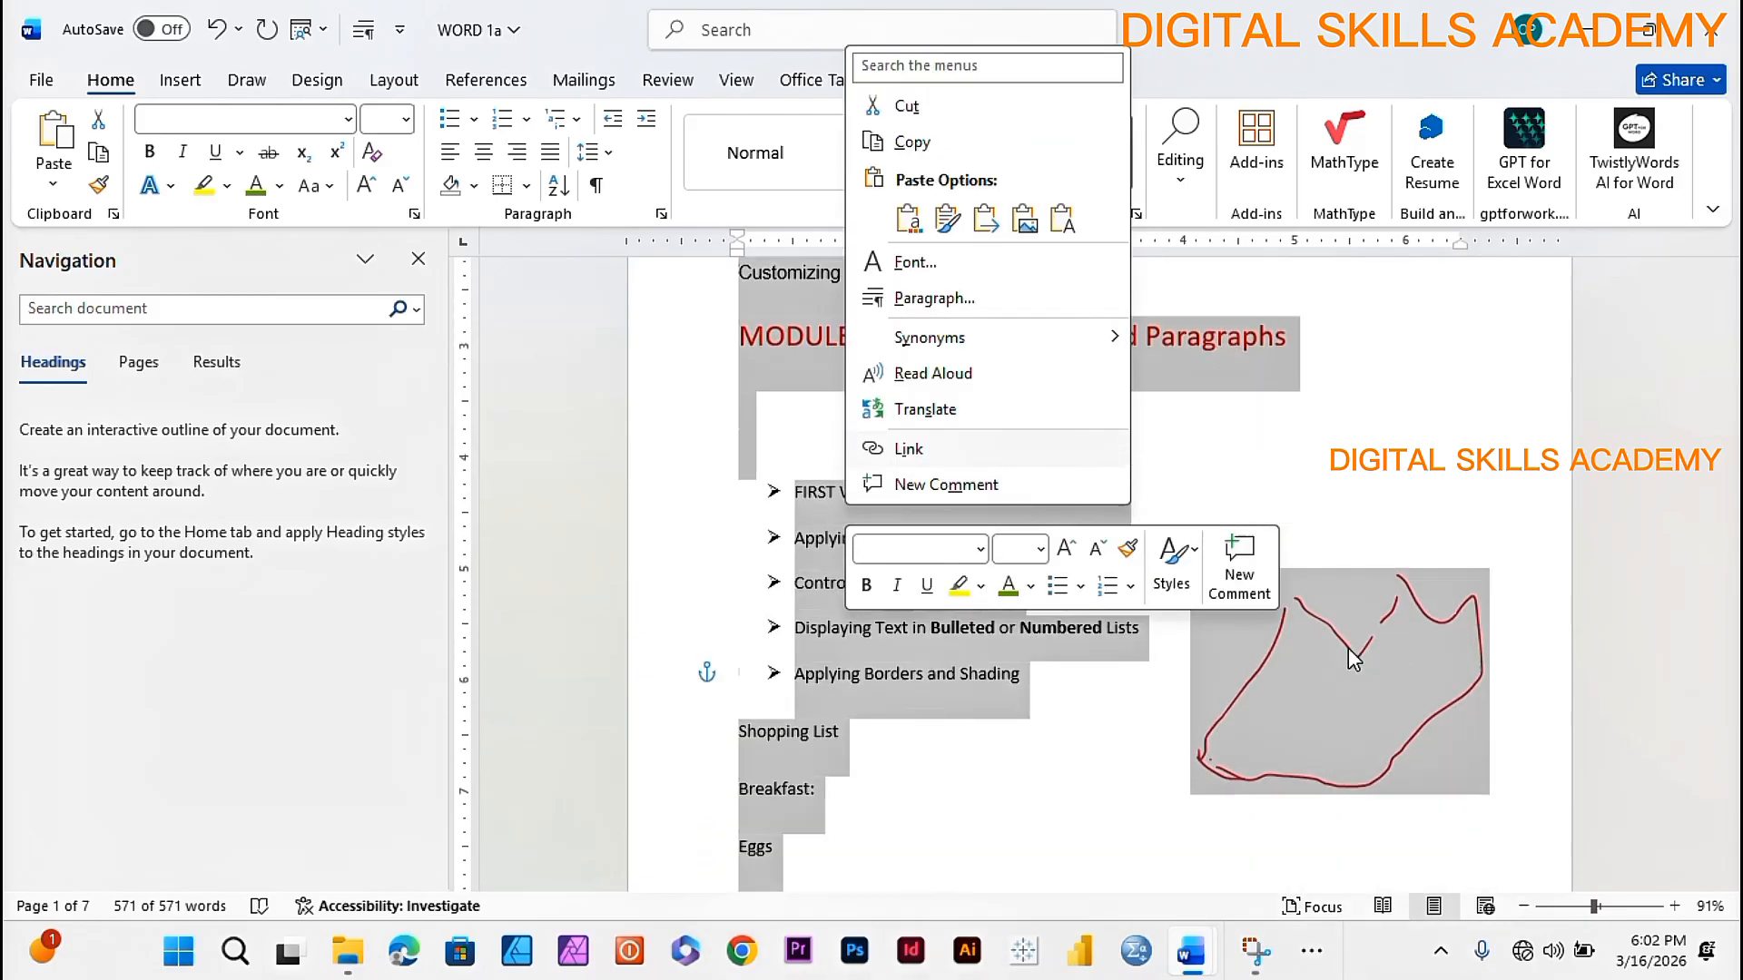
pyautogui.click(1271, 734)
pyautogui.click(1239, 749)
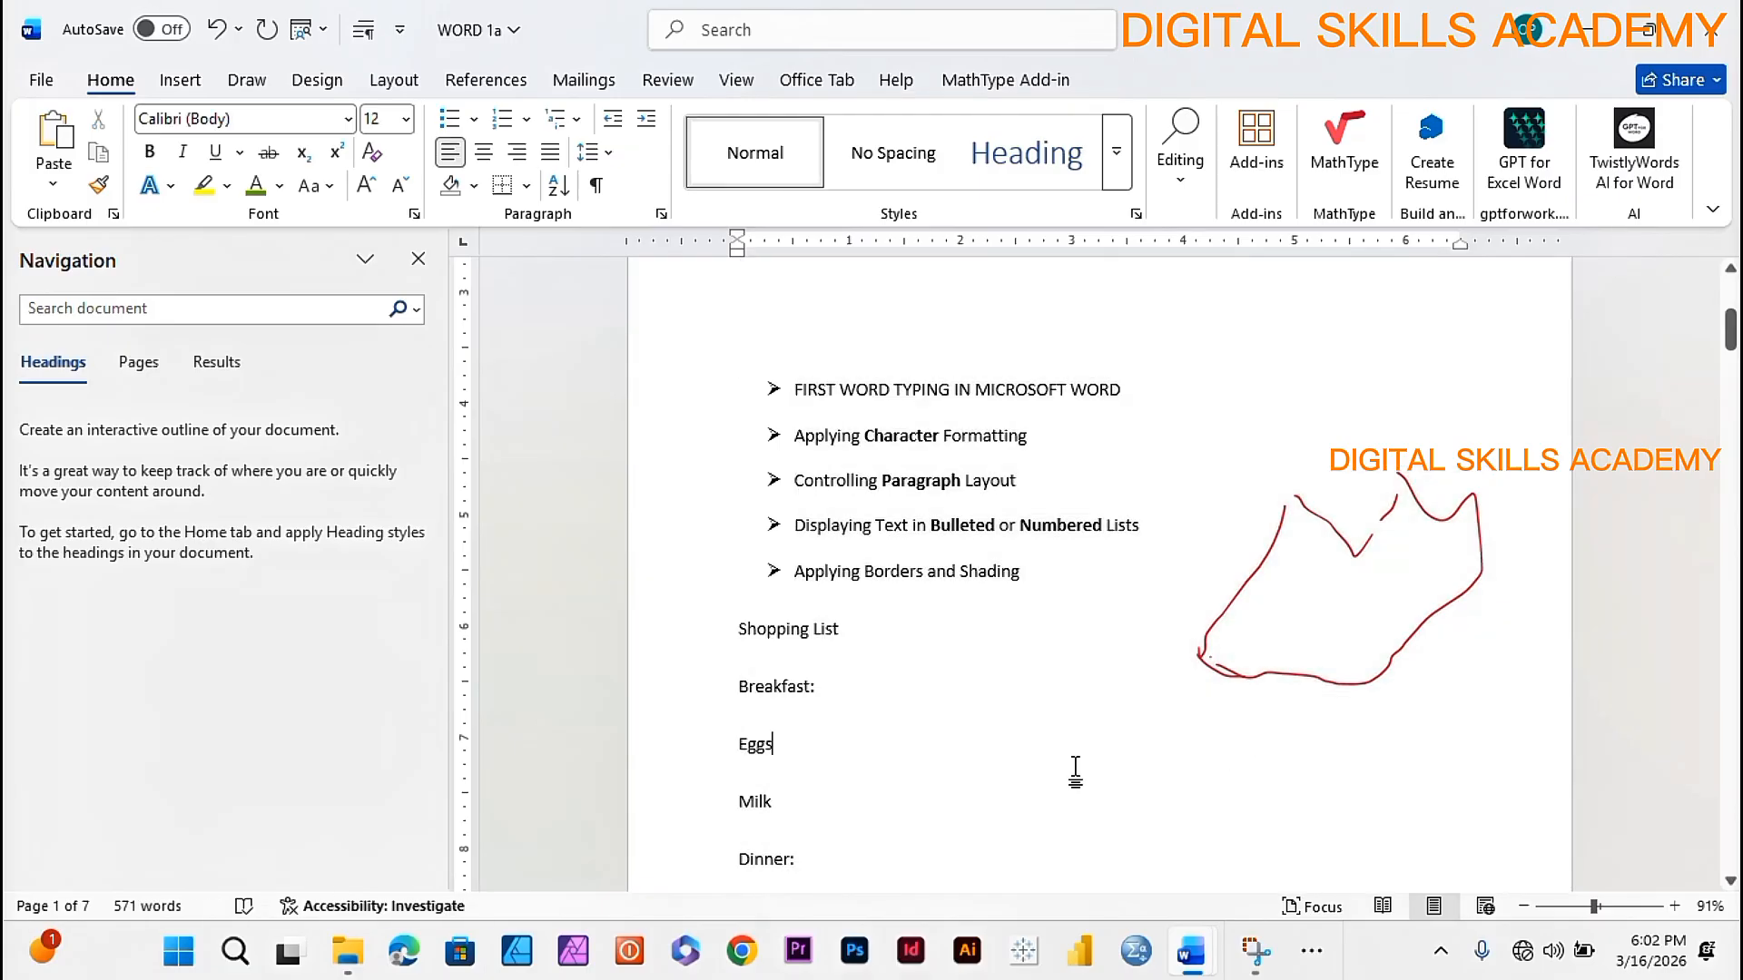
pyautogui.scroll(-3, 935, 726)
pyautogui.scroll(-15, 928, 723)
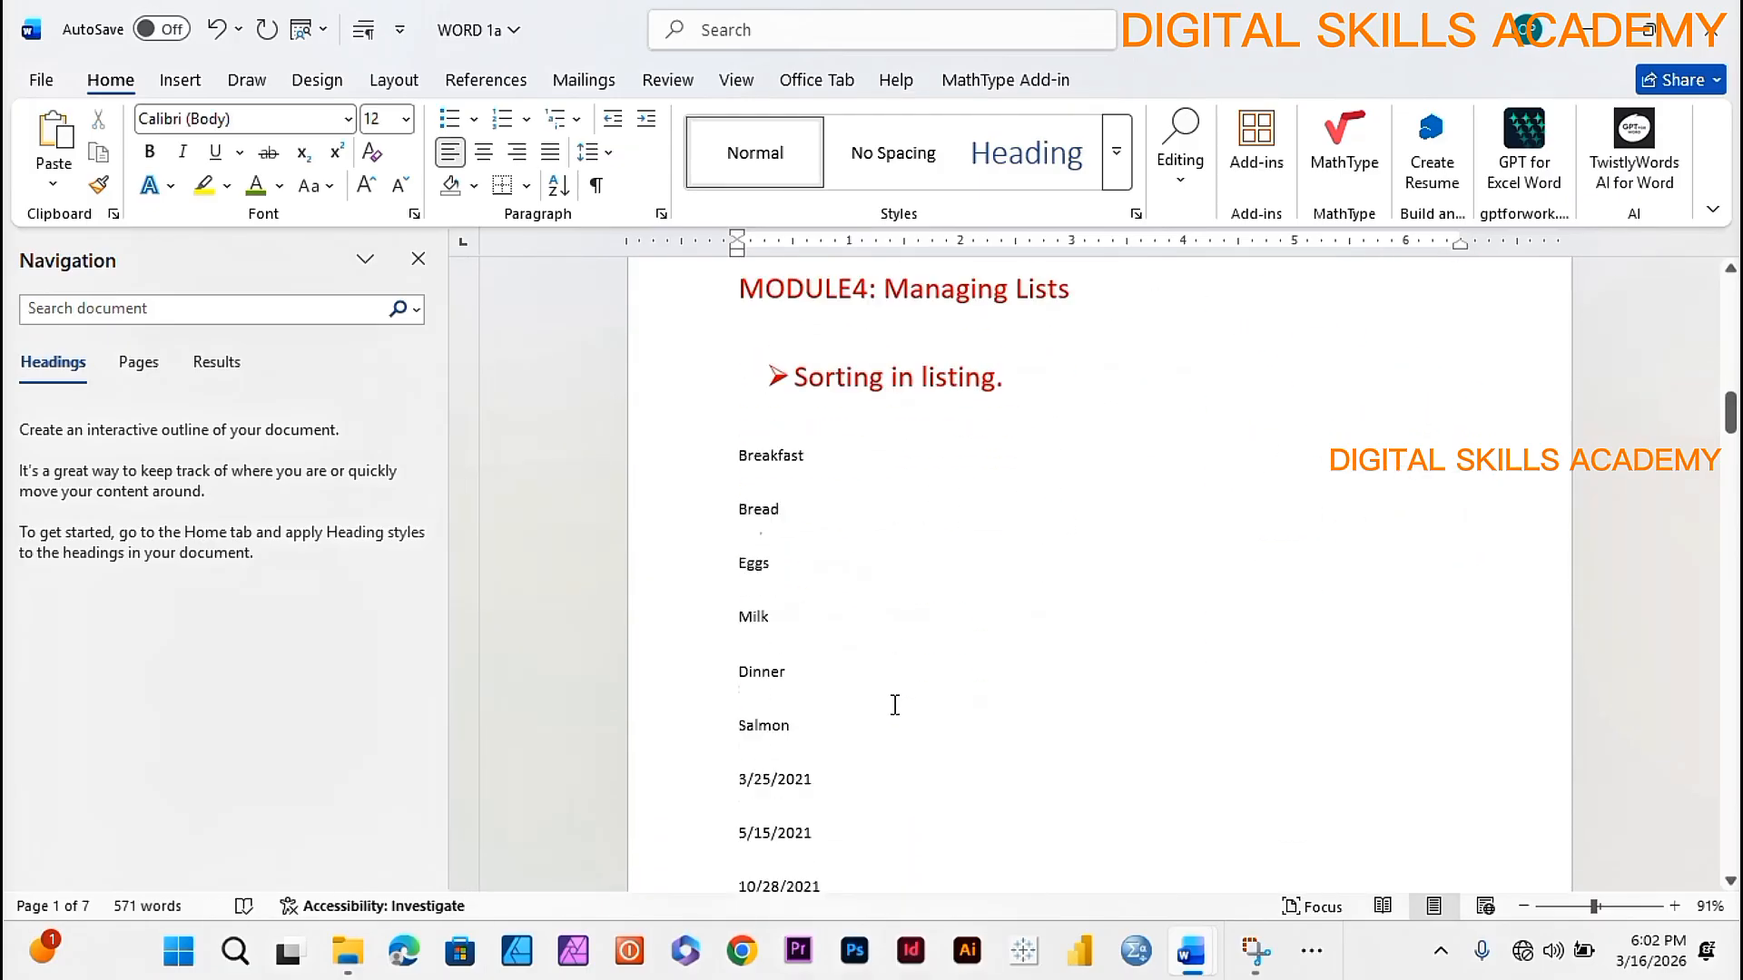
pyautogui.scroll(-20, 898, 712)
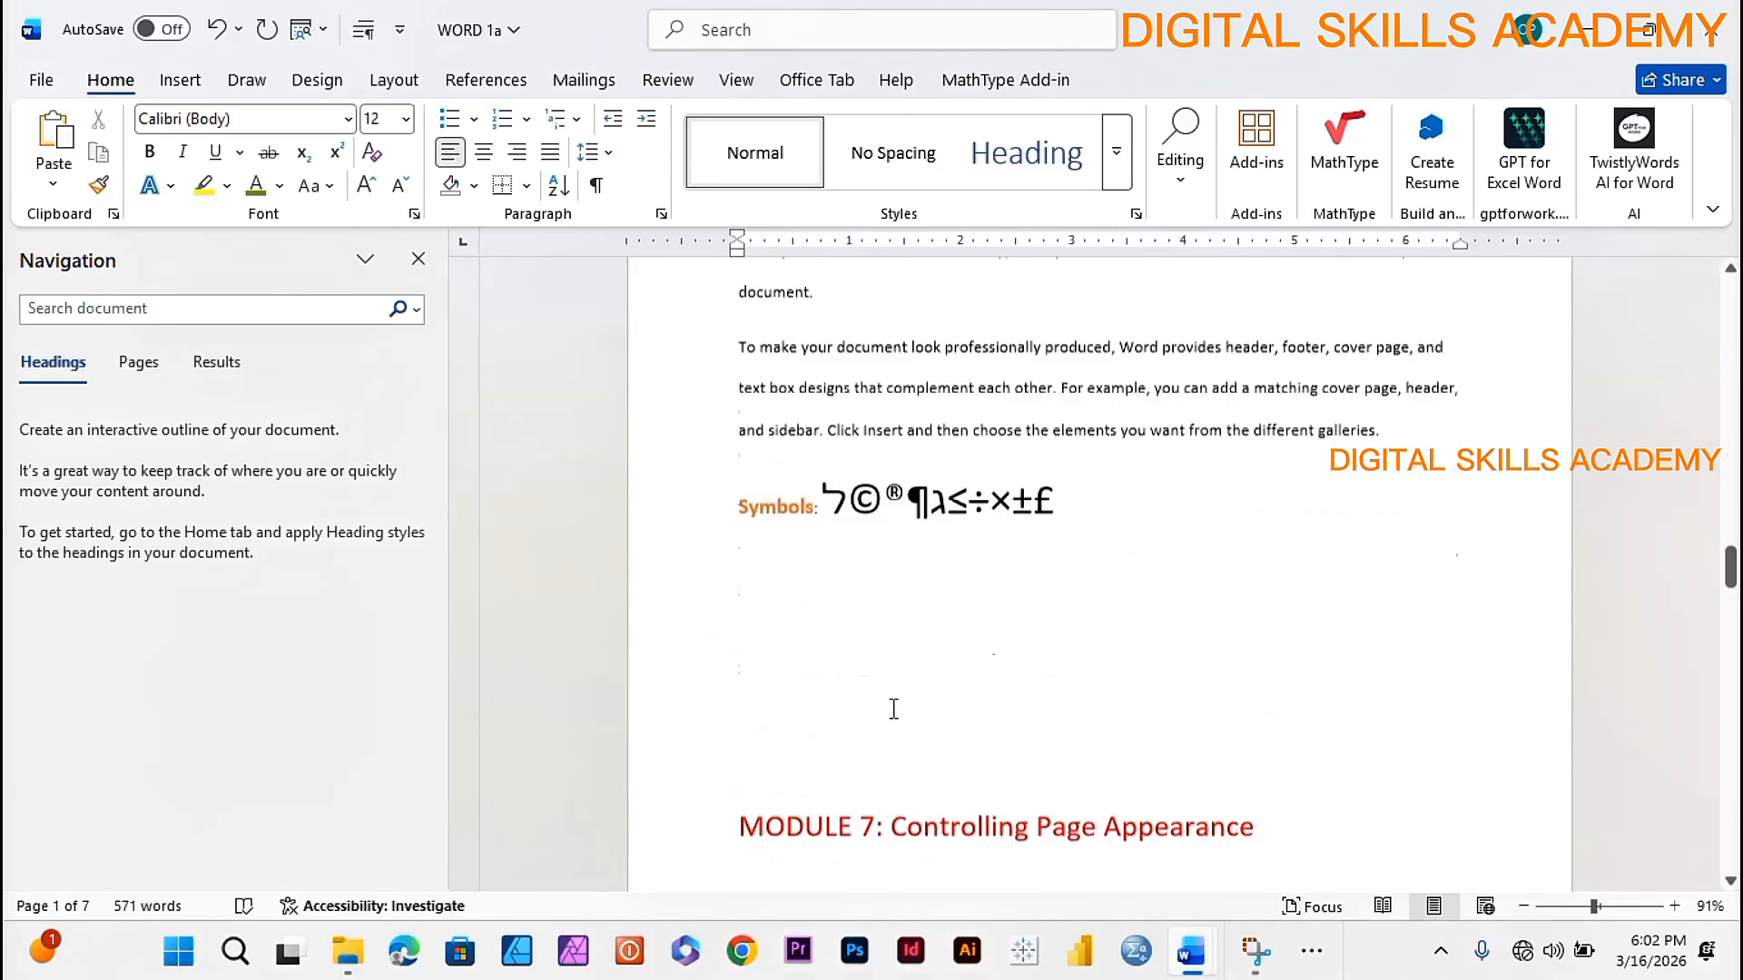
pyautogui.scroll(-20, 898, 722)
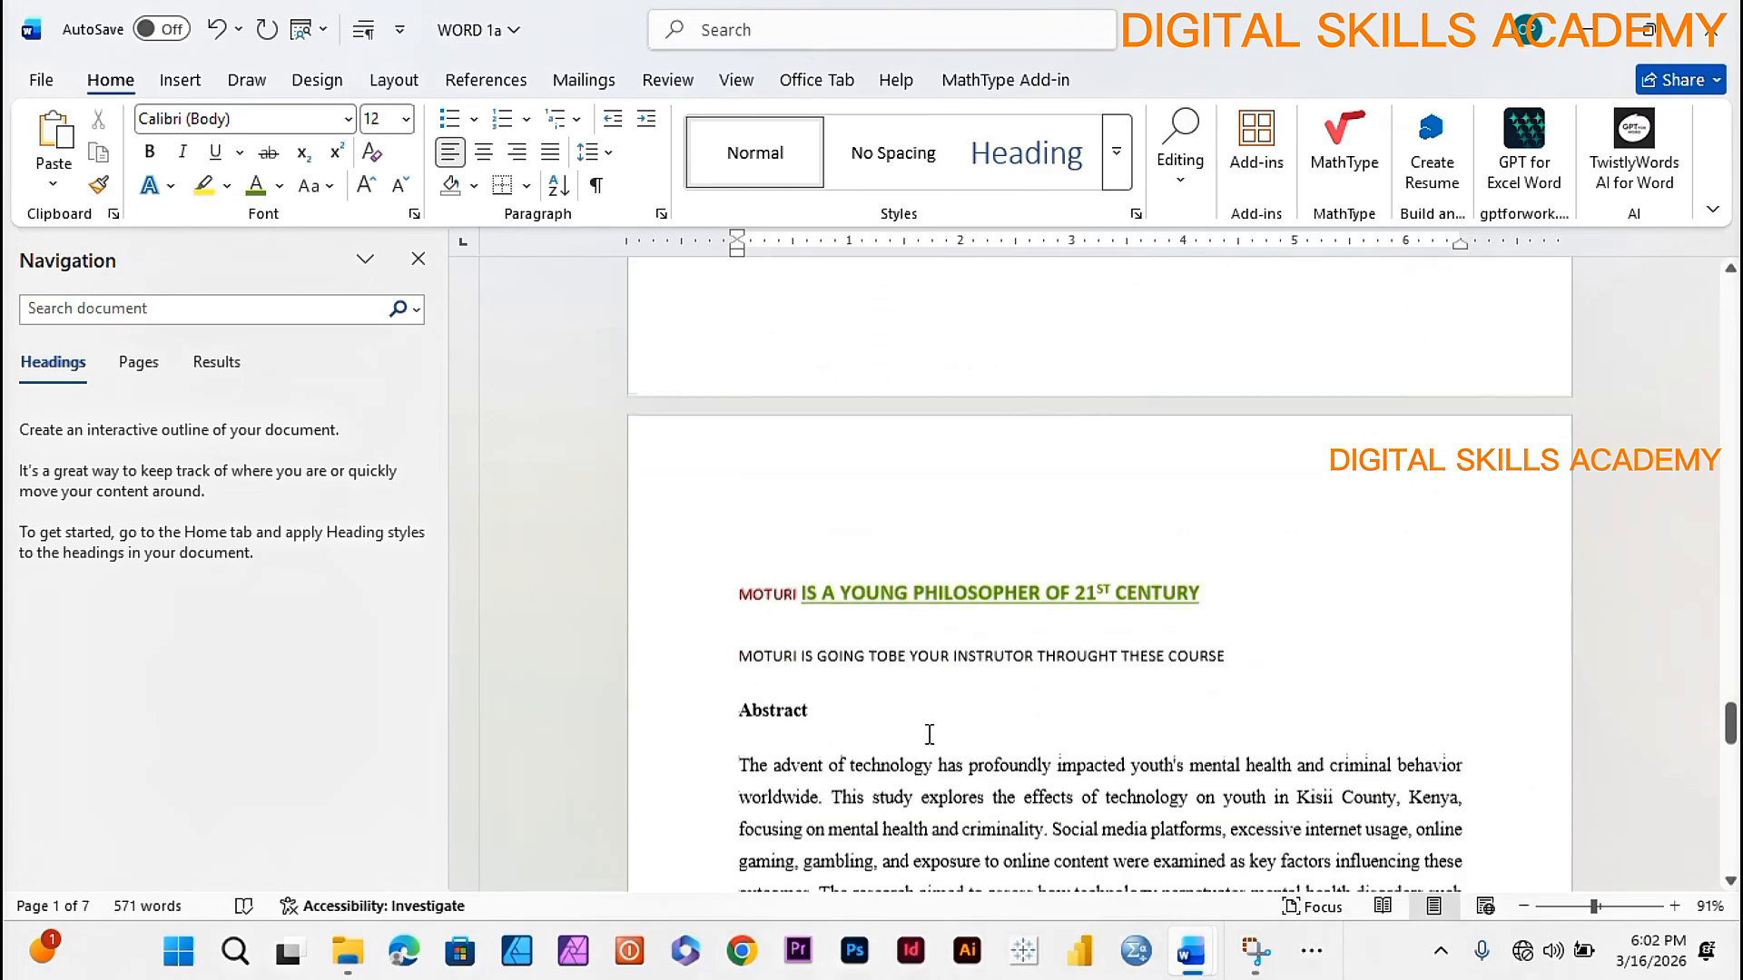
pyautogui.scroll(-7, 932, 735)
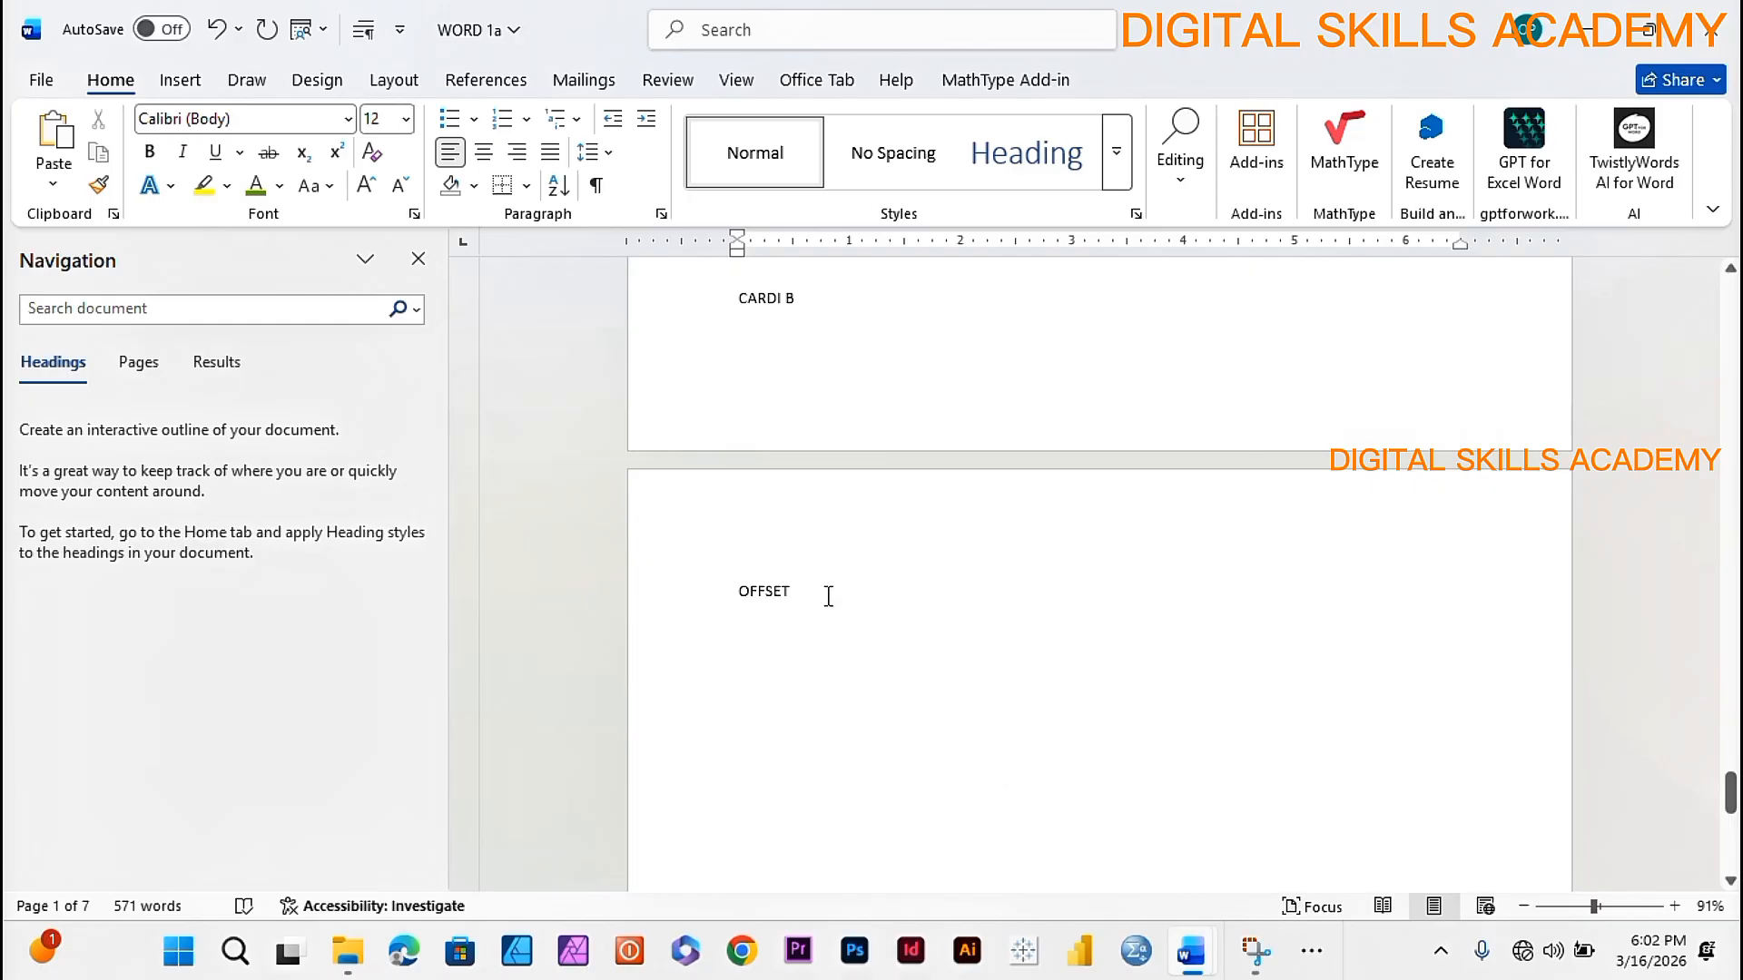
# - Set the line spacing of all six names in the list to 1.5
pyautogui.moveTo(828, 596); pyautogui.dragTo(725, 318)
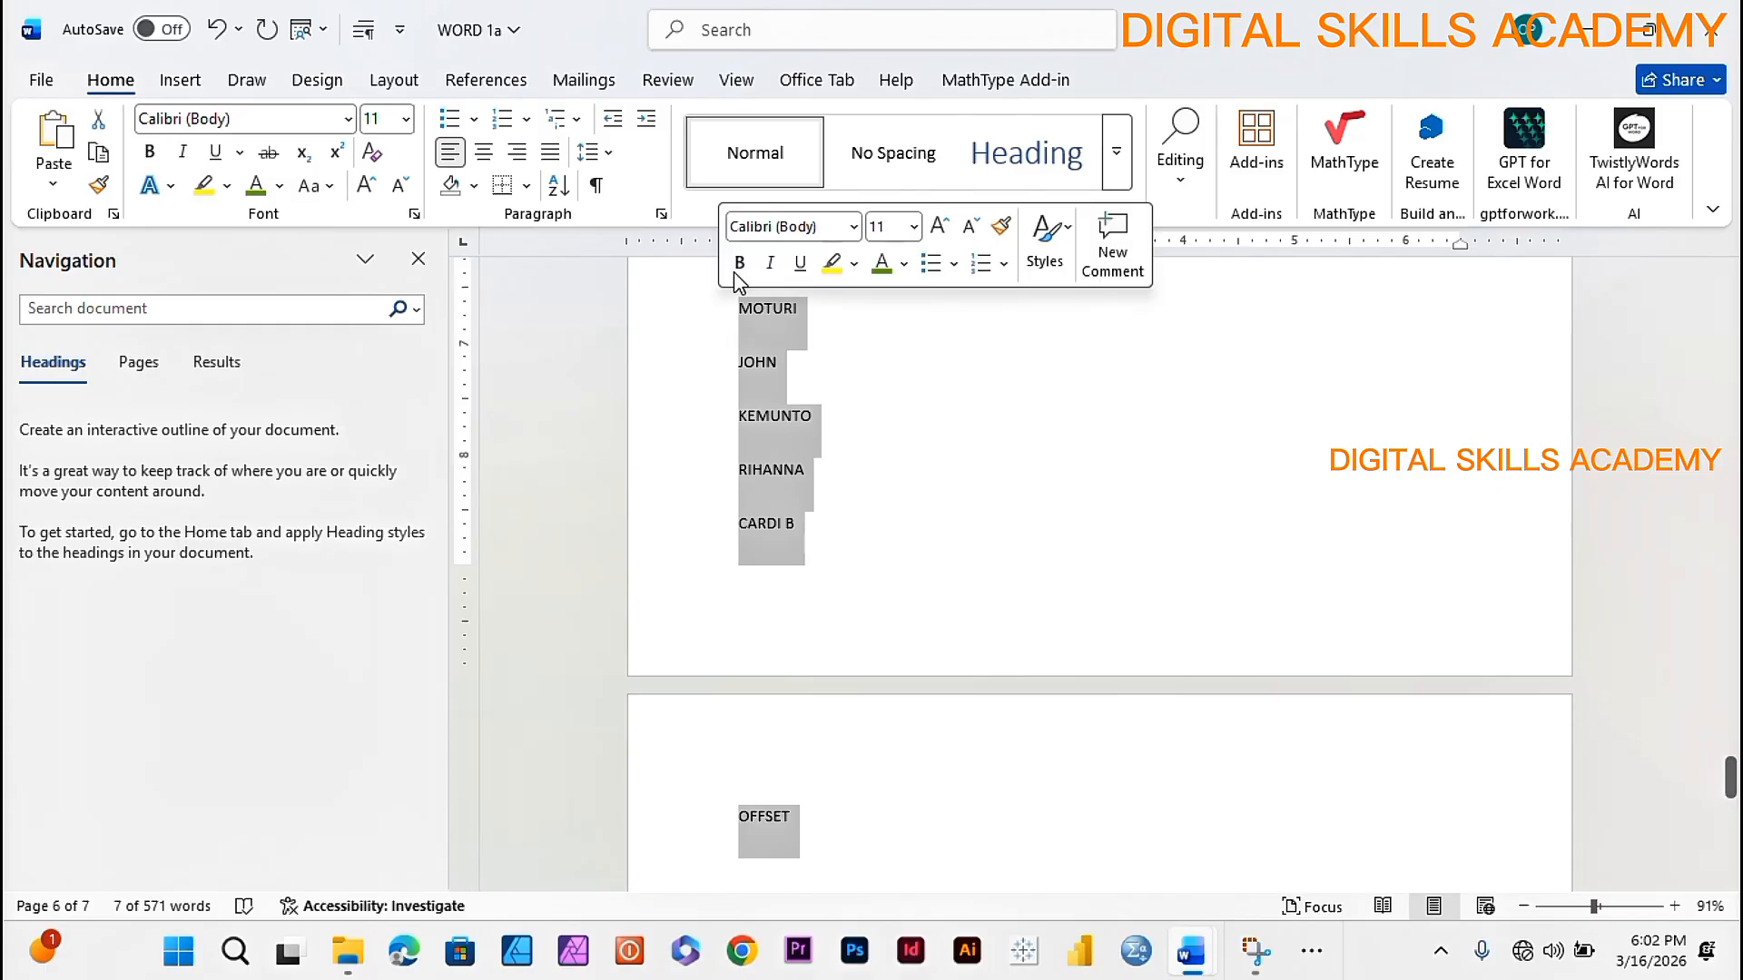
pyautogui.click(607, 159)
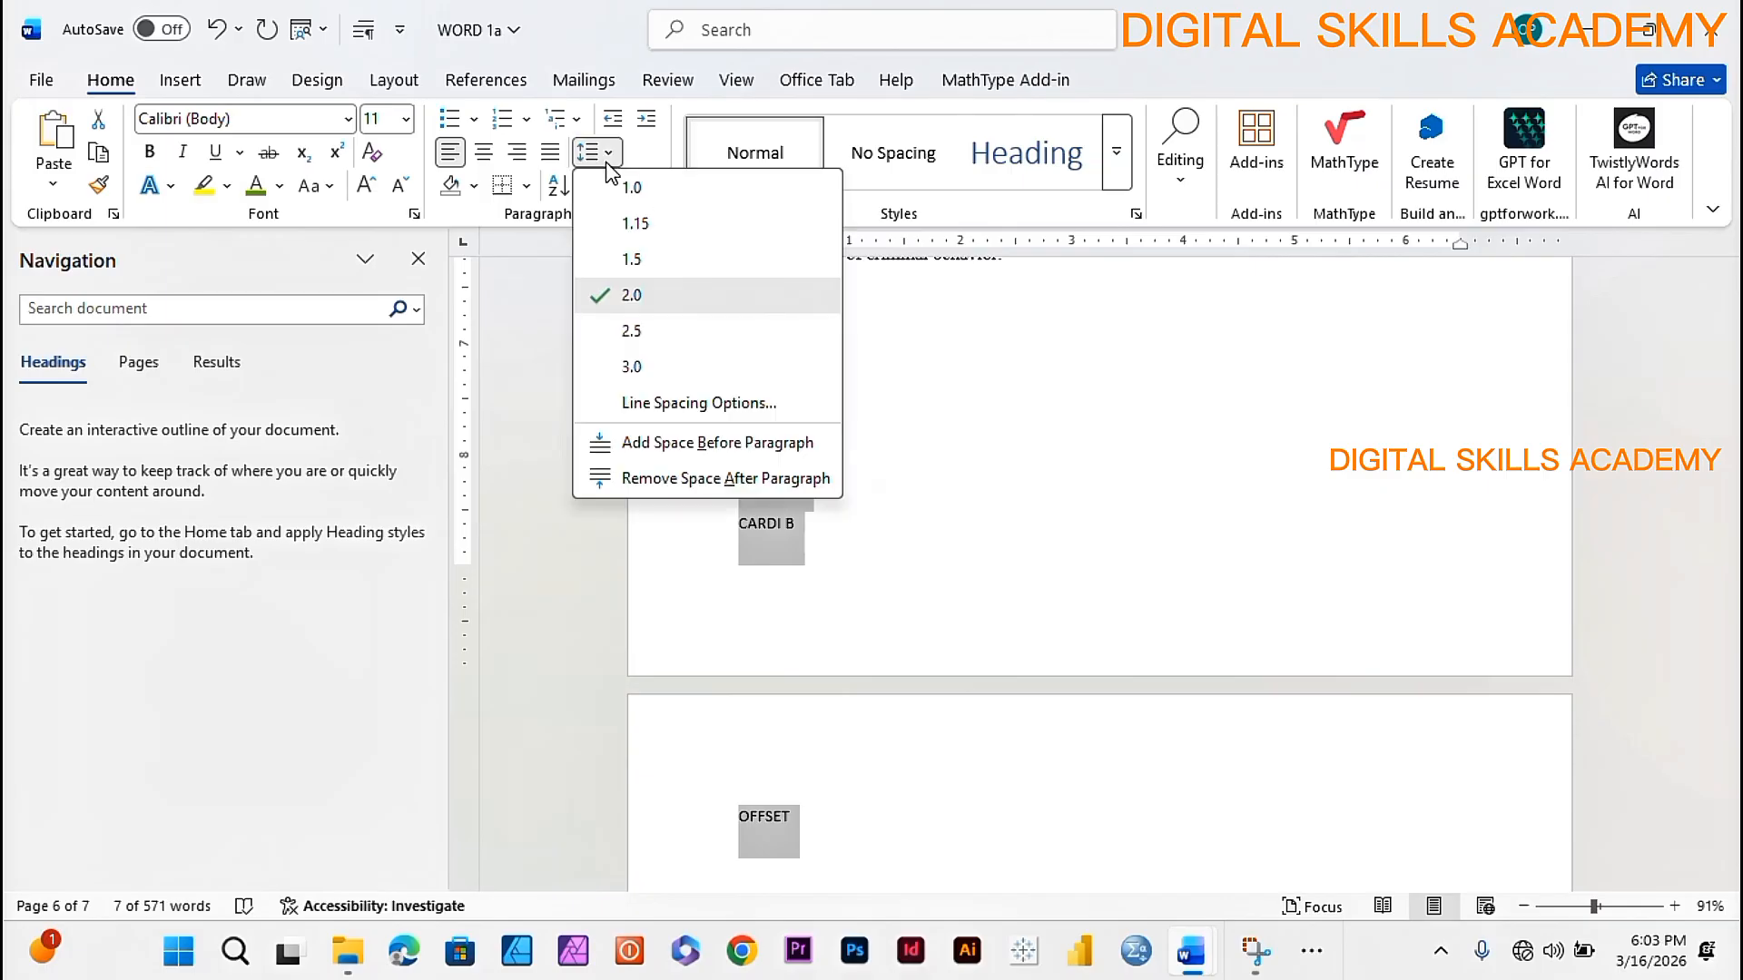
pyautogui.click(628, 269)
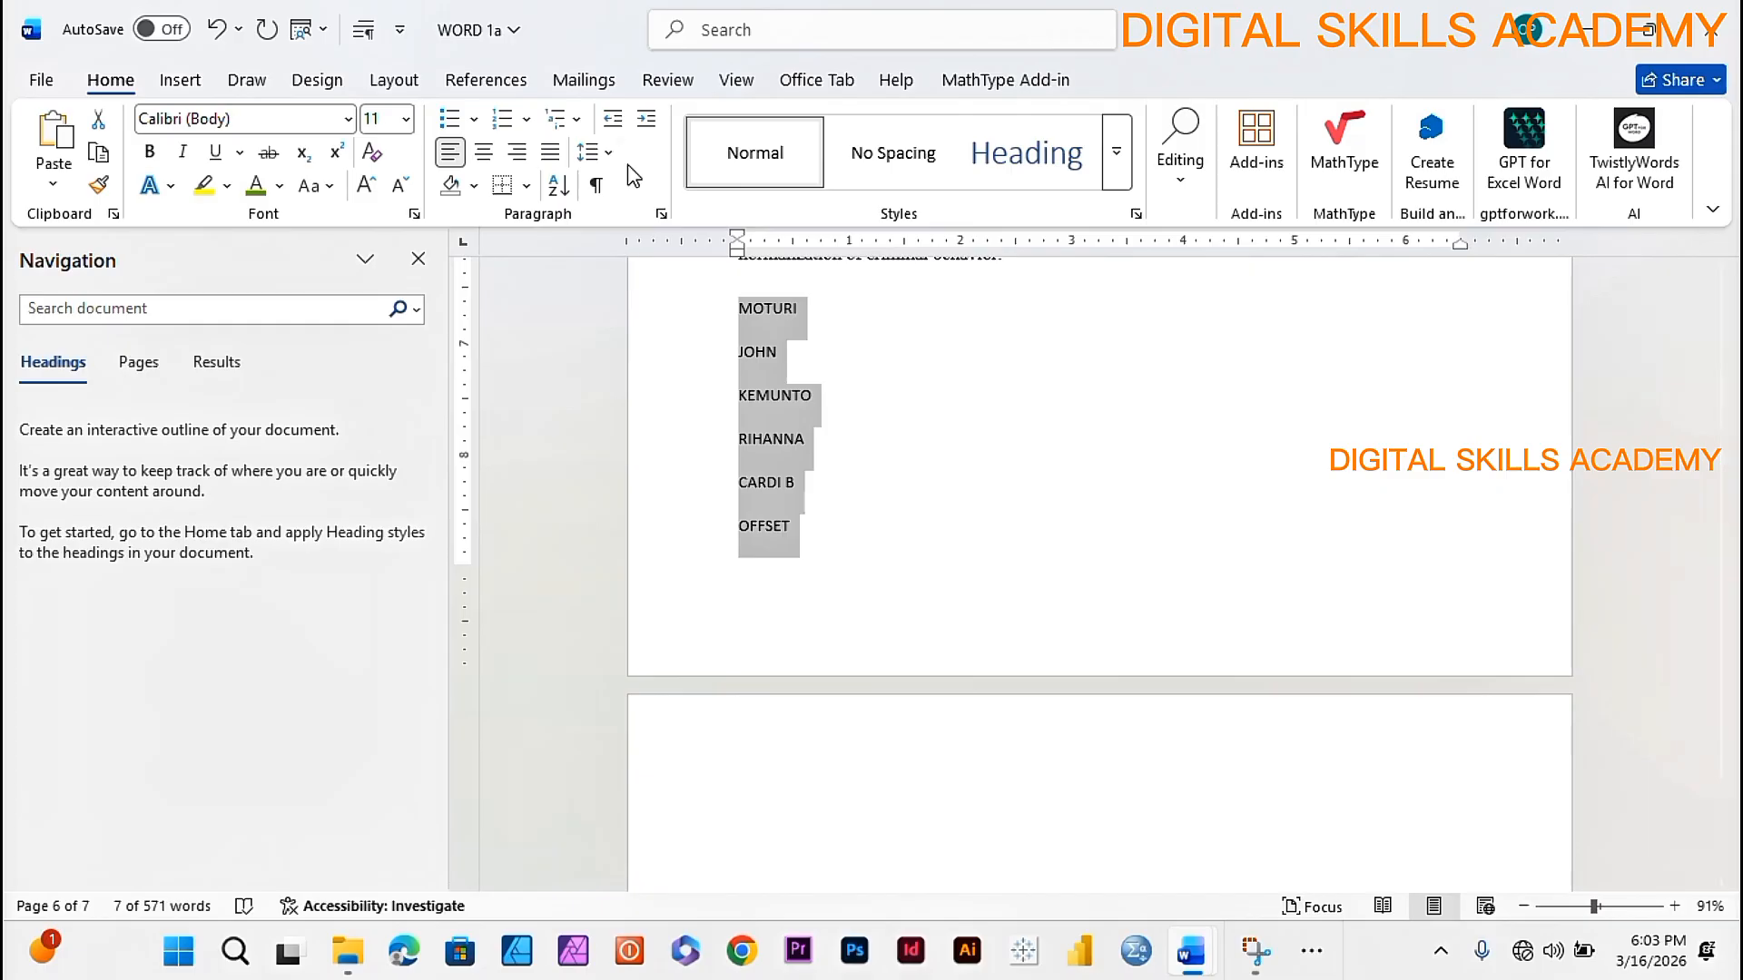
pyautogui.click(602, 156)
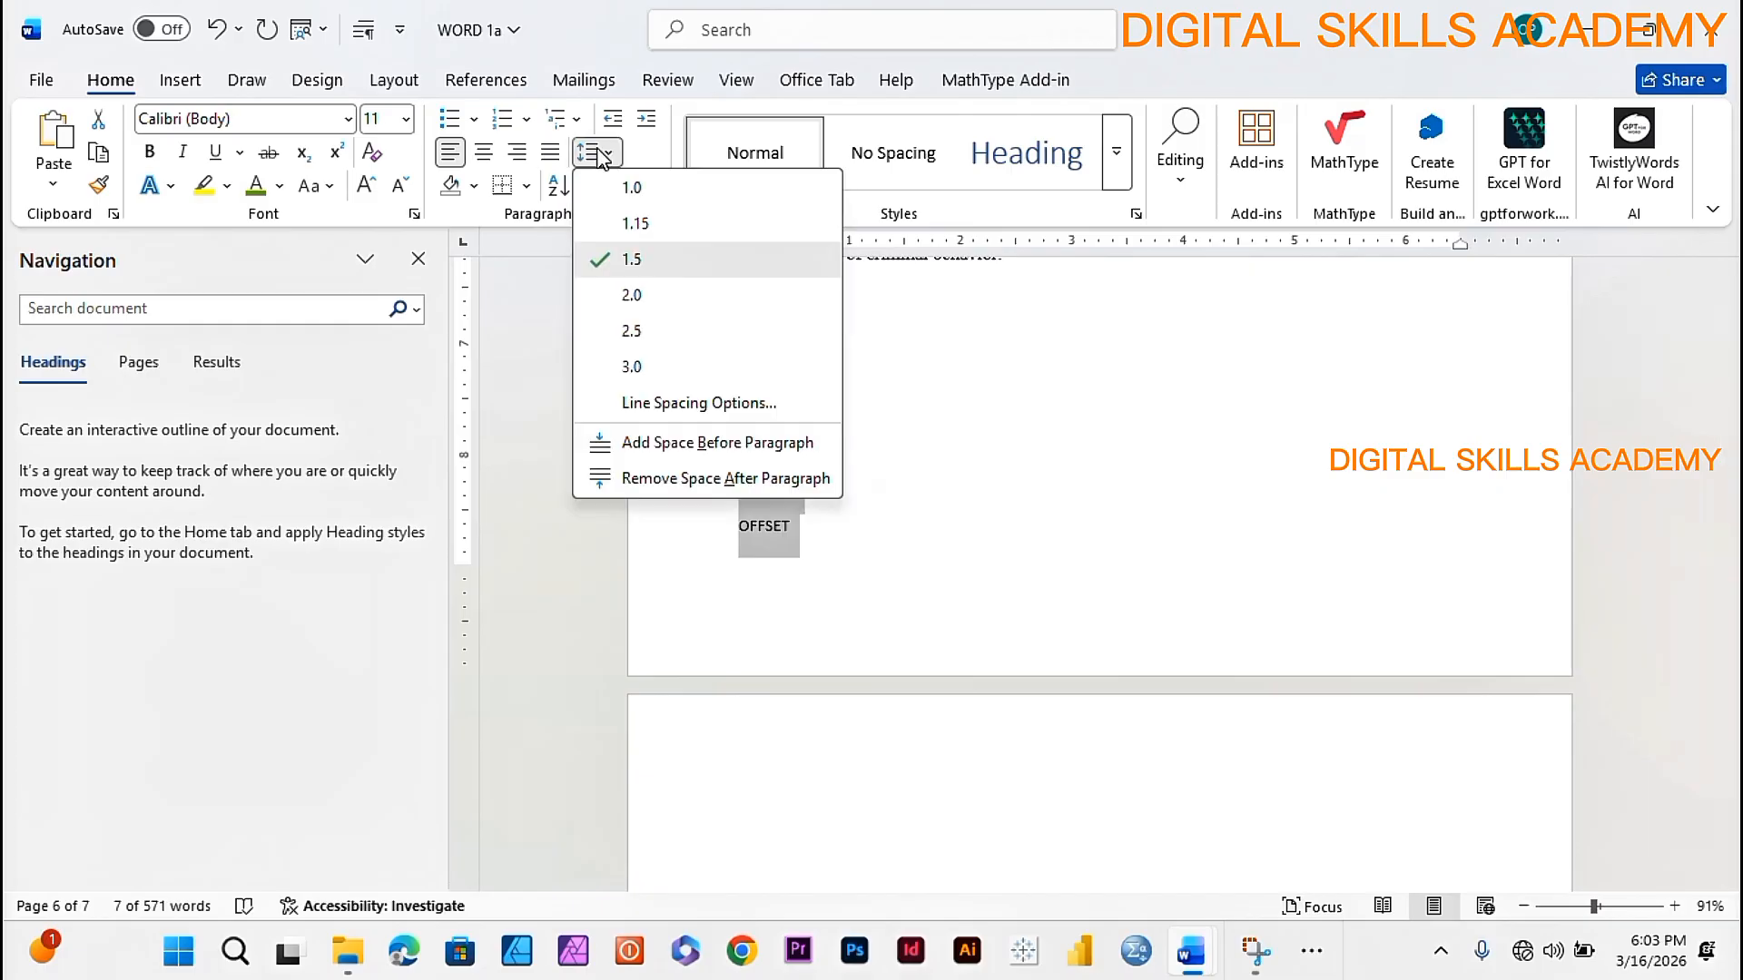
pyautogui.click(657, 271)
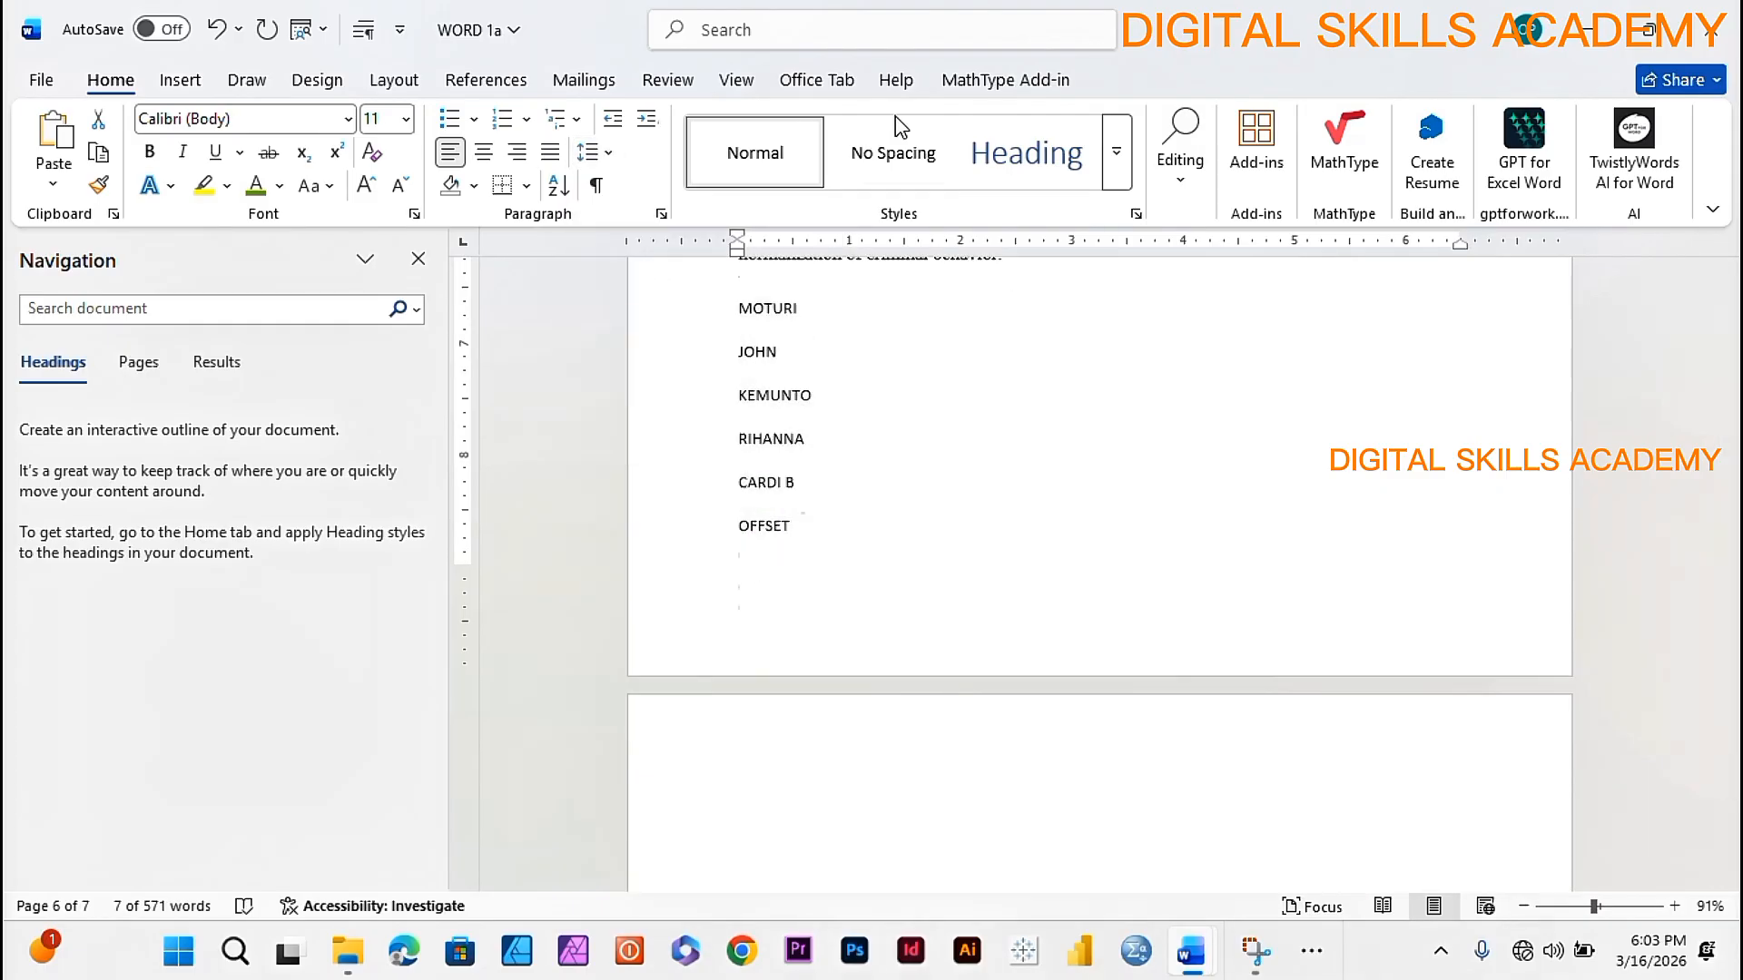
# - Apply the built-in Tight paragraph spacing to the document
pyautogui.click(317, 81)
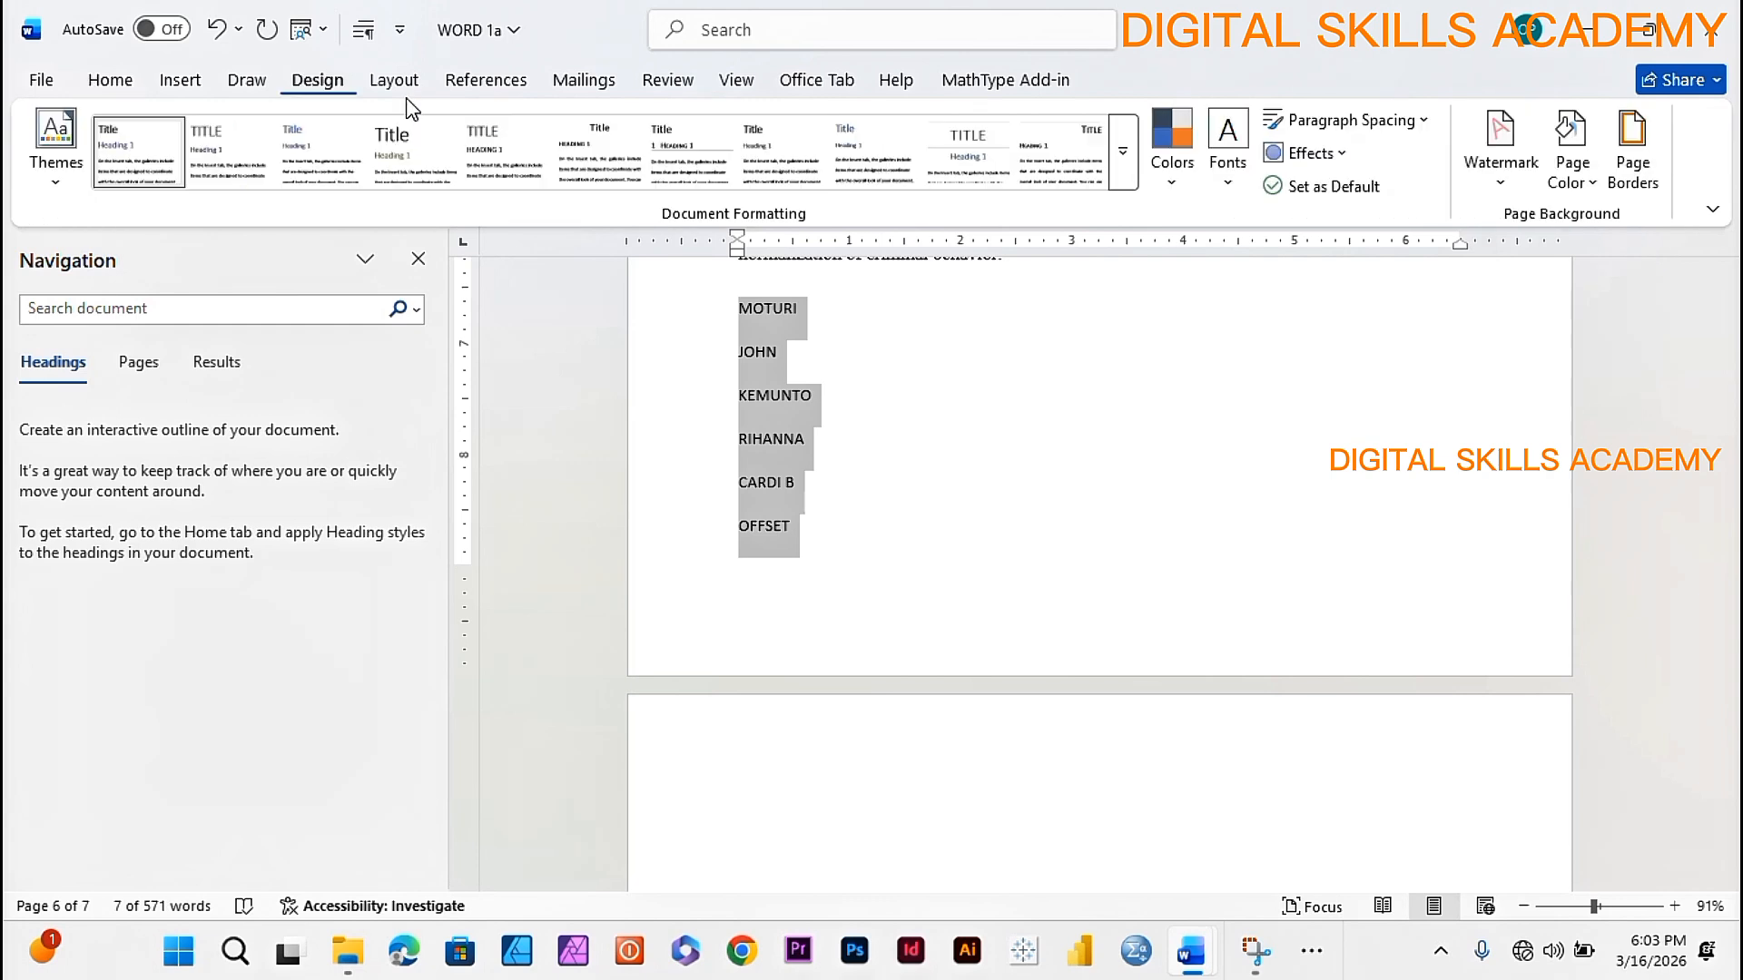
pyautogui.click(1320, 125)
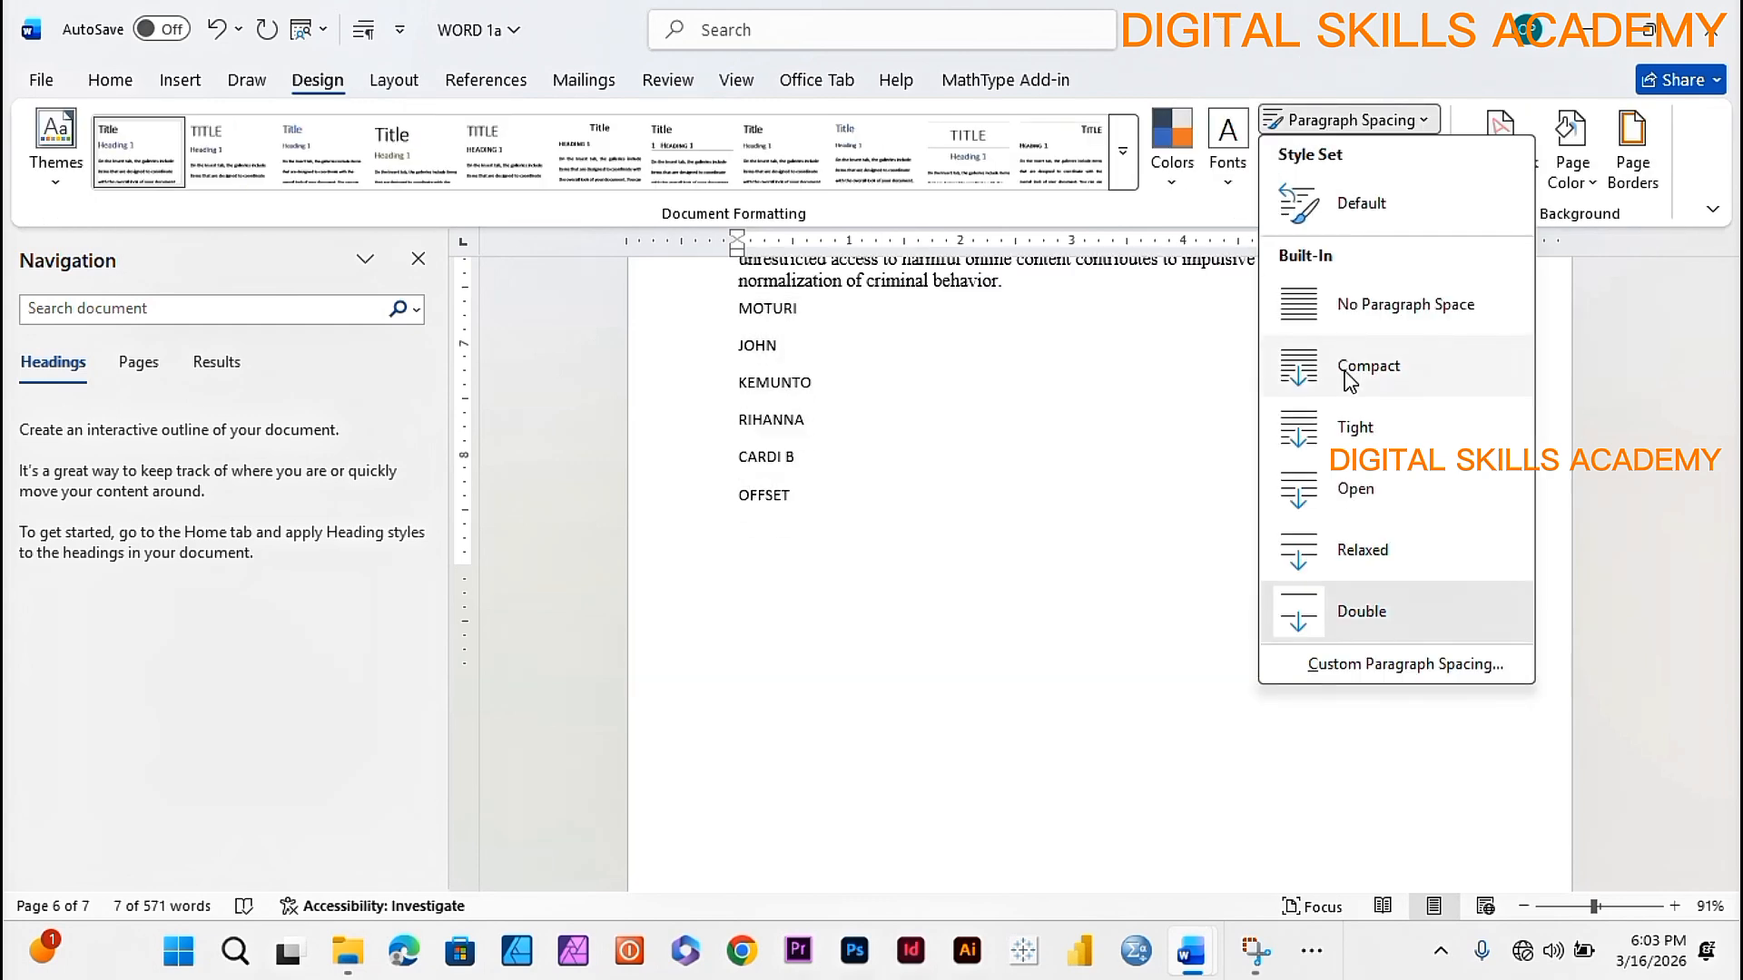
pyautogui.click(1352, 429)
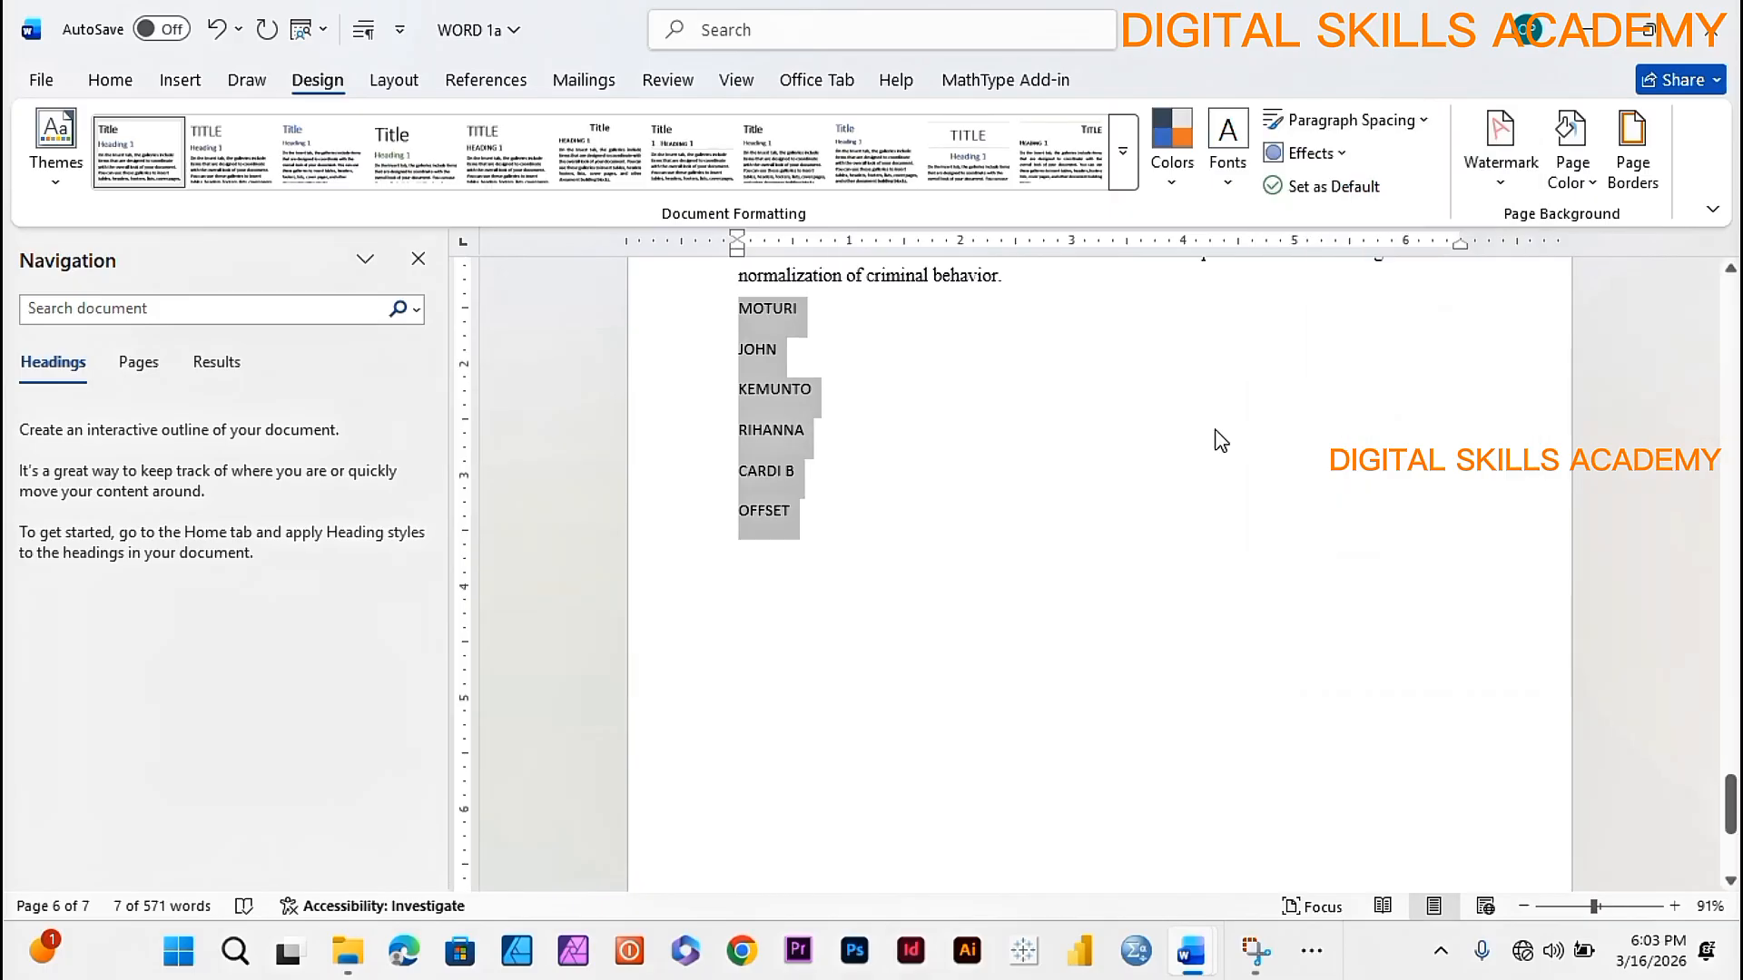
pyautogui.click(877, 485)
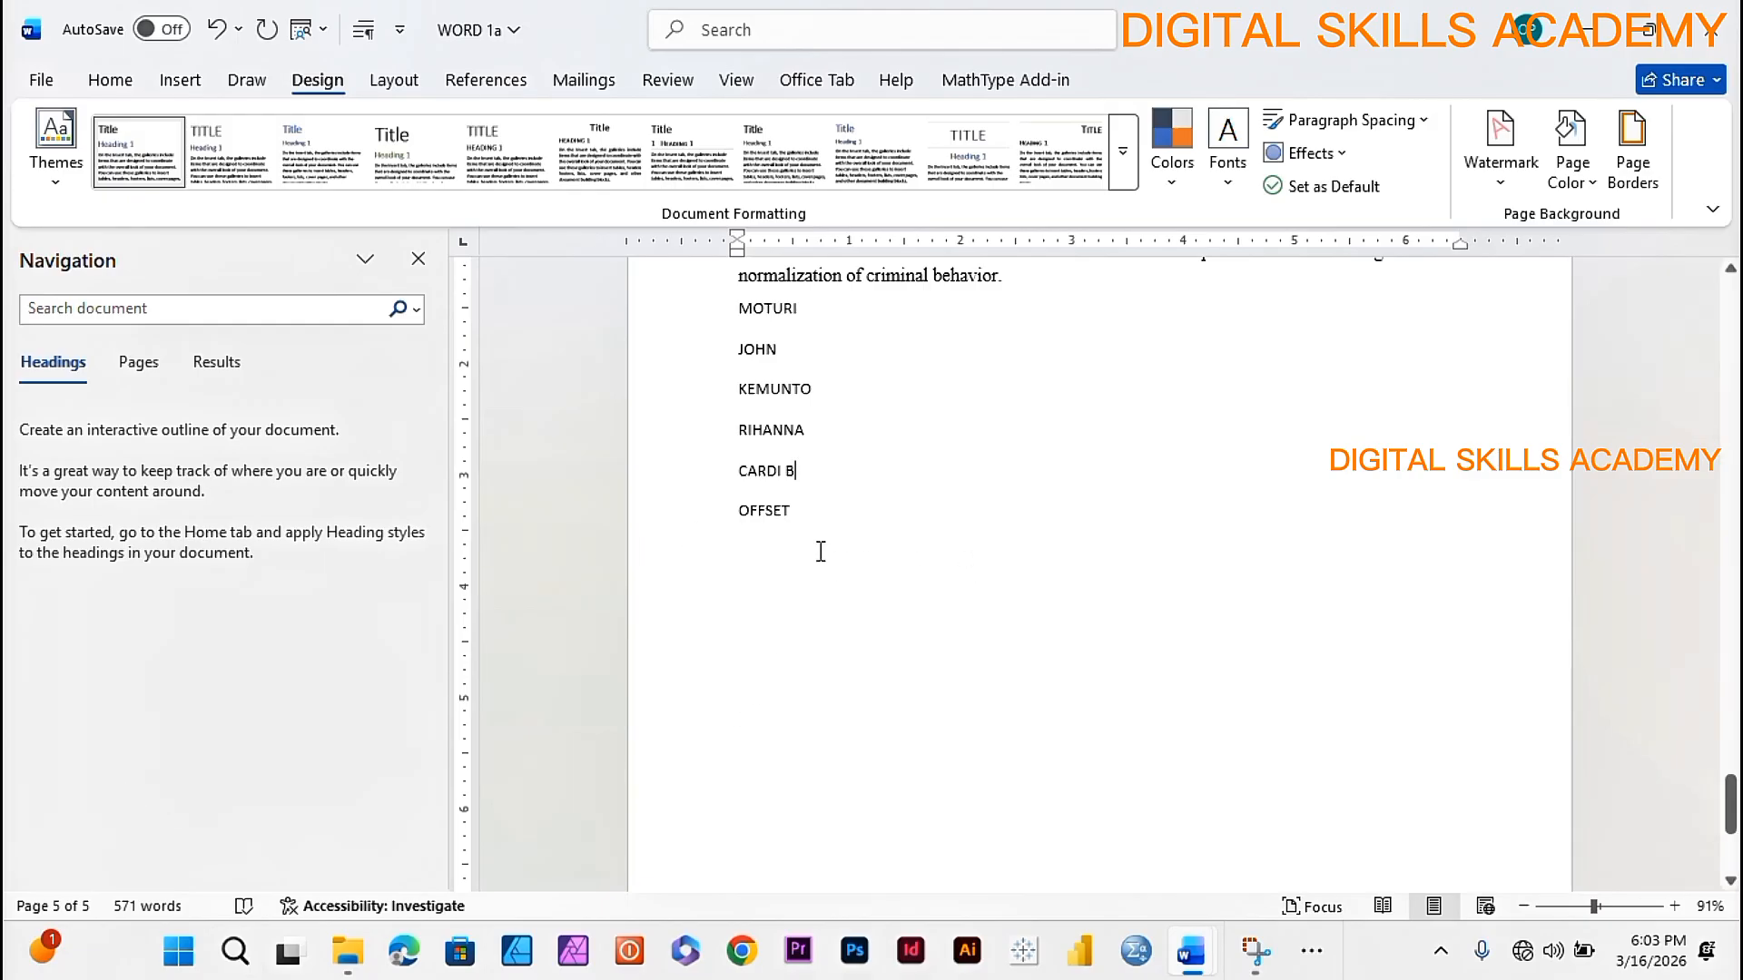
# - Format the first three names below the Abstract text as a check-mark bulleted list and increase its indent twice
pyautogui.scroll(10, 820, 551)
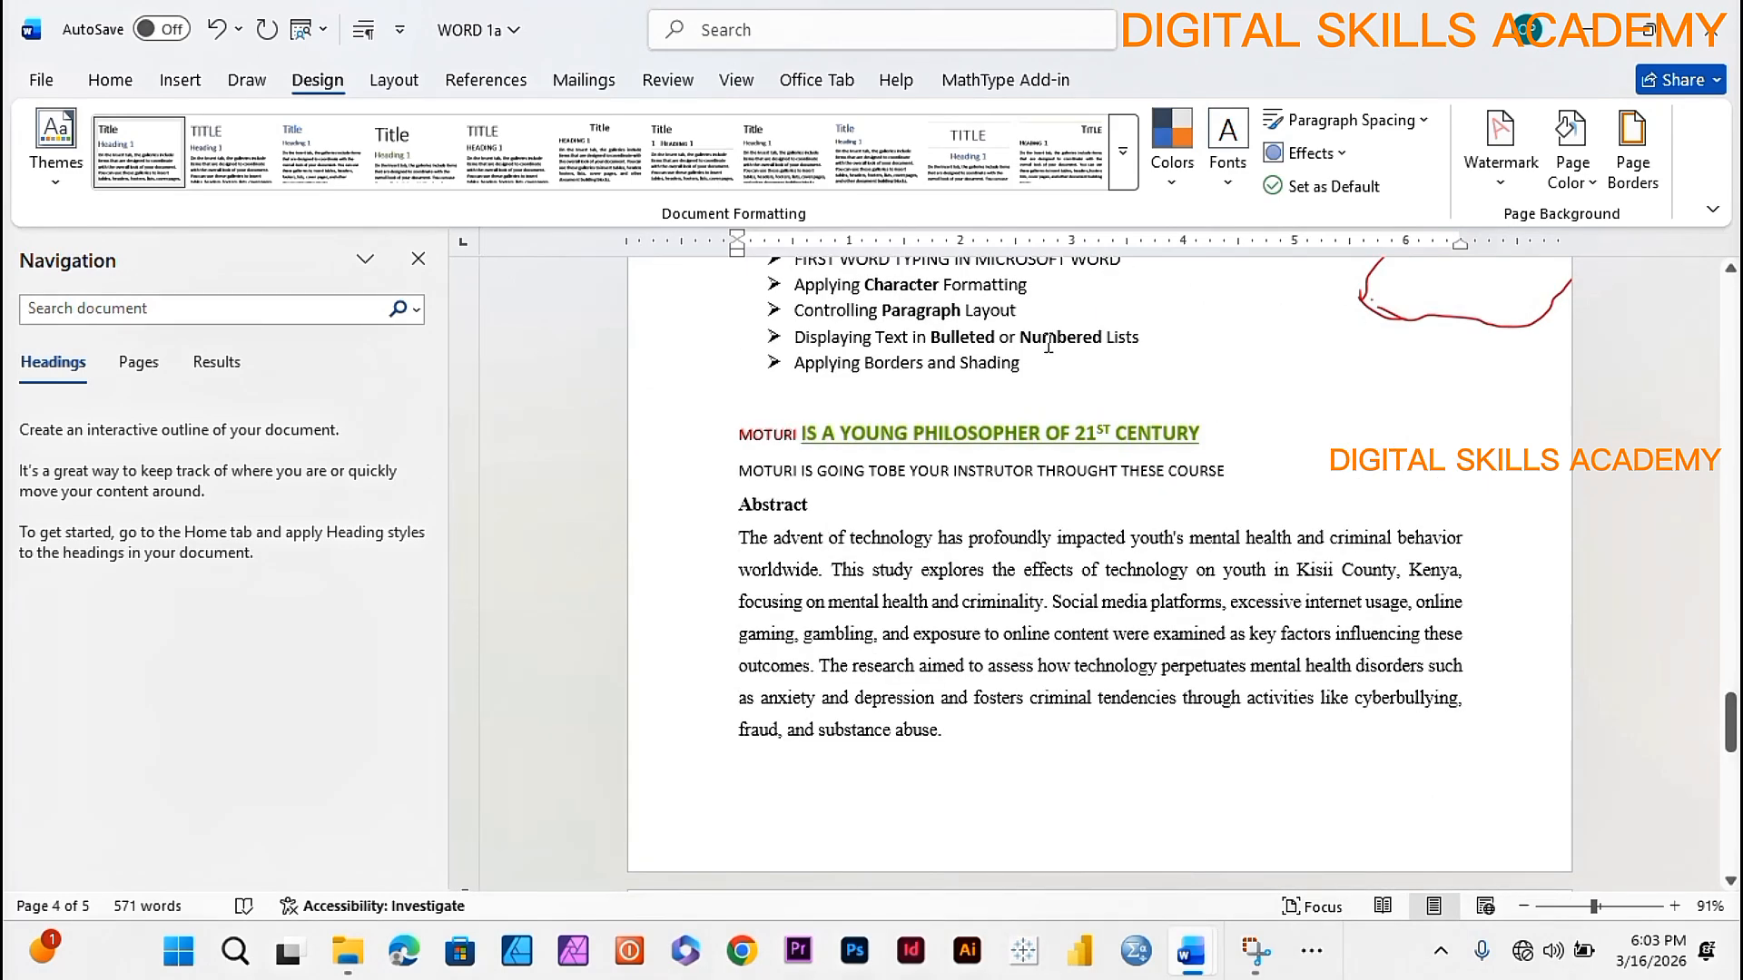
pyautogui.scroll(-8, 1071, 436)
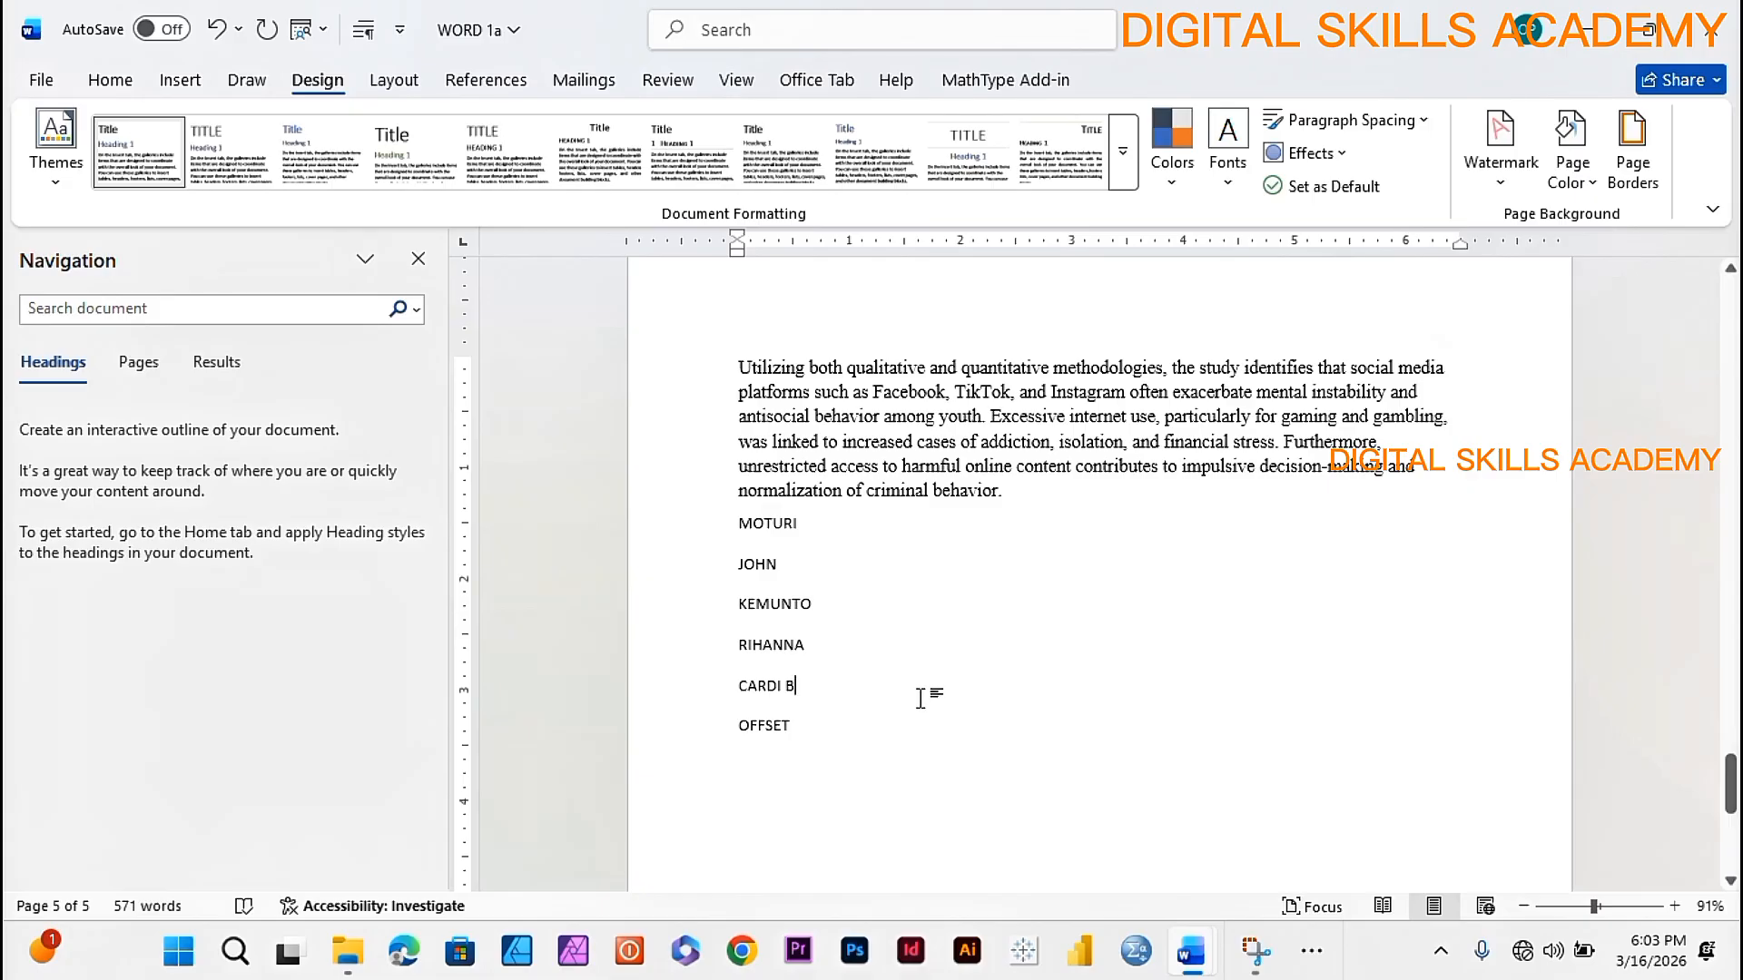
pyautogui.moveTo(839, 739); pyautogui.dragTo(760, 668)
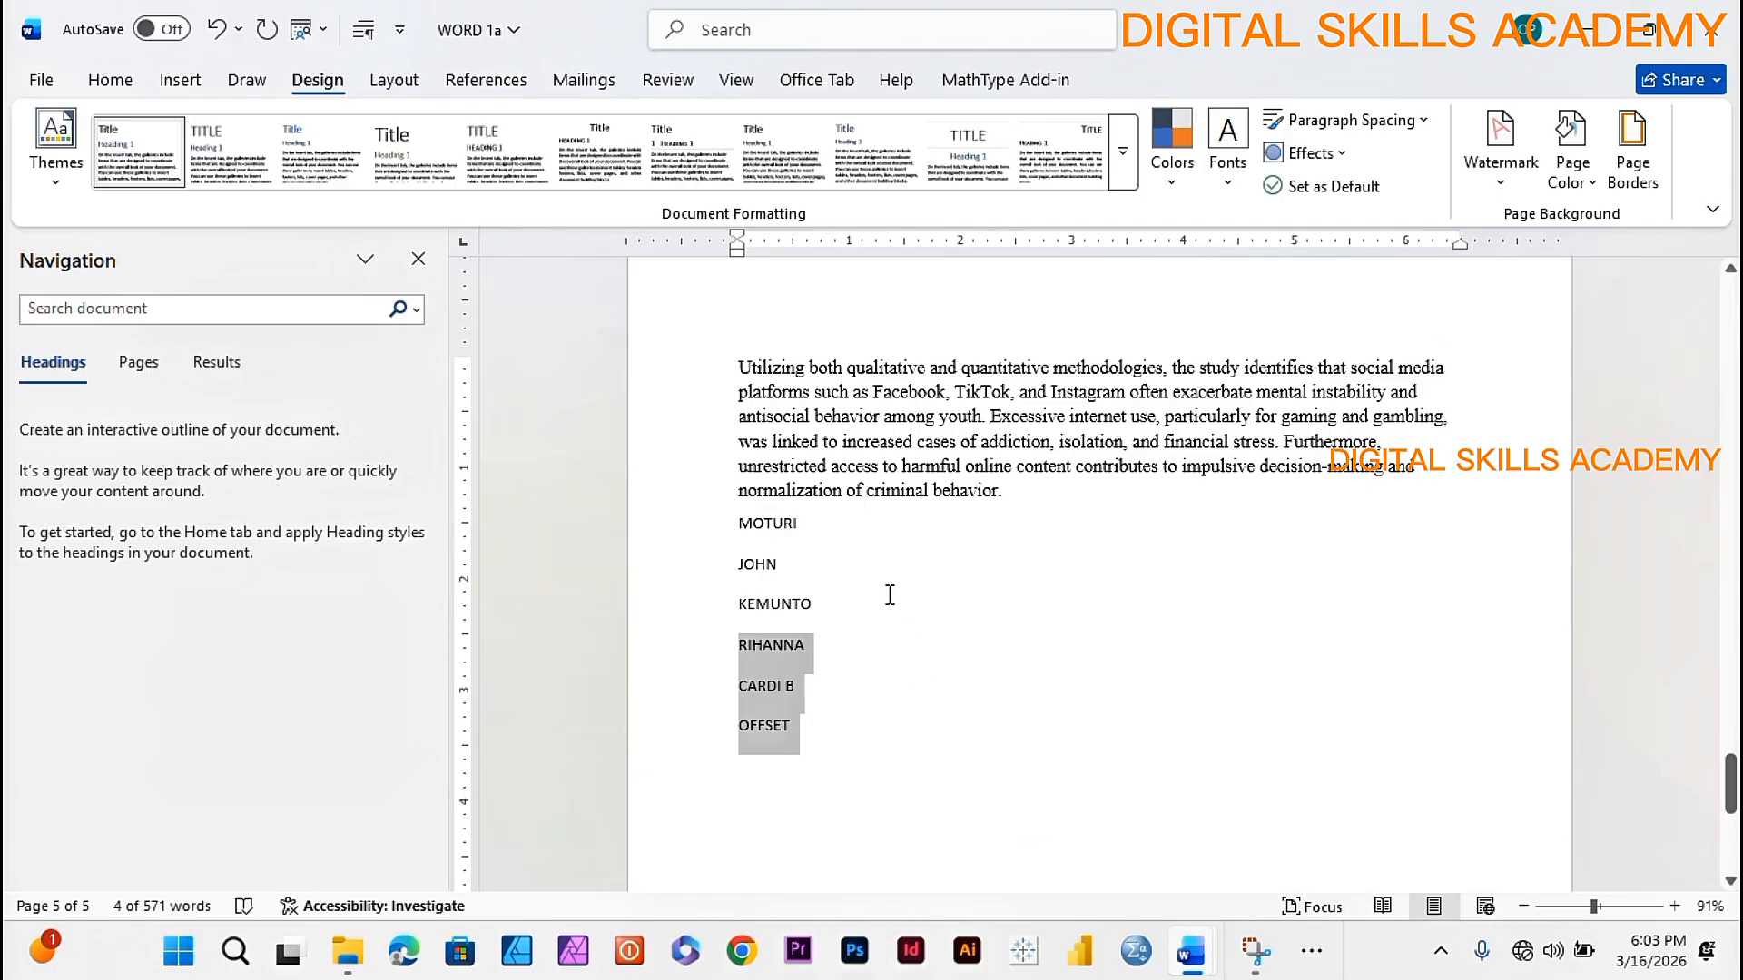
pyautogui.click(863, 595)
pyautogui.moveTo(863, 595); pyautogui.dragTo(738, 529)
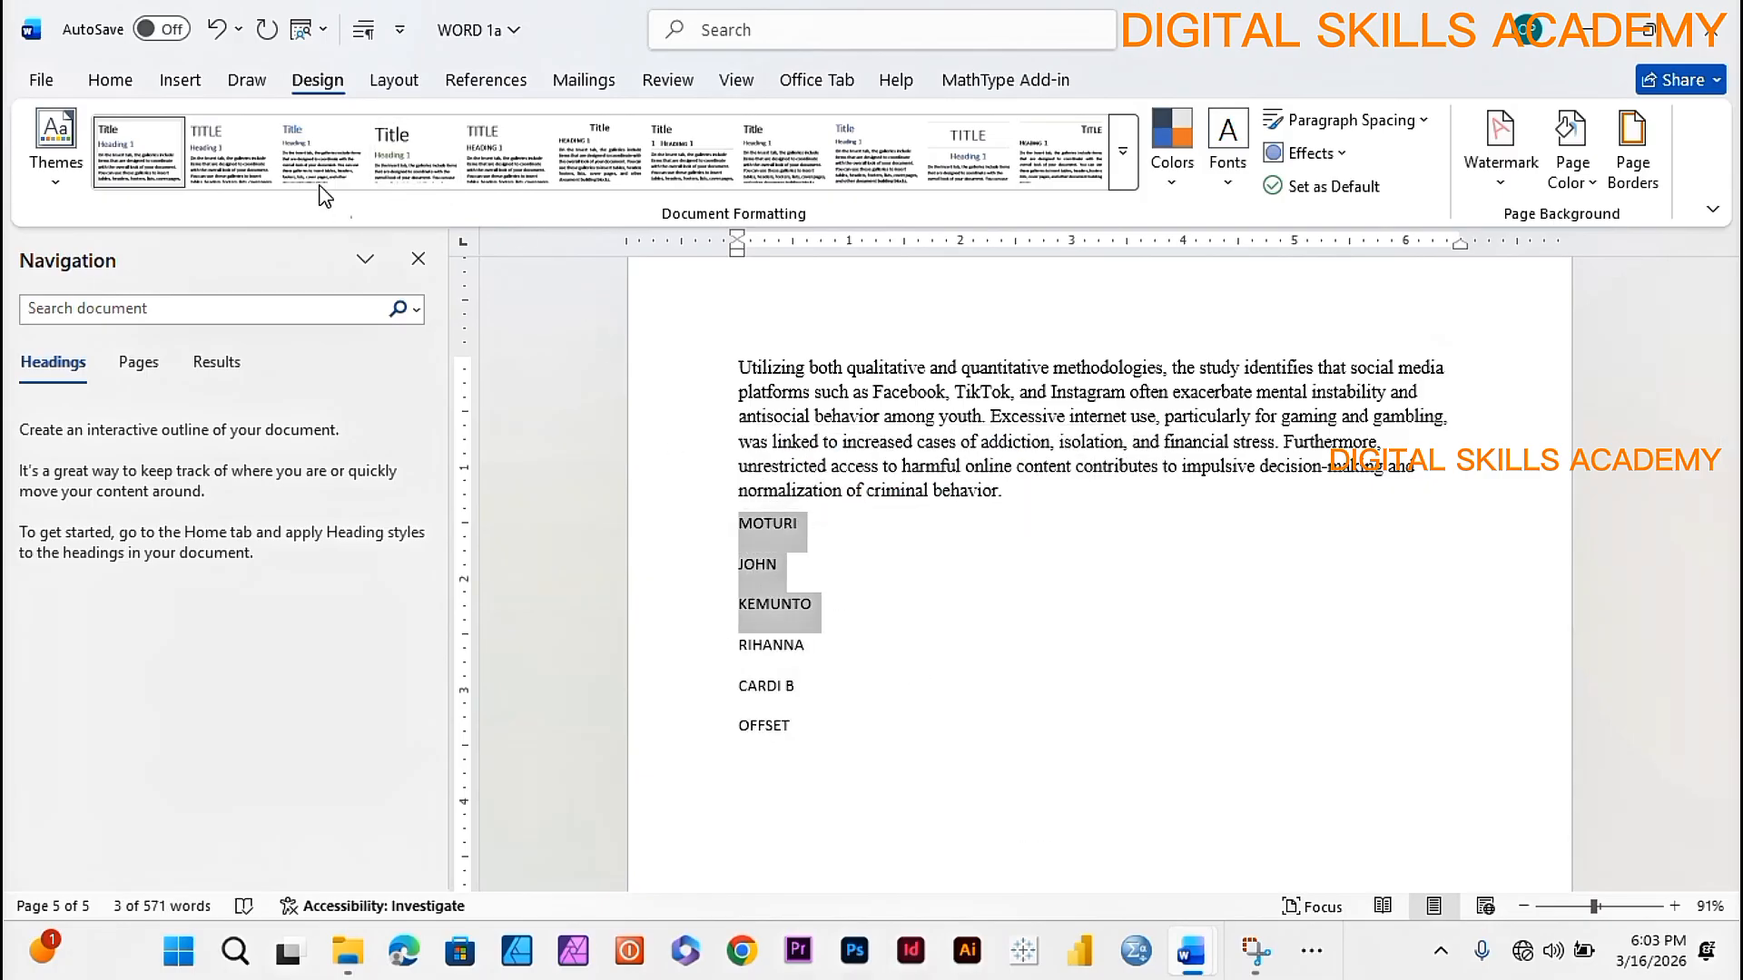
pyautogui.click(108, 81)
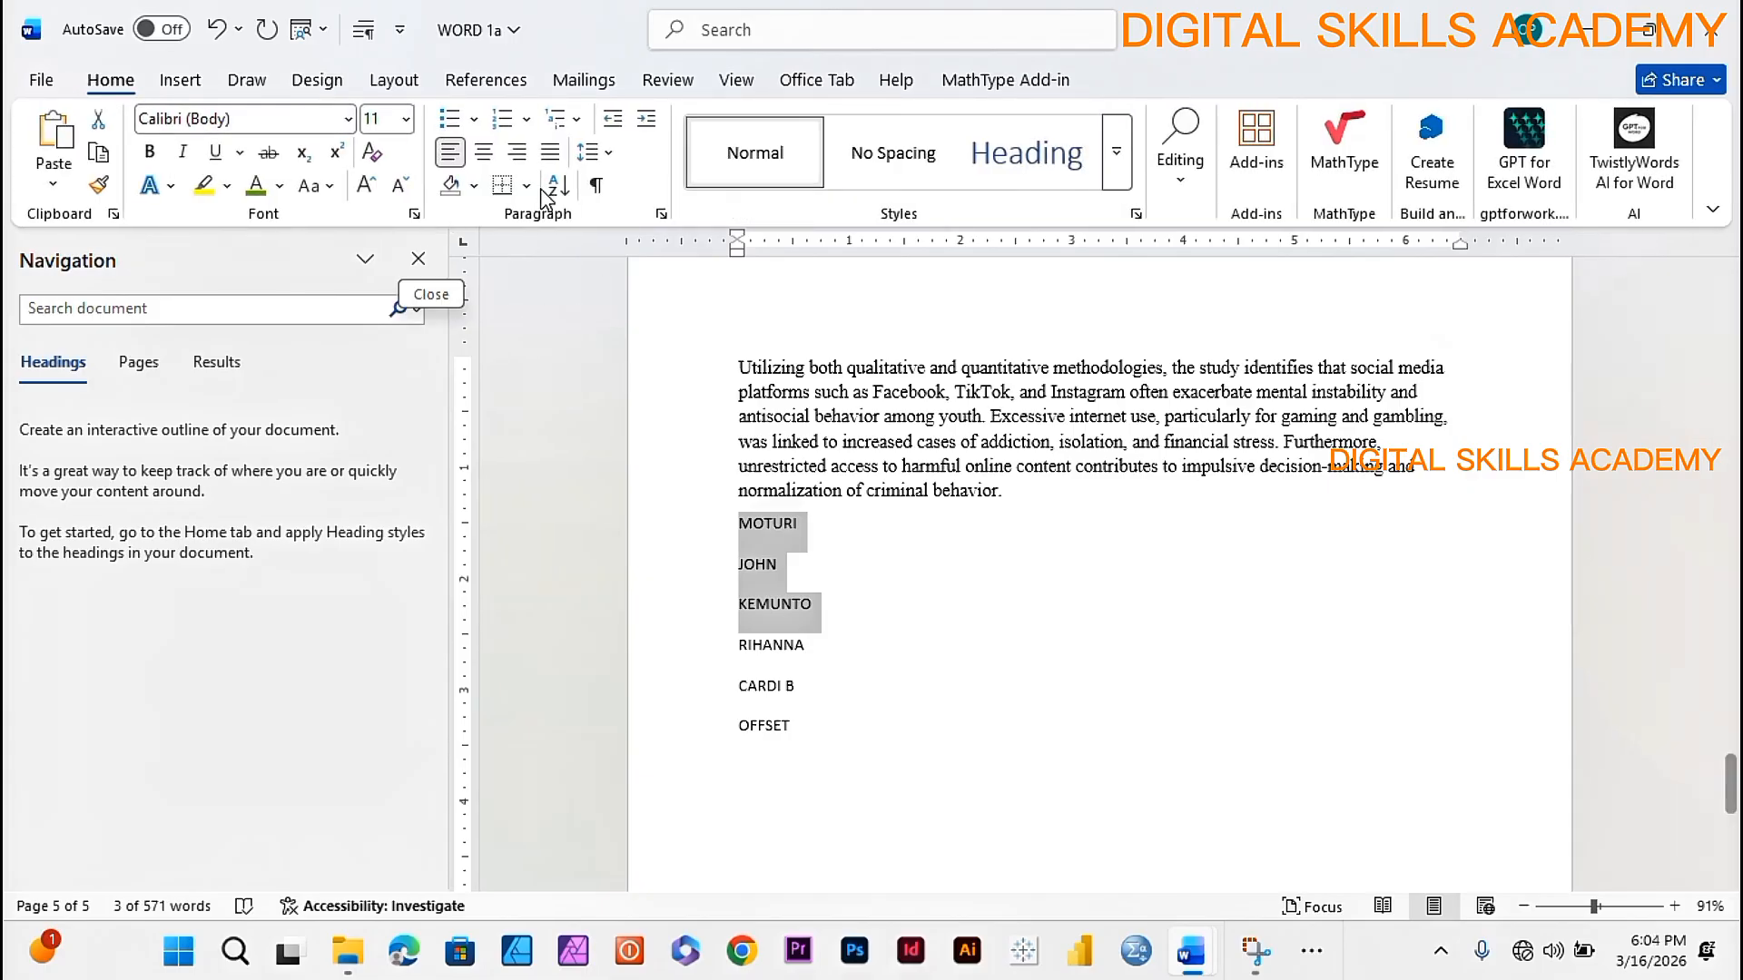
pyautogui.click(473, 124)
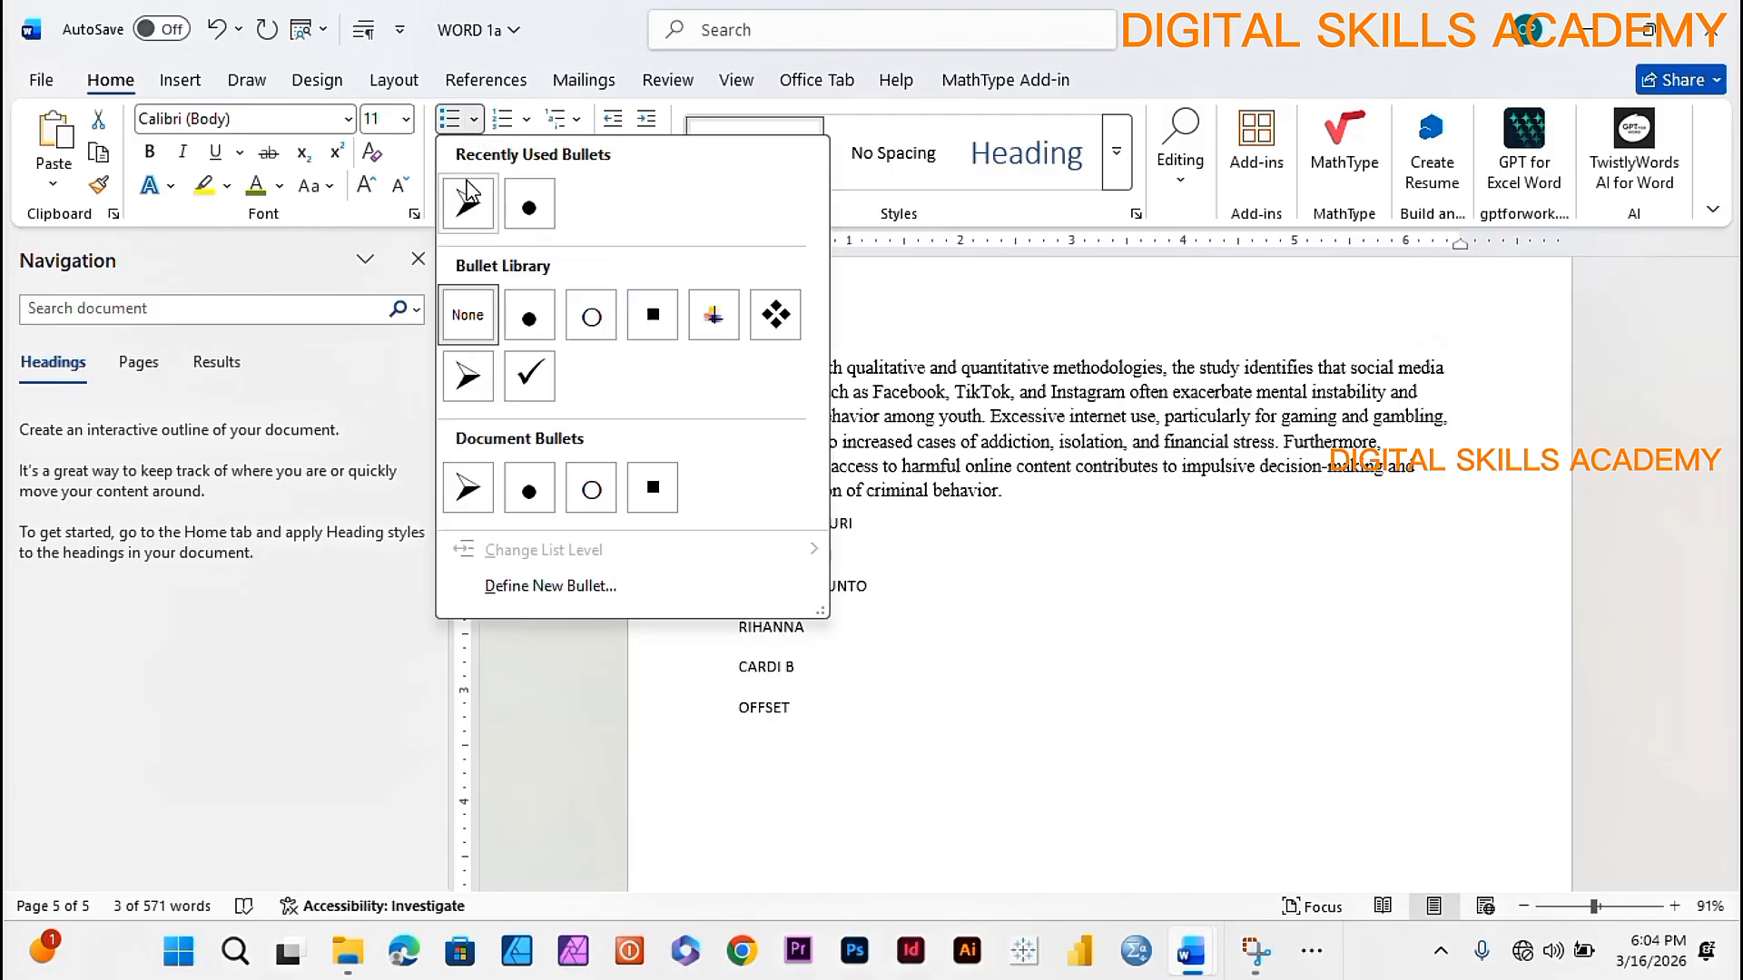
pyautogui.click(537, 388)
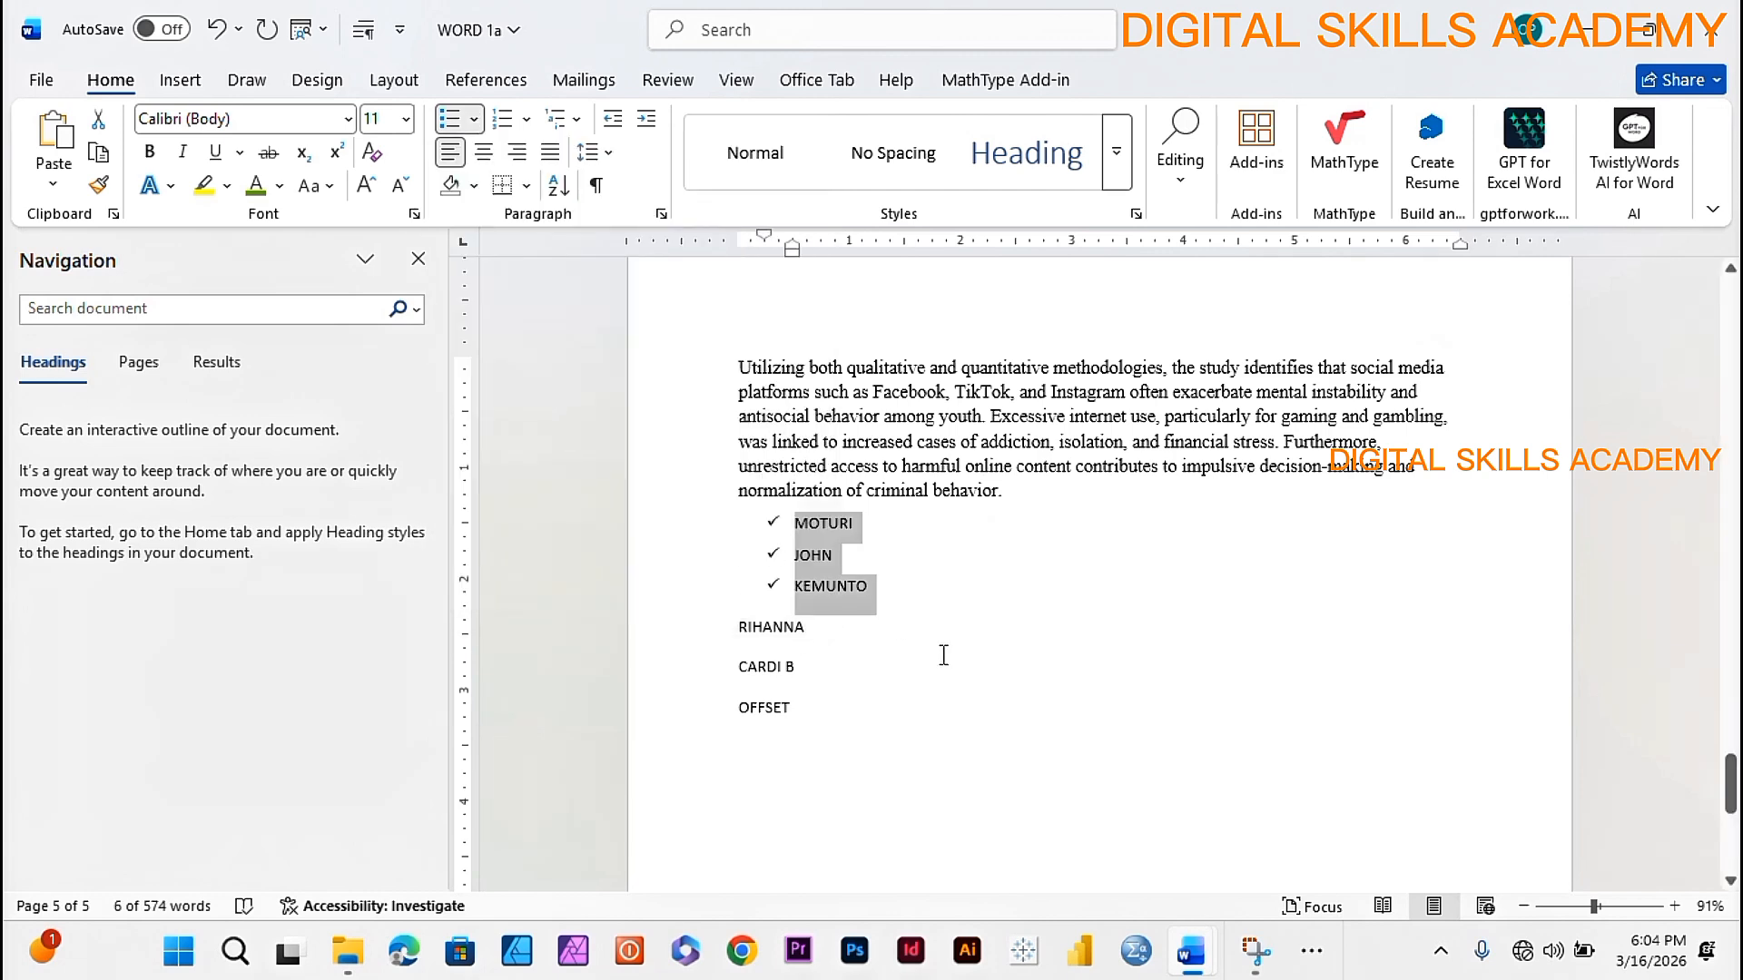
pyautogui.click(645, 120)
pyautogui.click(645, 120)
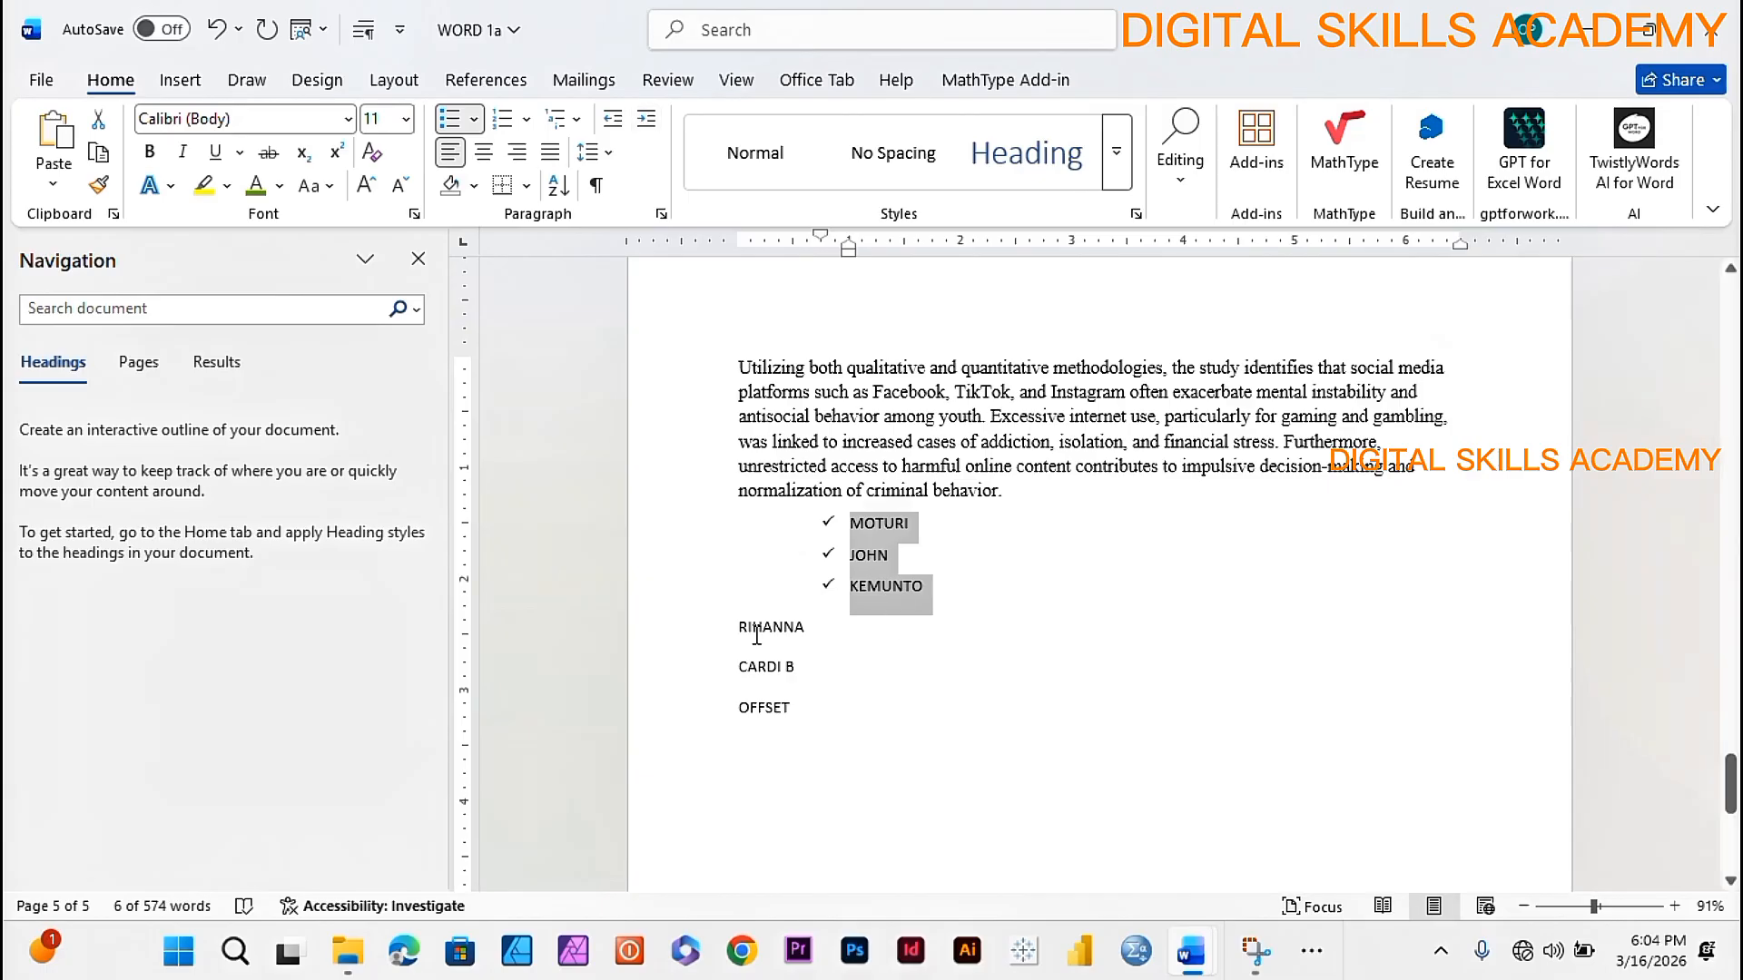
# - Format the last three names as a numbered list in the 1., 2., 3. style and increase its indent twice
pyautogui.click(817, 708)
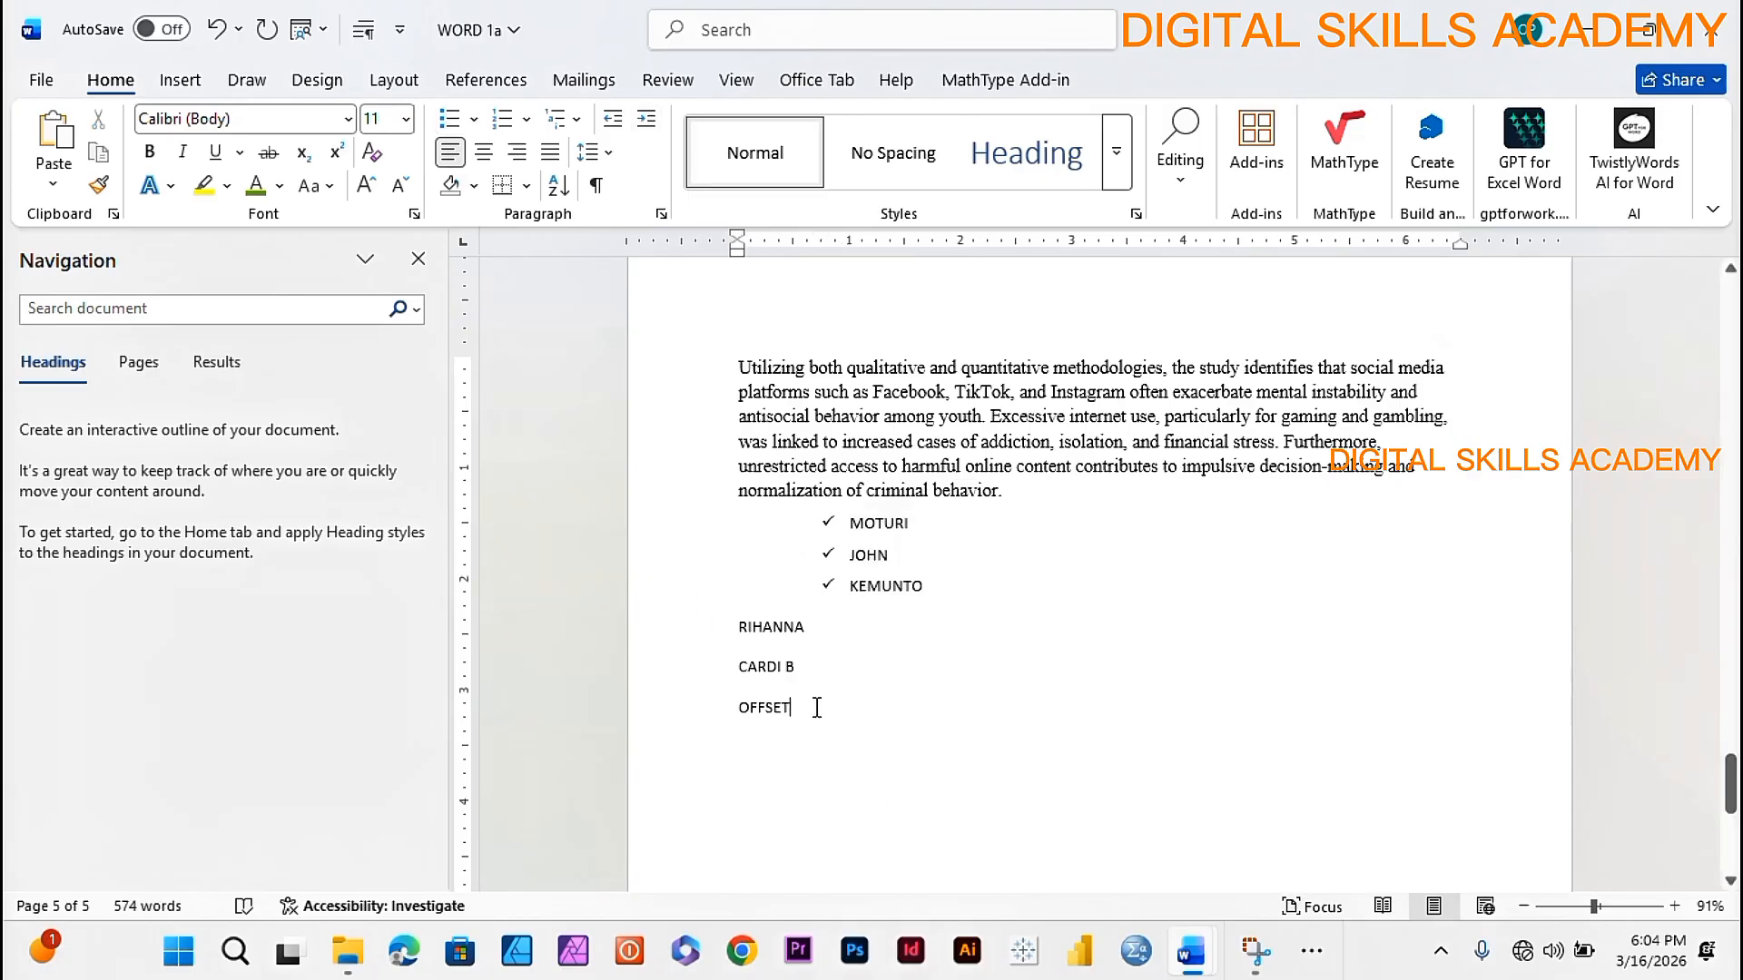
pyautogui.moveTo(817, 708); pyautogui.dragTo(759, 650)
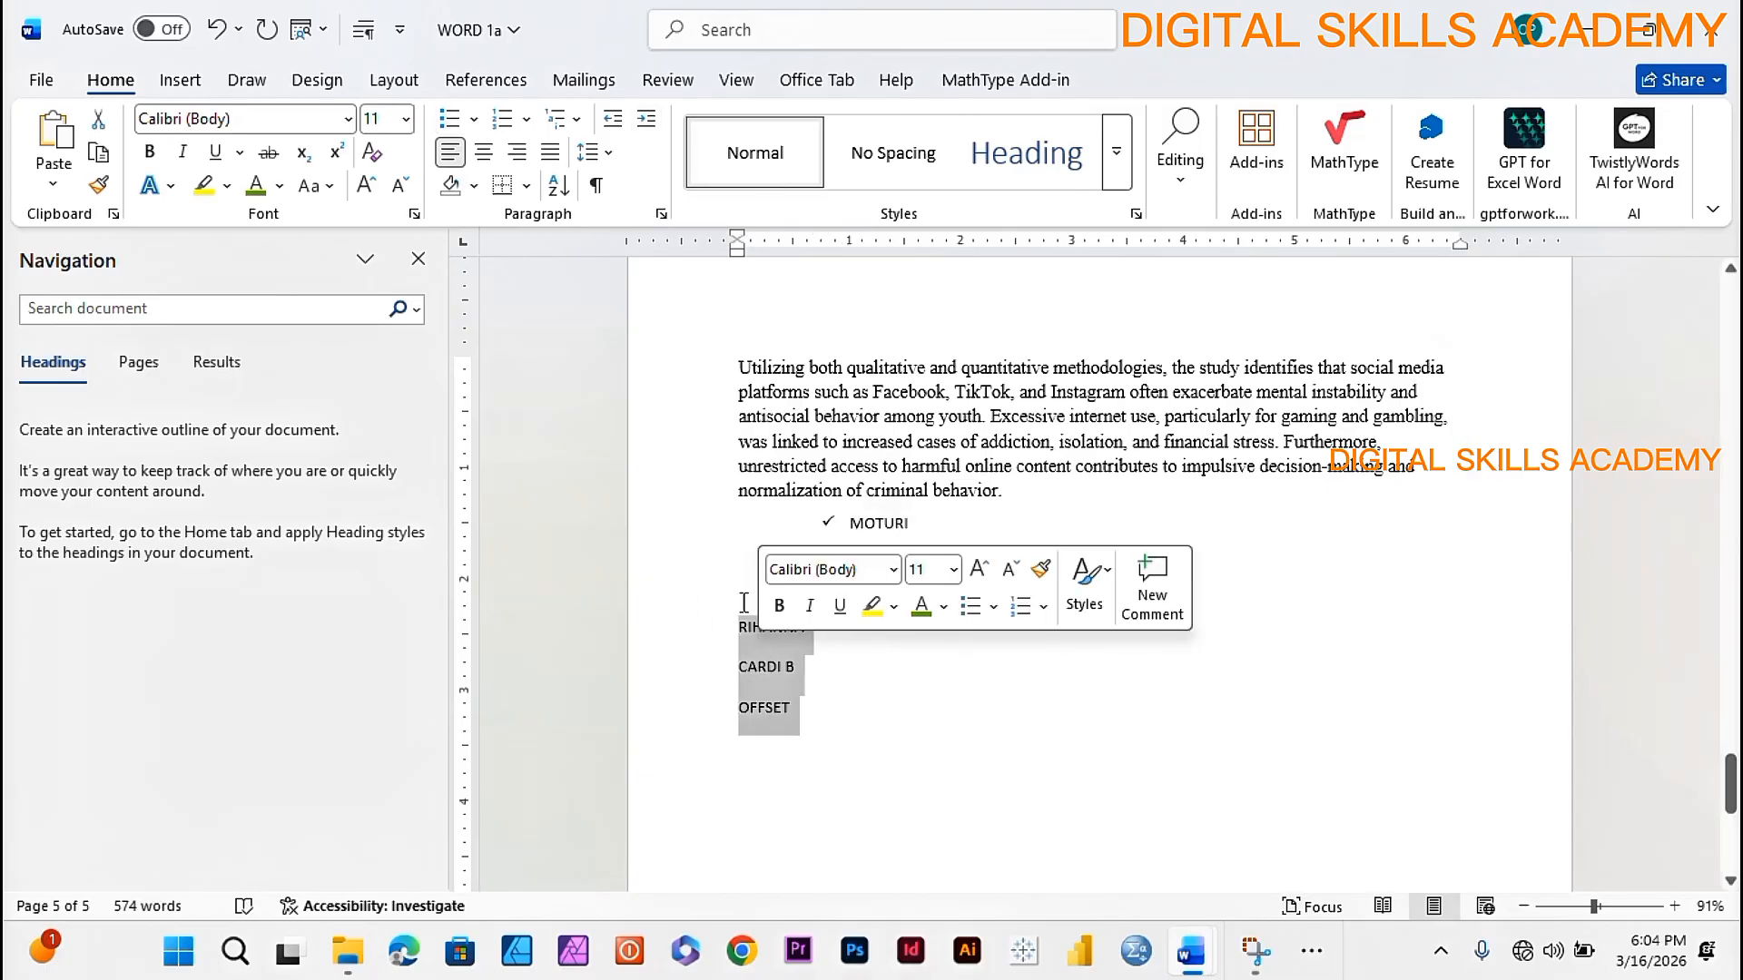
pyautogui.click(525, 119)
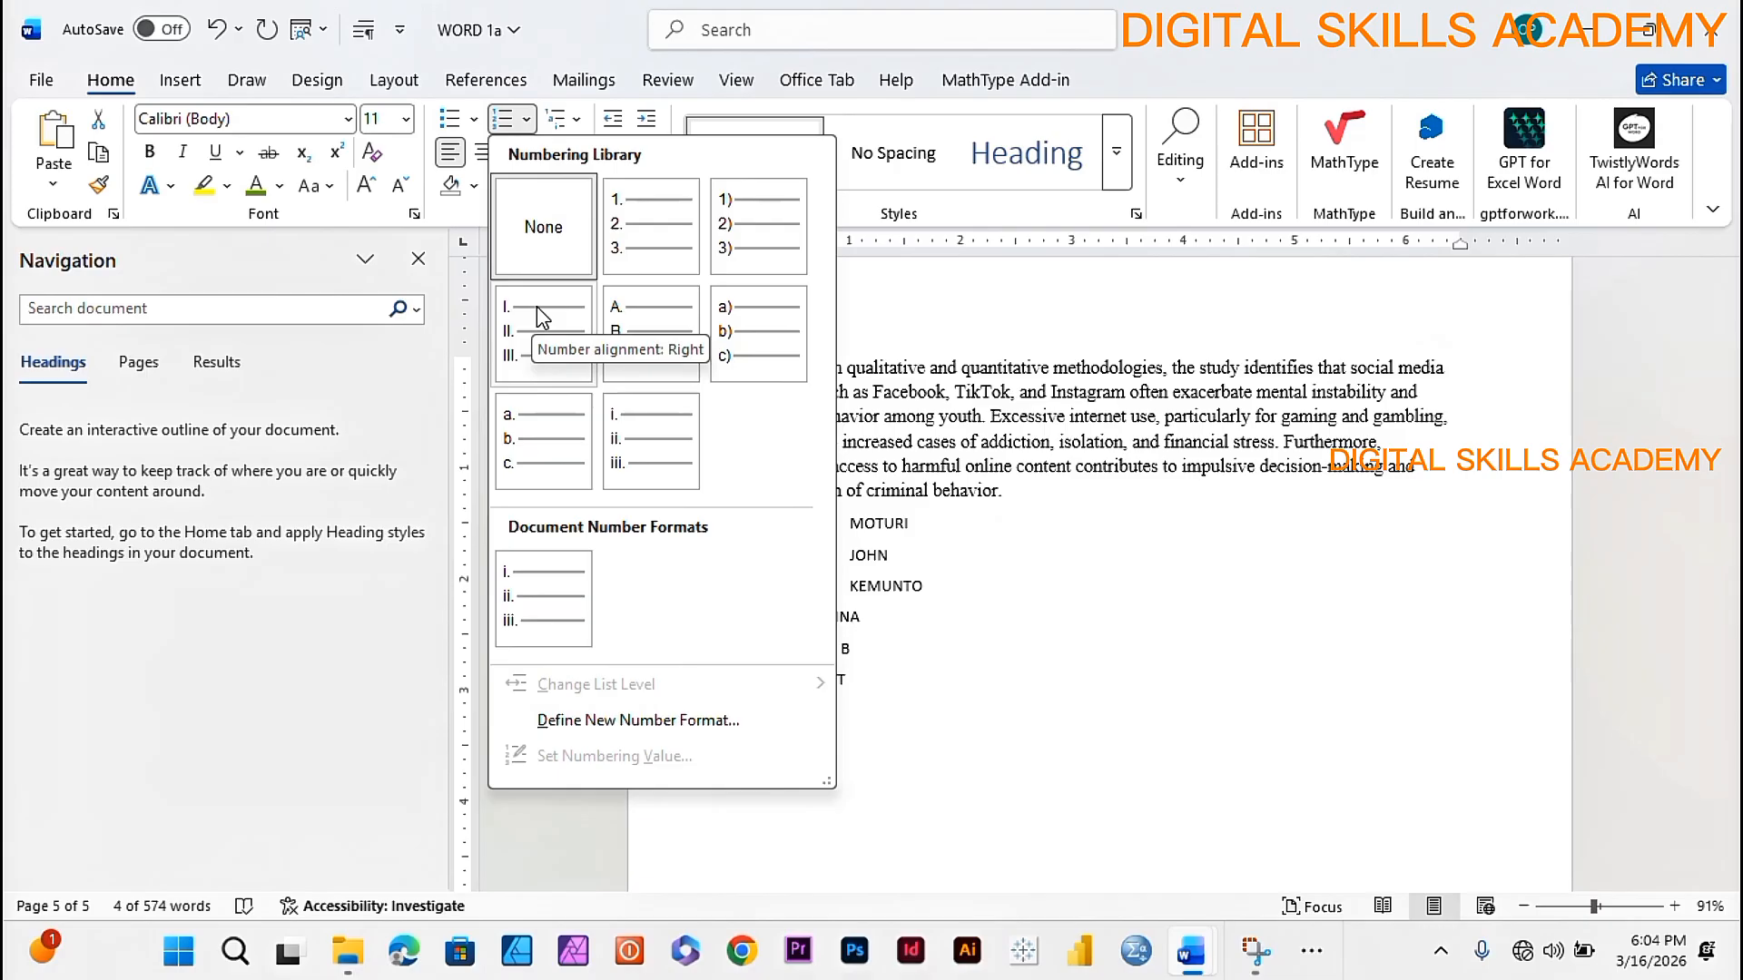
pyautogui.click(634, 258)
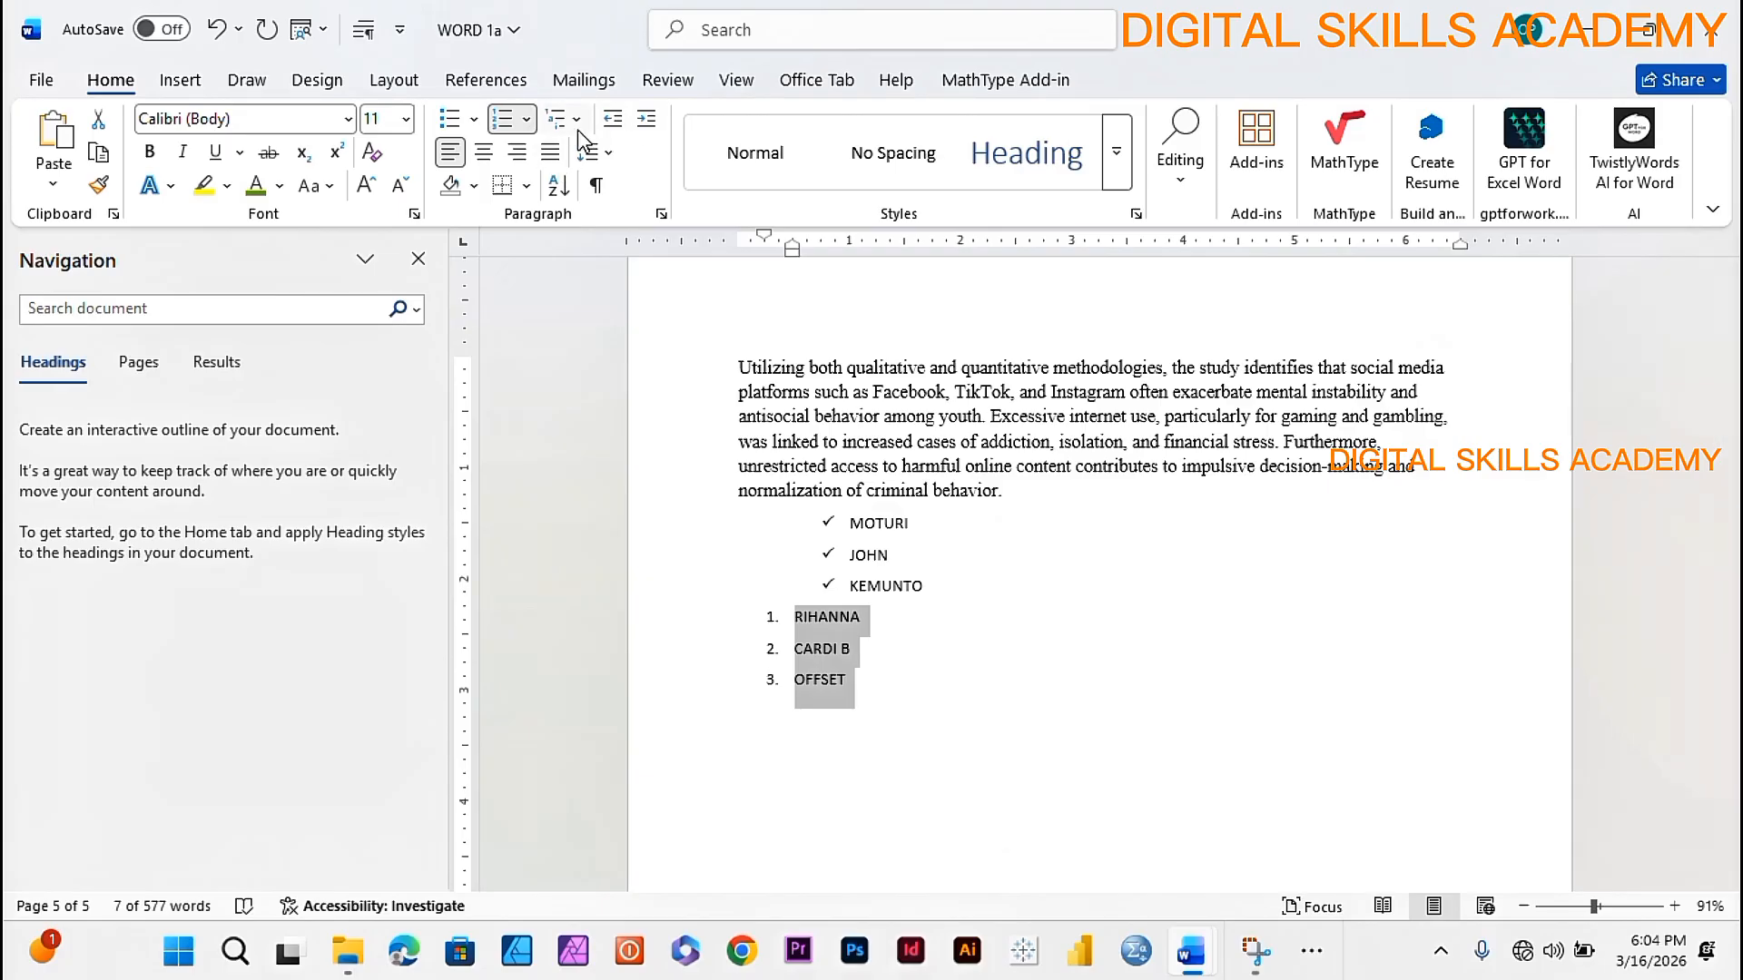
pyautogui.click(643, 123)
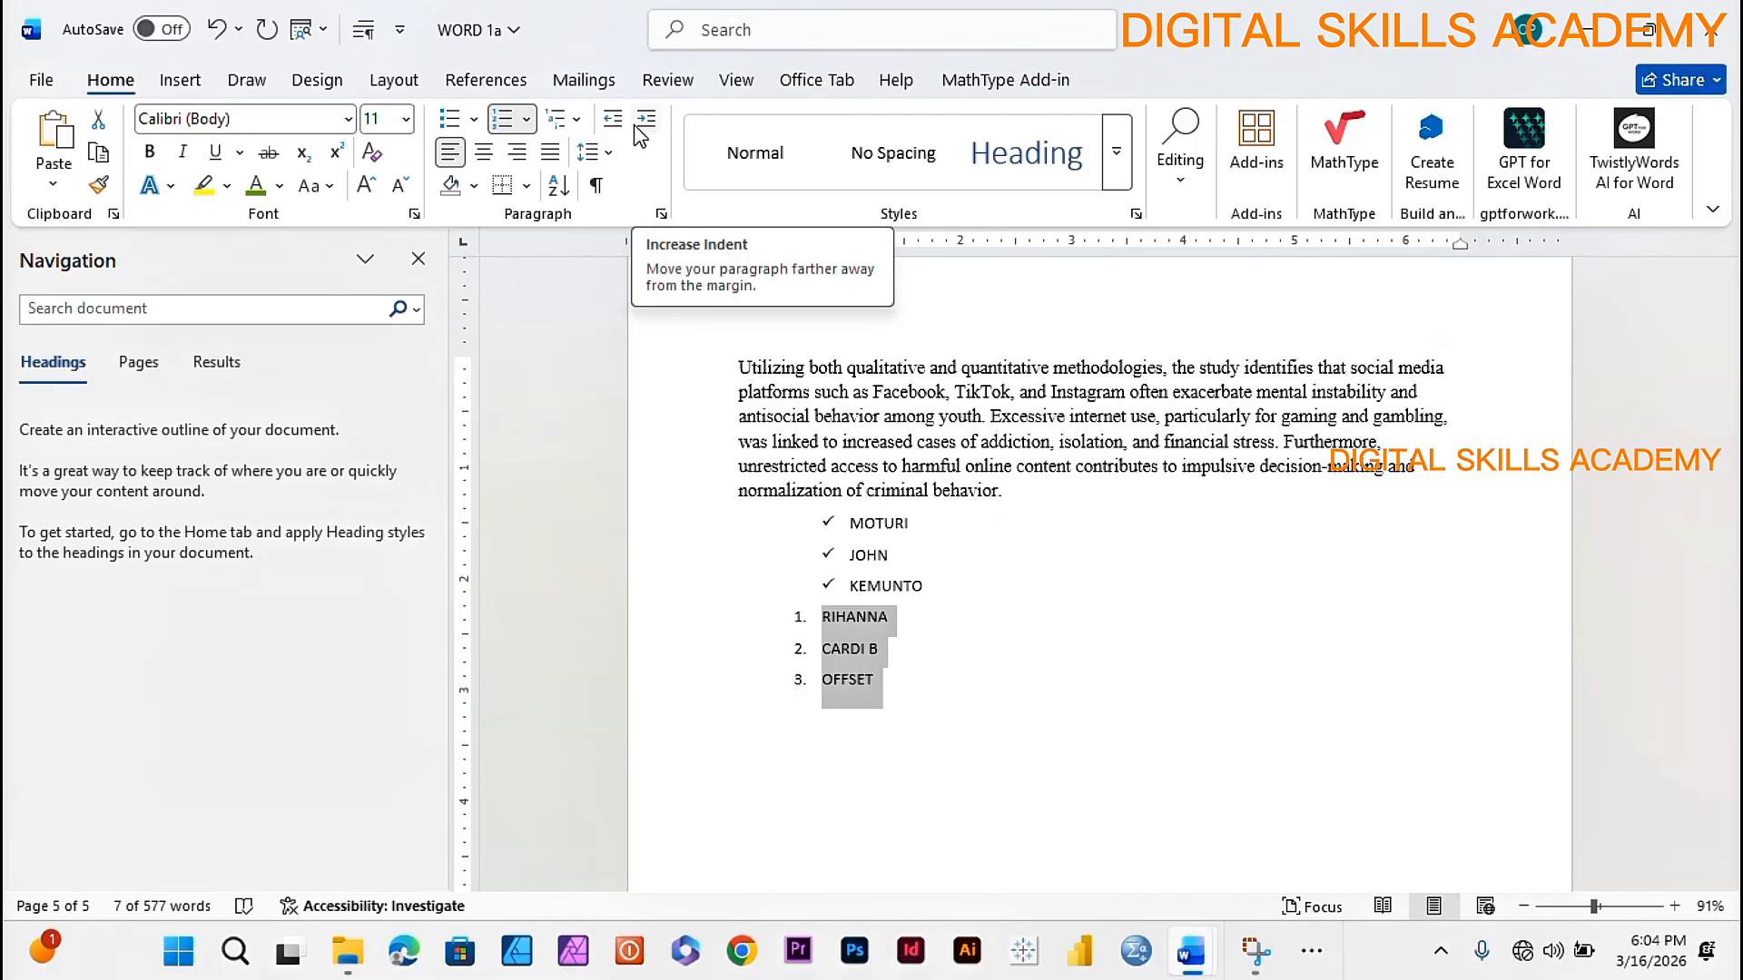
pyautogui.click(641, 136)
pyautogui.click(1021, 742)
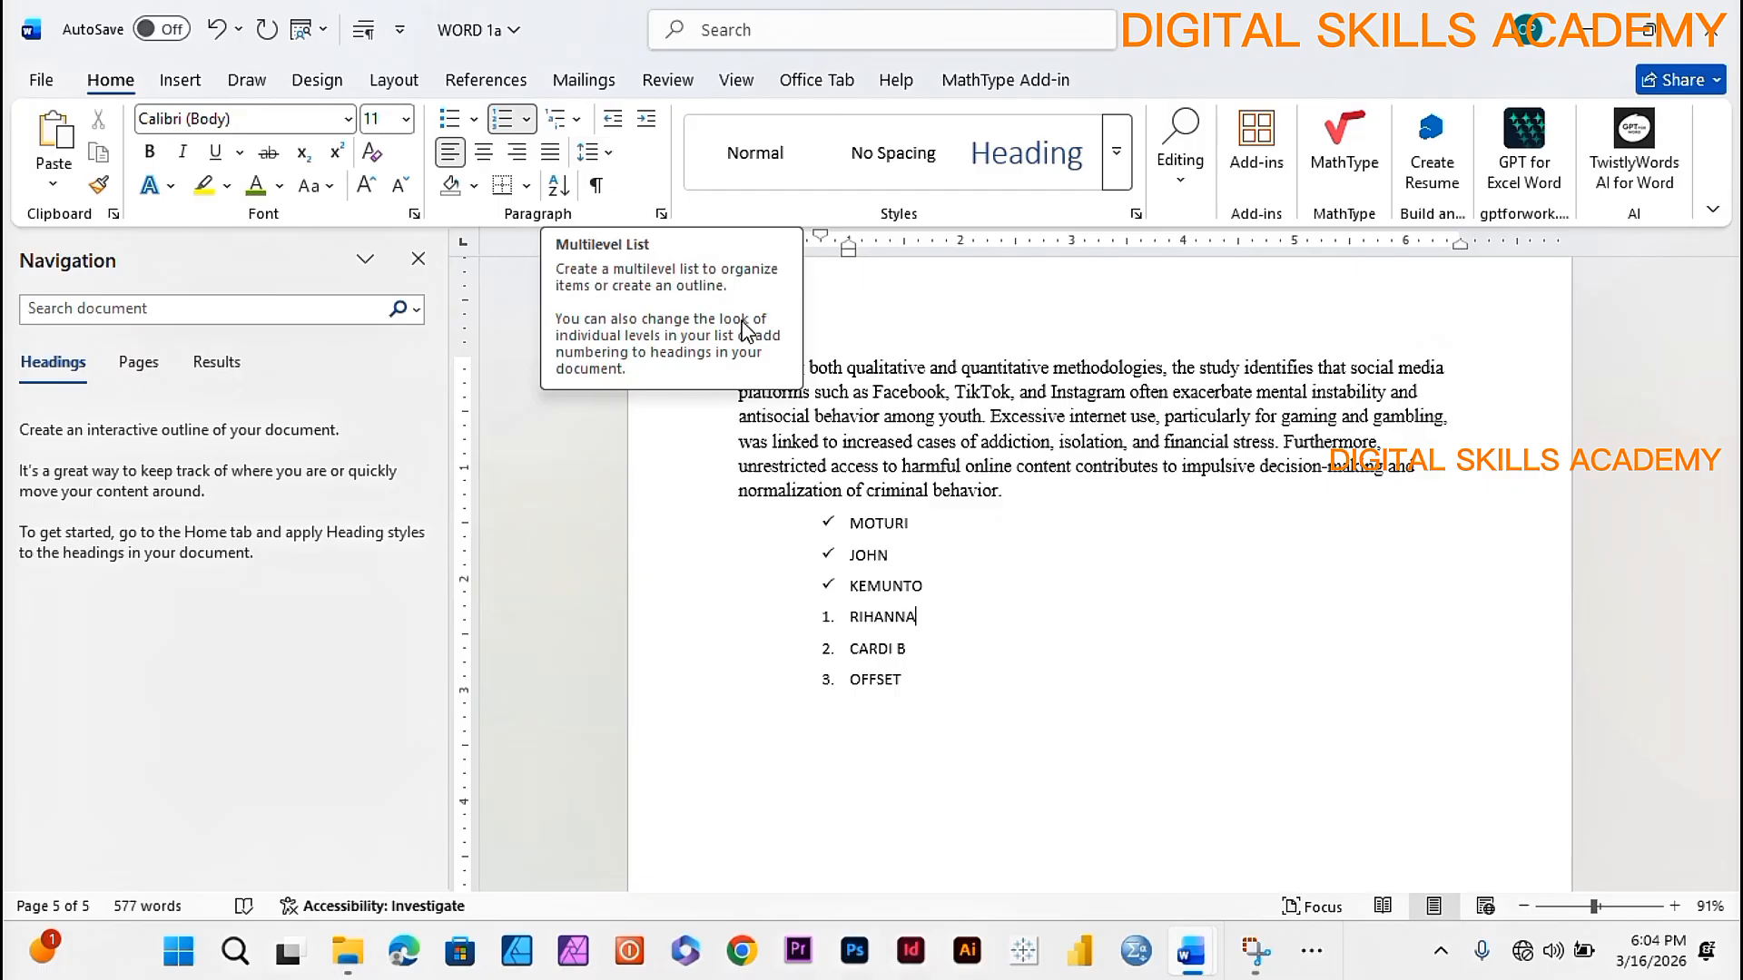
pyautogui.click(1043, 642)
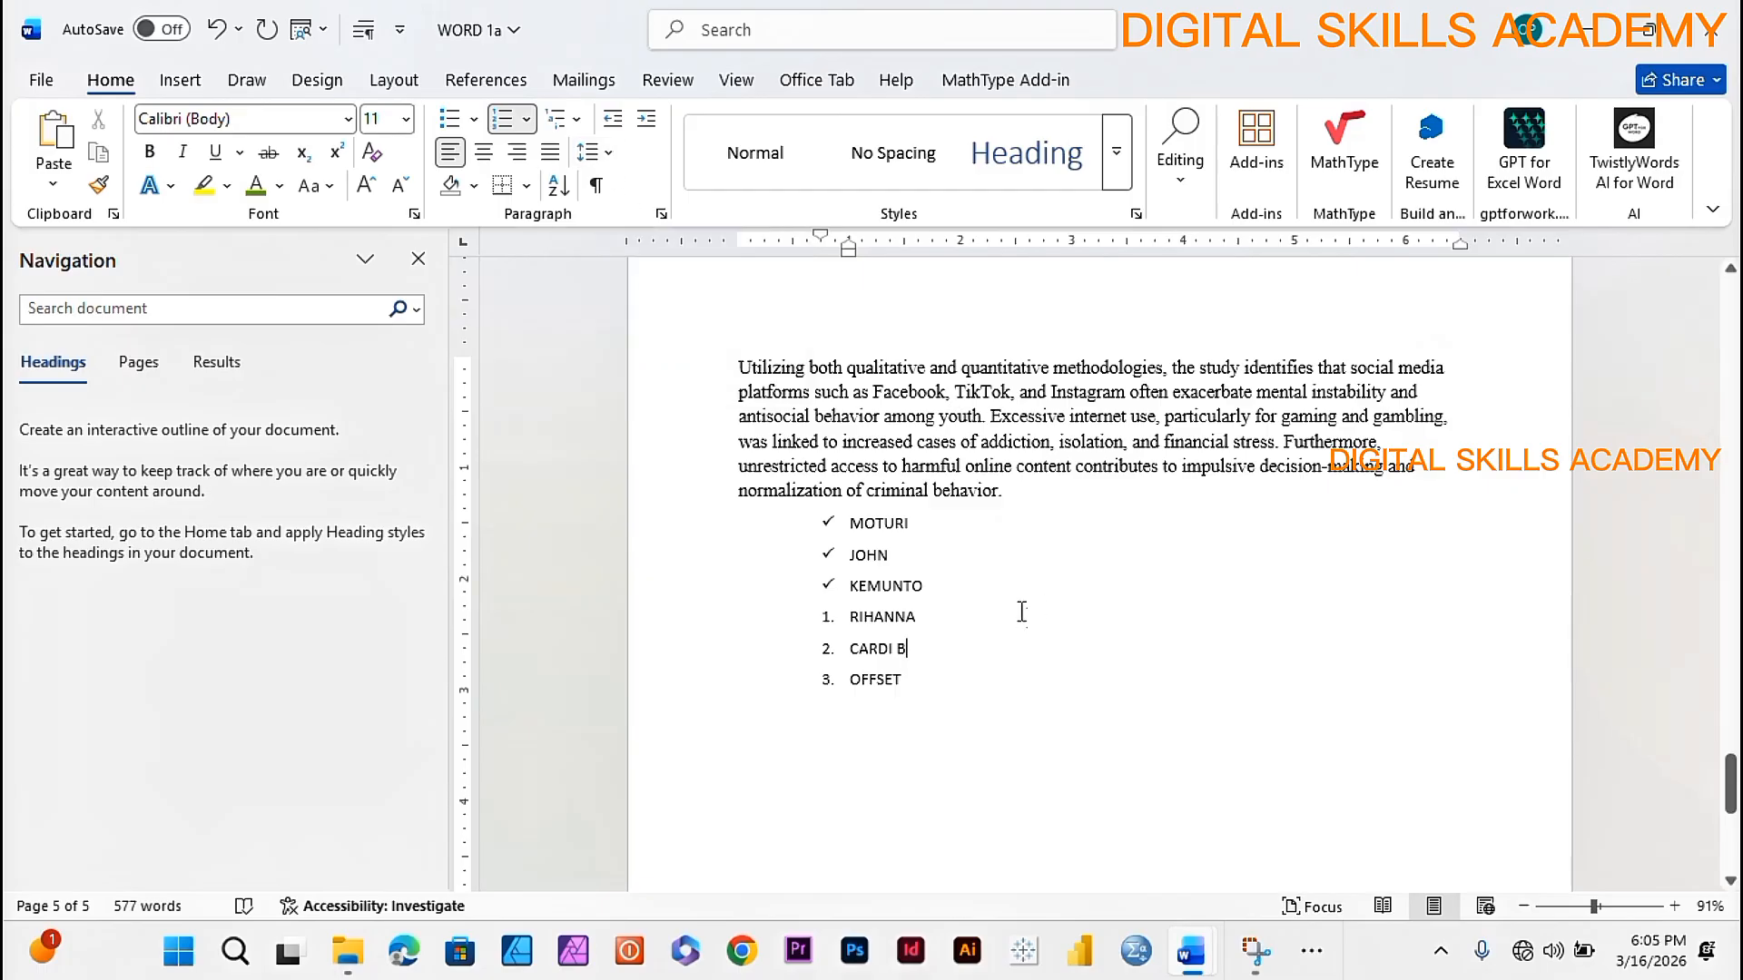
pyautogui.scroll(5, 1020, 611)
pyautogui.scroll(-3, 1020, 611)
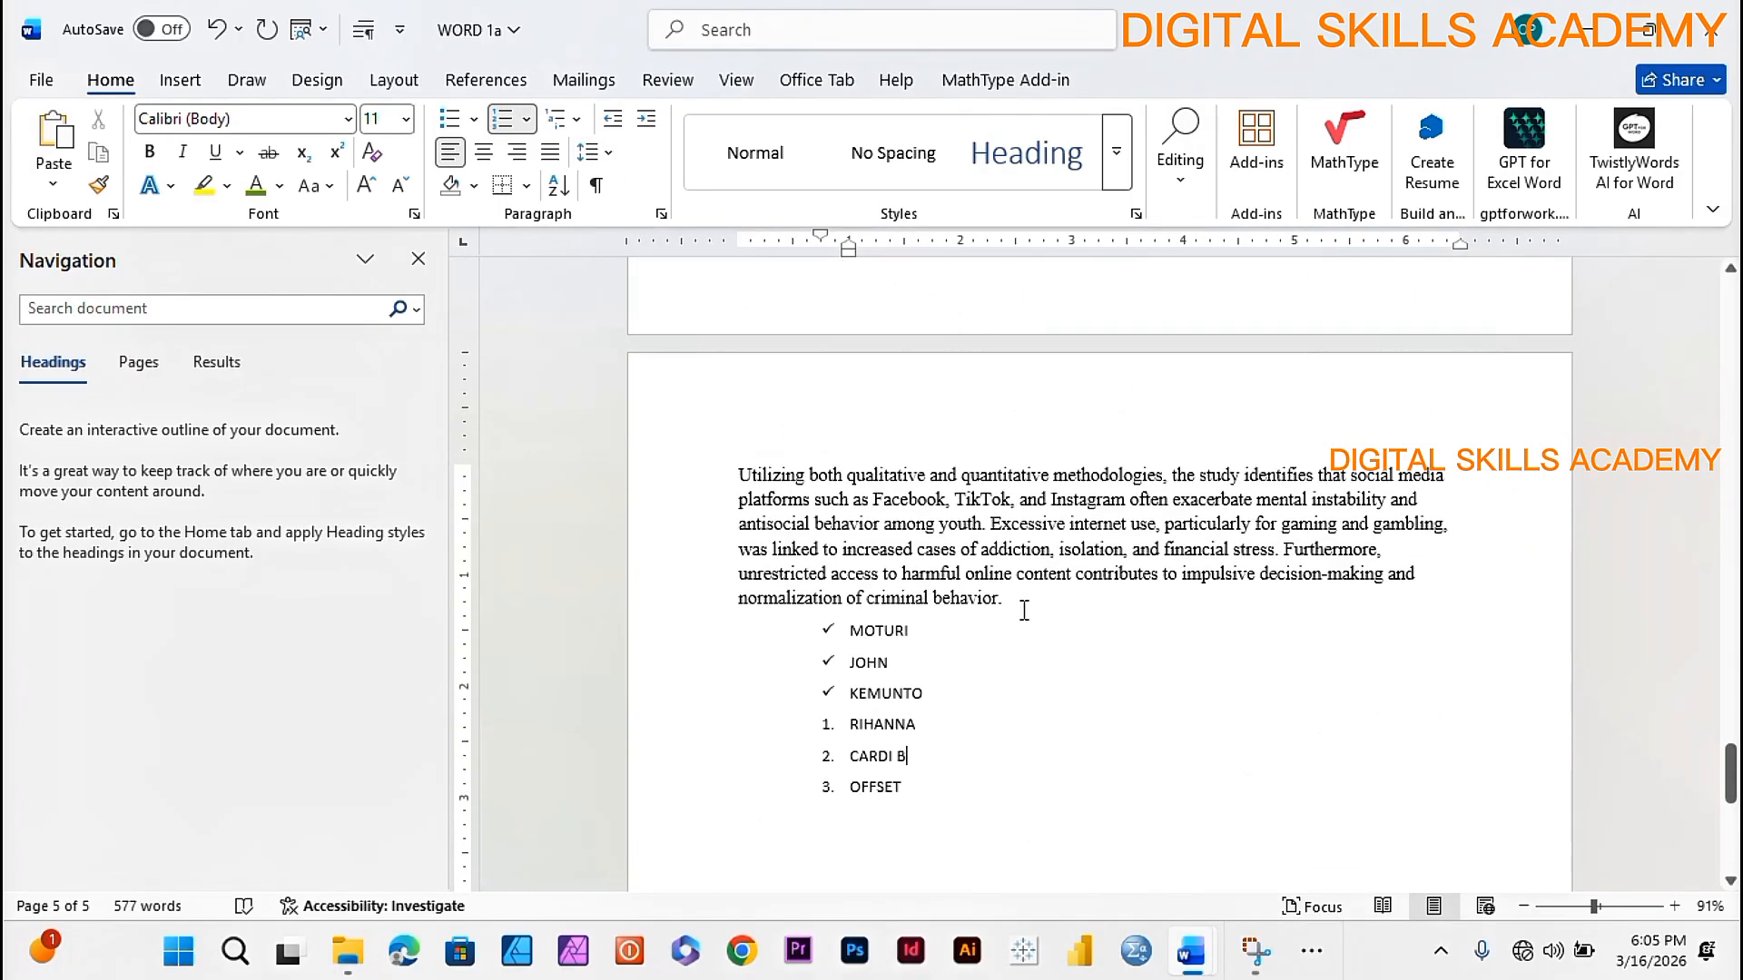
# - Append "AND MULTILEVEL LISTING" to the "Displaying Text in Bulleted or Numbered Lists" bullet under MODULE2
pyautogui.scroll(10, 1021, 611)
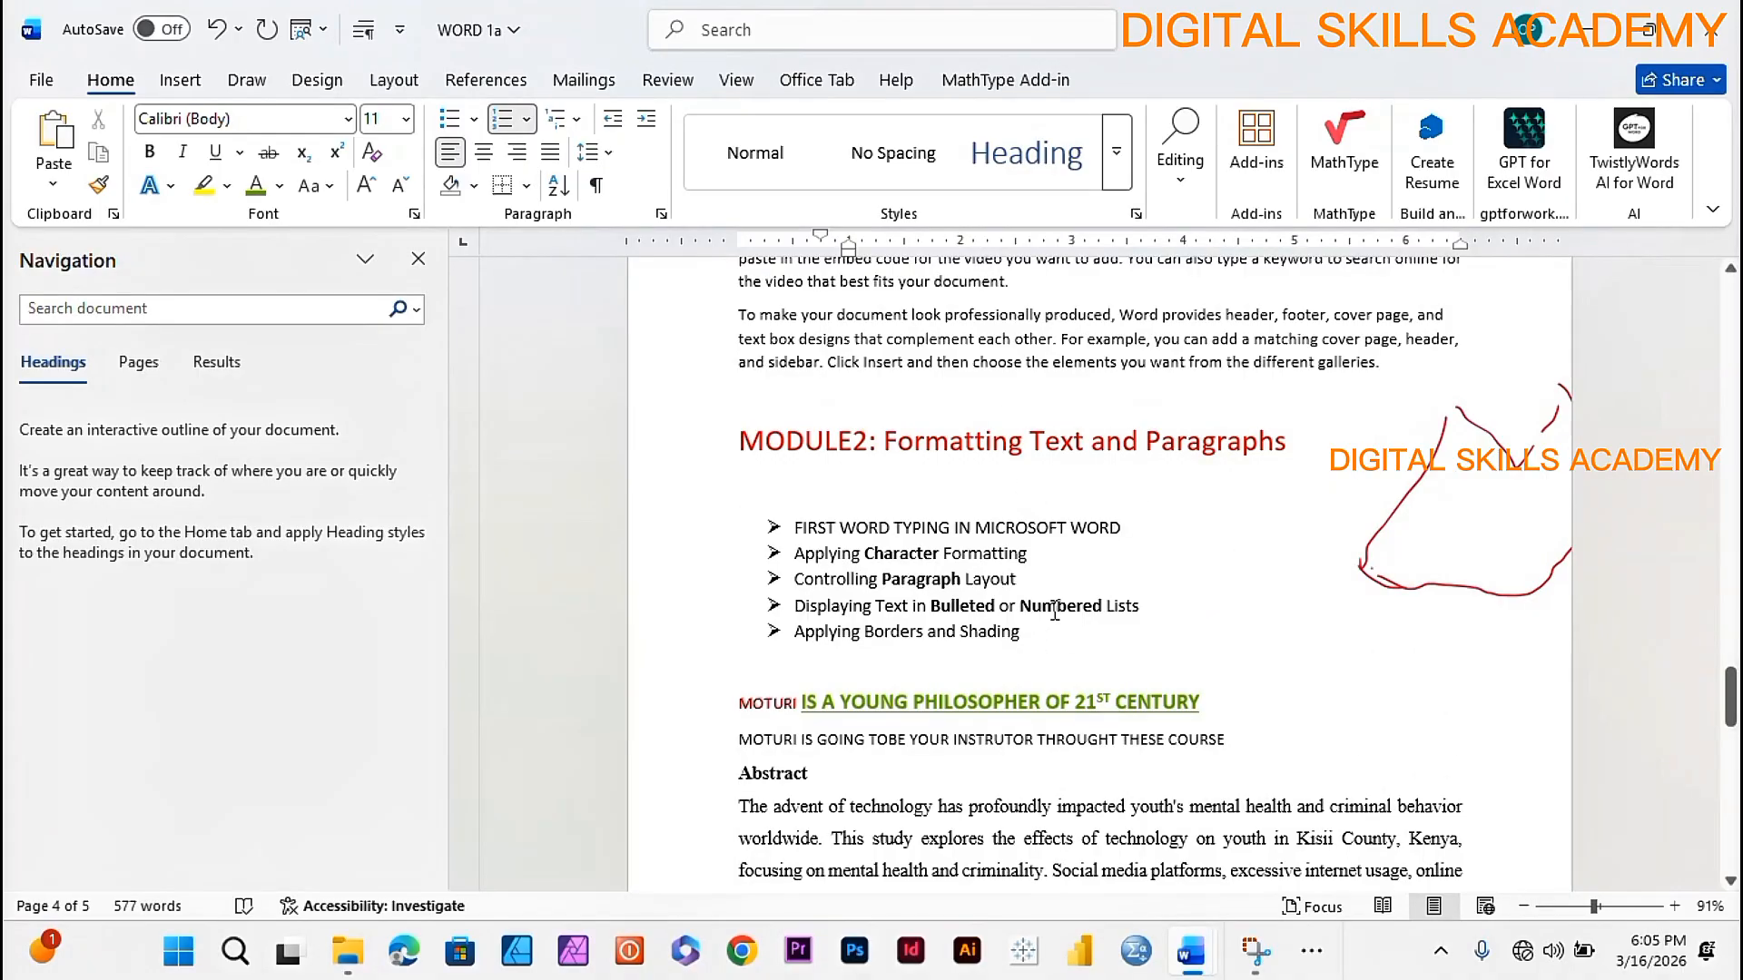
pyautogui.click(1159, 608)
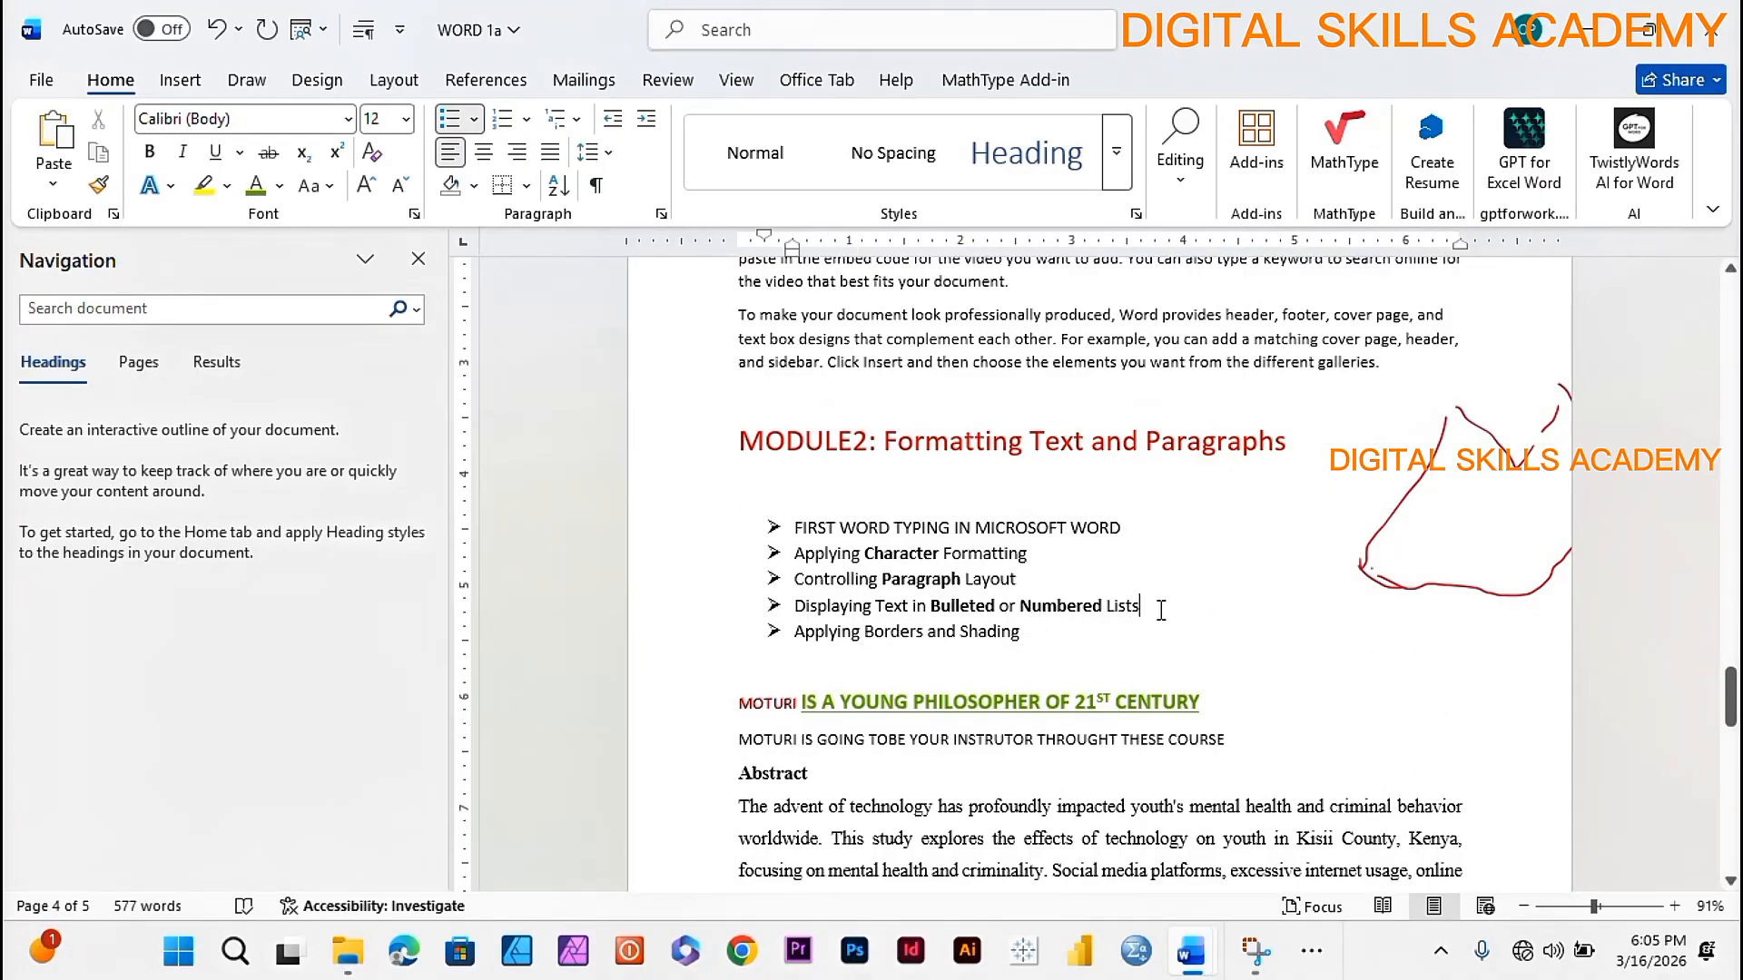
pyautogui.write('AND')
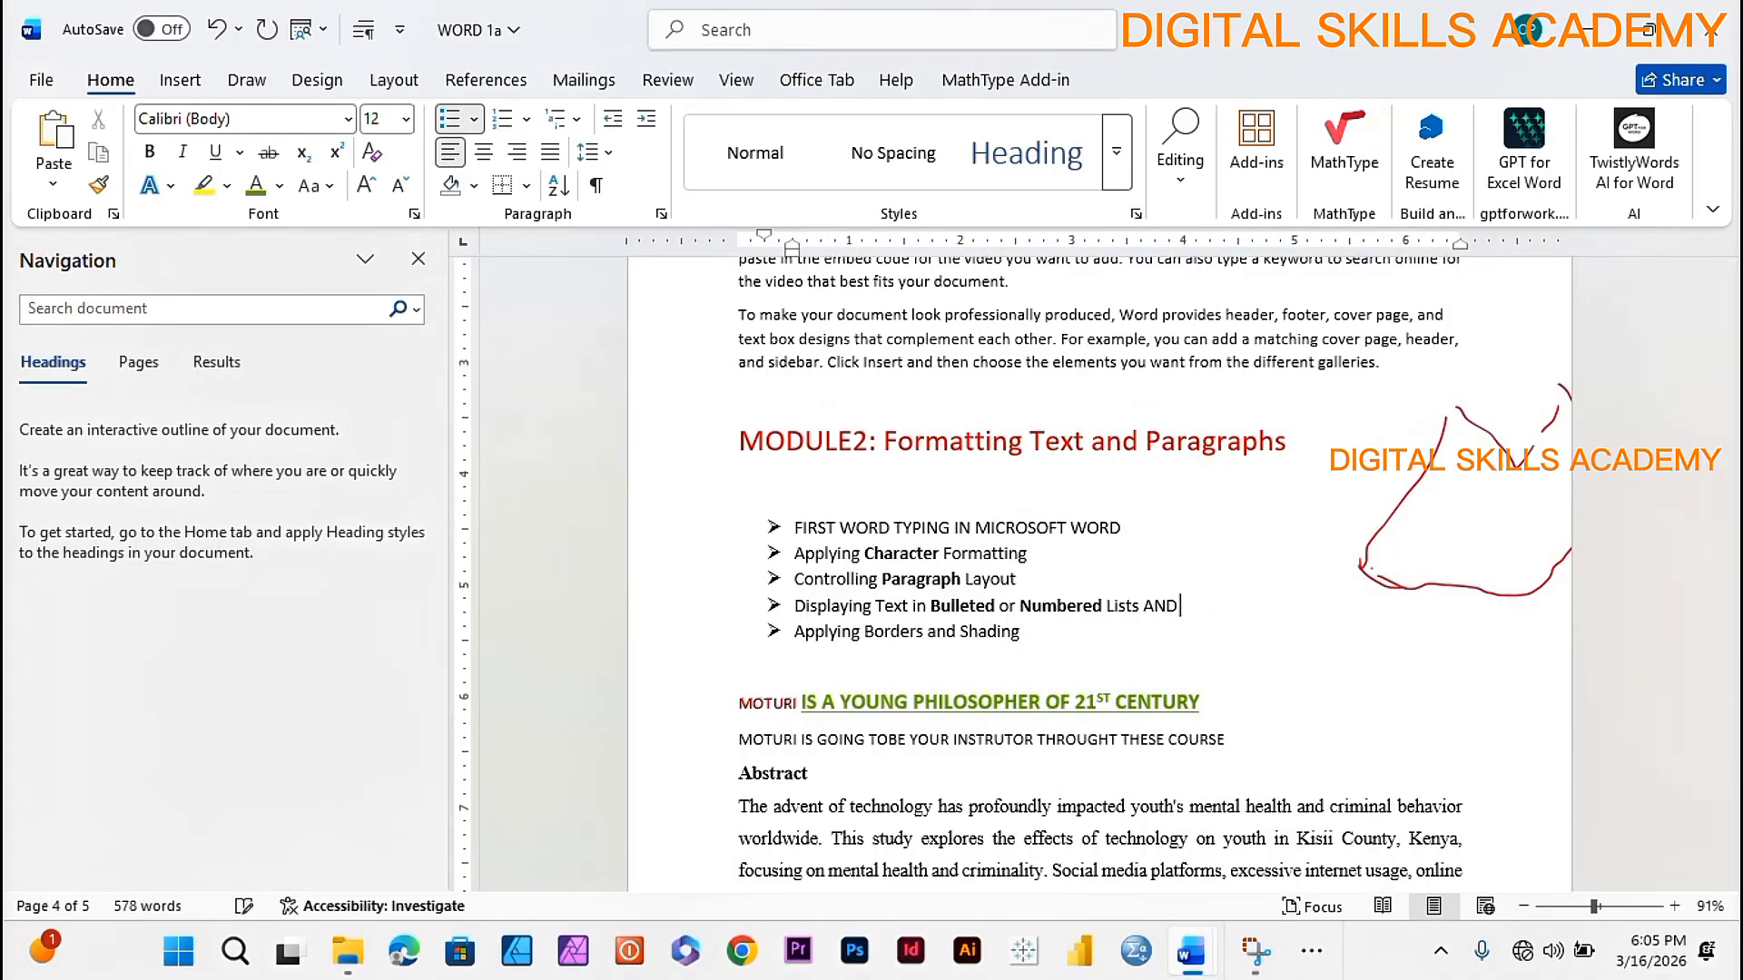
pyautogui.write(' MULTILEVEL LISTING')
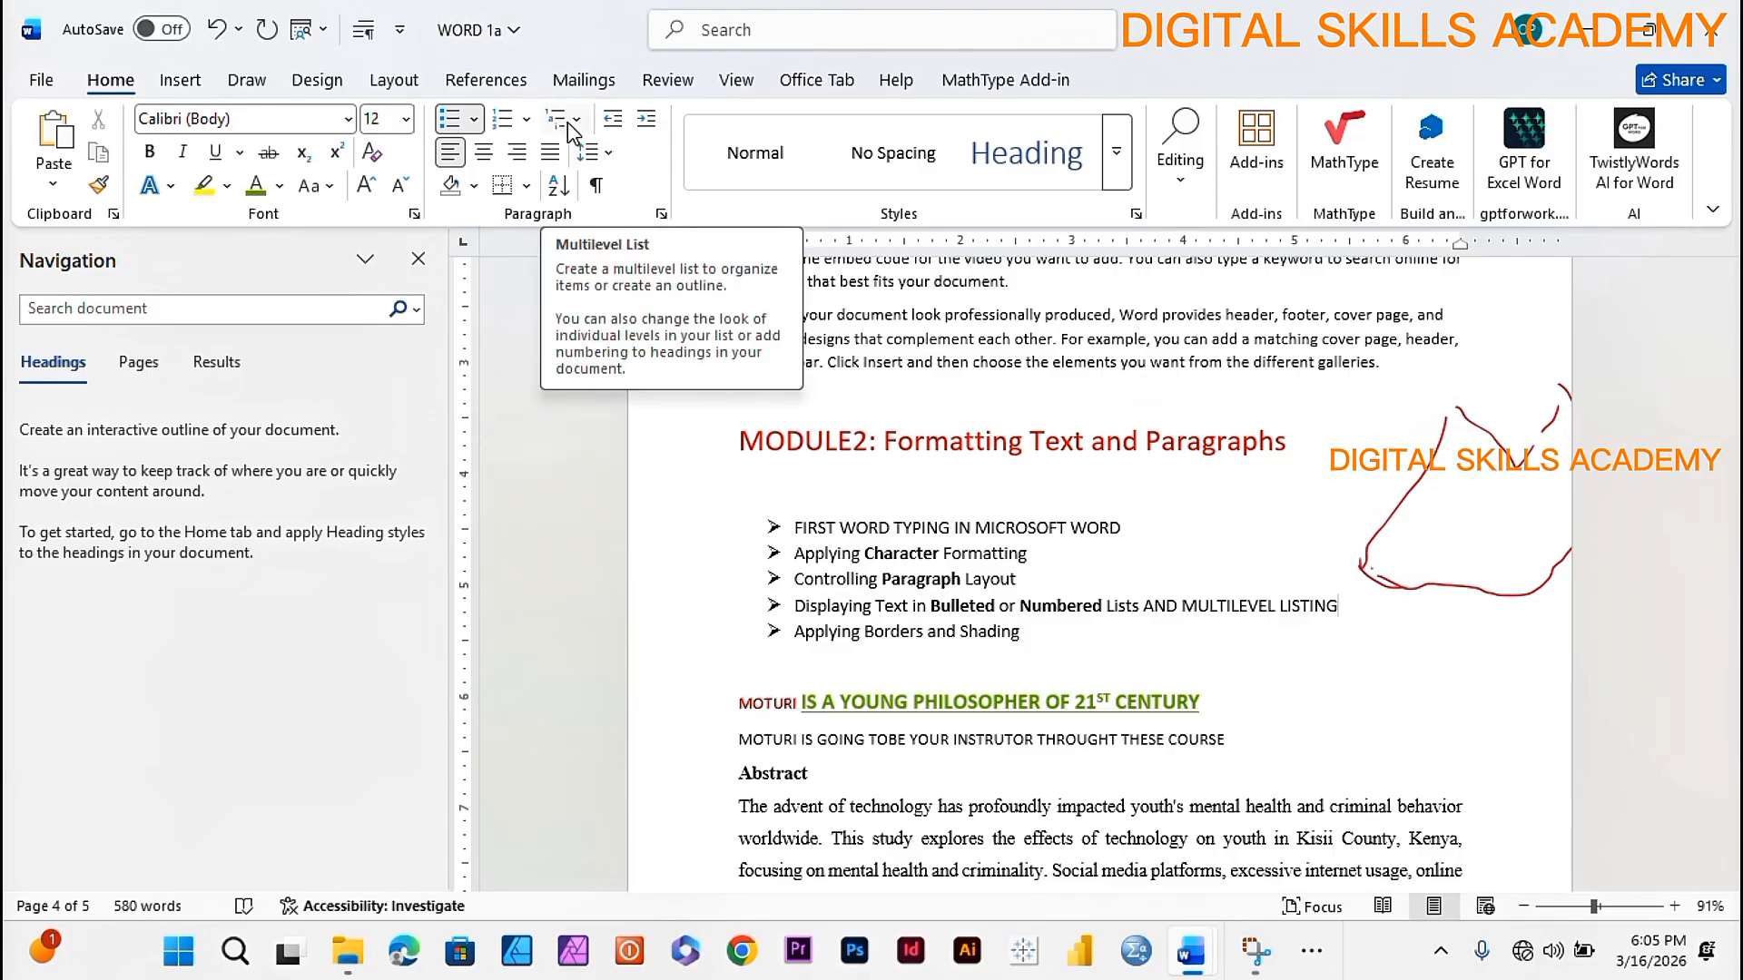
# - Add a blank line without numbering or indent below the last name of the numbered list
pyautogui.scroll(-10, 1007, 700)
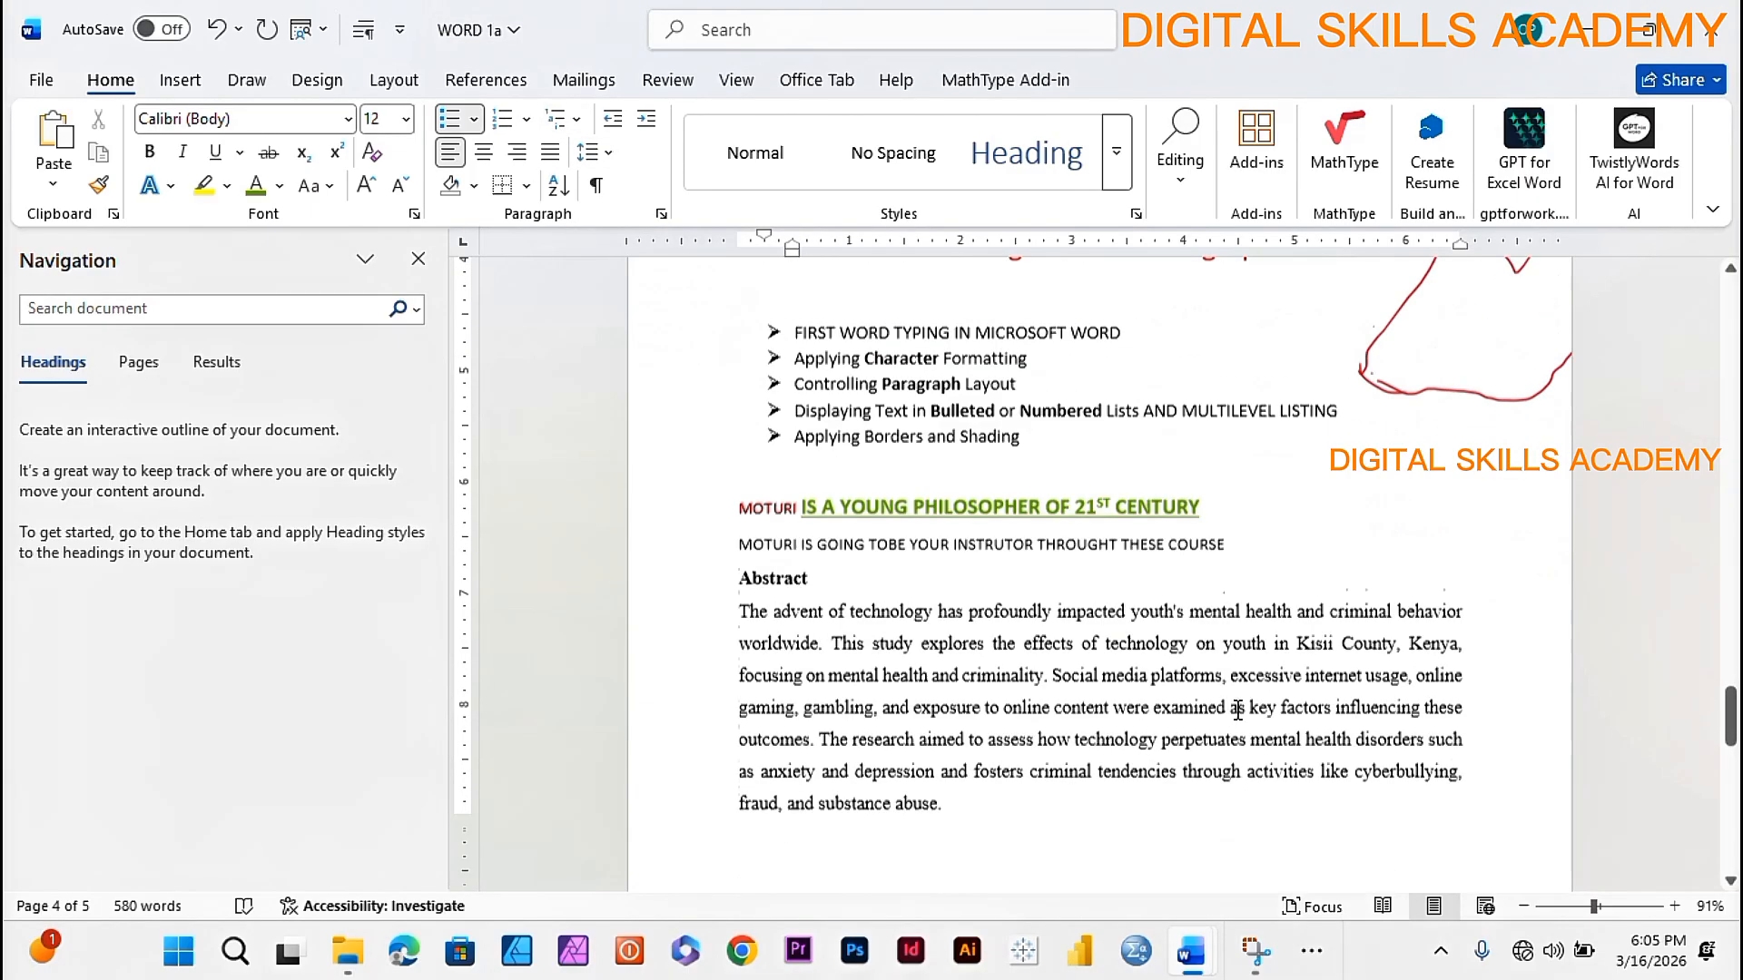
pyautogui.scroll(-3, 1008, 699)
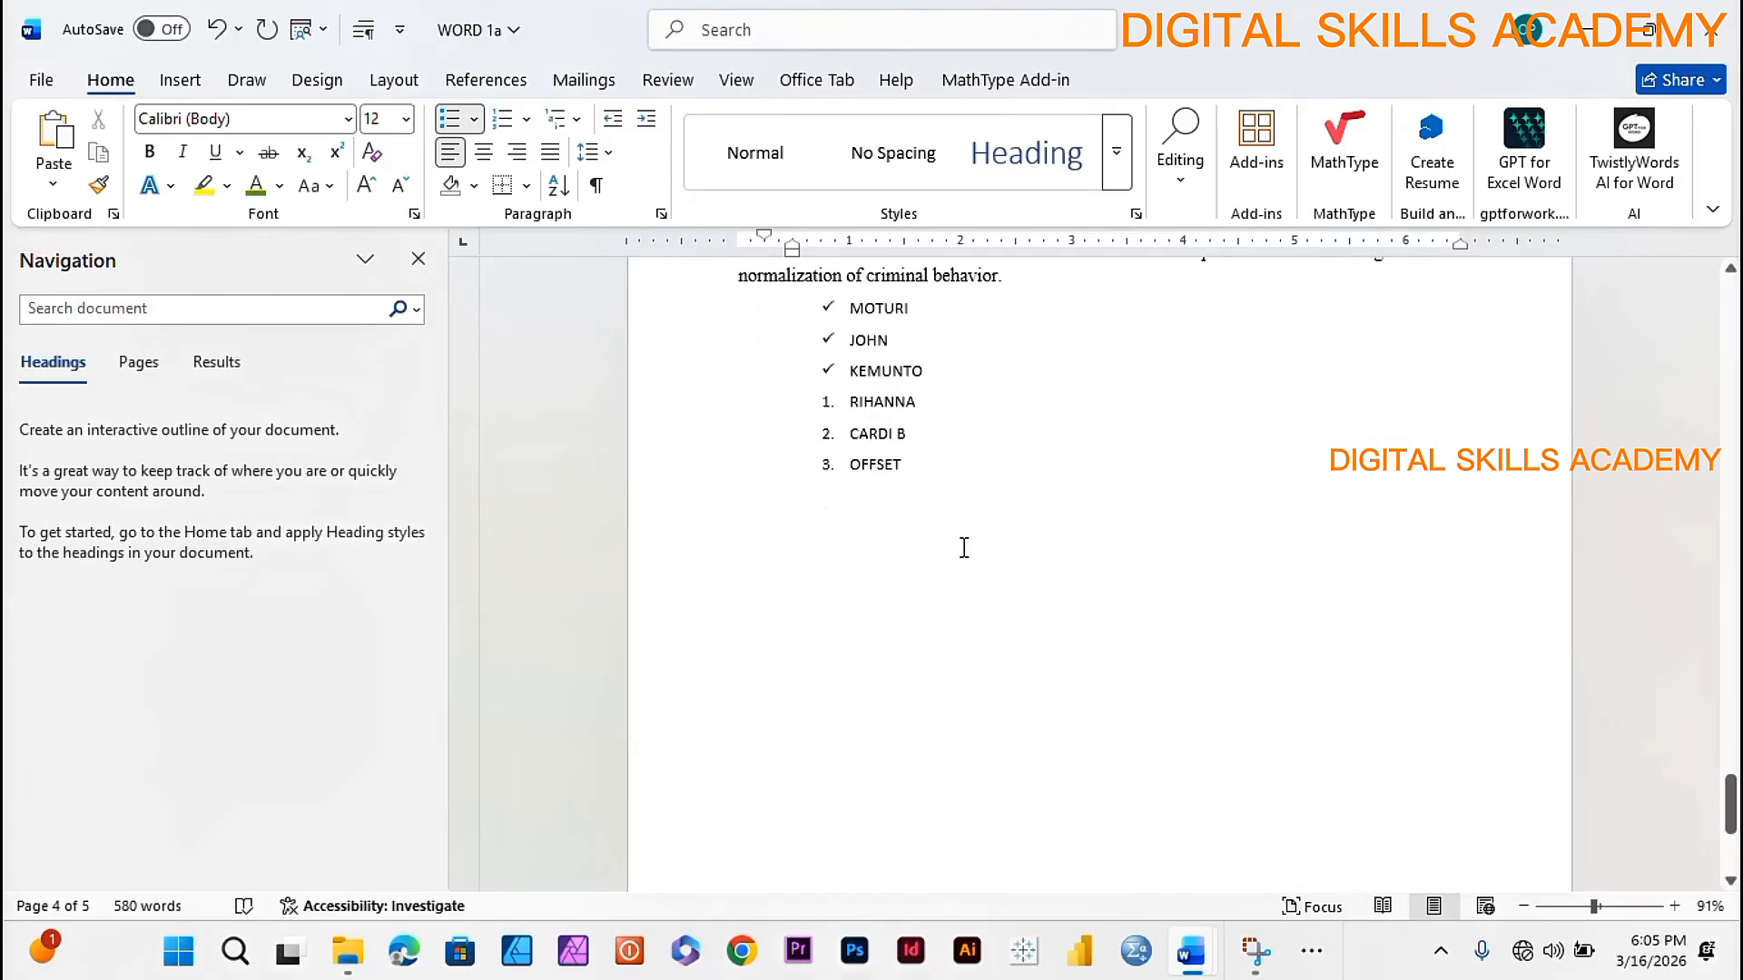
pyautogui.click(934, 491)
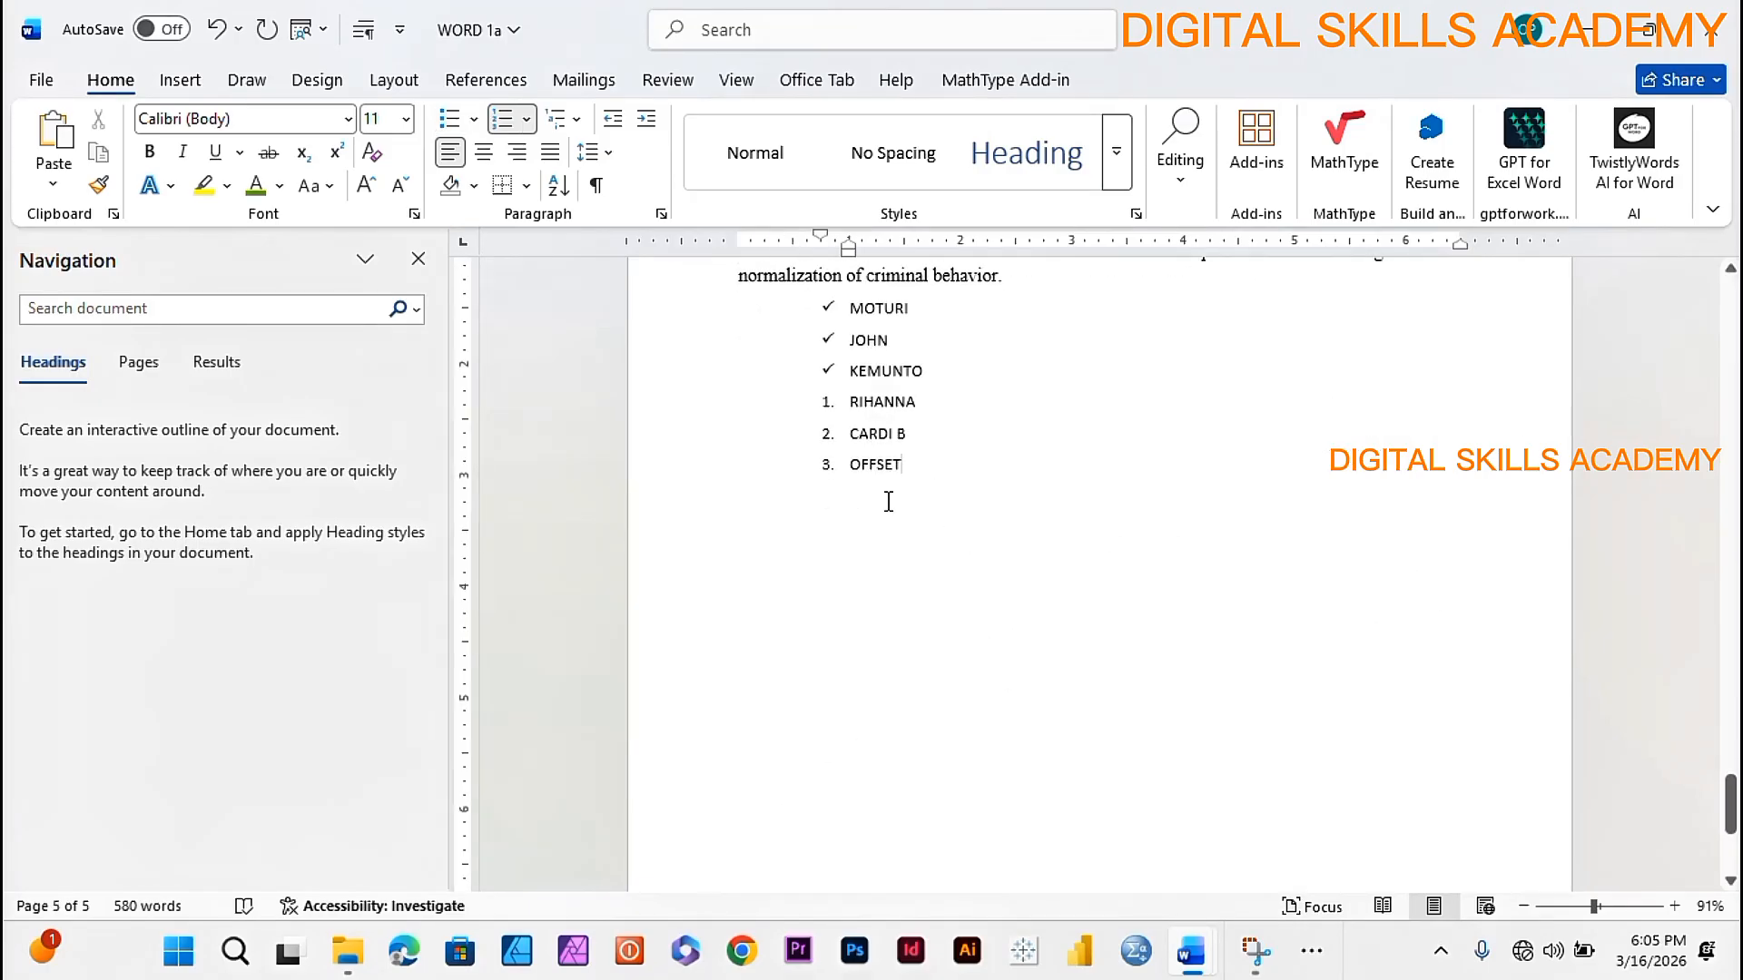
pyautogui.press('Return')
pyautogui.press('BackSpace')
pyautogui.press('BackSpace')
pyautogui.press('BackSpace')
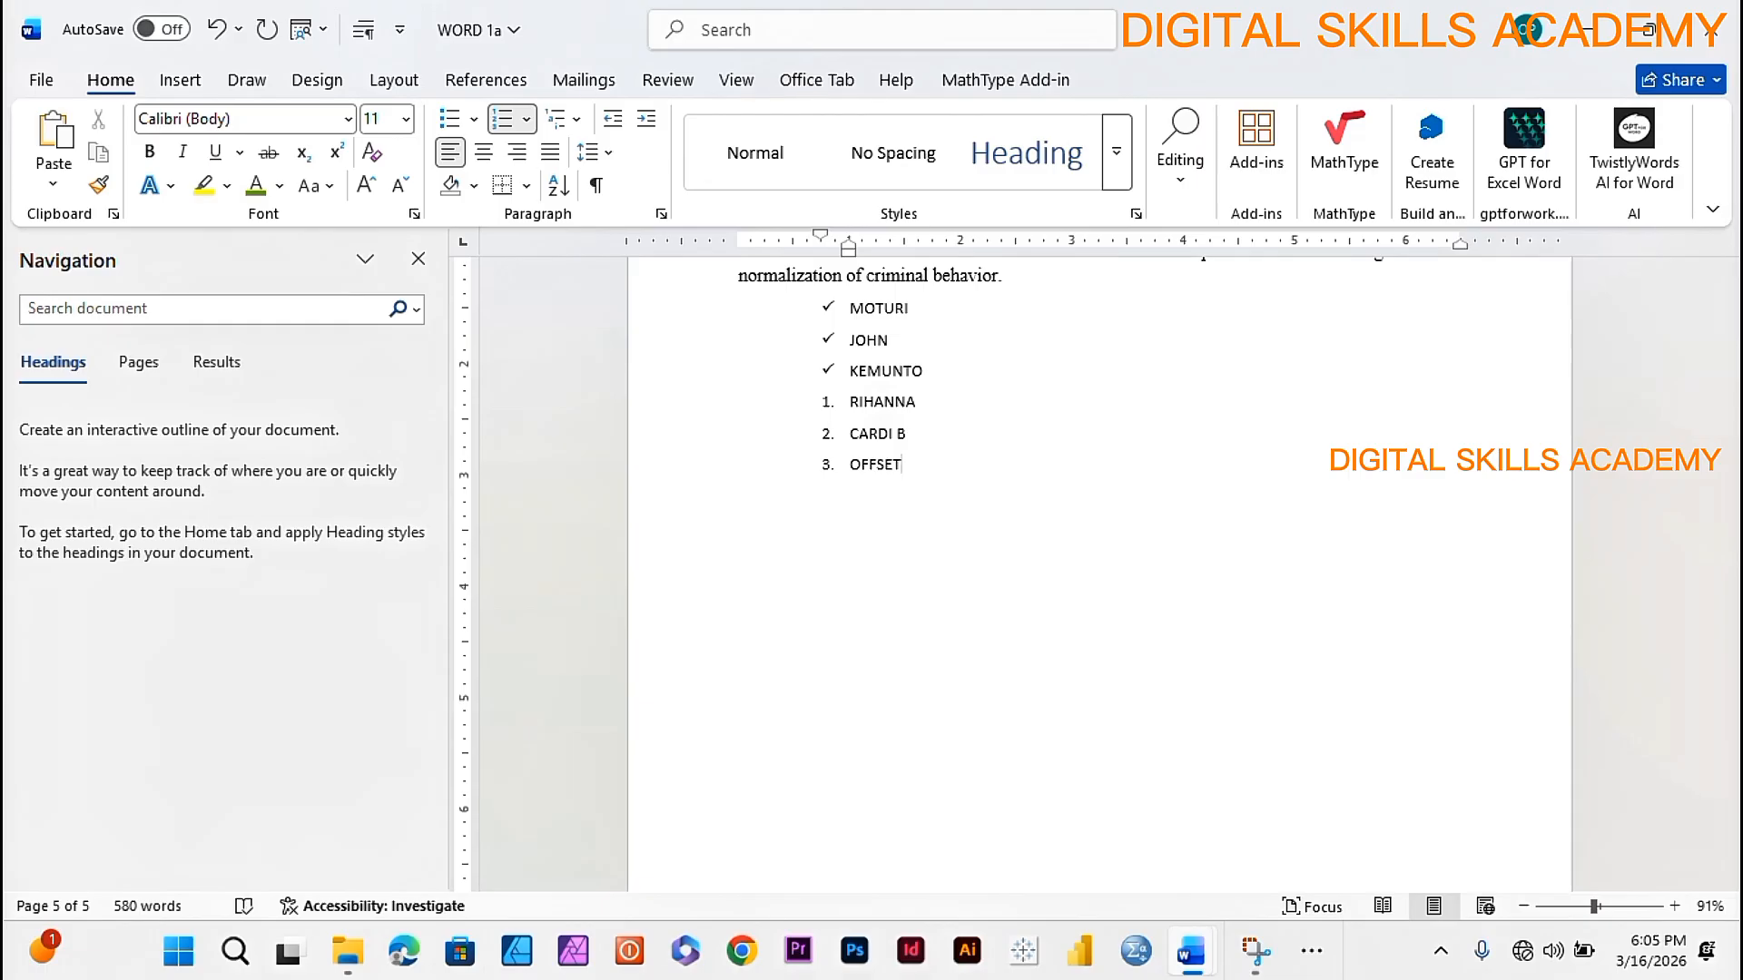
pyautogui.press('Return')
pyautogui.press('BackSpace')
pyautogui.press('BackSpace')
pyautogui.press('BackSpace')
pyautogui.press('BackSpace')
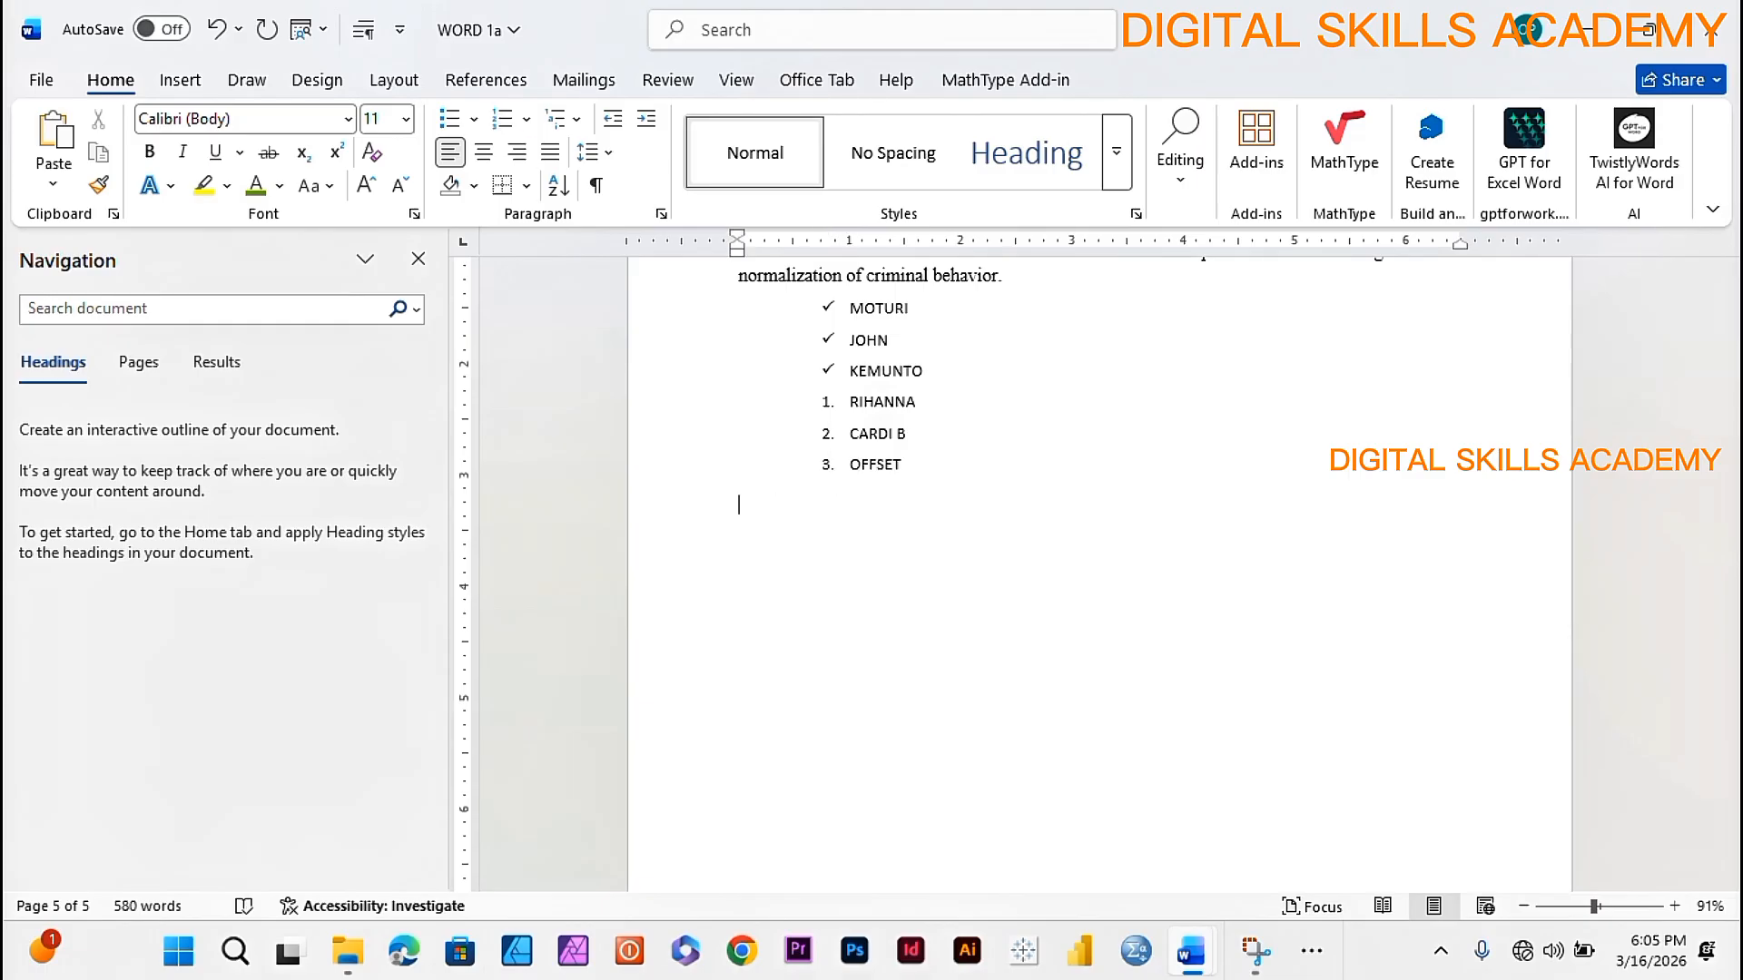
# - Apply the 1), a), i) multilevel list style to the blank line and enter PRODUCT as its first-level item
pyautogui.click(572, 120)
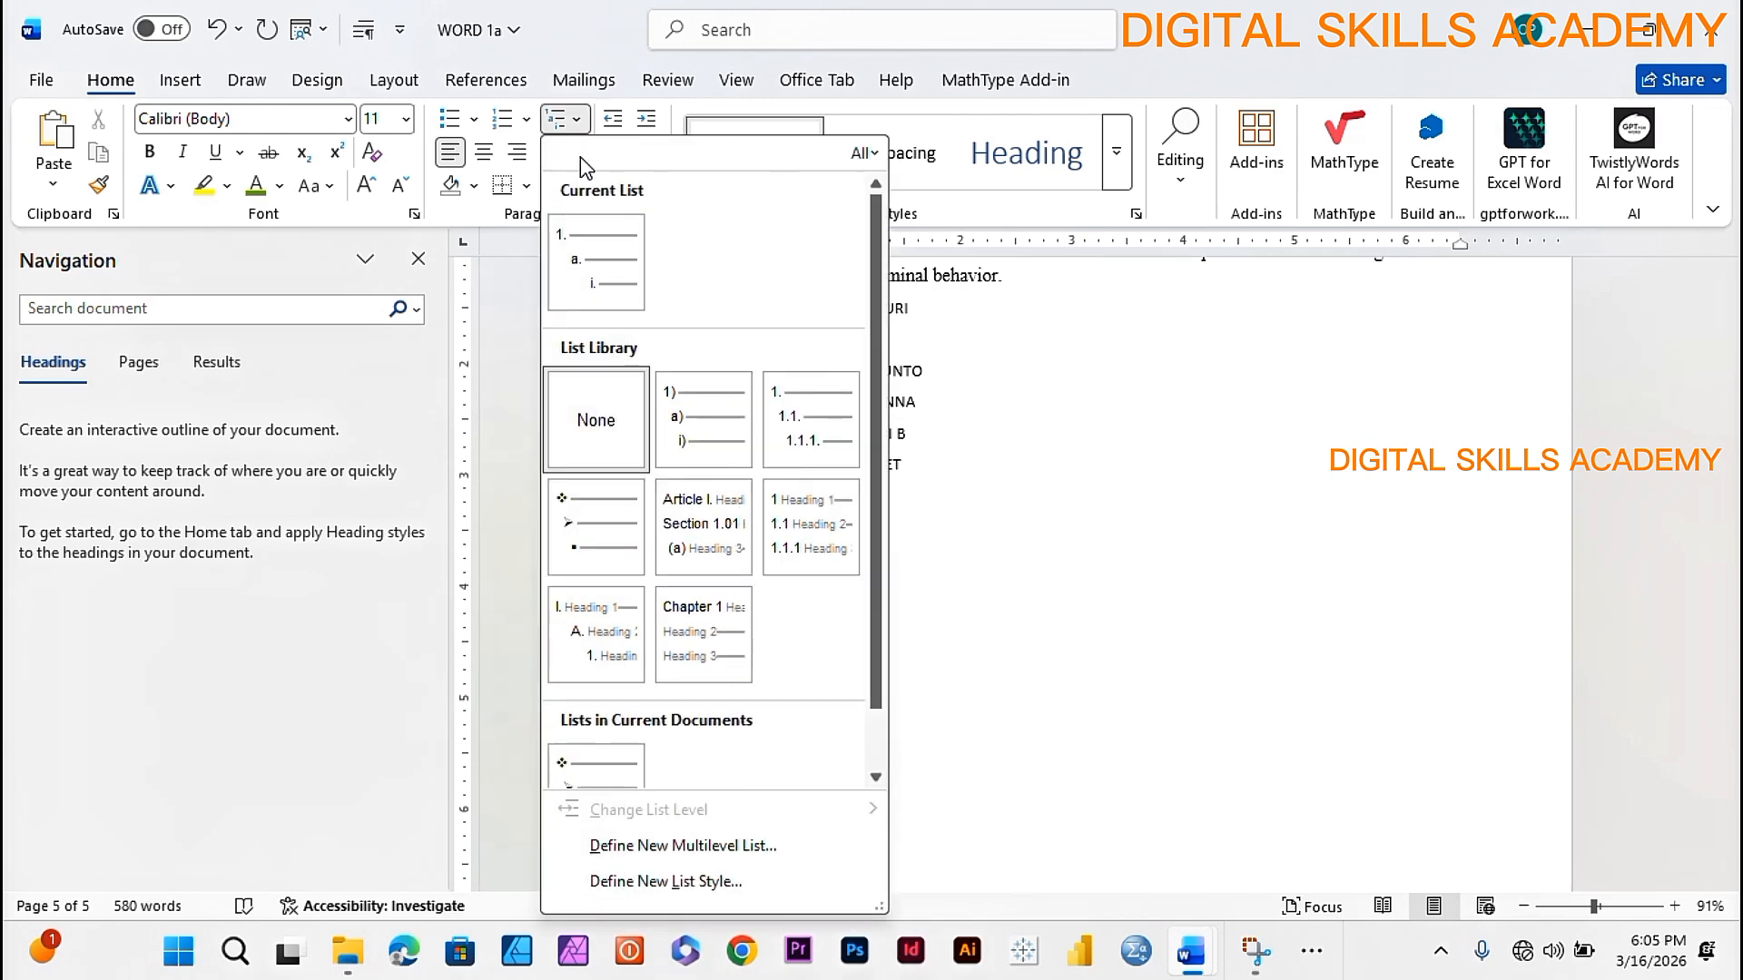
pyautogui.click(698, 422)
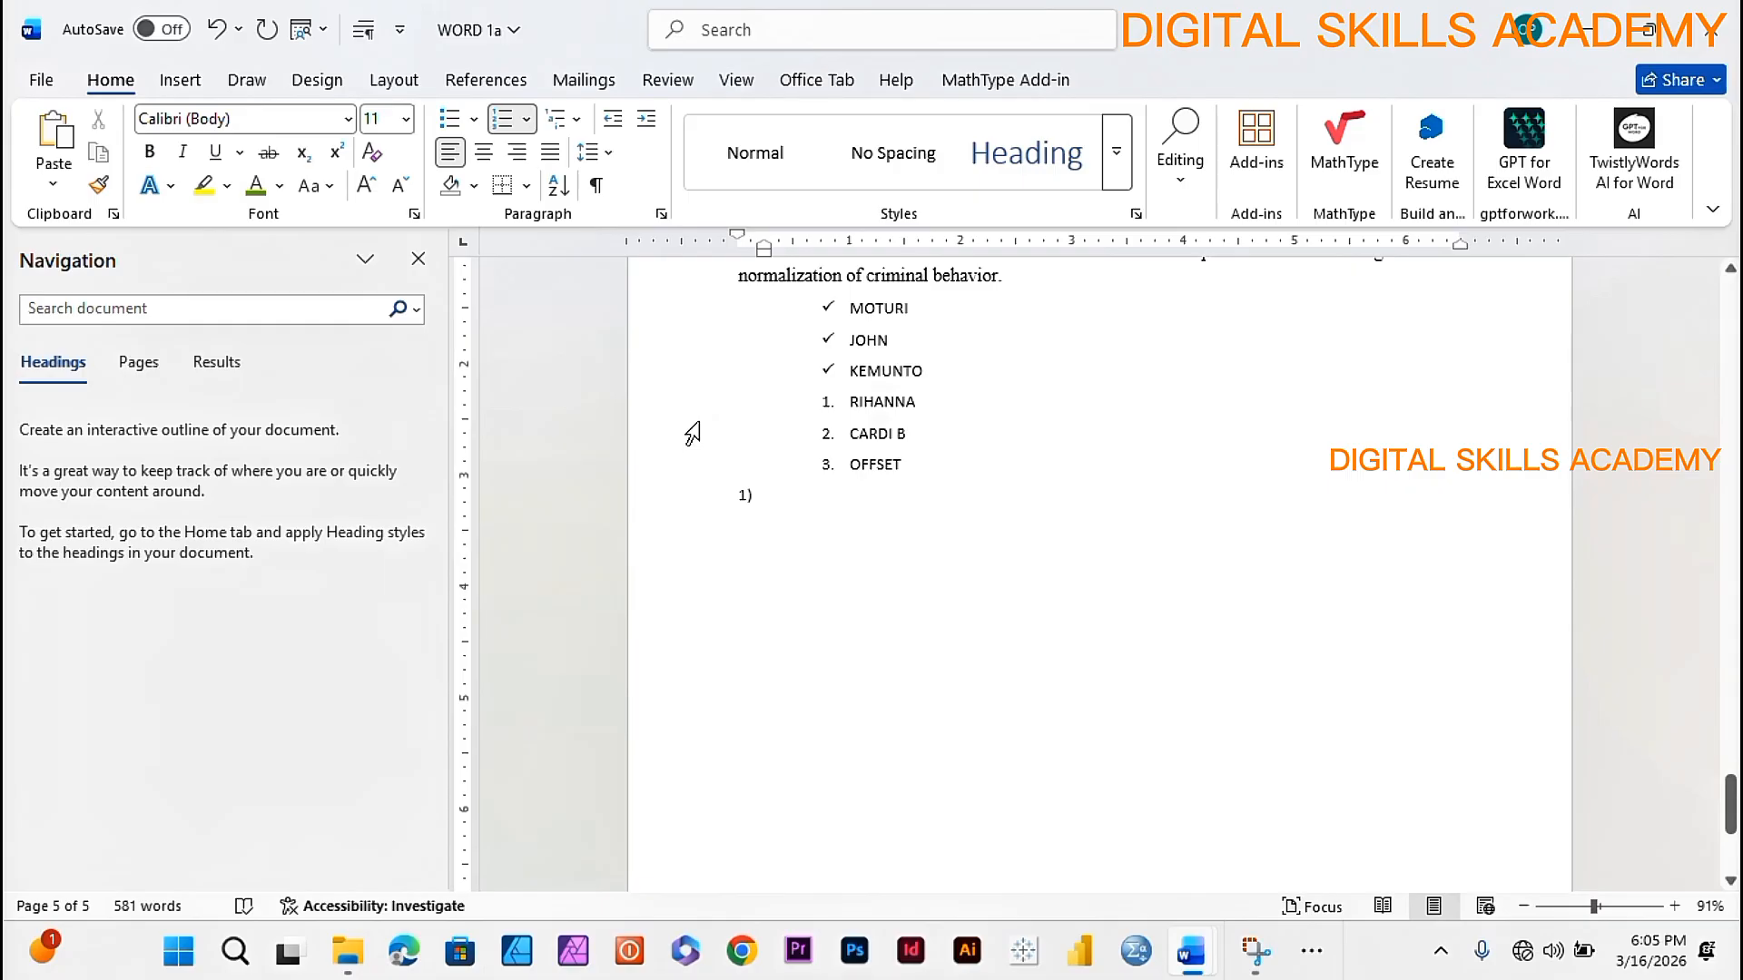
pyautogui.write('PRODUC')
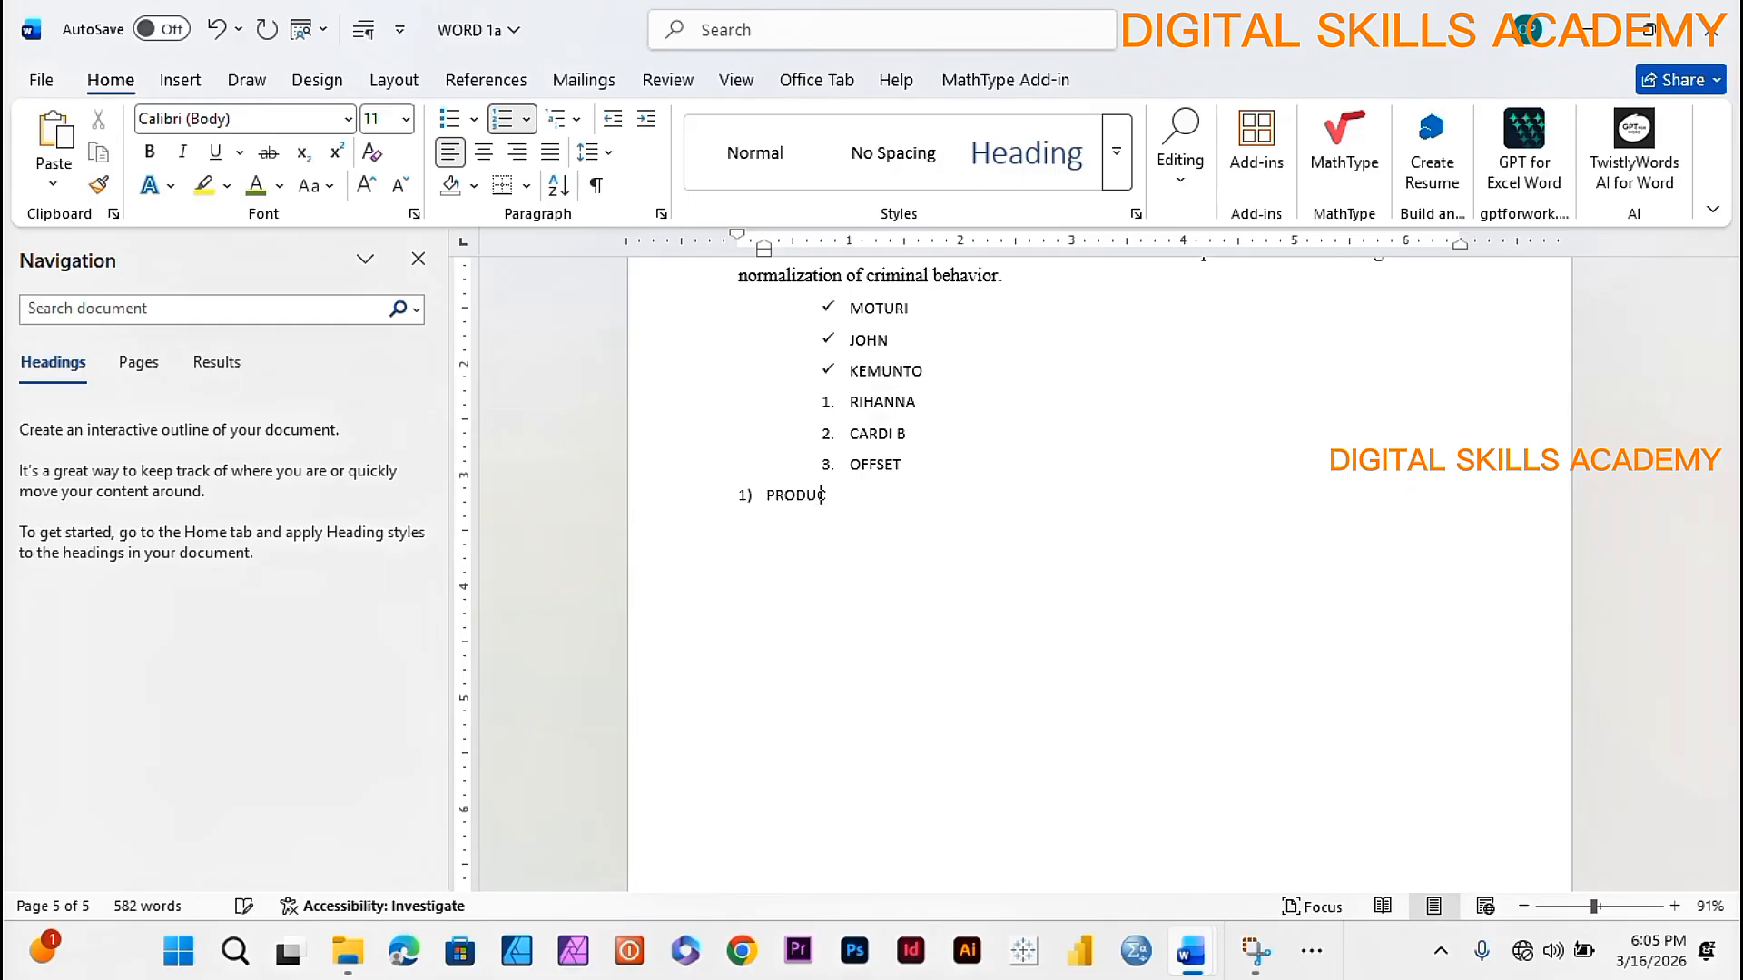
pyautogui.write('T')
pyautogui.press('Return')
pyautogui.press('BackSpace')
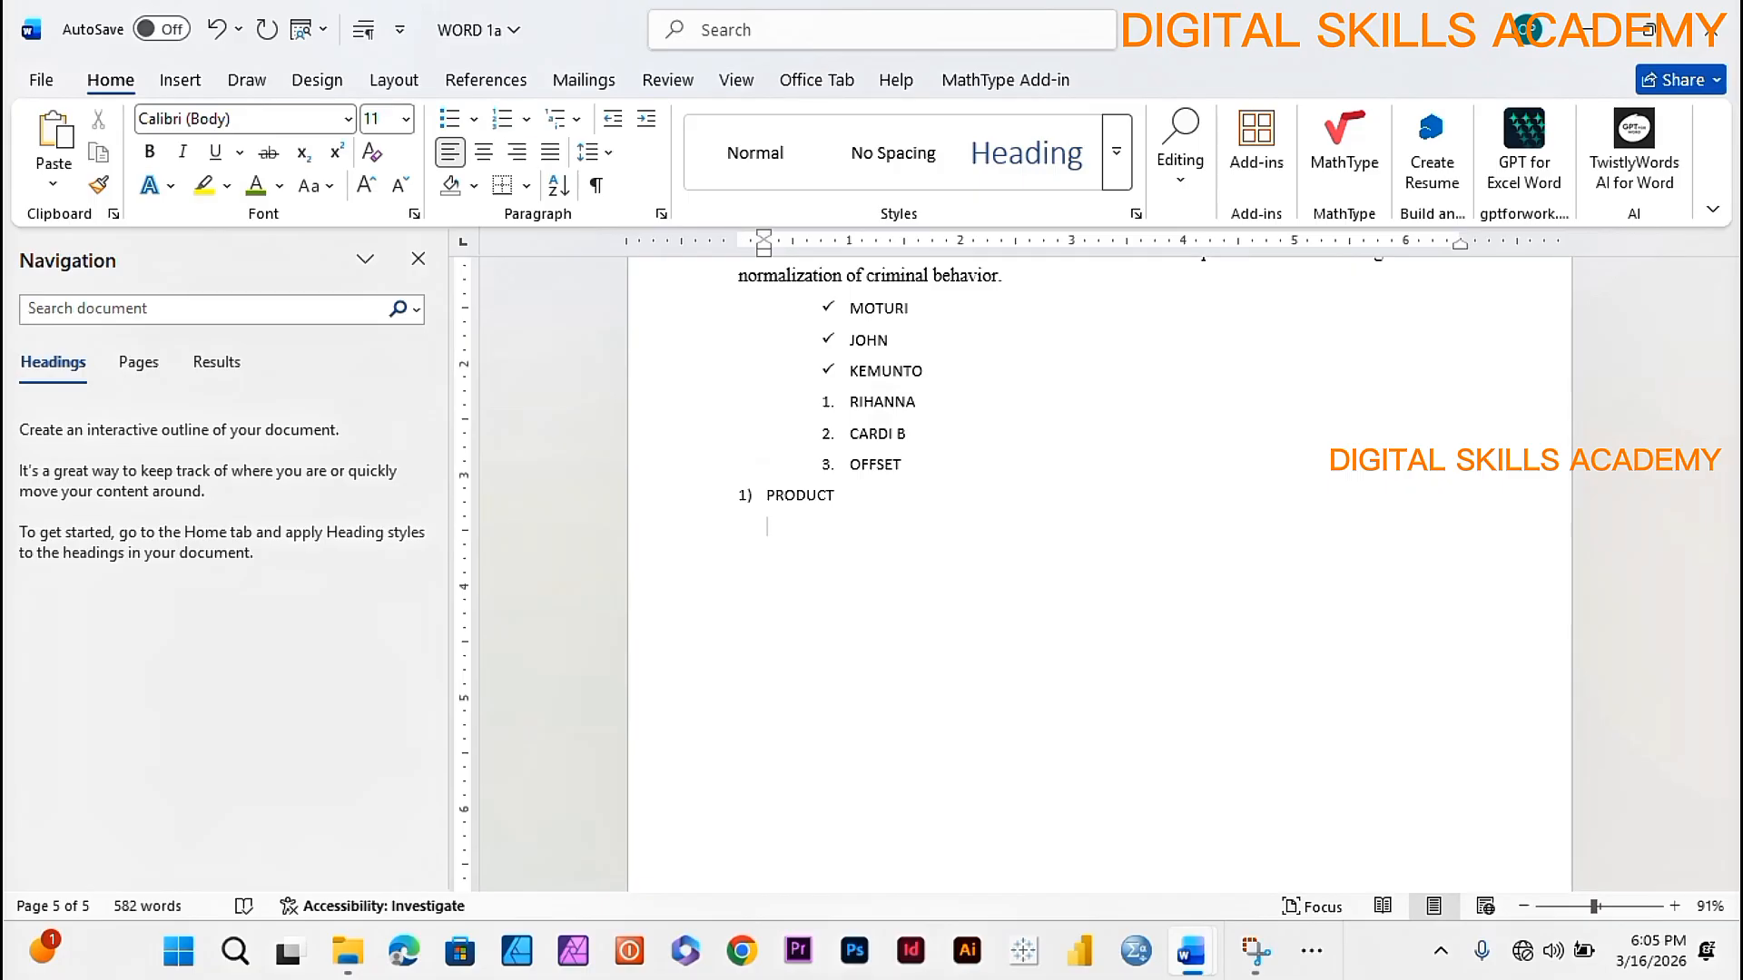
pyautogui.press('Tab')
pyautogui.press('BackSpace')
pyautogui.press('BackSpace')
pyautogui.press('BackSpace')
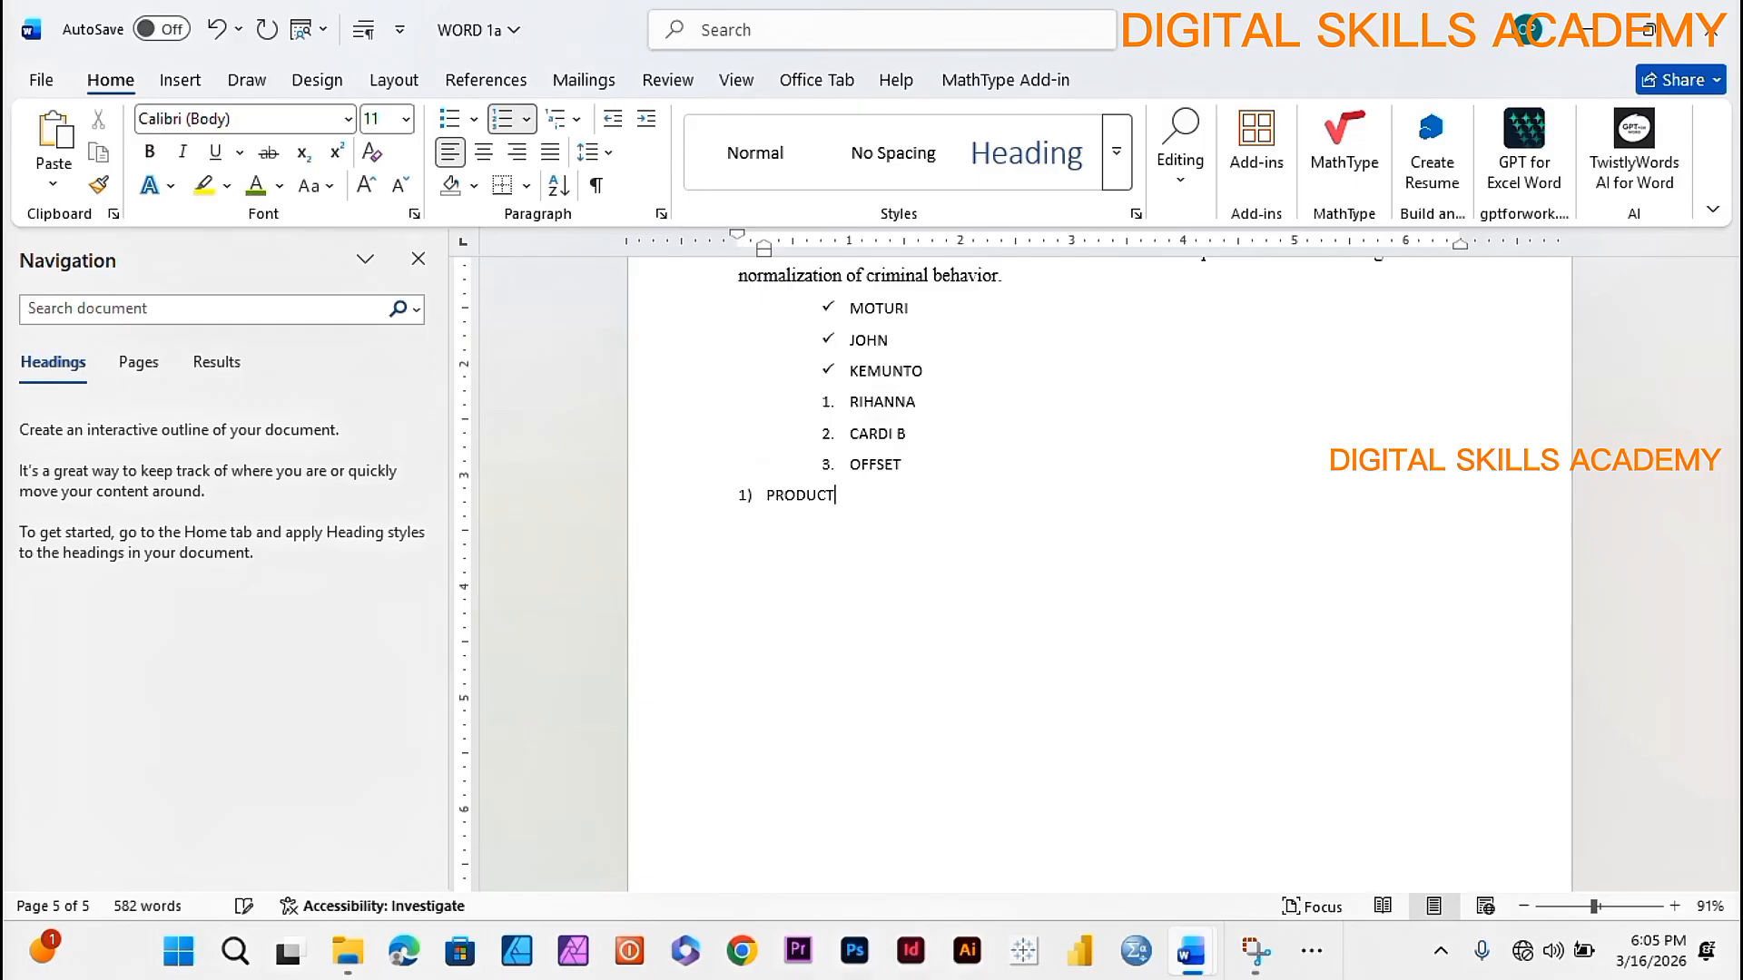
# - Add IPHONE 17 PRO as a second-level item under PRODUCT
pyautogui.press('Return')
pyautogui.press('Tab')
pyautogui.write('IPHONE 1')
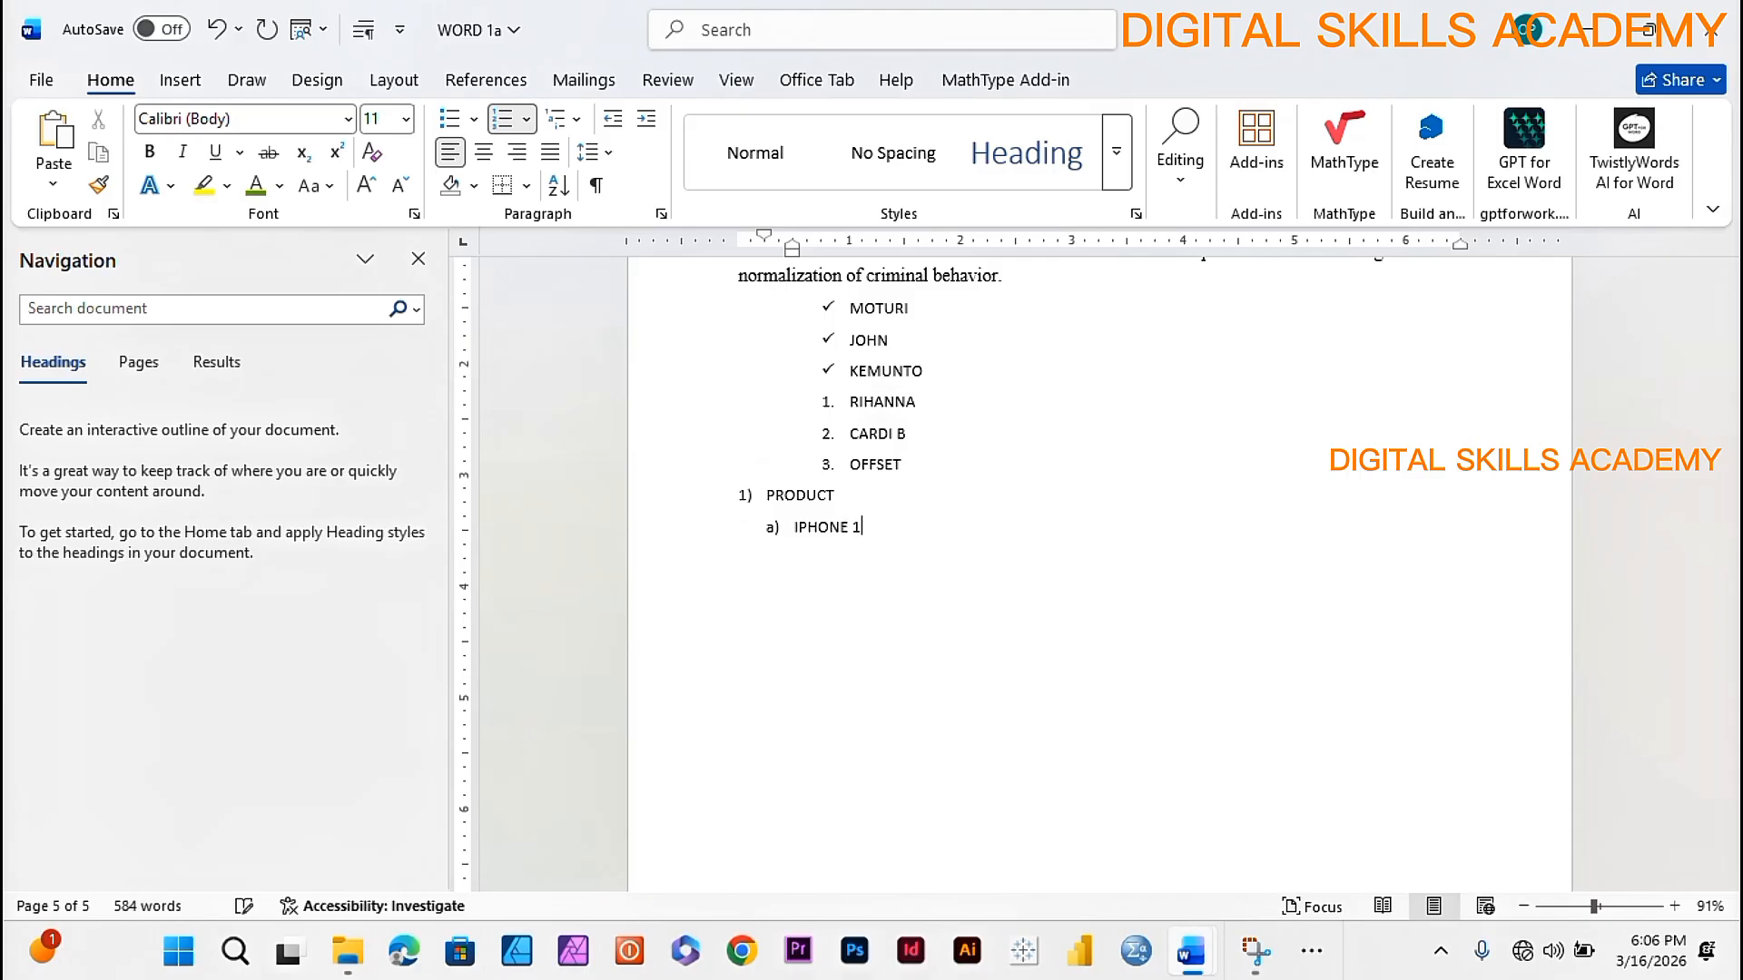
pyautogui.write('7 PRO')
# - Add CHIP as a third-level item under IPHONE 17 PRO, followed by an empty fourth-level item
pyautogui.press('Return')
pyautogui.press('Tab')
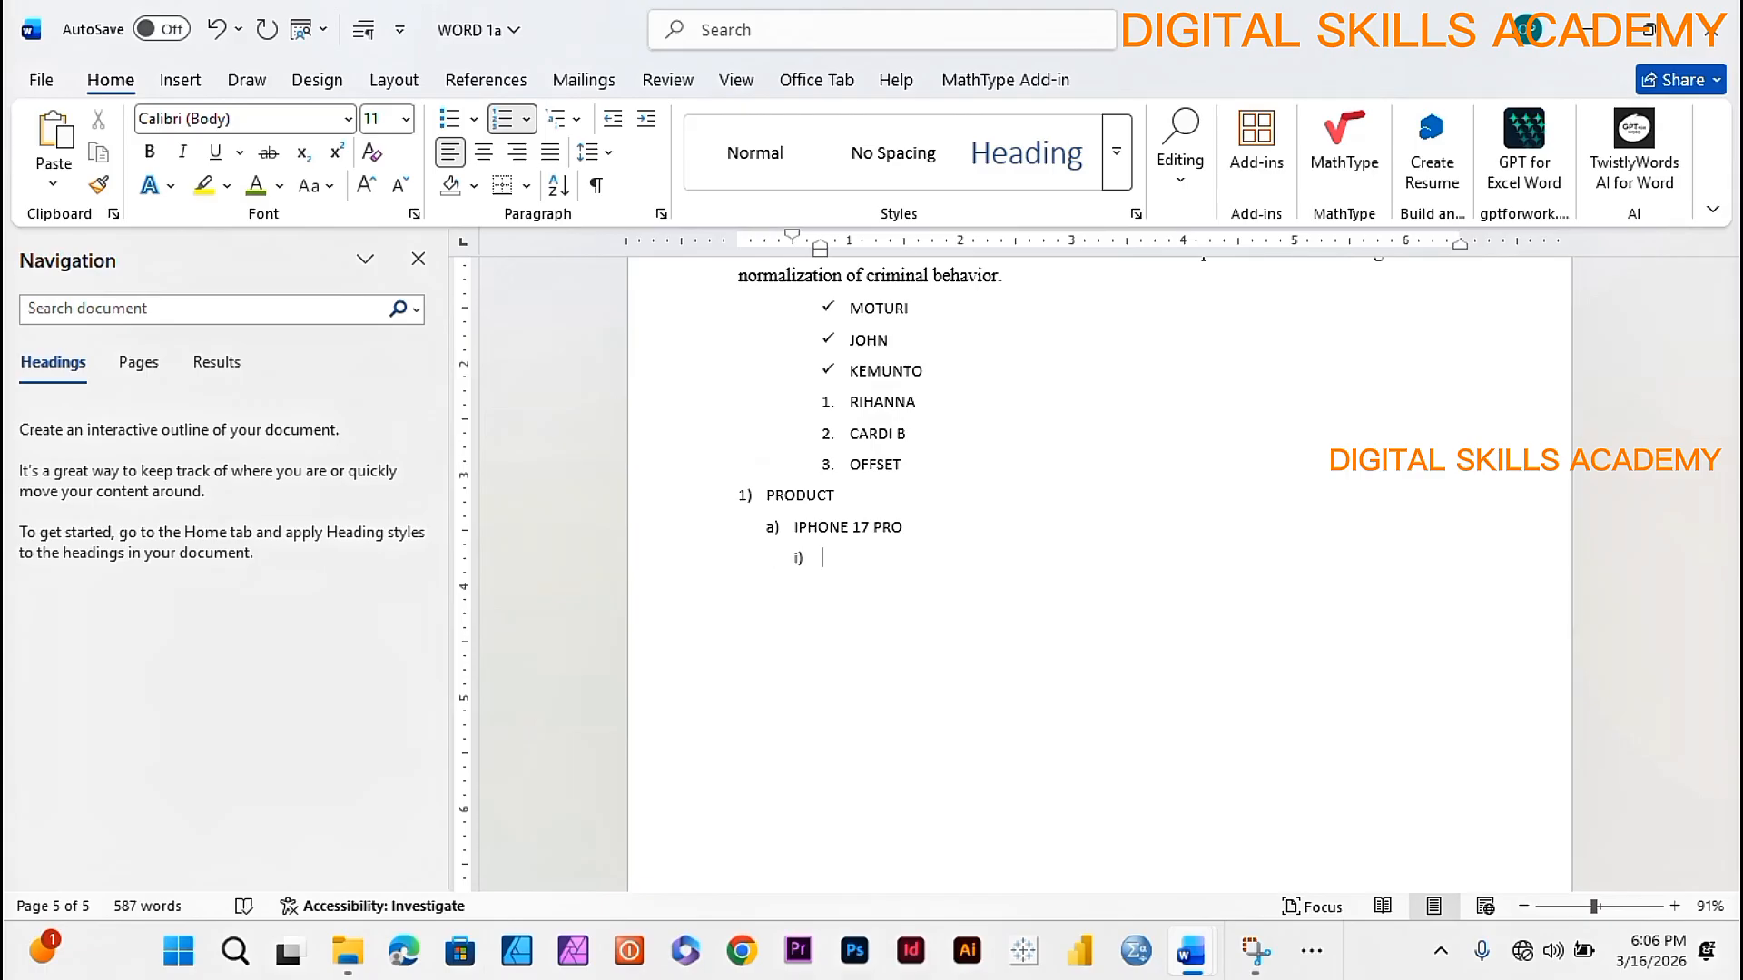
pyautogui.write('Y')
pyautogui.press('BackSpace')
pyautogui.write('CHIP')
pyautogui.press('Return')
pyautogui.press('Tab')
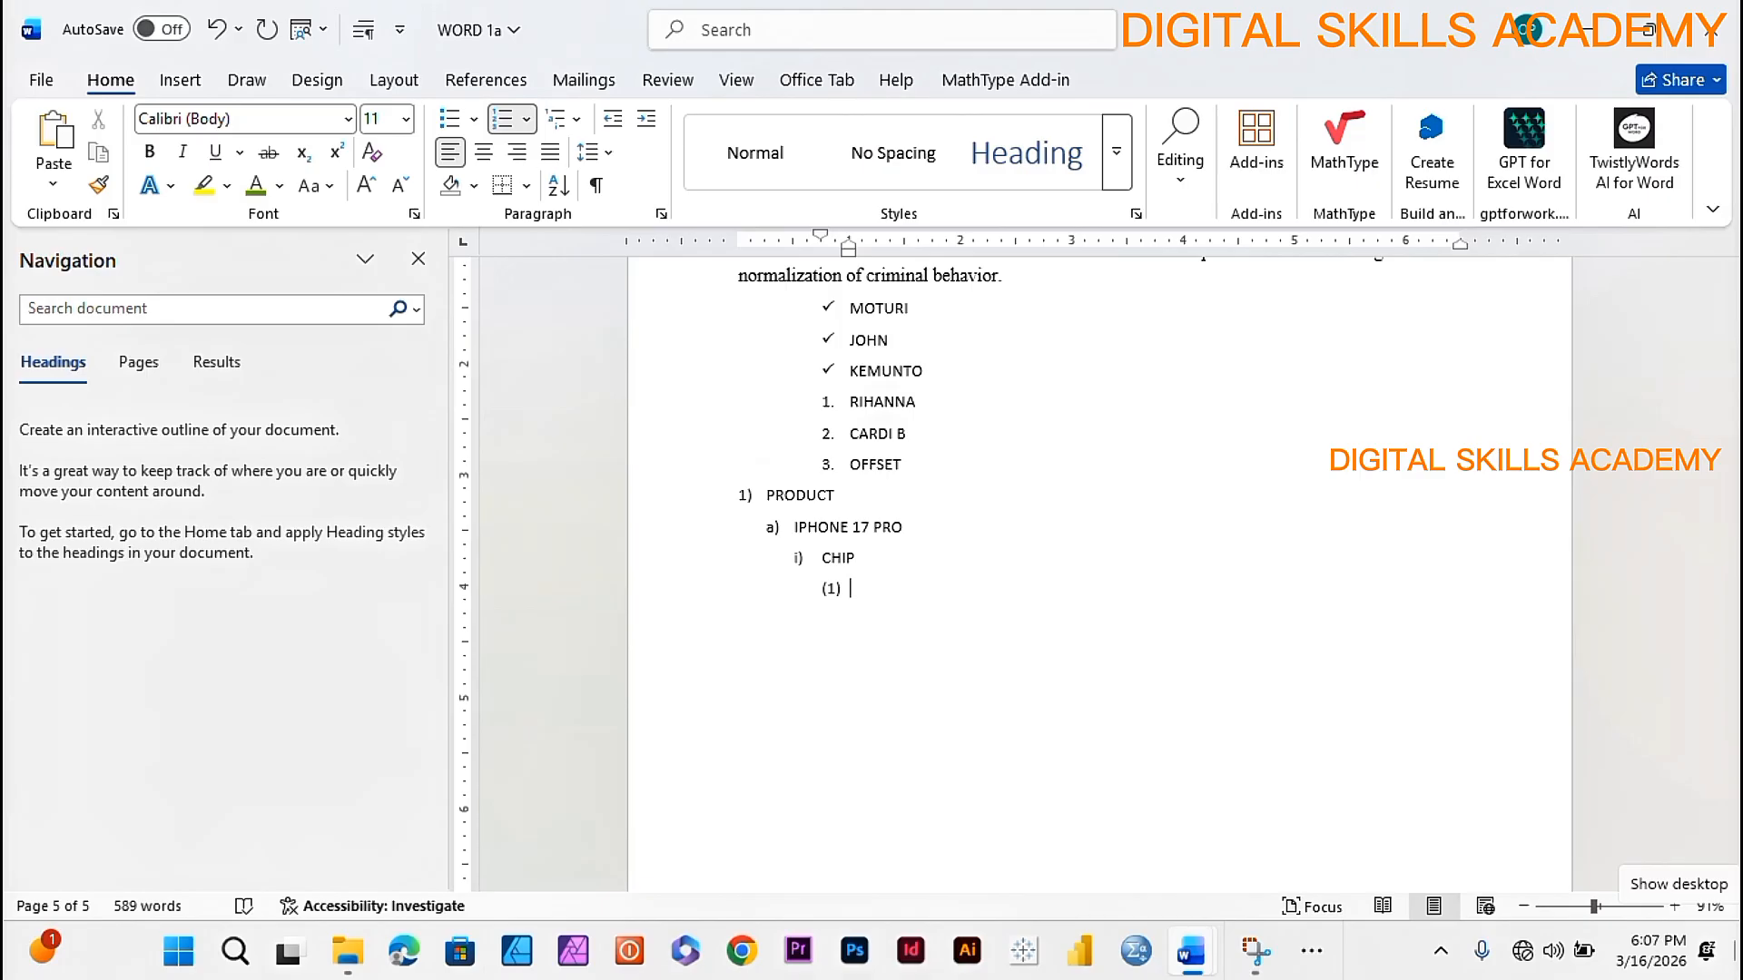
pyautogui.scroll(3, 1634, 453)
pyautogui.scroll(-11, 1627, 204)
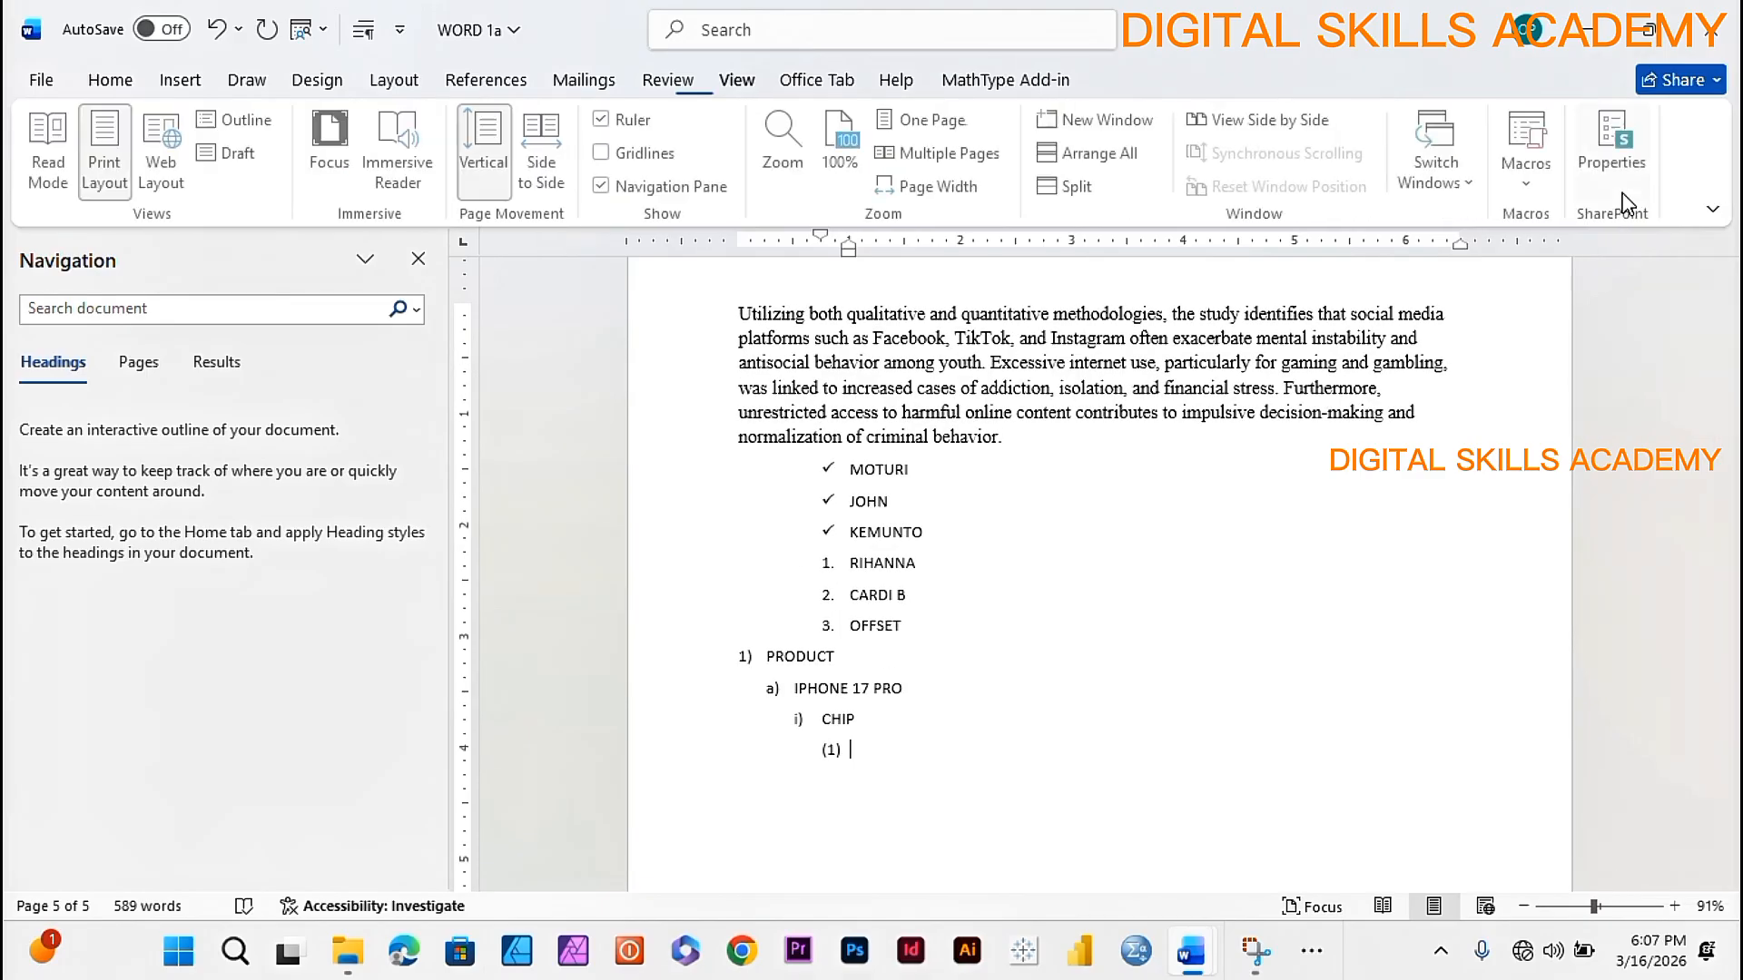
pyautogui.scroll(3, 1627, 203)
pyautogui.scroll(-3, 1628, 203)
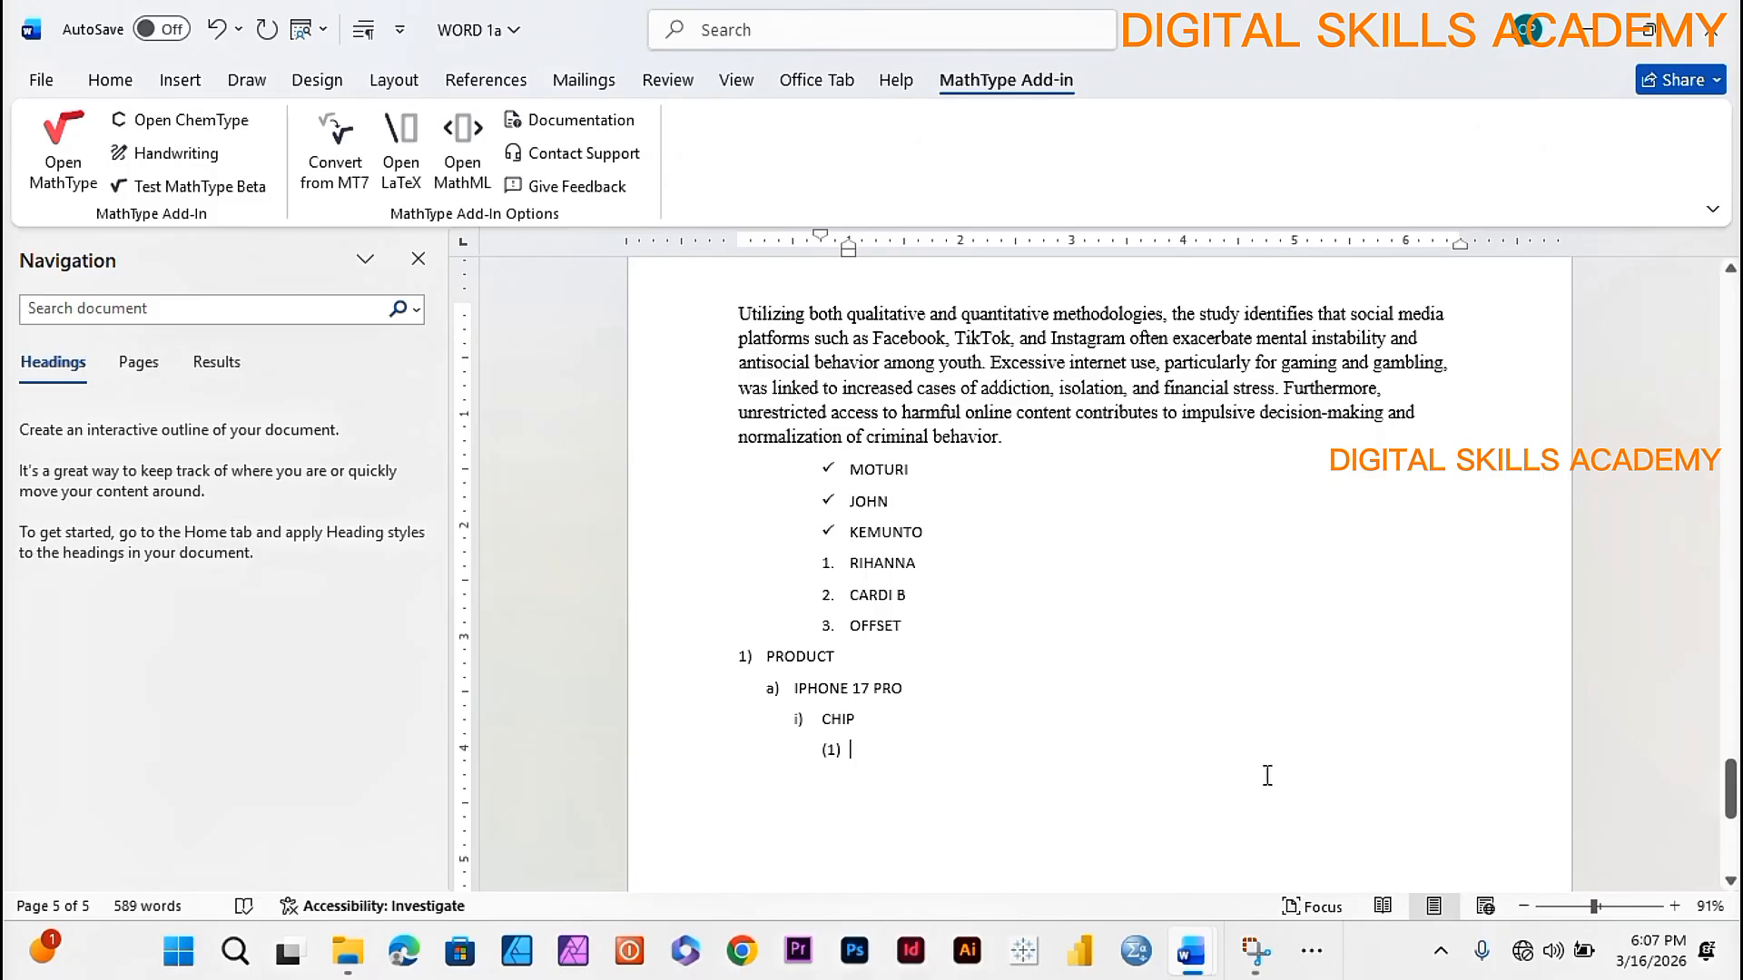
pyautogui.scroll(15, 1257, 688)
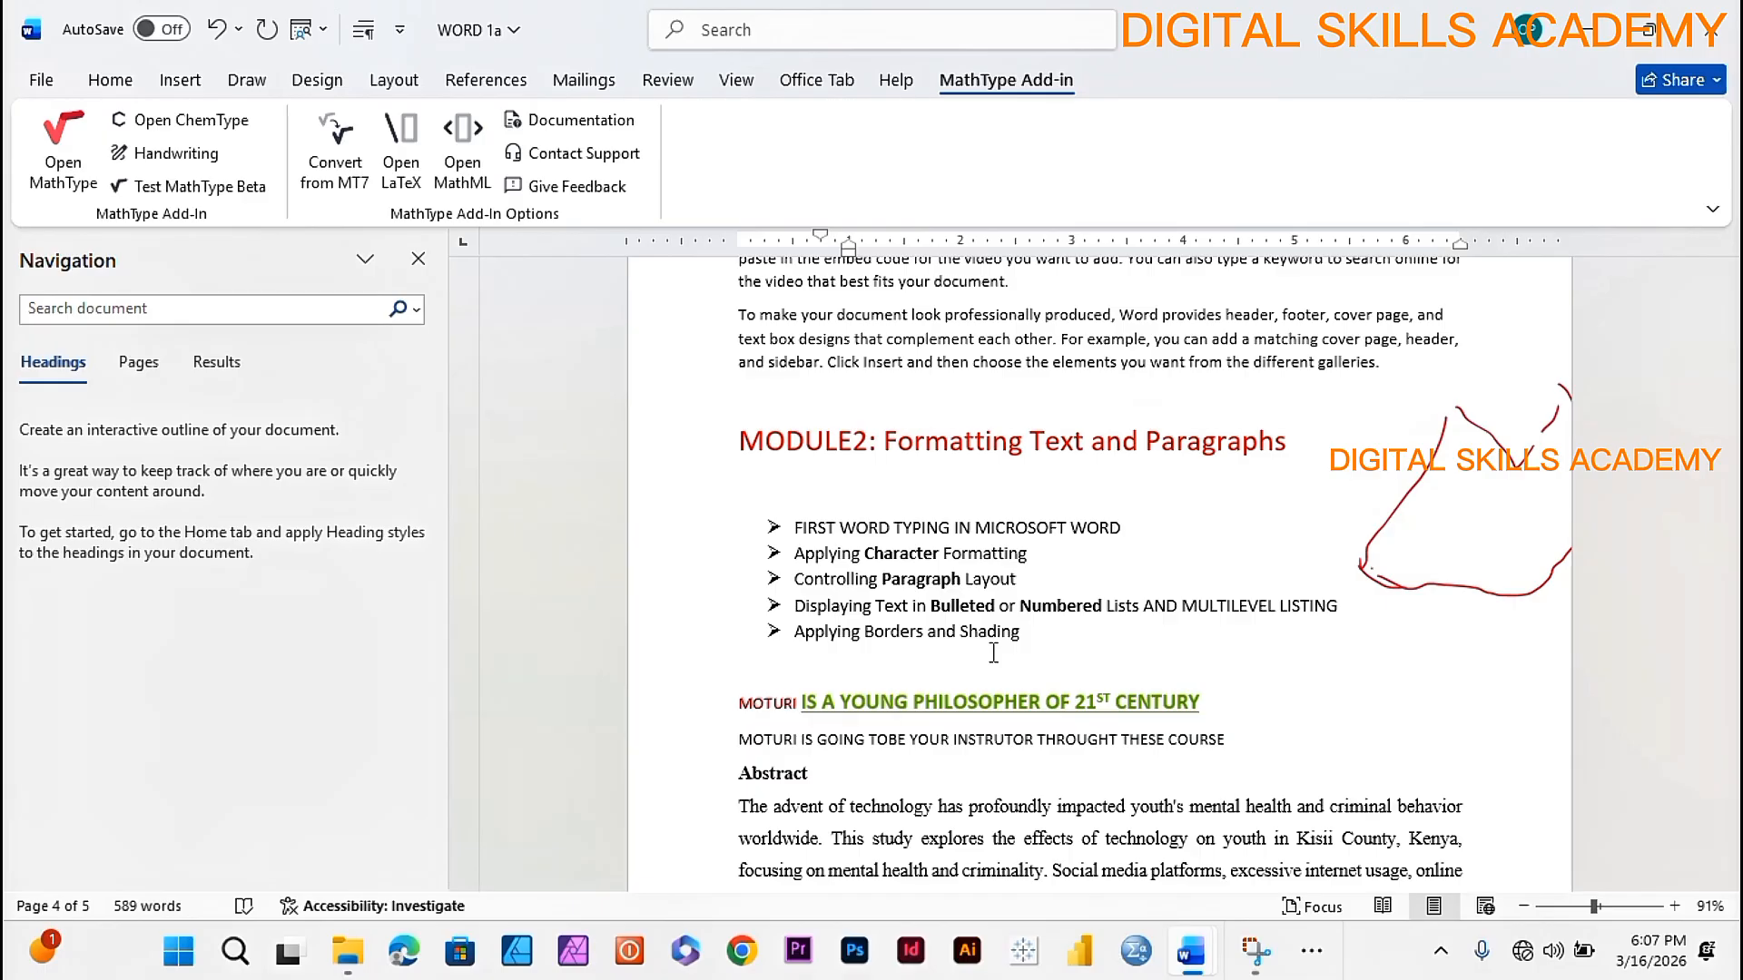
# - Copy the paragraph beginning "Utilizing both qualitative" and paste it below CHIP in place of the empty fourth-level item
pyautogui.scroll(-10, 993, 653)
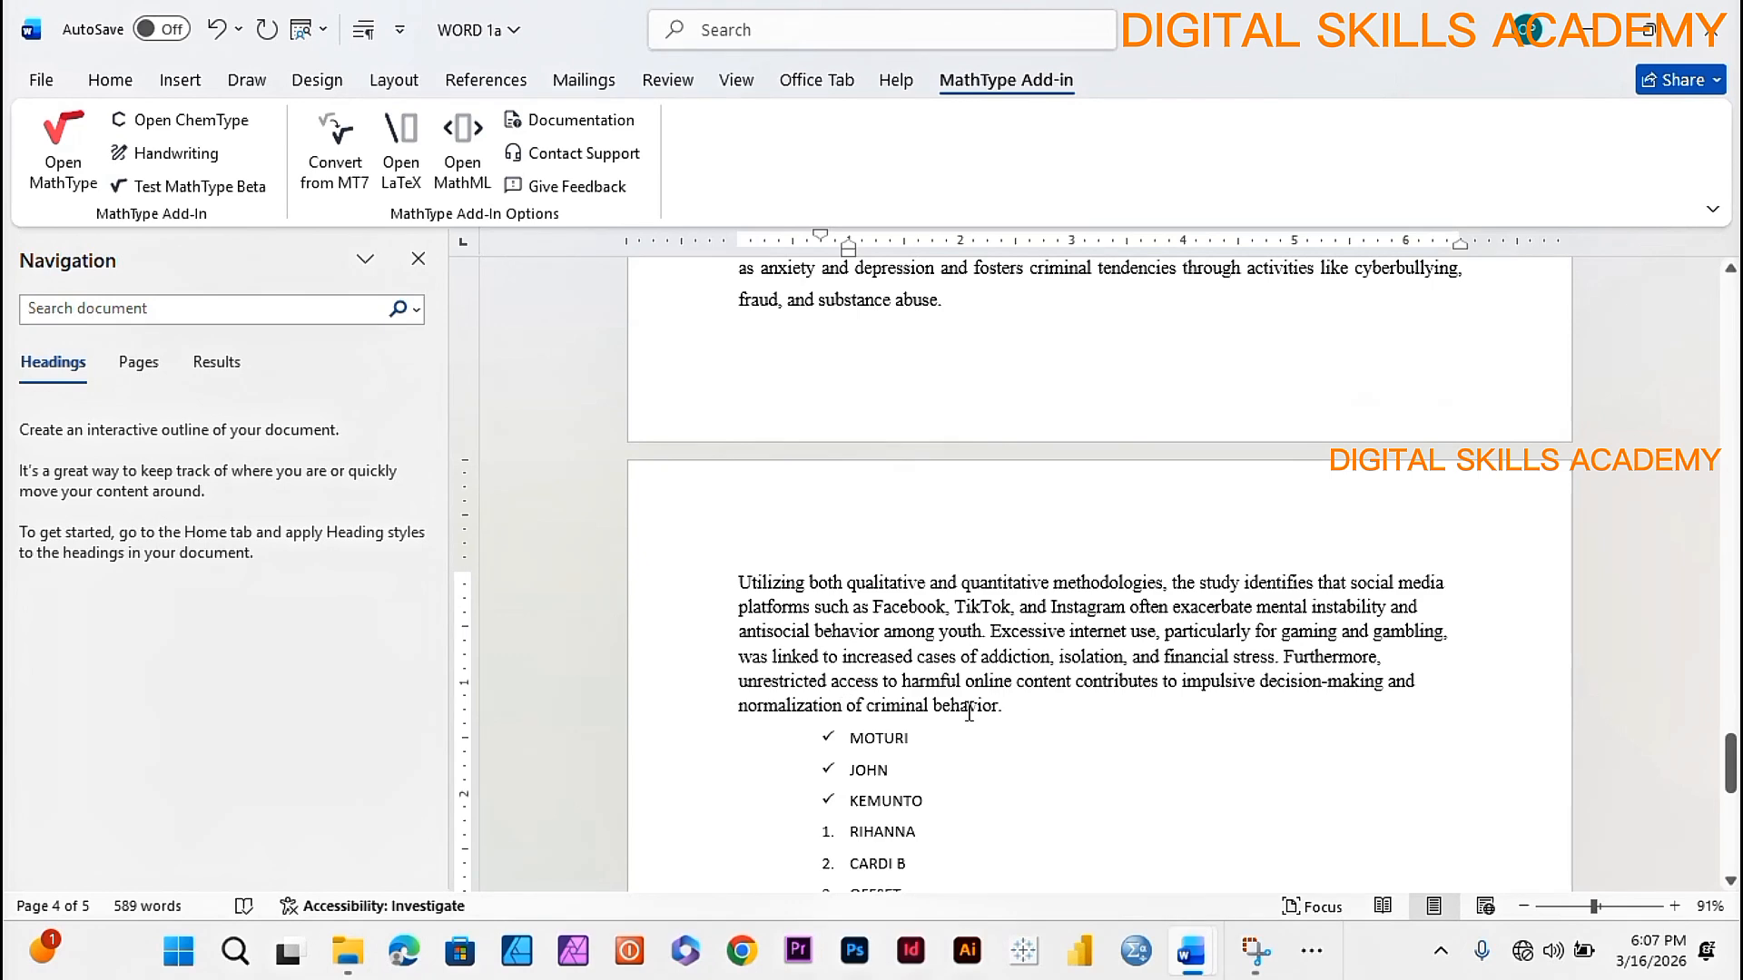
pyautogui.moveTo(988, 712); pyautogui.dragTo(705, 551)
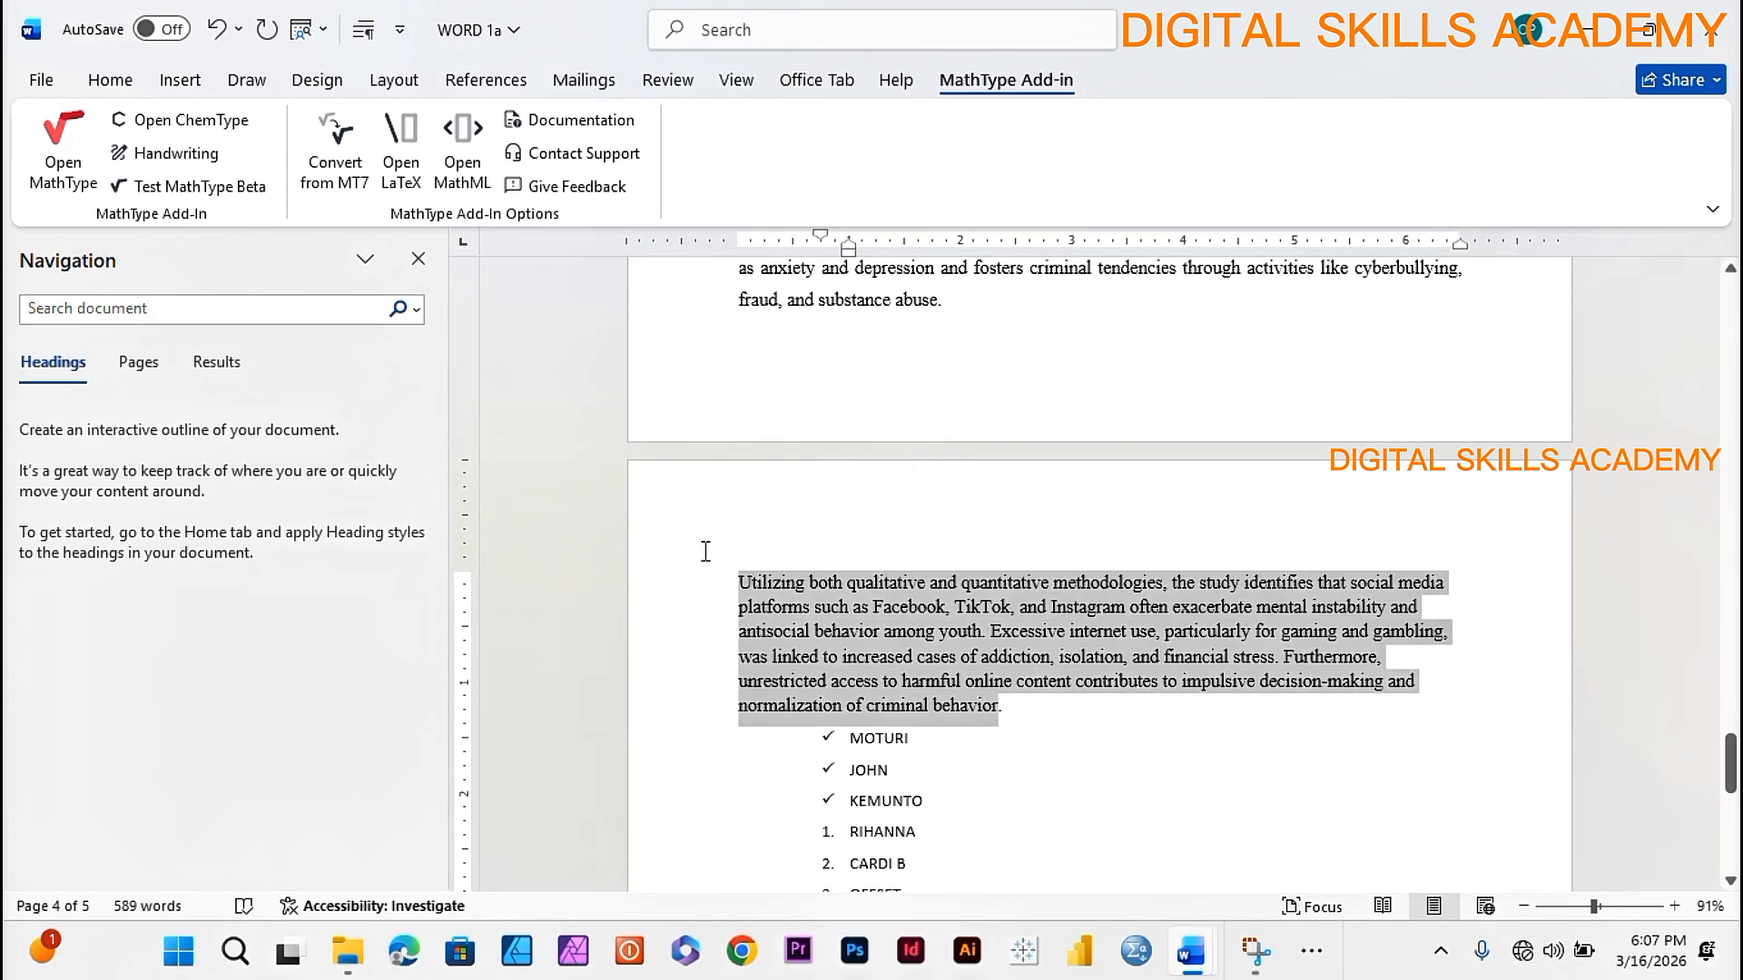
pyautogui.rightClick(827, 638)
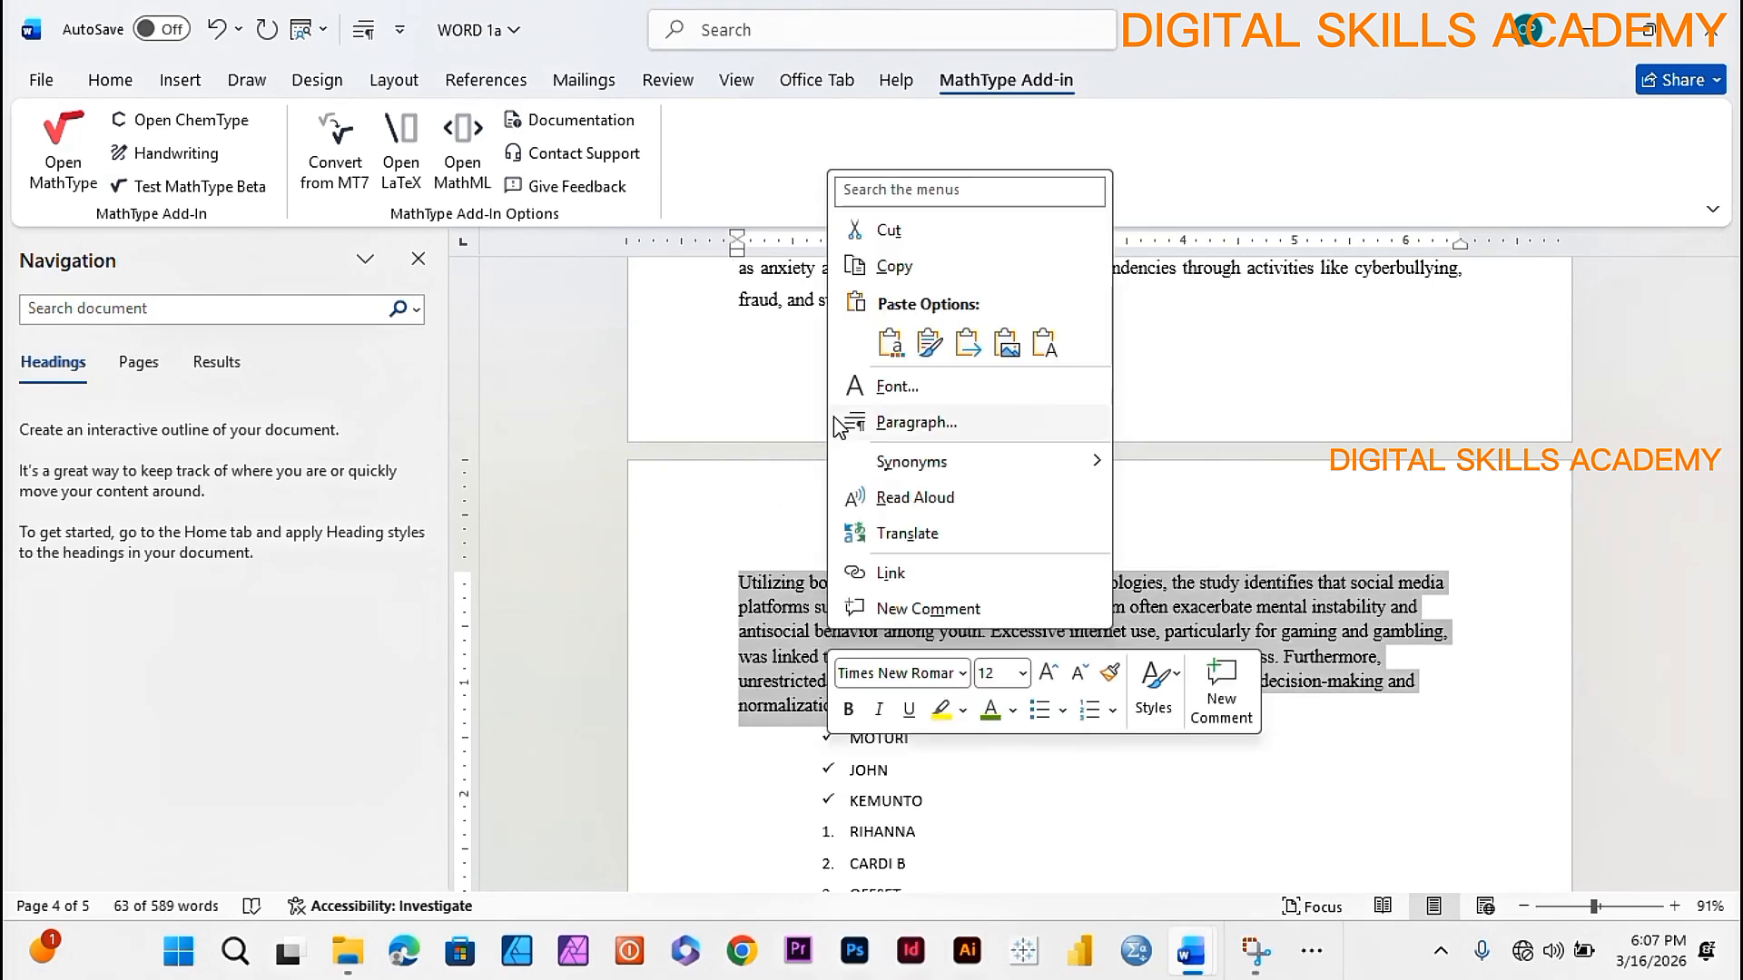
pyautogui.click(894, 266)
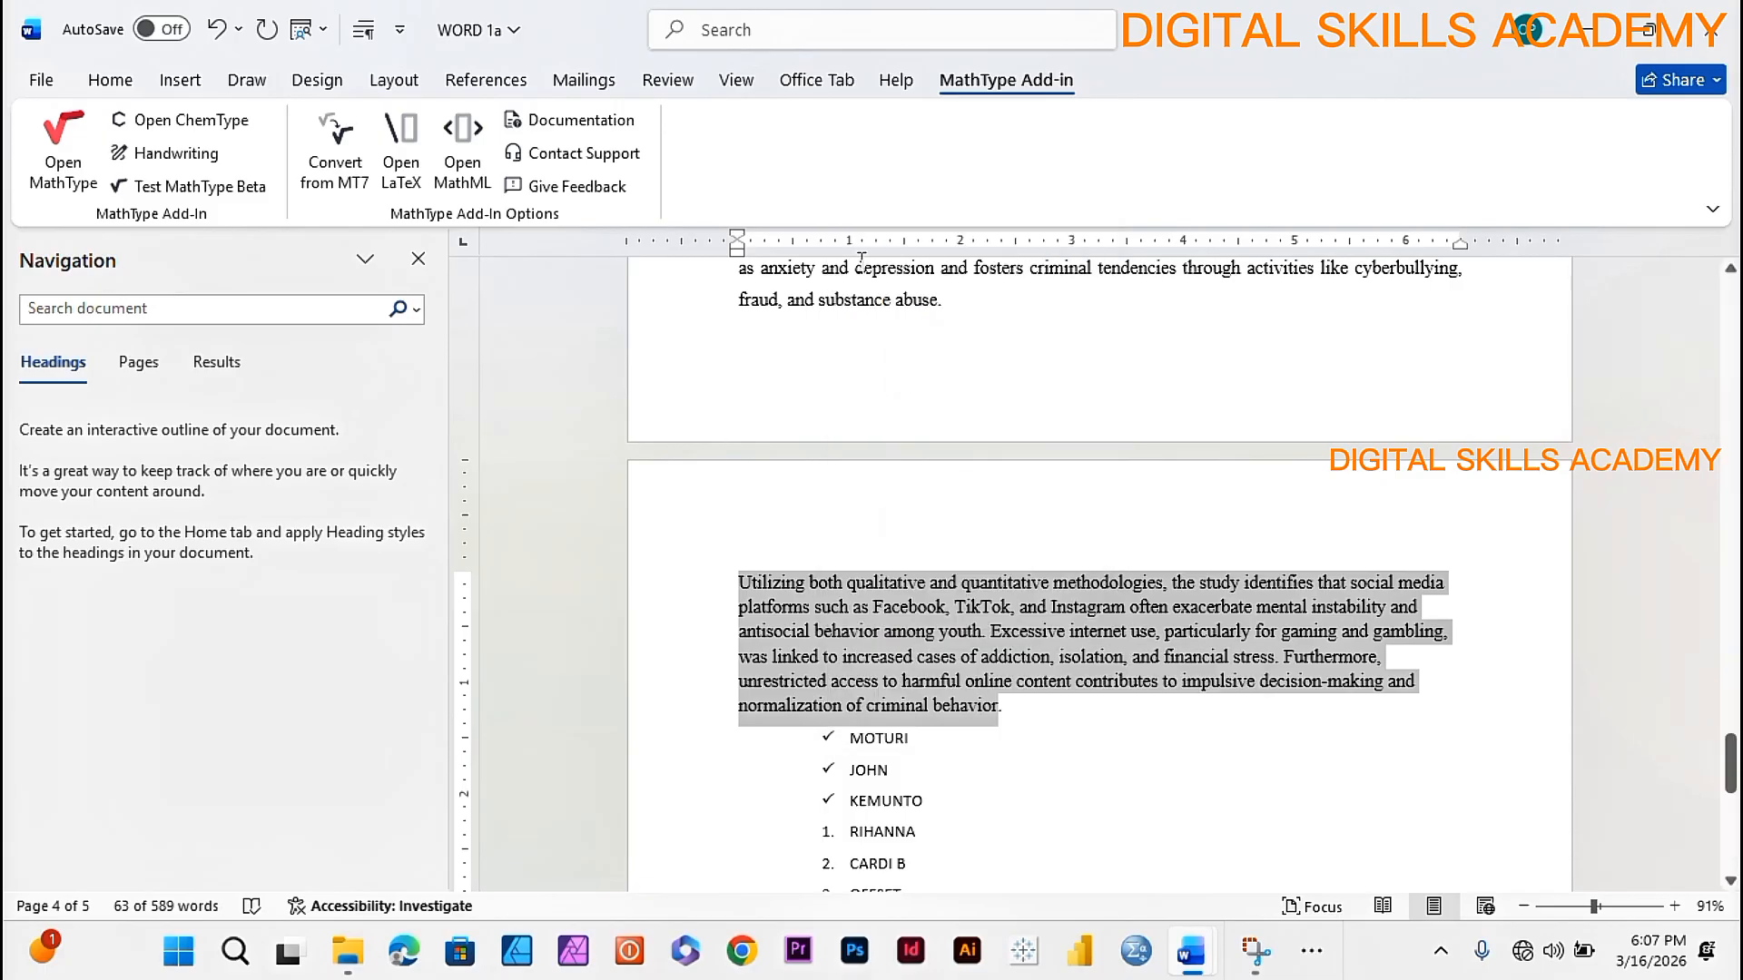
pyautogui.scroll(-3, 922, 590)
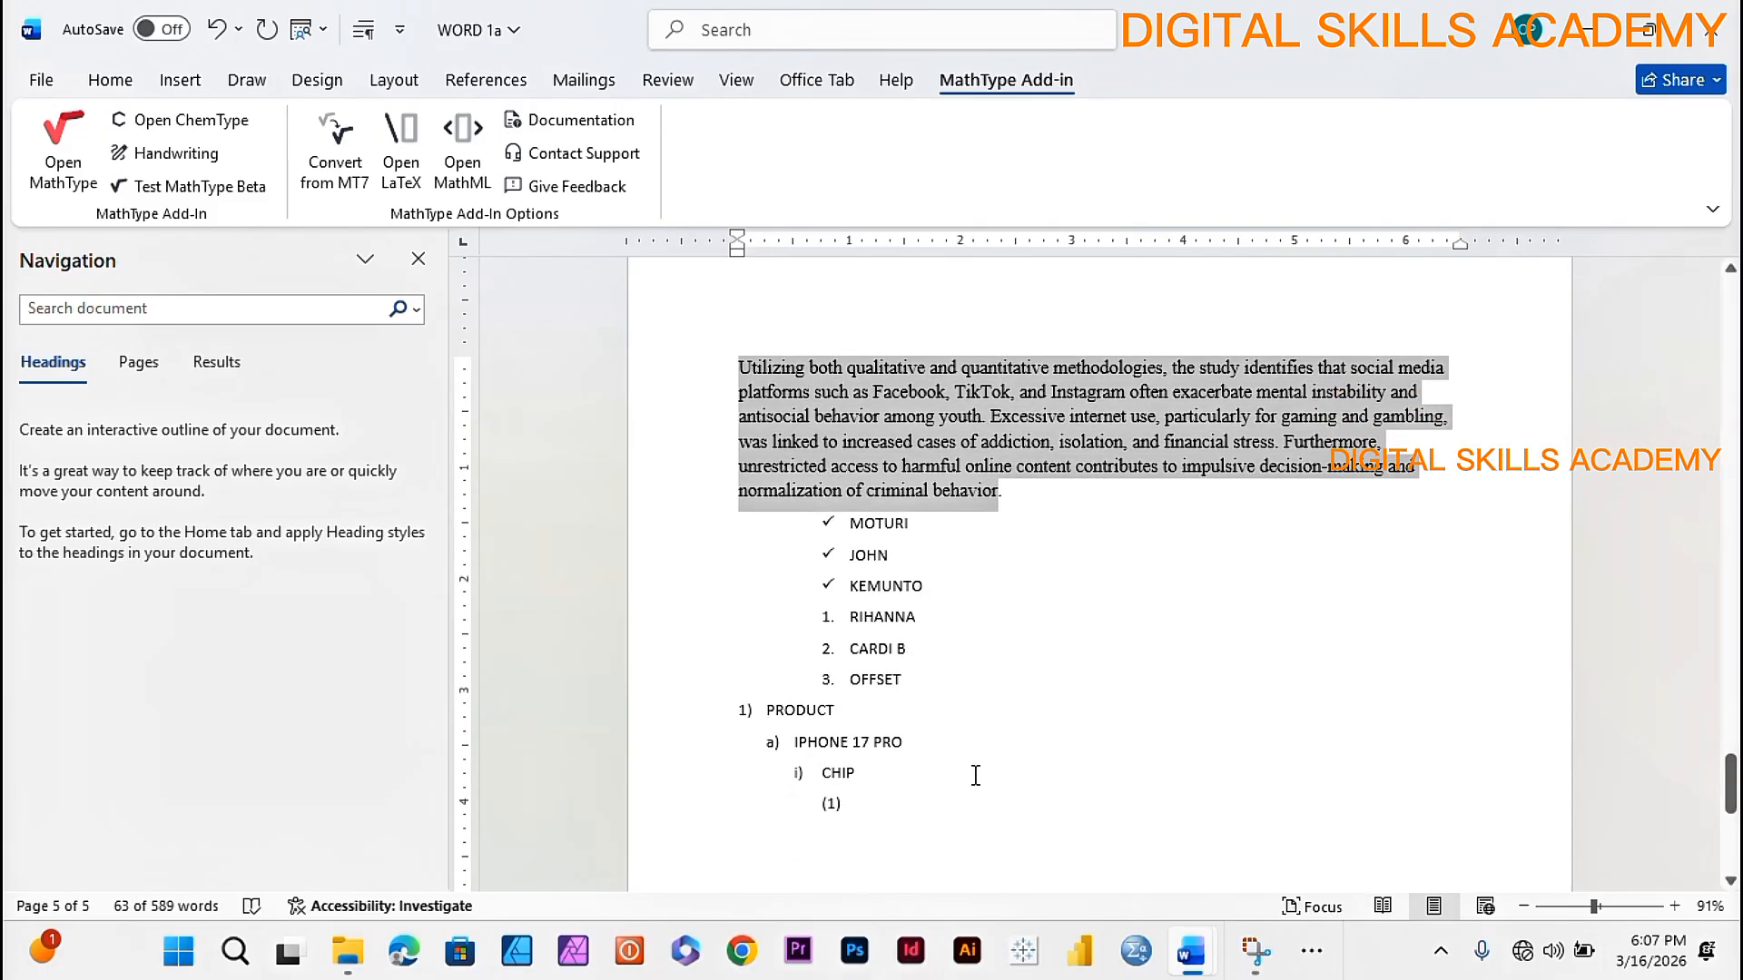
pyautogui.scroll(-1, 1330, 746)
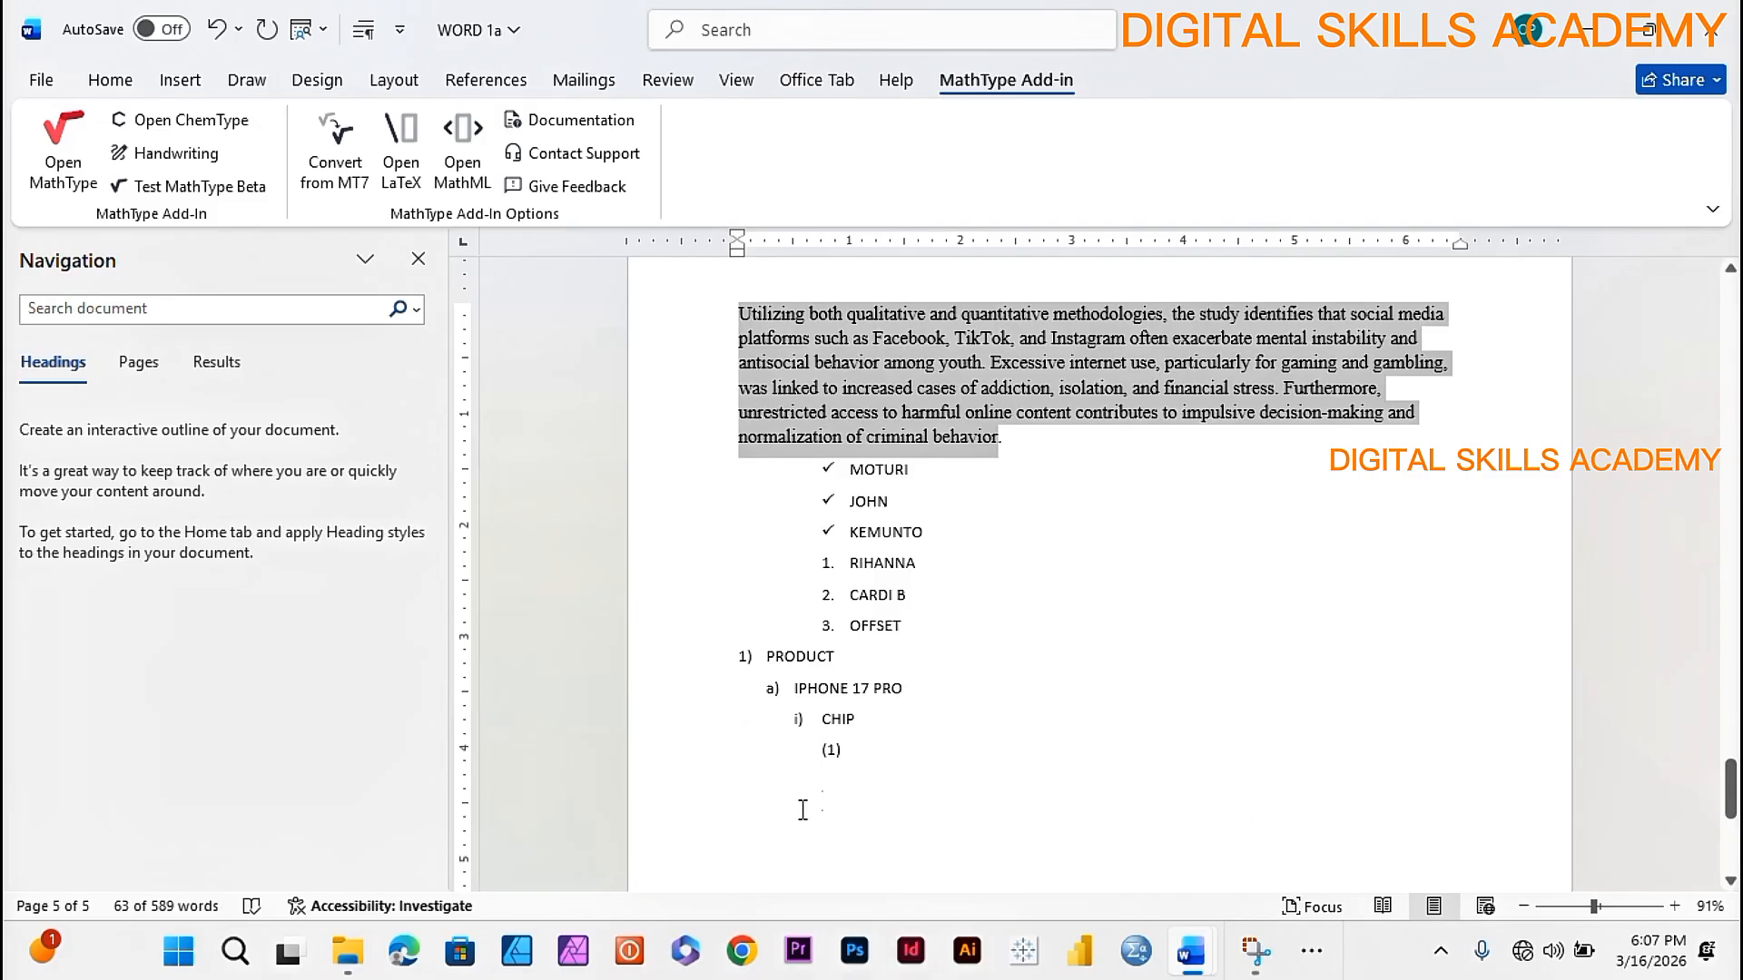
pyautogui.click(871, 767)
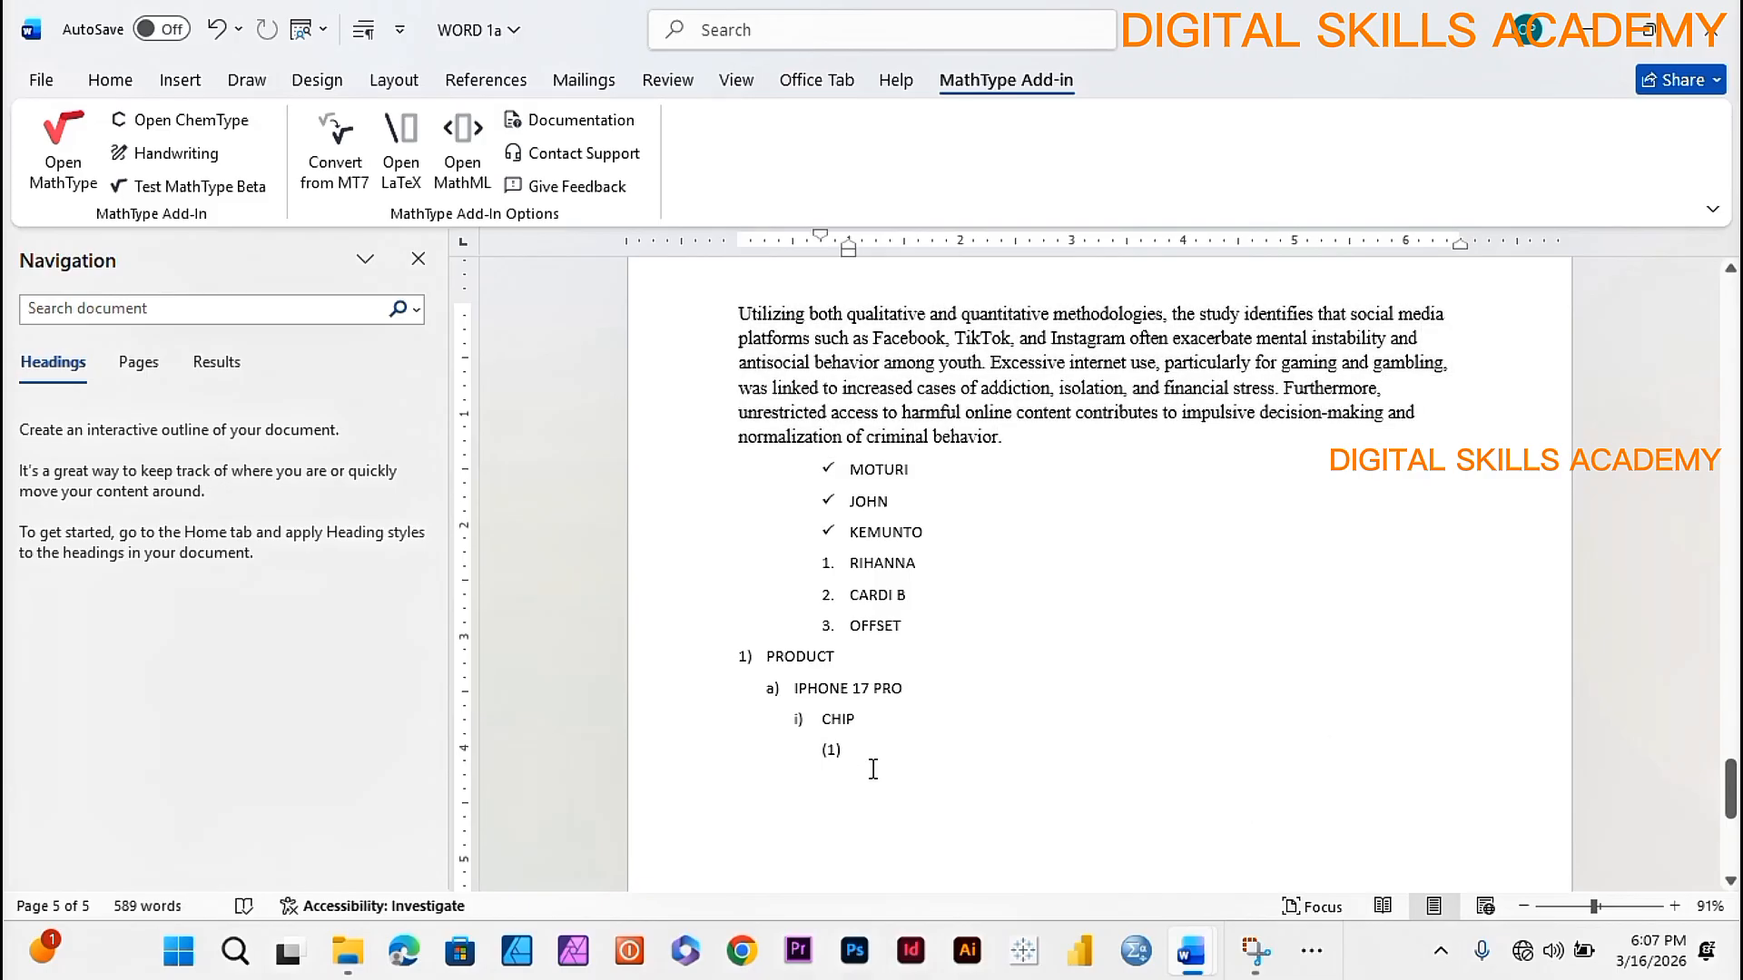
pyautogui.press('BackSpace')
pyautogui.hotkey('ctrl', 'v')
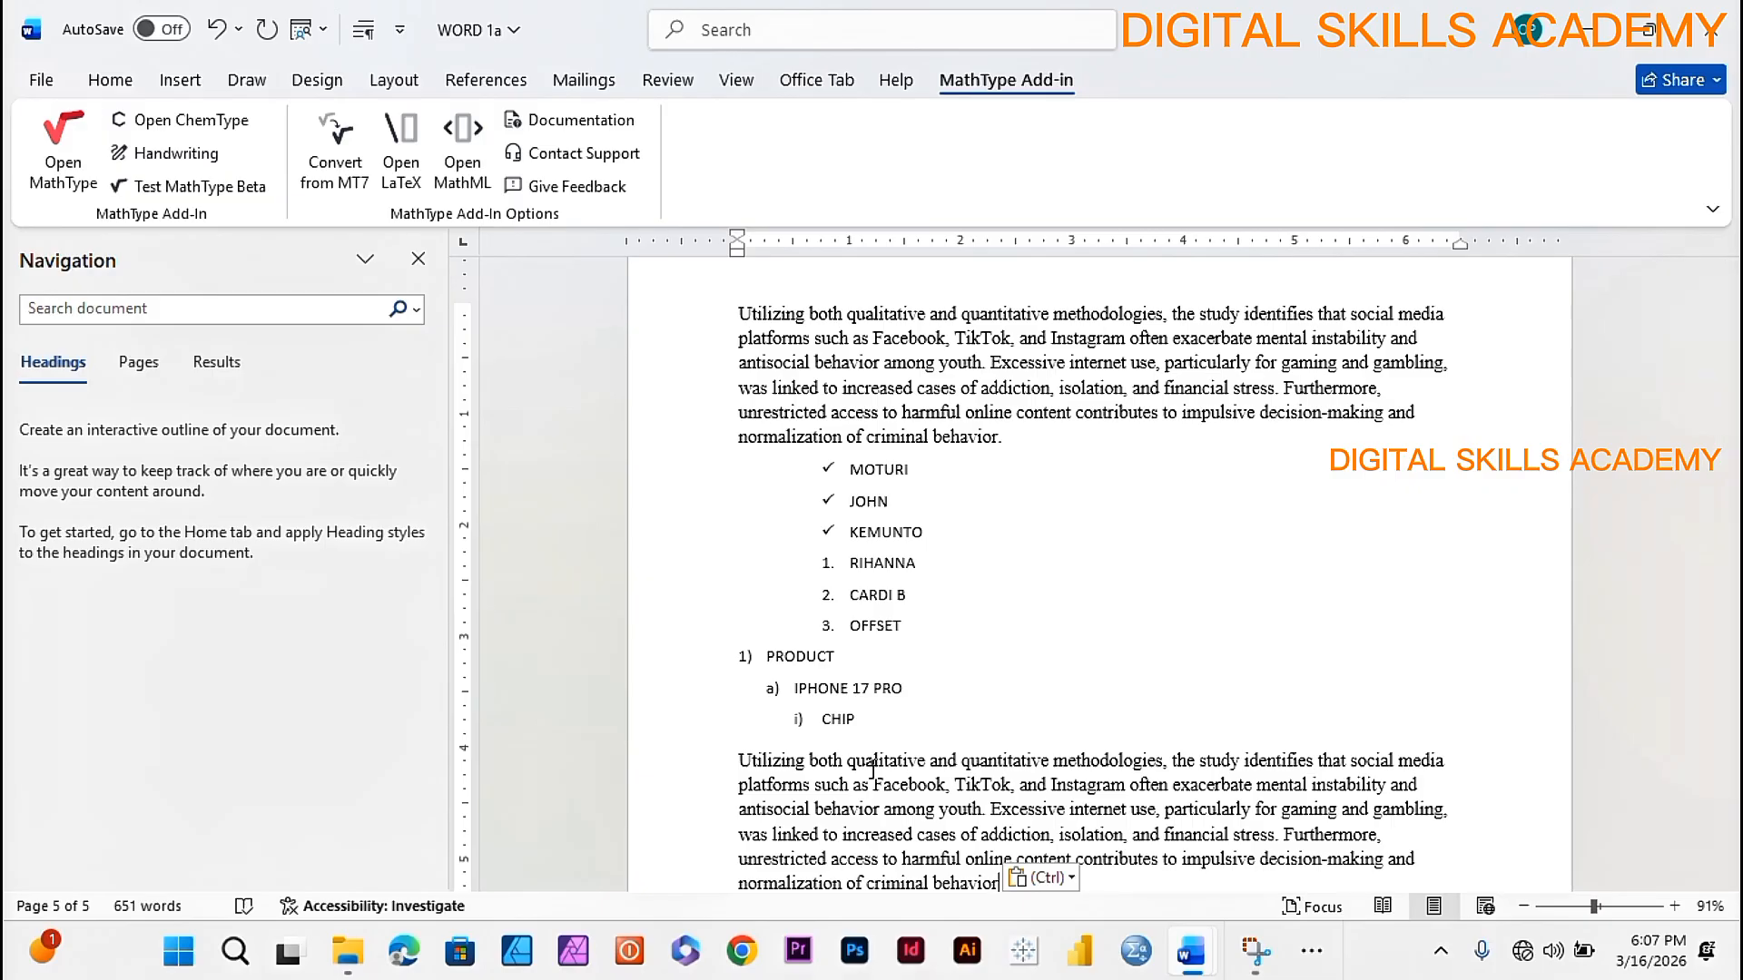
pyautogui.scroll(2, 988, 786)
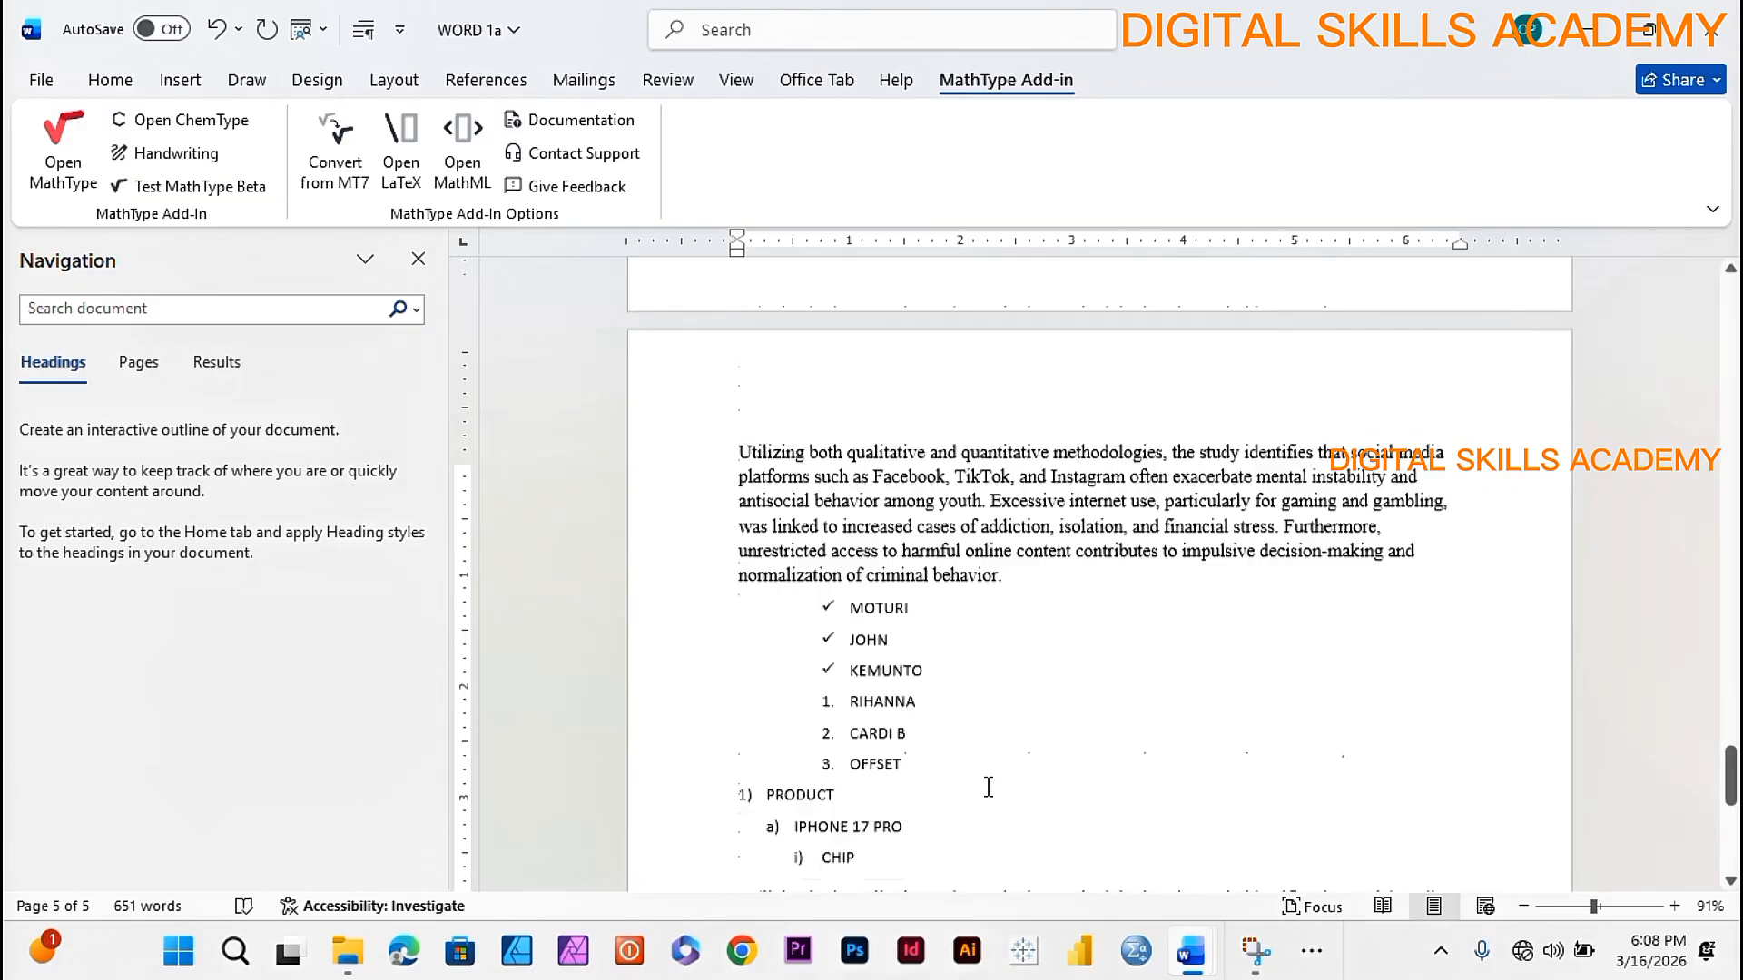
pyautogui.scroll(-3, 987, 786)
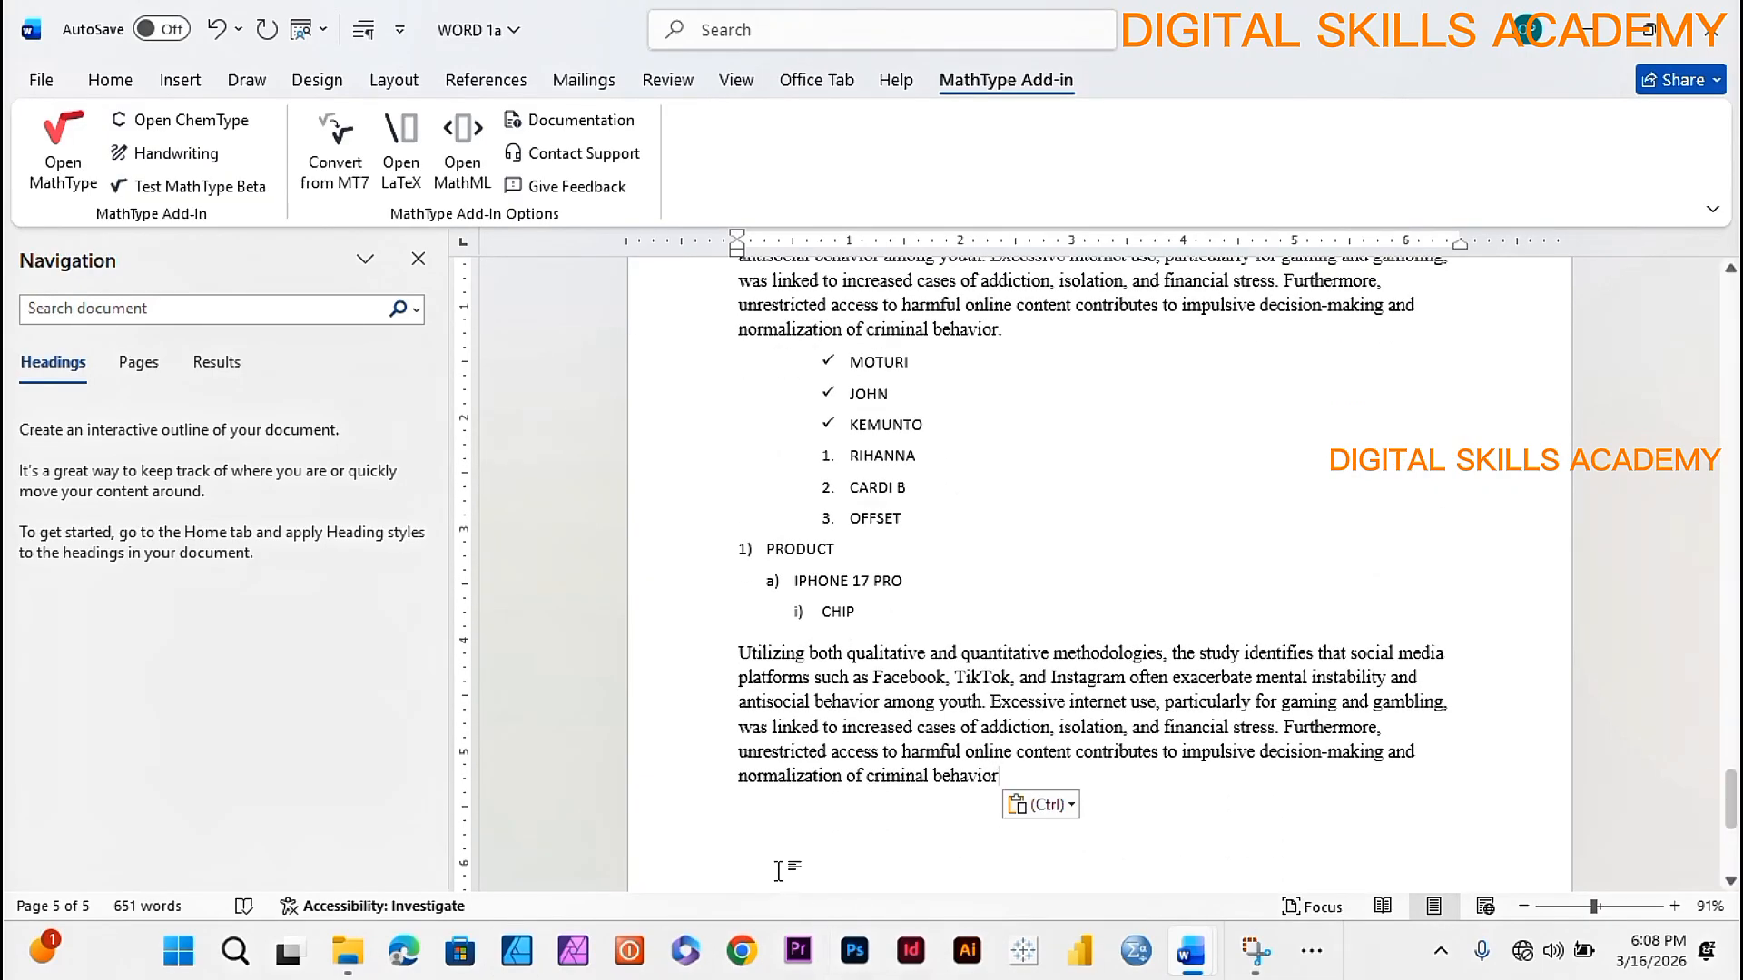
pyautogui.scroll(5, 891, 802)
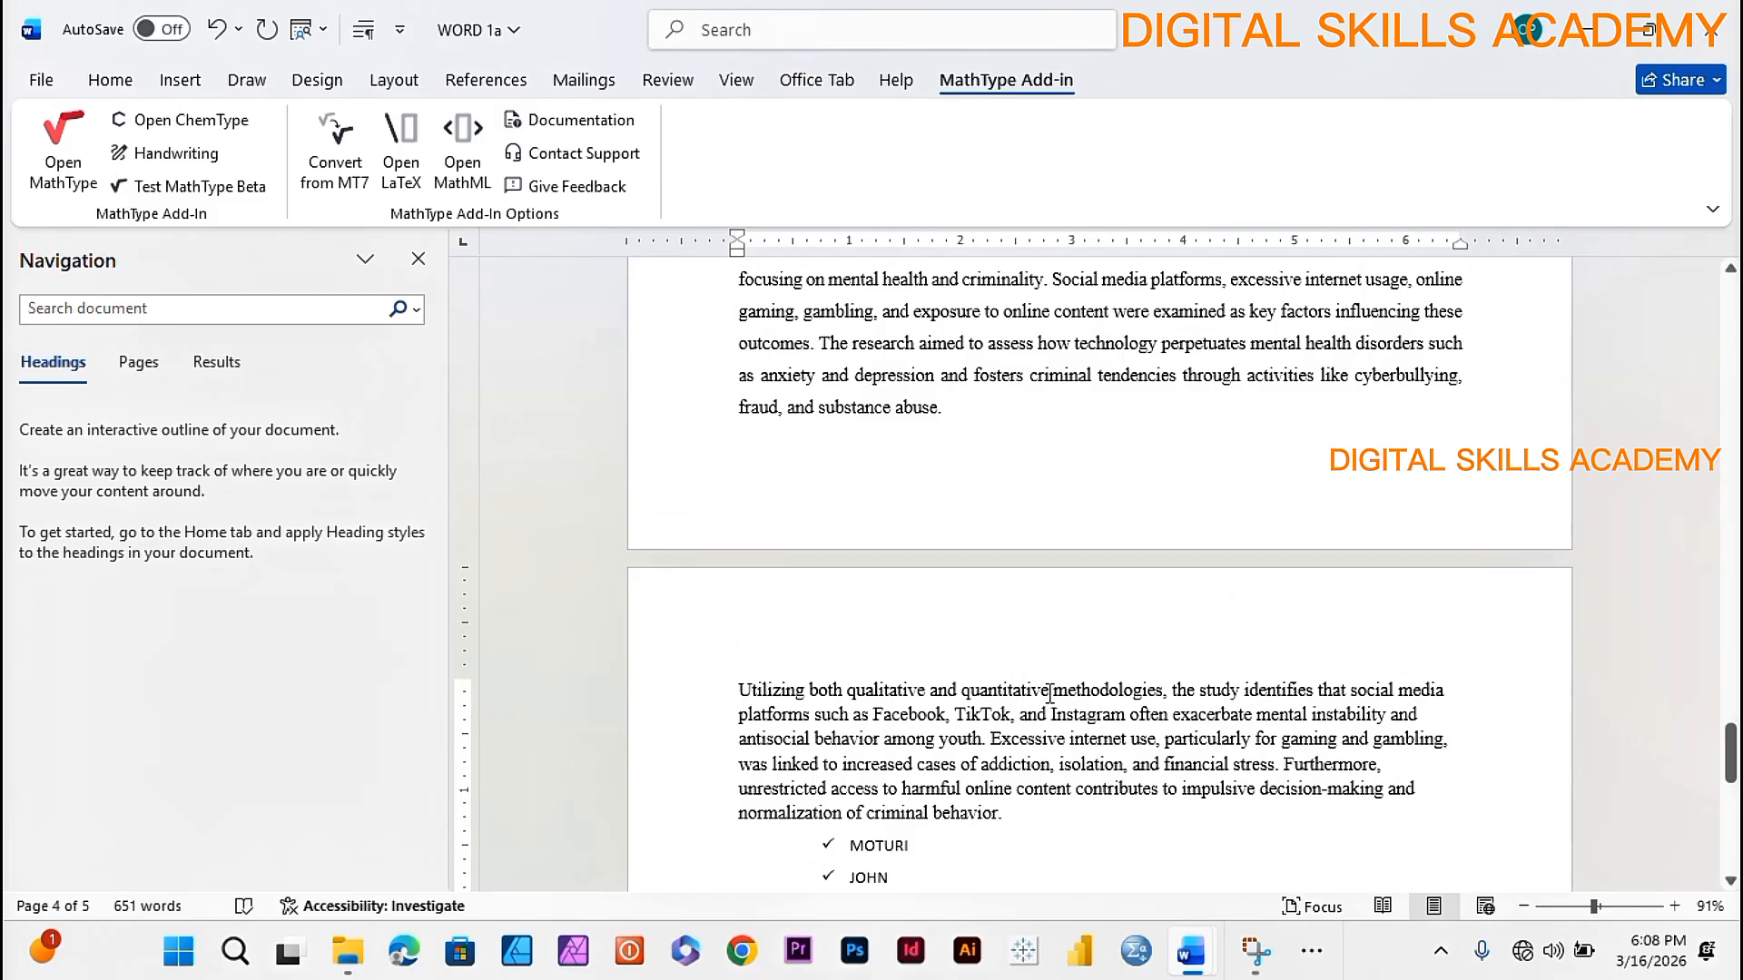
pyautogui.scroll(4, 1049, 693)
pyautogui.scroll(-4, 1049, 693)
pyautogui.scroll(-2, 1049, 692)
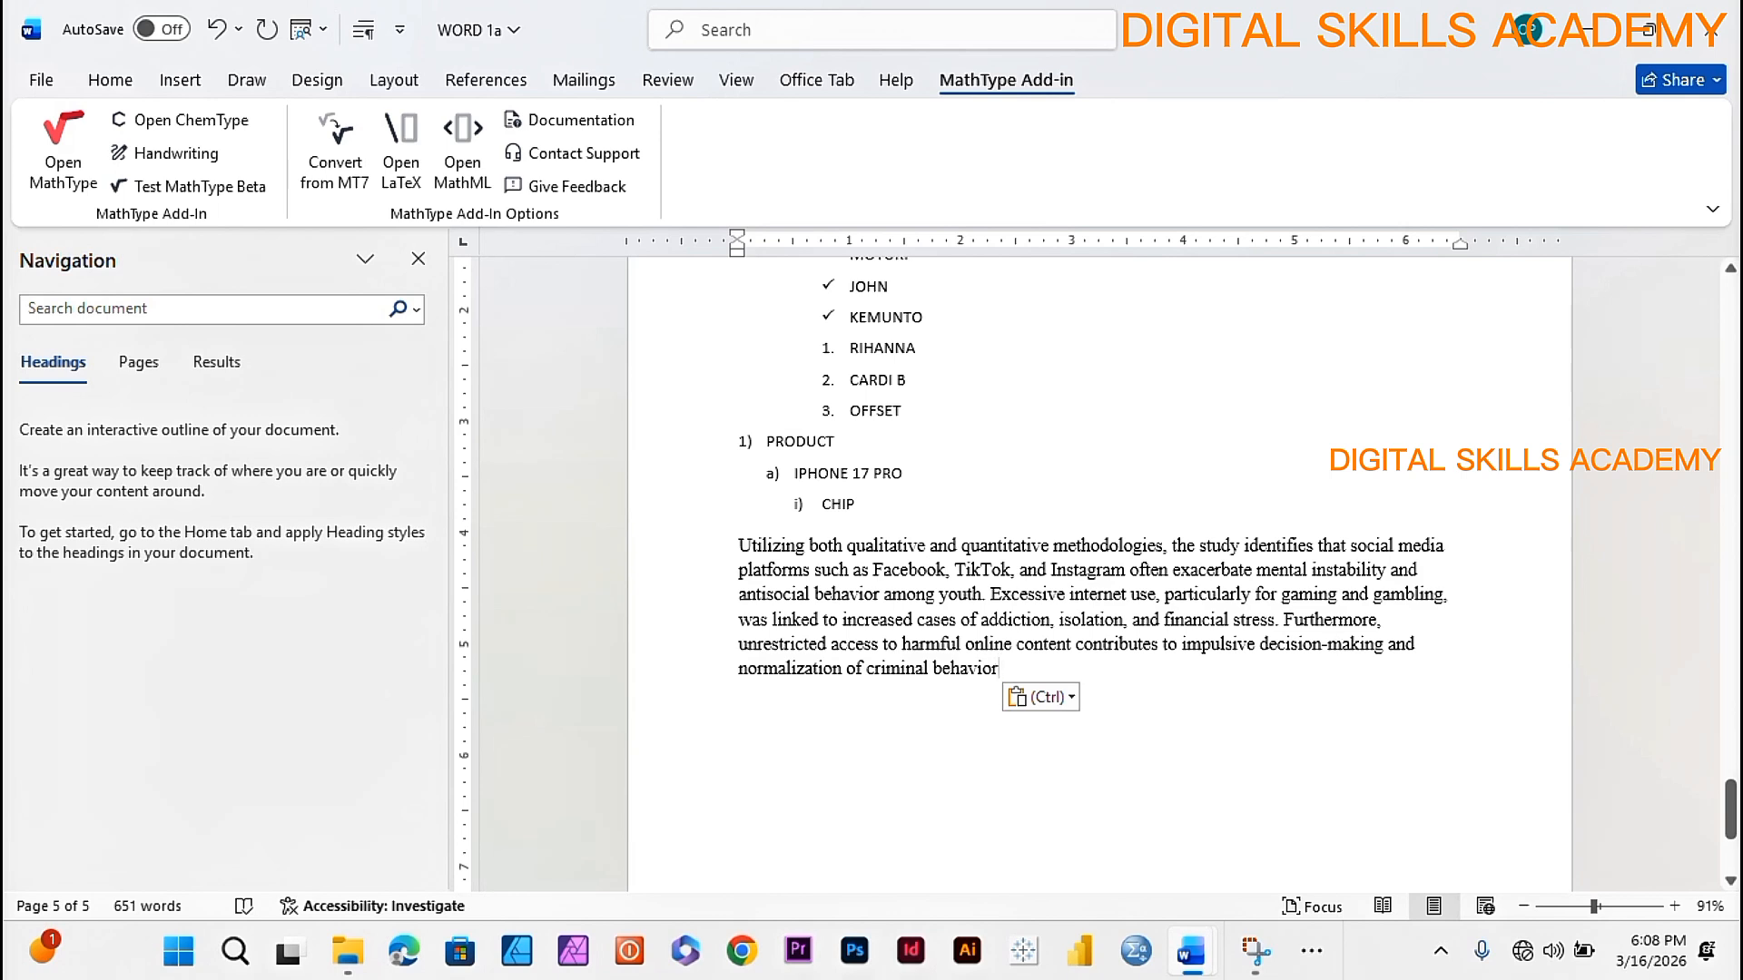
# - Shade the pasted paragraph below CHIP with the standard light blue colour
pyautogui.click(107, 82)
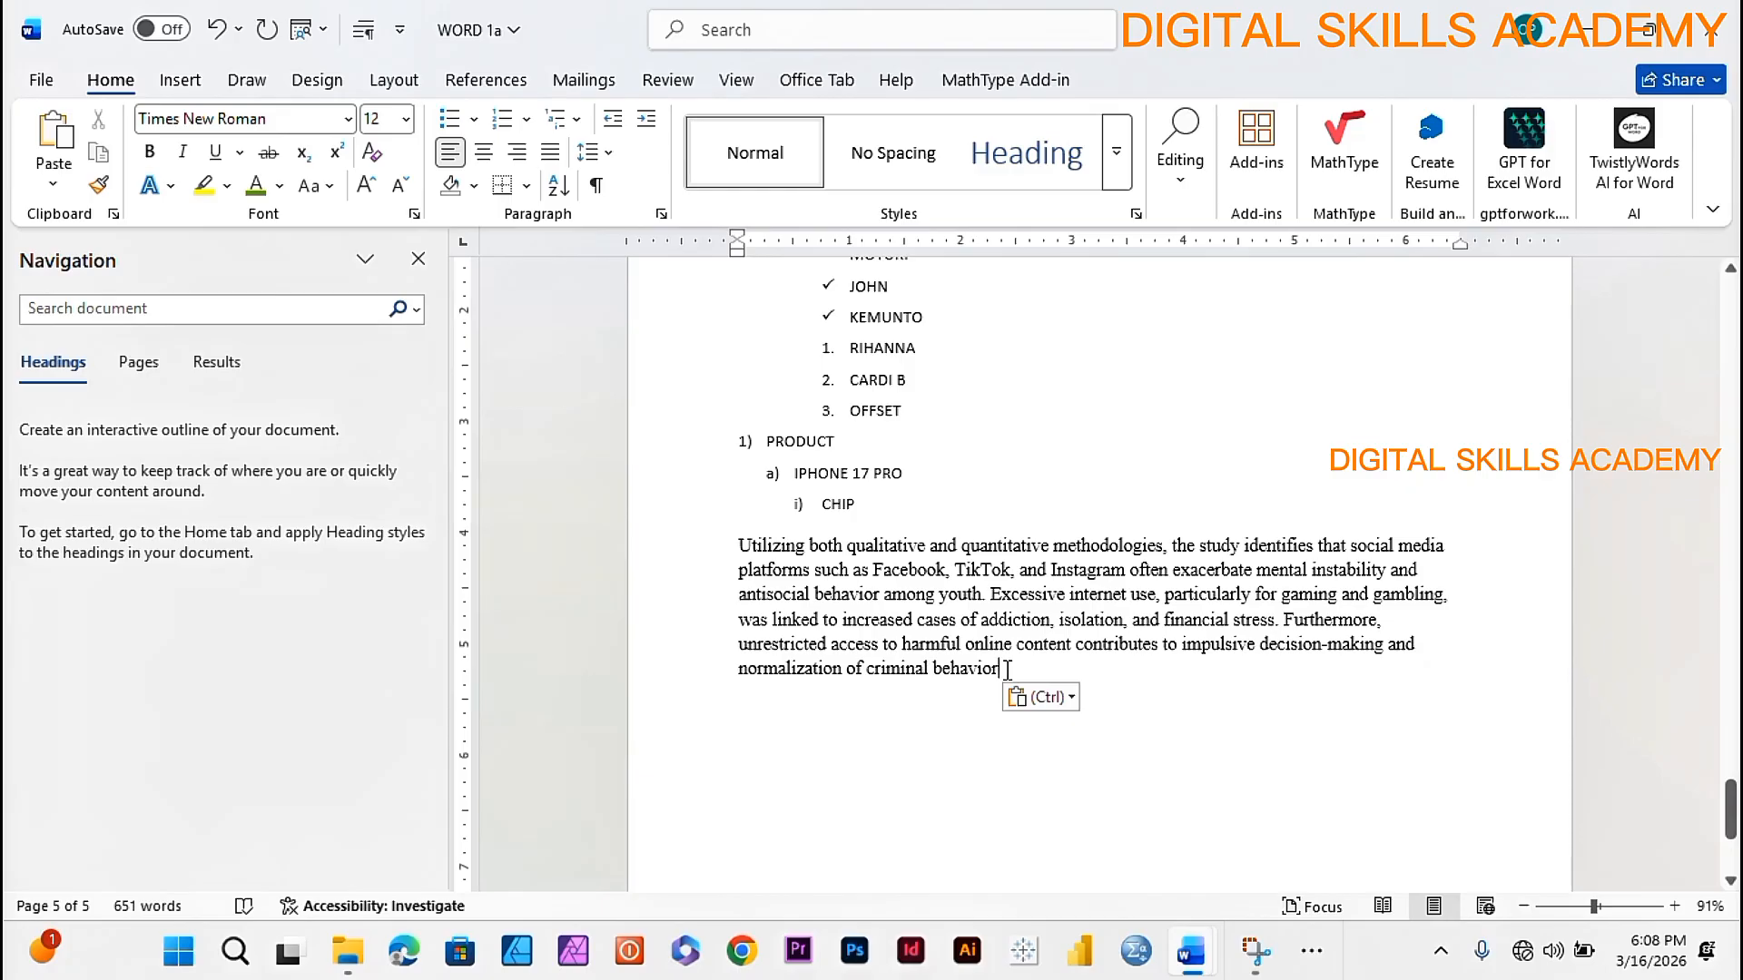
pyautogui.moveTo(1006, 670); pyautogui.dragTo(767, 549)
pyautogui.hotkey('ctrl', 'c')
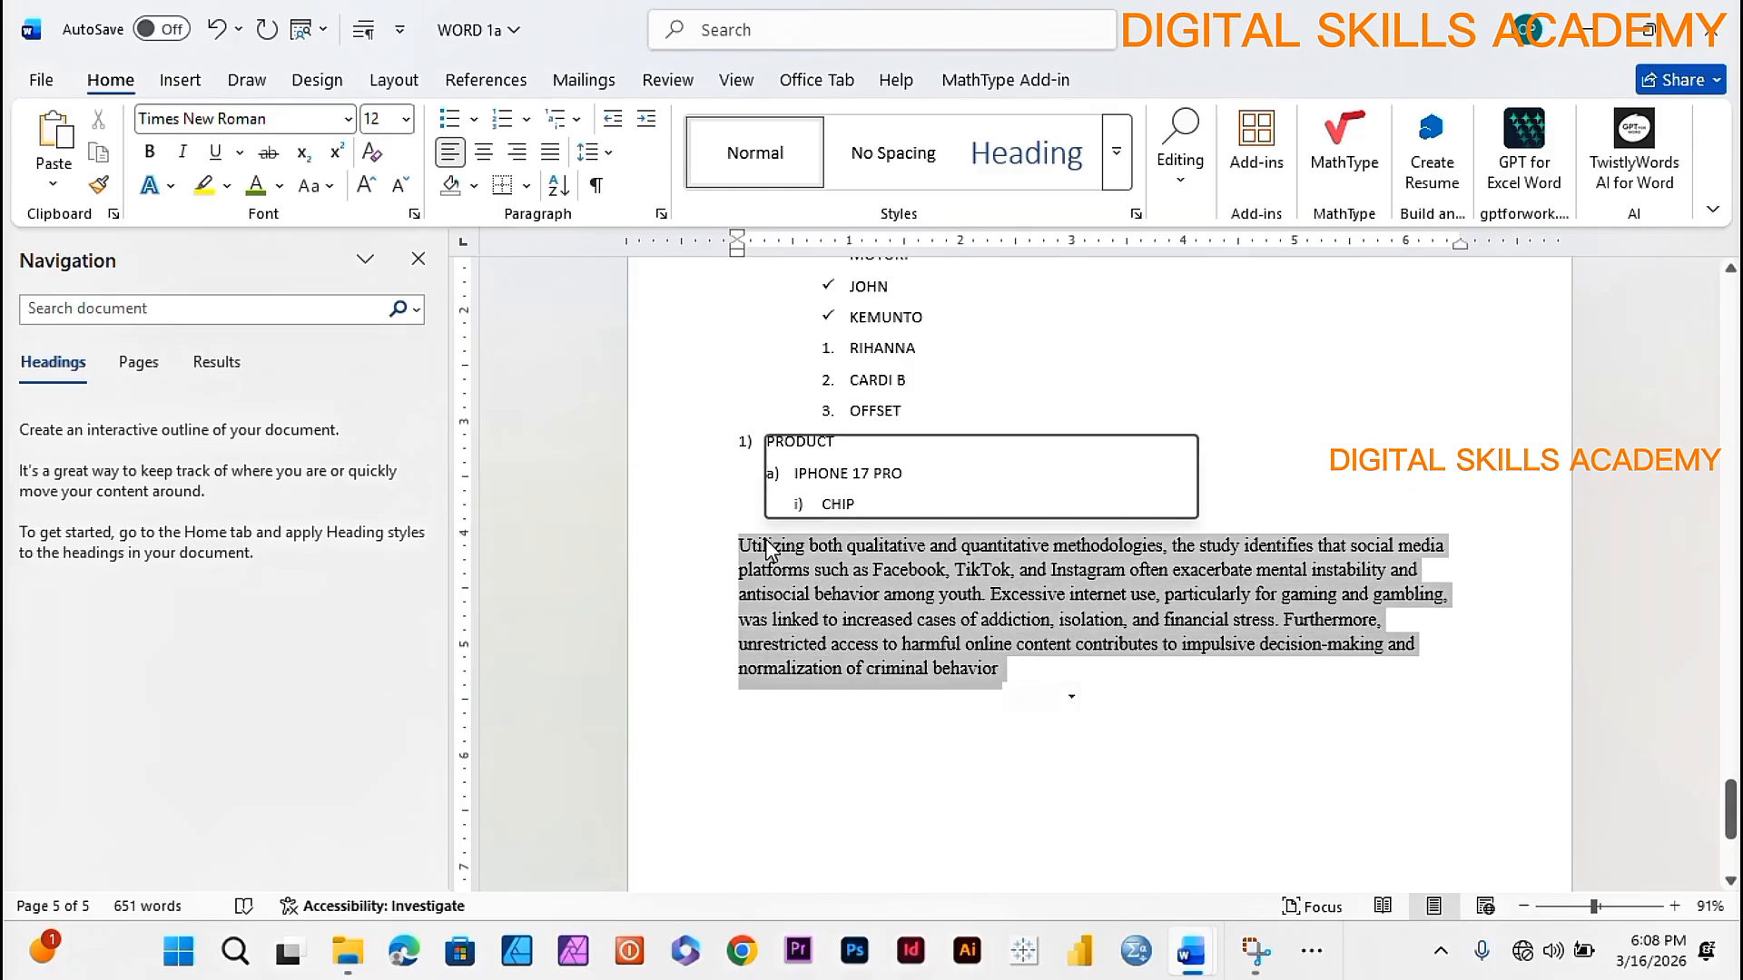
pyautogui.click(474, 186)
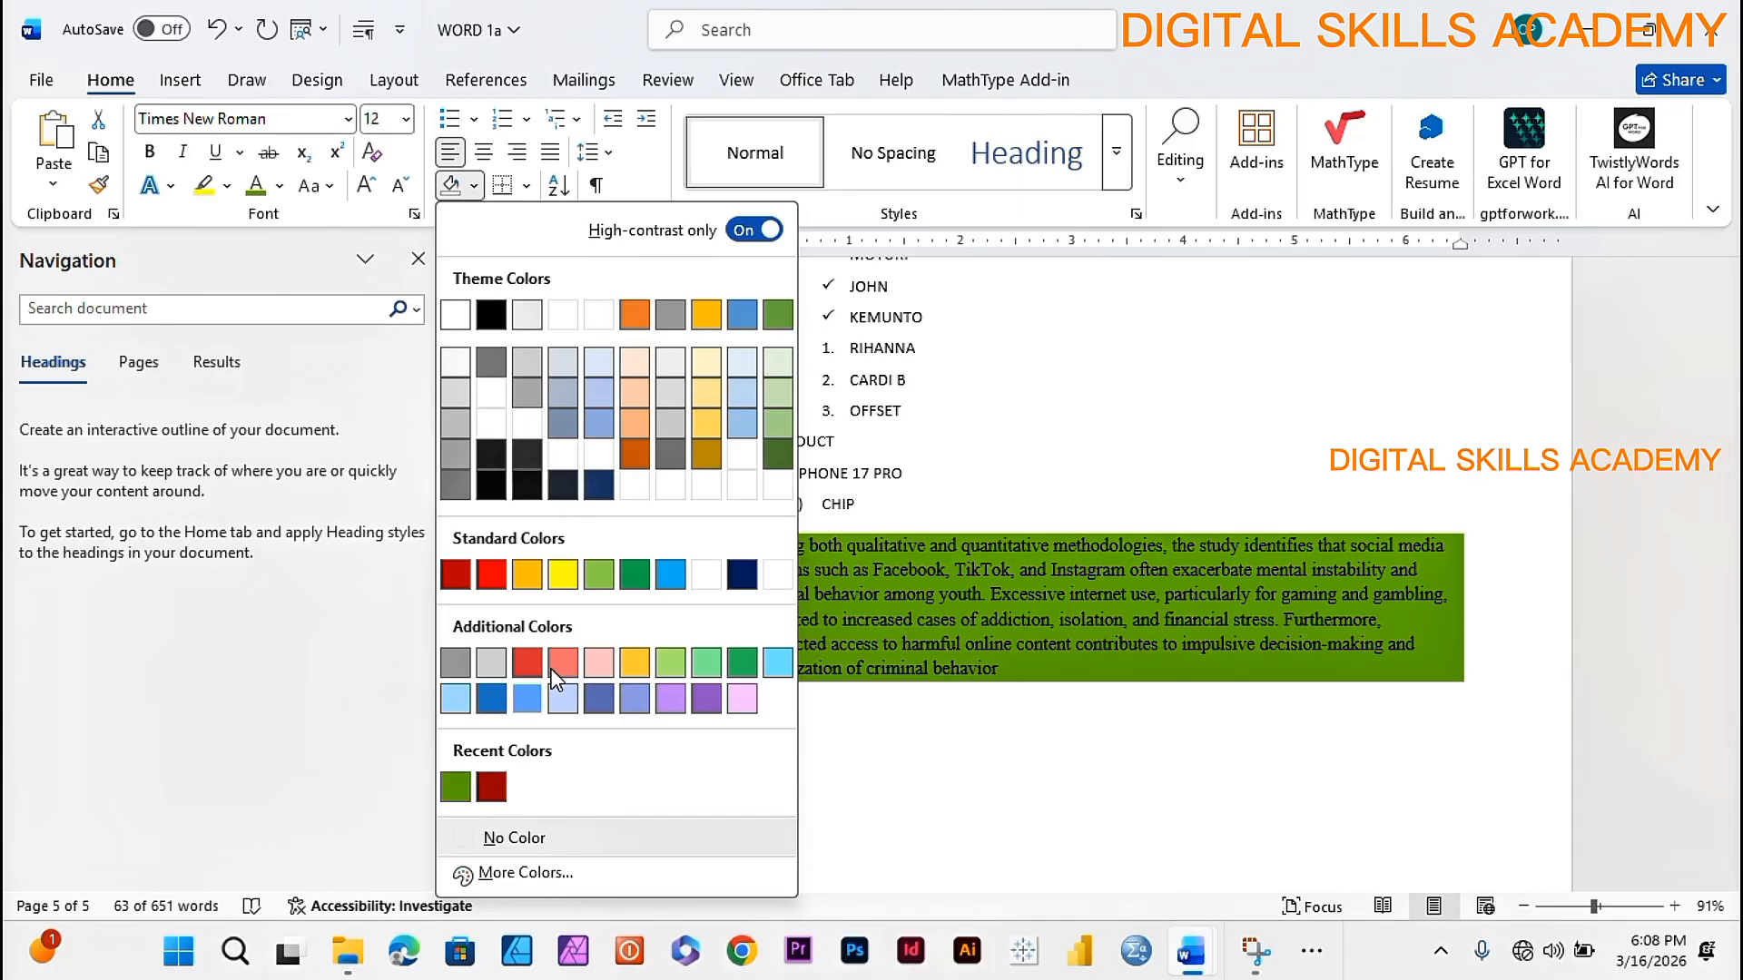
pyautogui.click(671, 574)
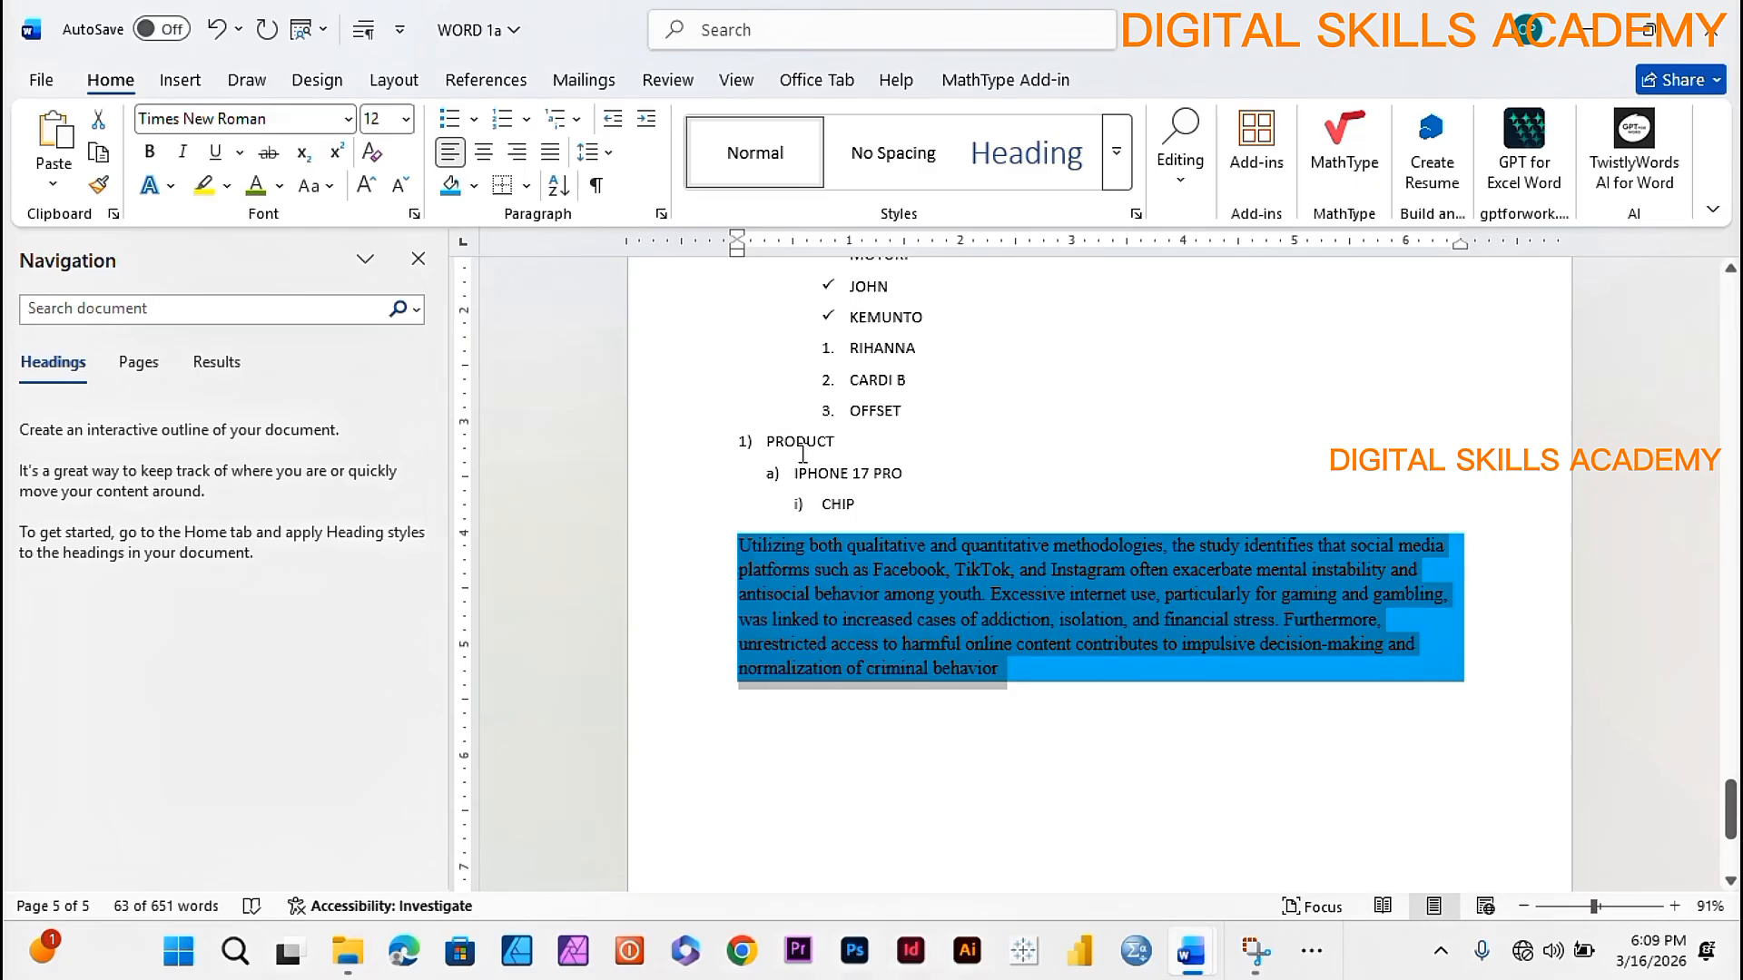
# - Apply a right border to the blue-shaded paragraph, then enclose it with All Borders and deselect it
pyautogui.click(534, 190)
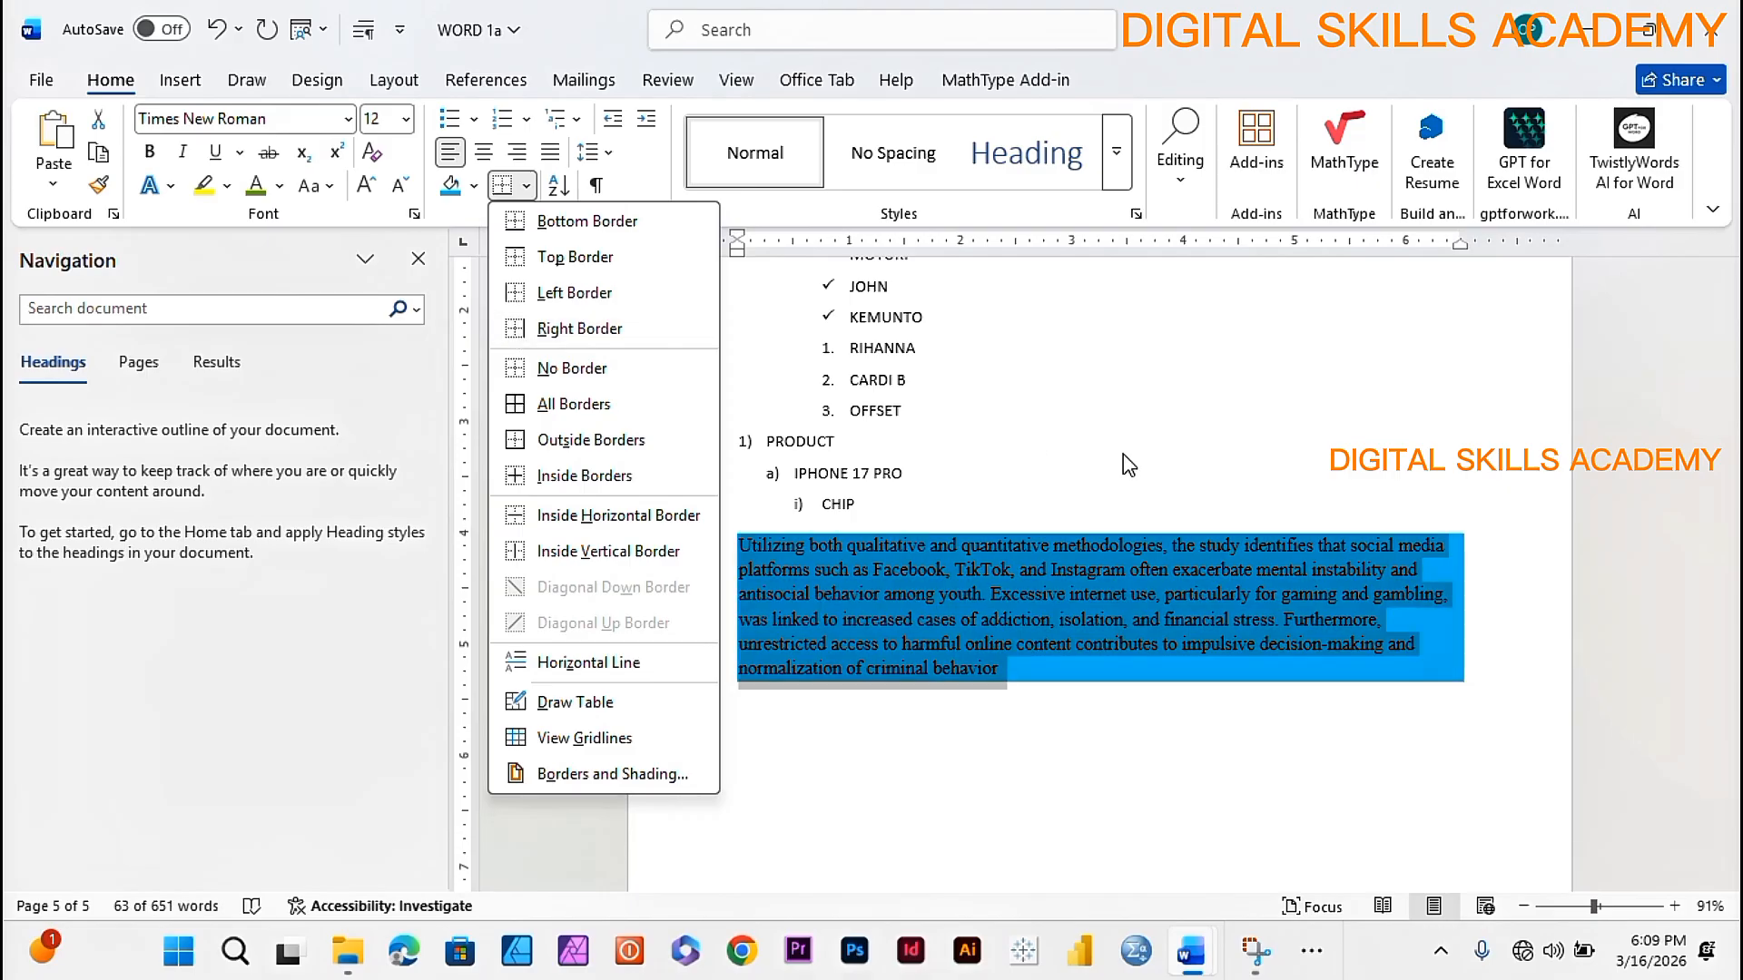
pyautogui.click(606, 334)
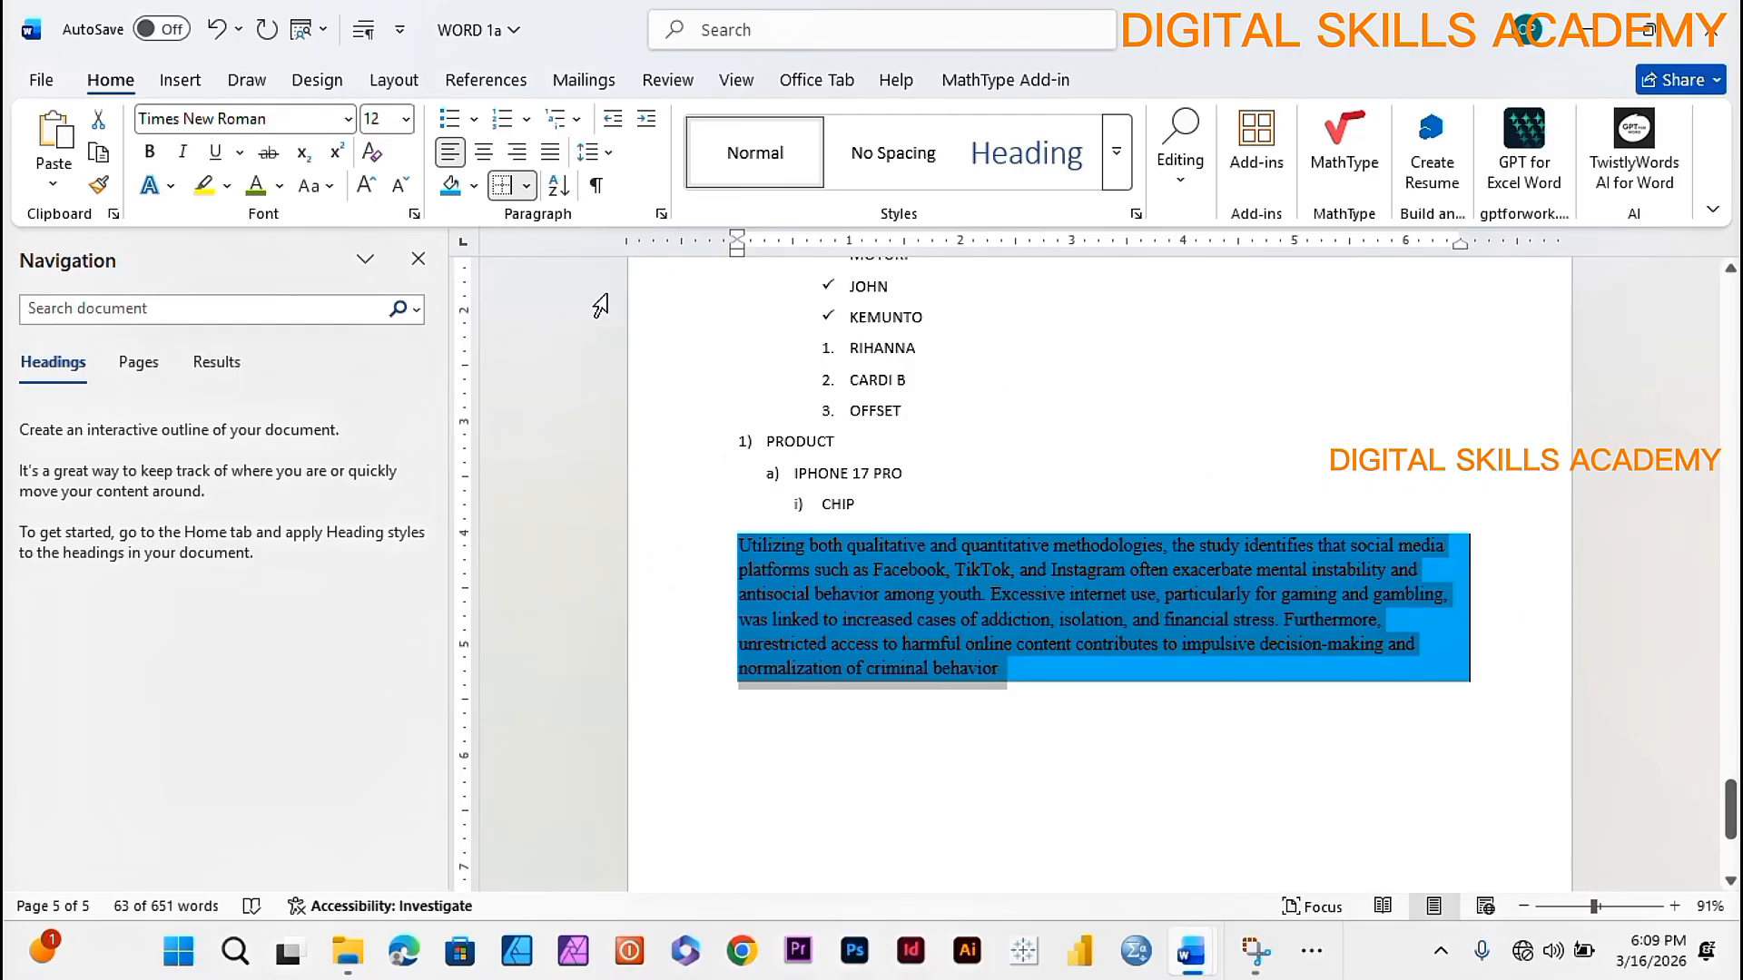
pyautogui.click(526, 186)
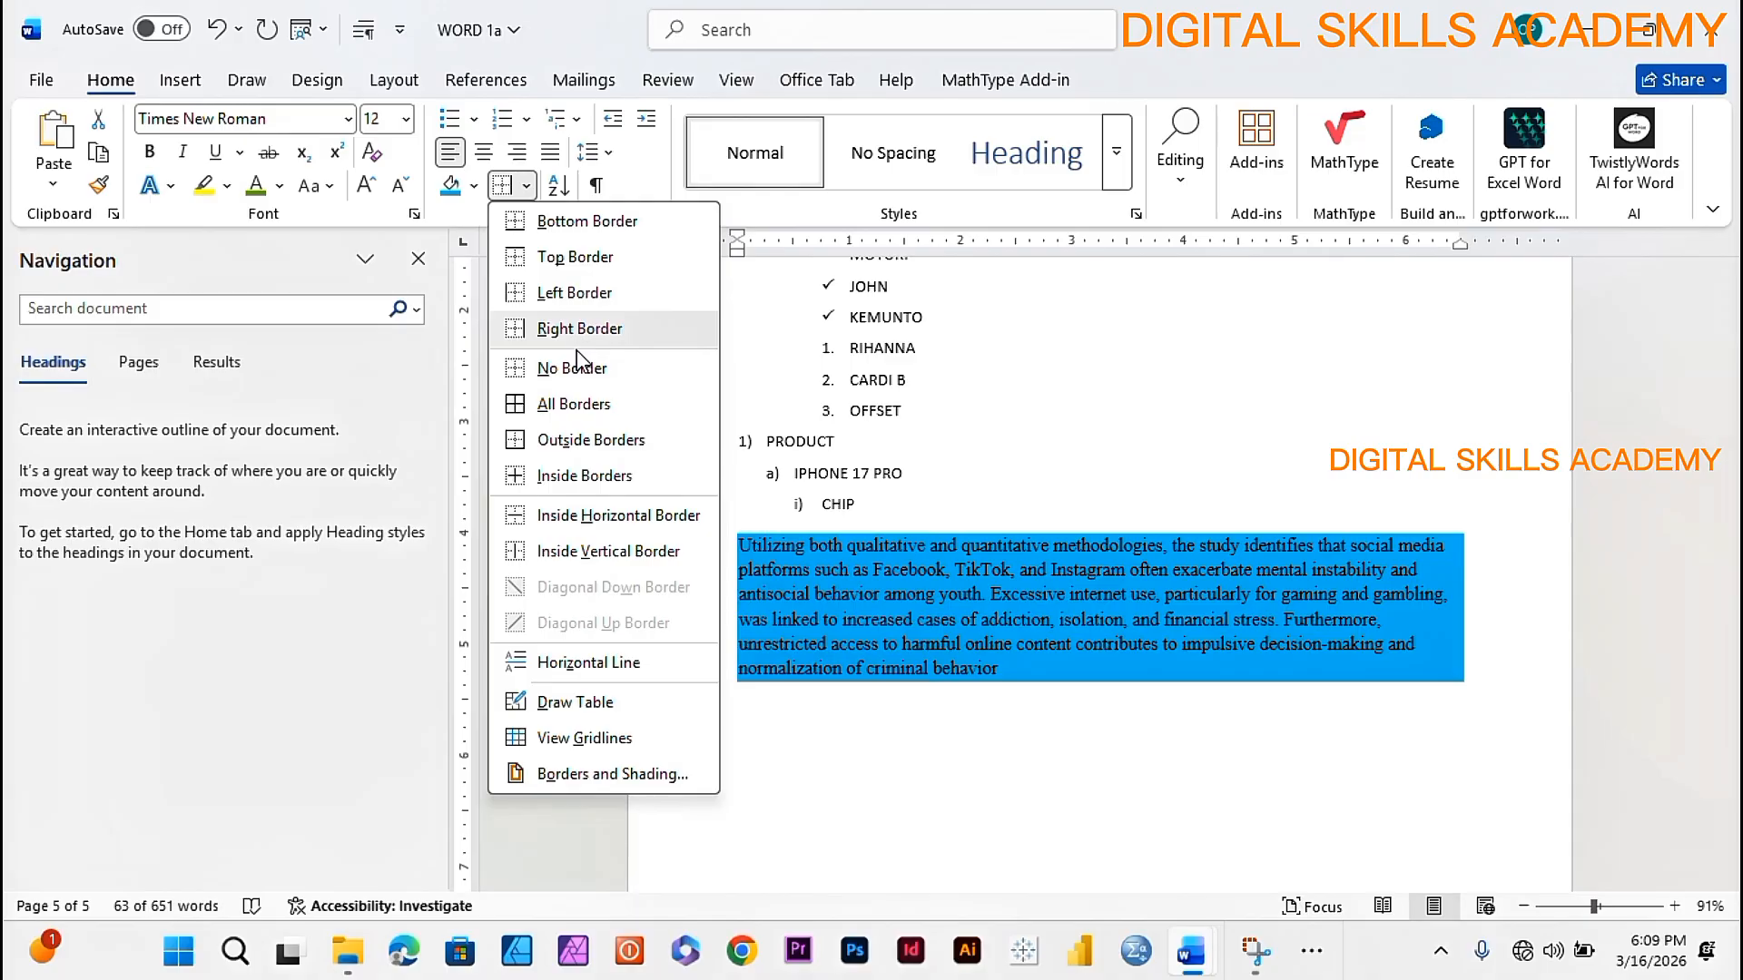
pyautogui.click(576, 408)
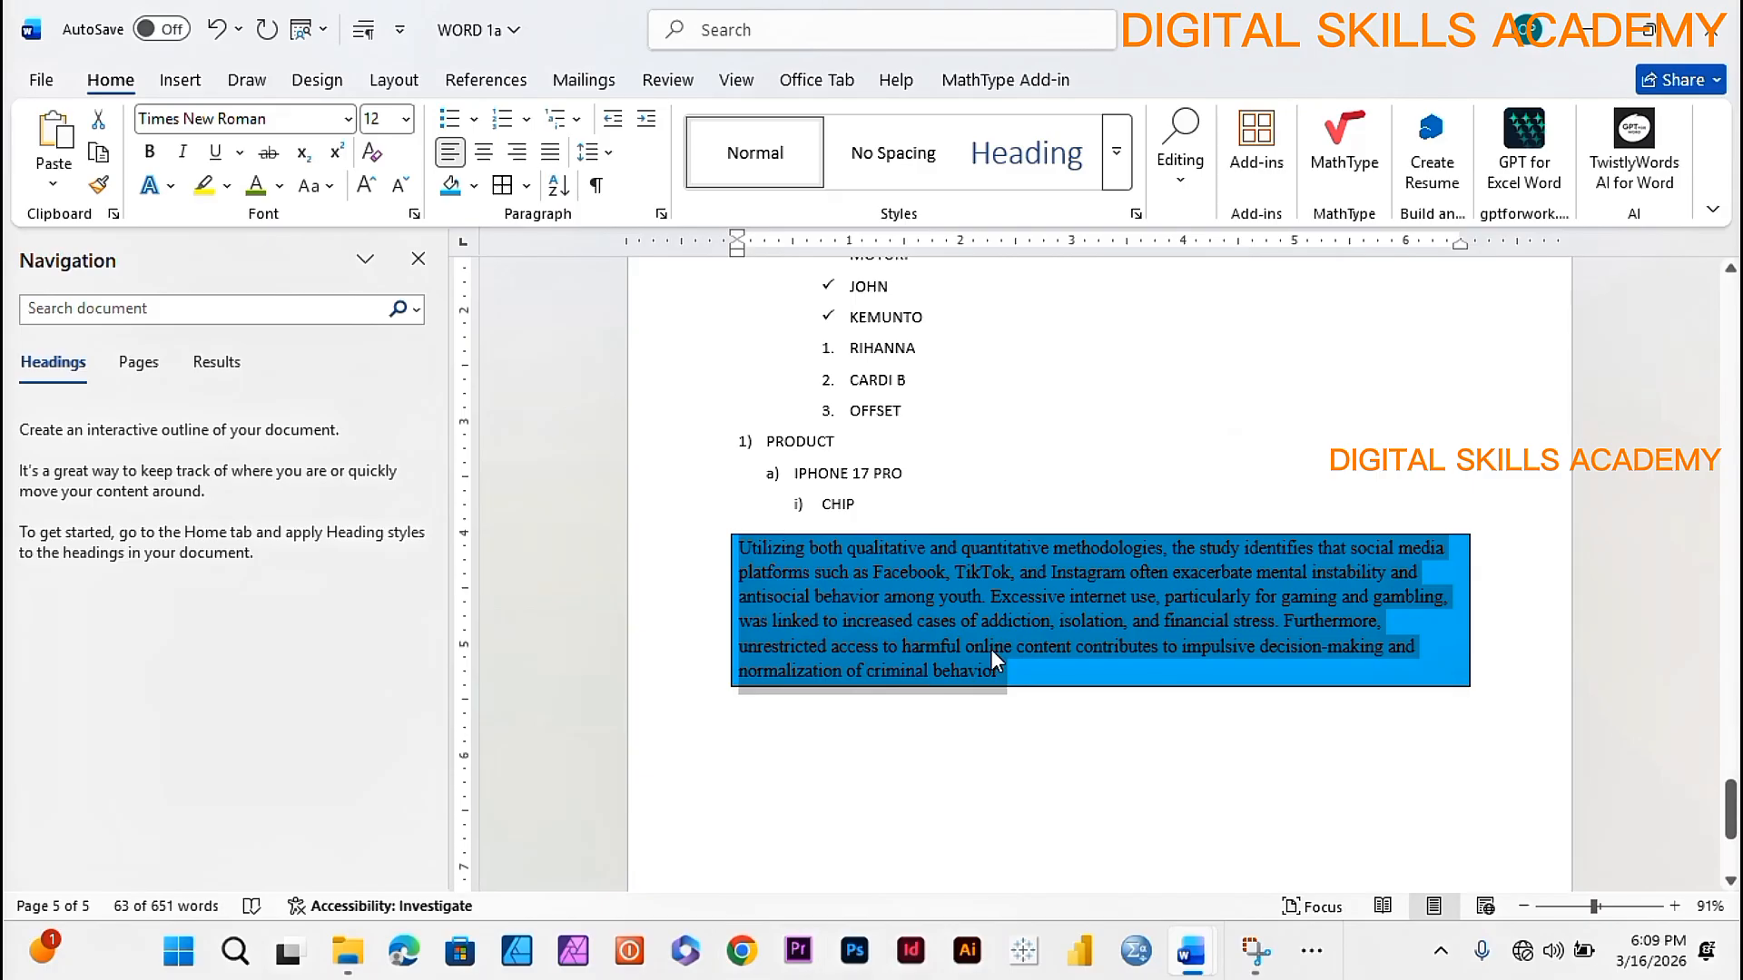
pyautogui.click(1064, 699)
# - Review the formatted lists and paragraphs back up to the topic list under the MODULE2: Formatting Text and Paragraphs heading
pyautogui.scroll(2, 1064, 699)
pyautogui.rightClick(1151, 767)
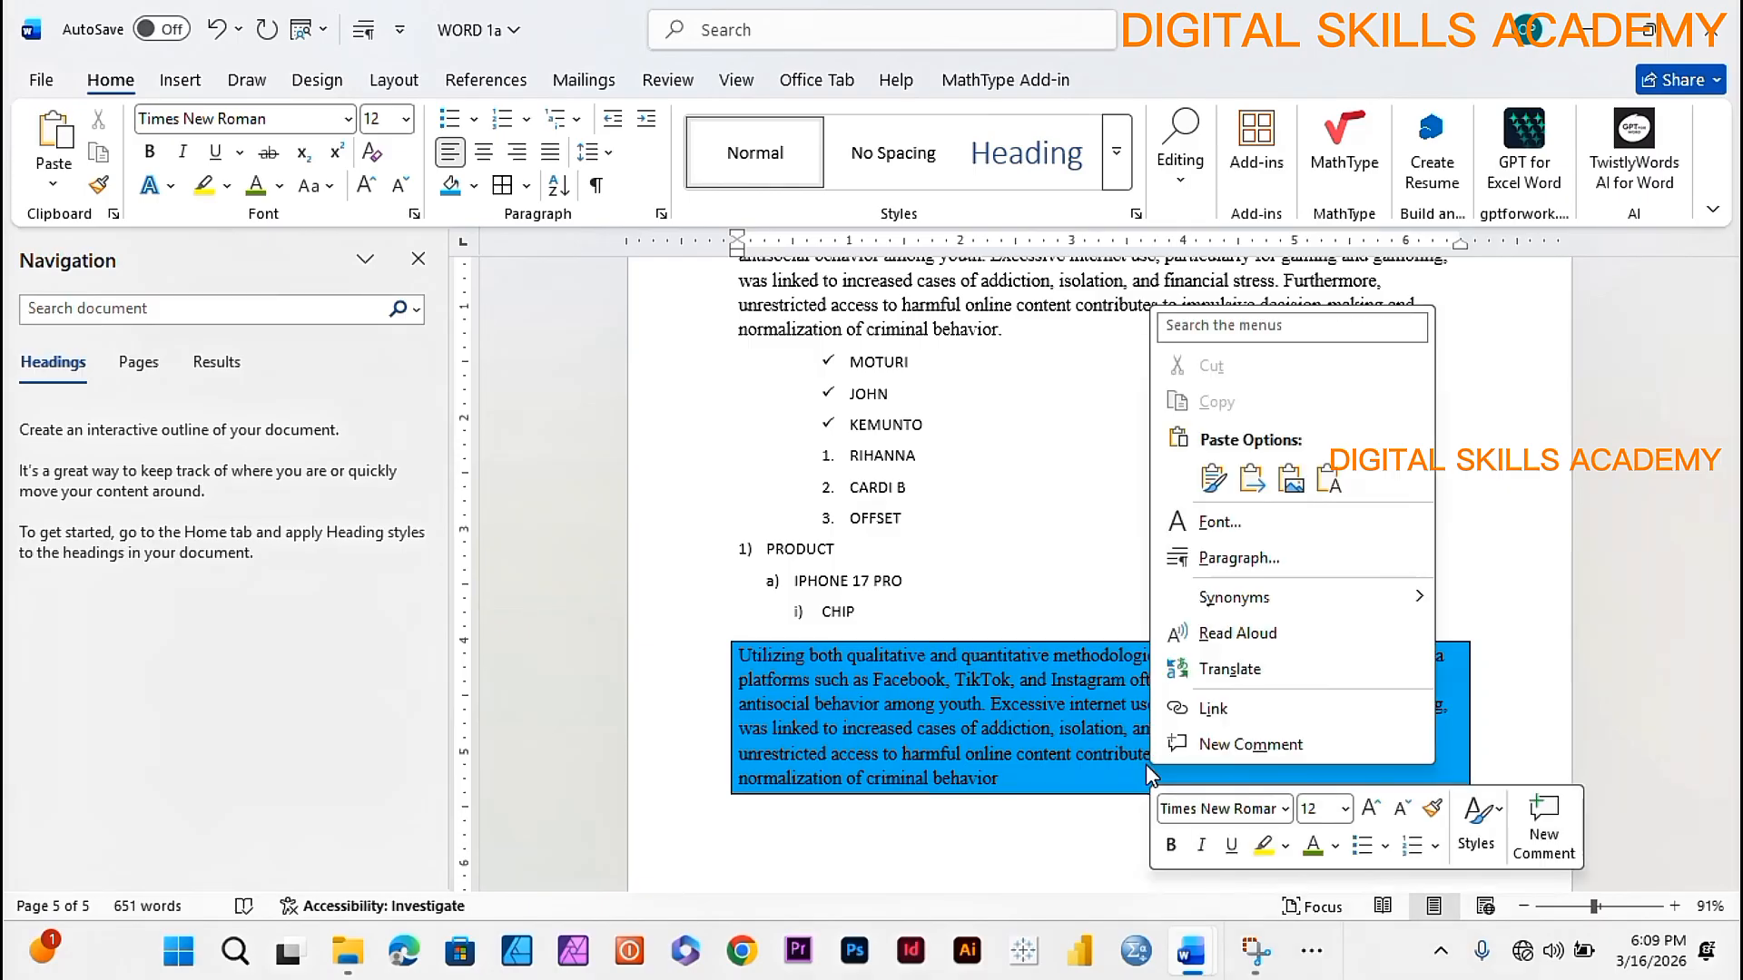
pyautogui.scroll(5, 886, 518)
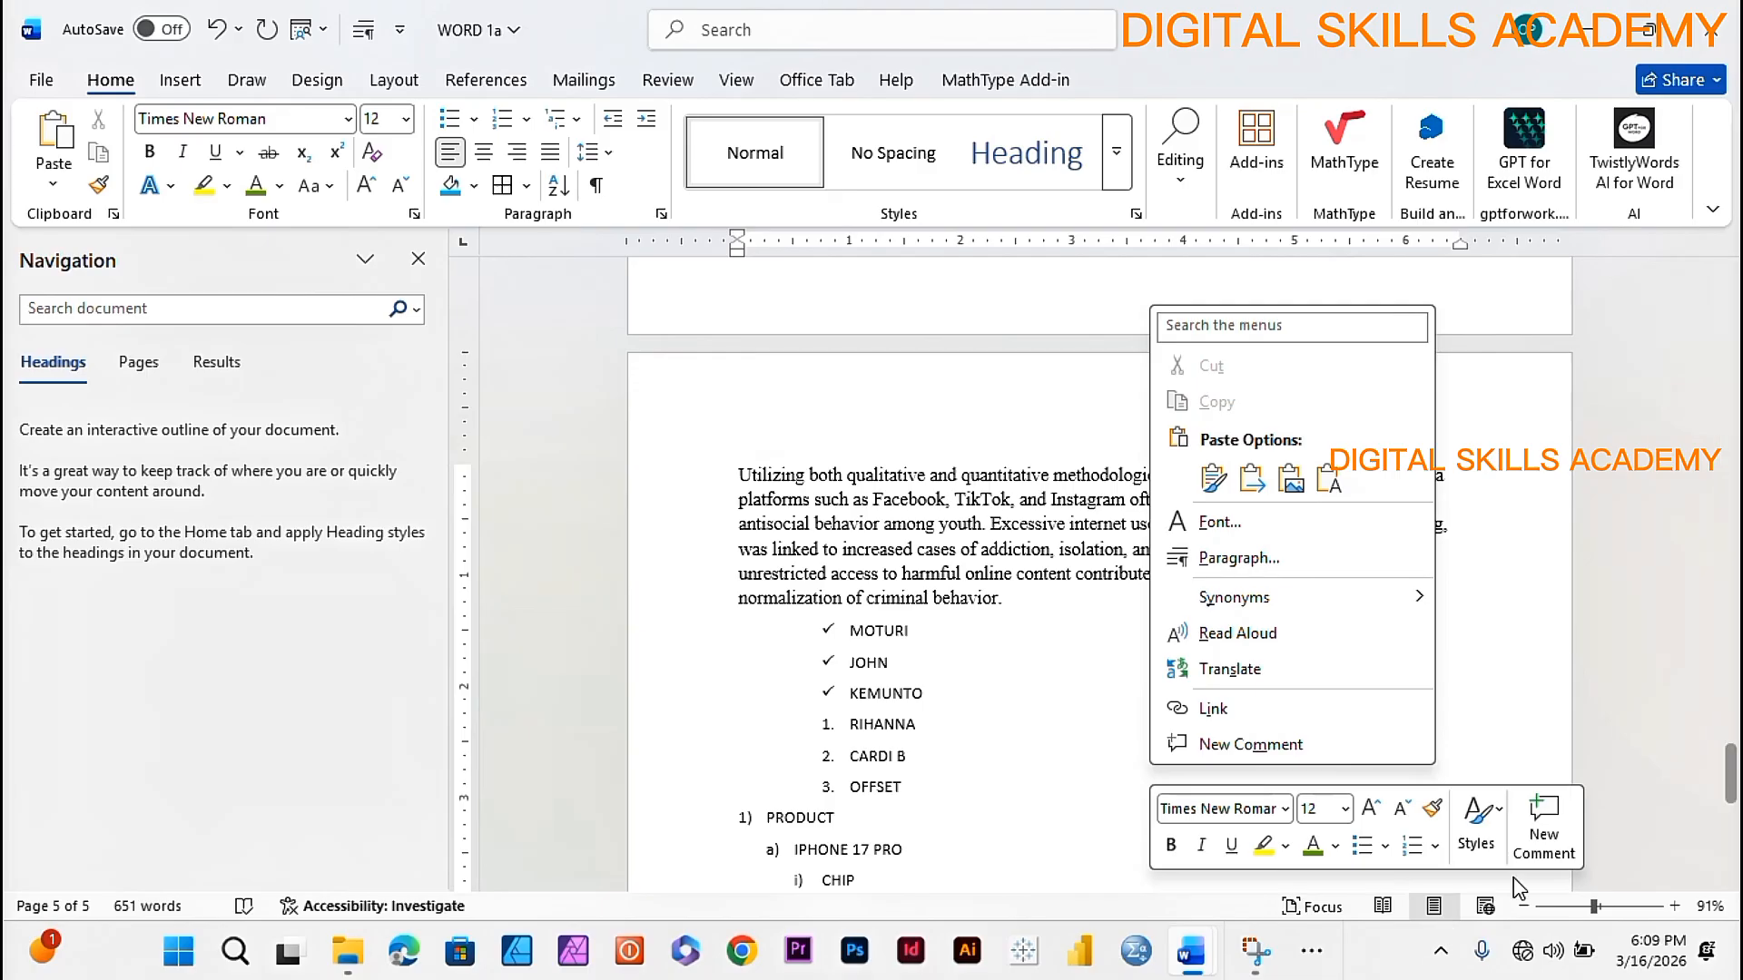
pyautogui.click(1534, 643)
pyautogui.hotkey('ctrl', 'v')
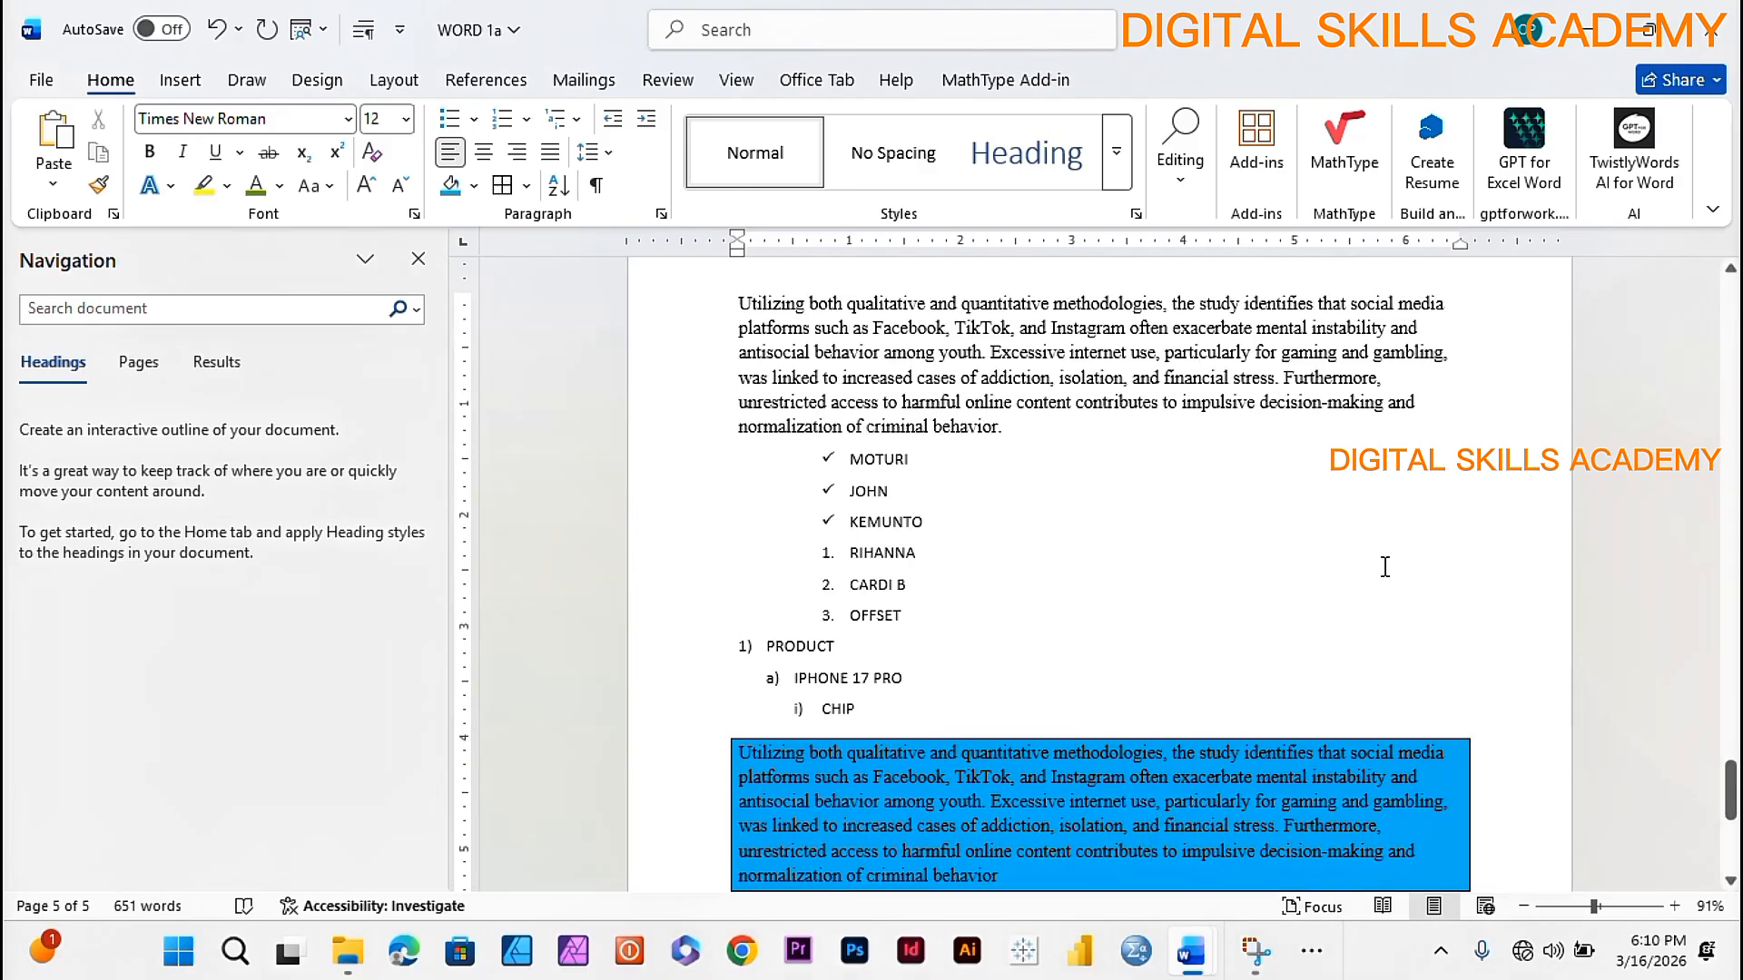
pyautogui.press('Up')
pyautogui.press('Up')
pyautogui.click(1727, 721)
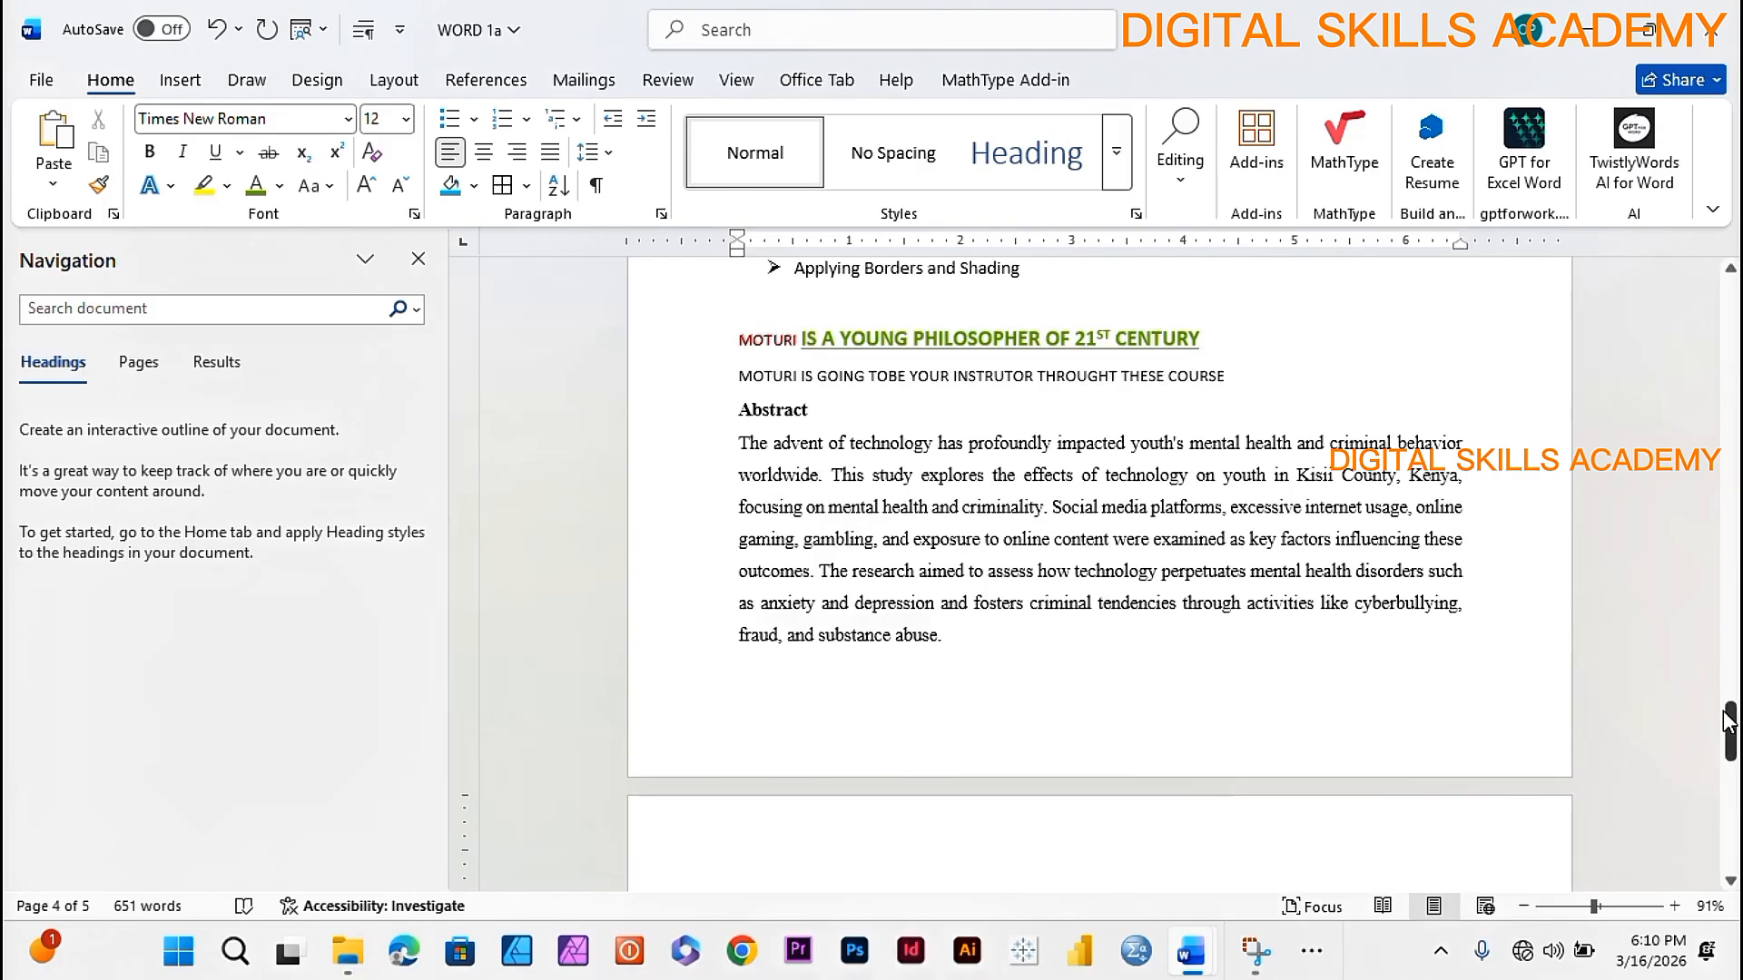
pyautogui.moveTo(1727, 721); pyautogui.dragTo(1733, 649)
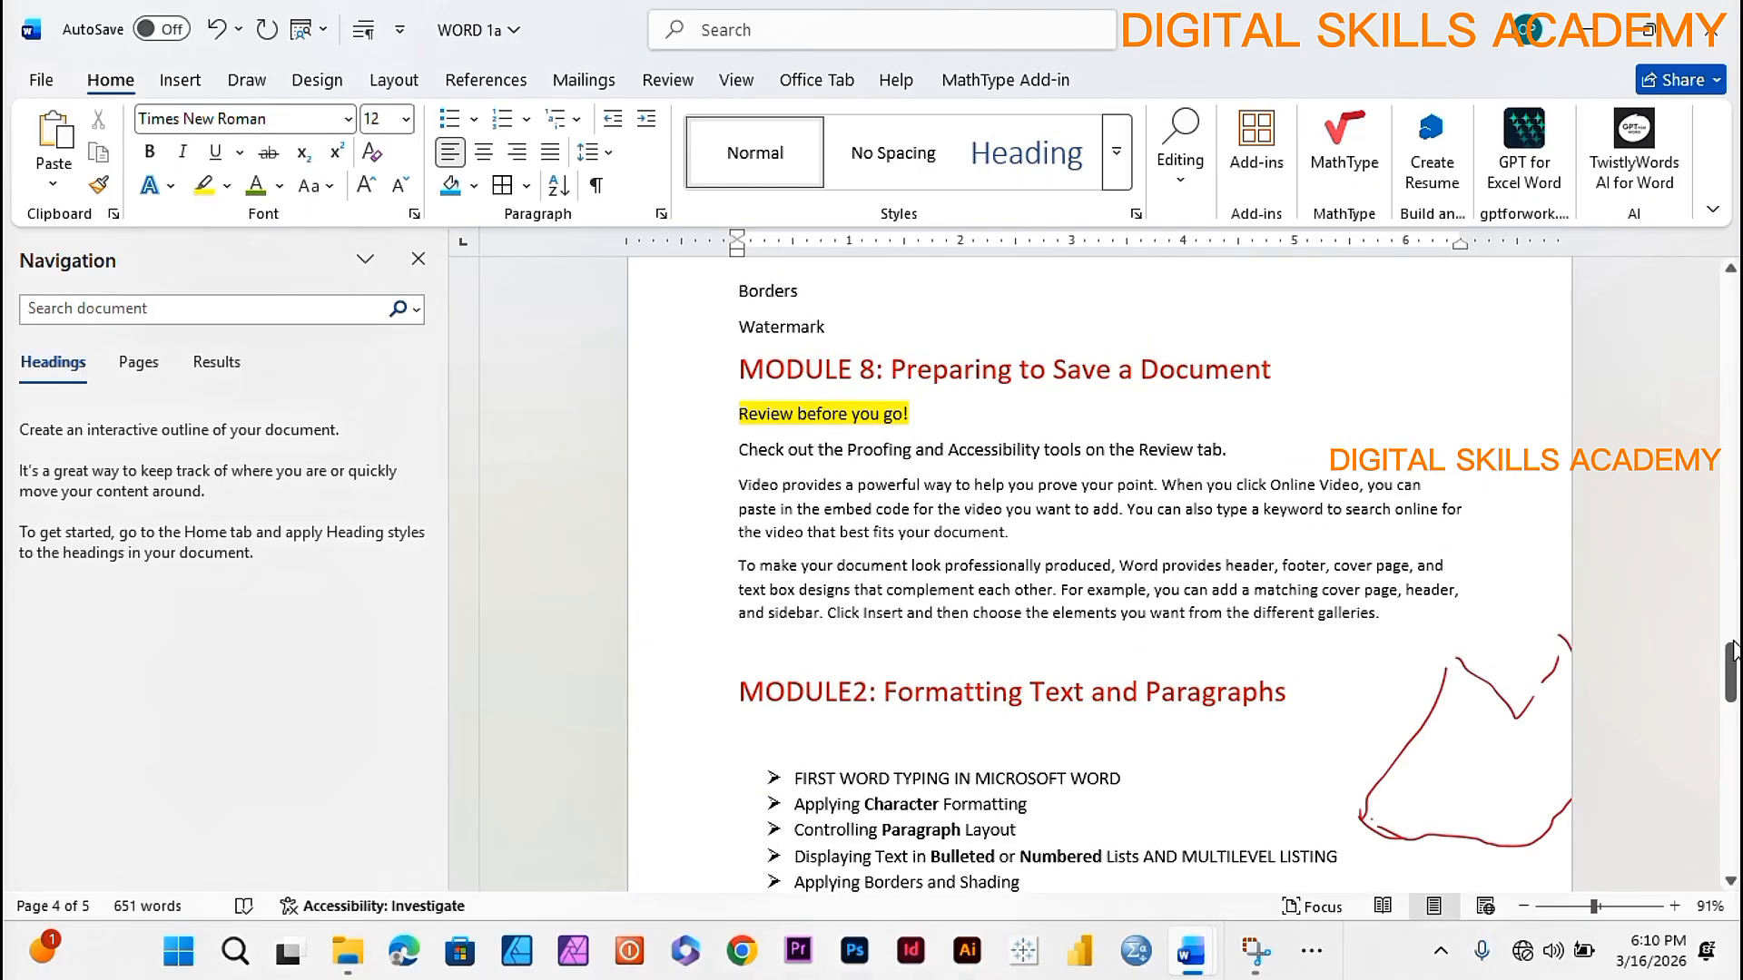
pyautogui.scroll(-3, 1733, 649)
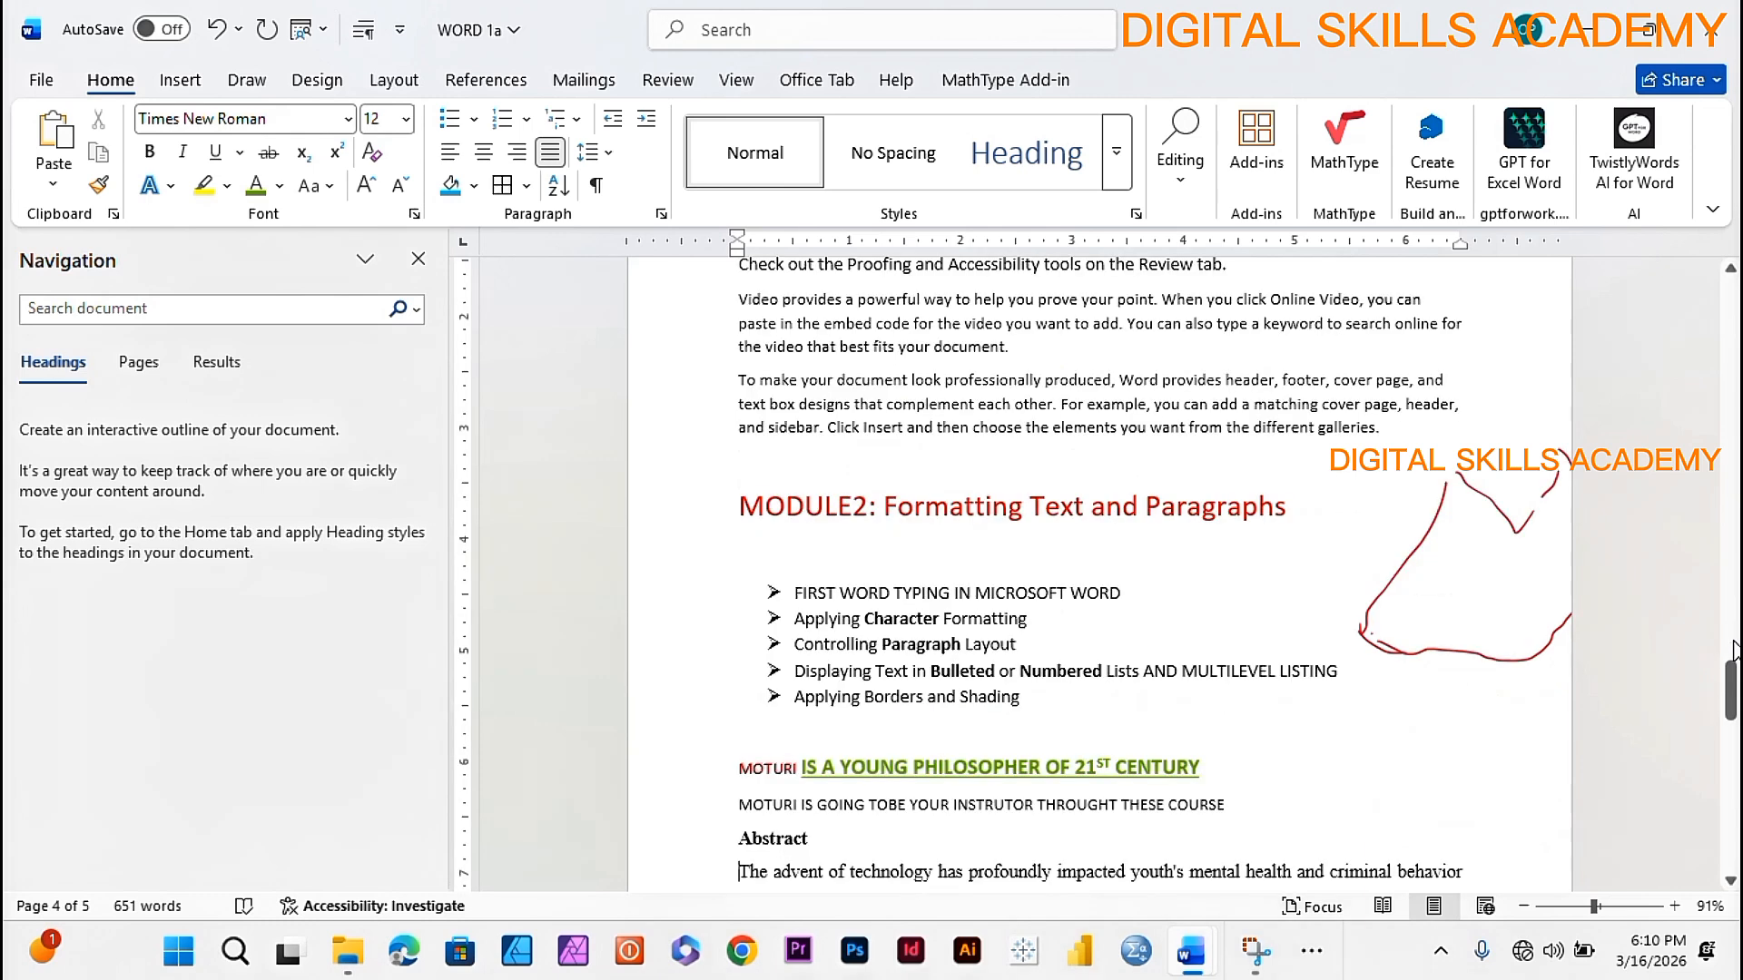